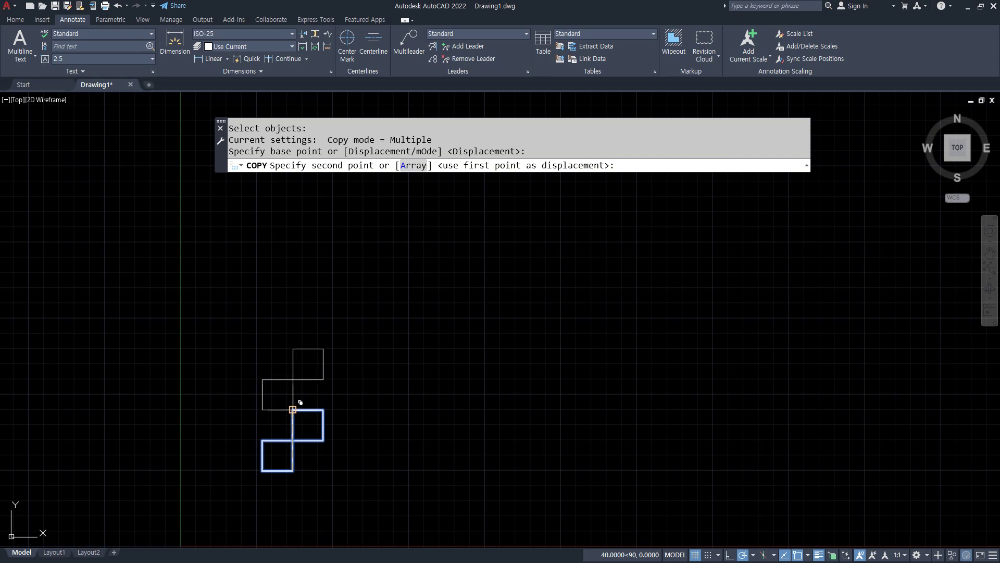
# Step: Place two copies of the diagonal pair of squares directly above the original, each stacked corner to corner on the previous one
pyautogui.click(292, 410)
pyautogui.click(292, 349)
pyautogui.press('Return')
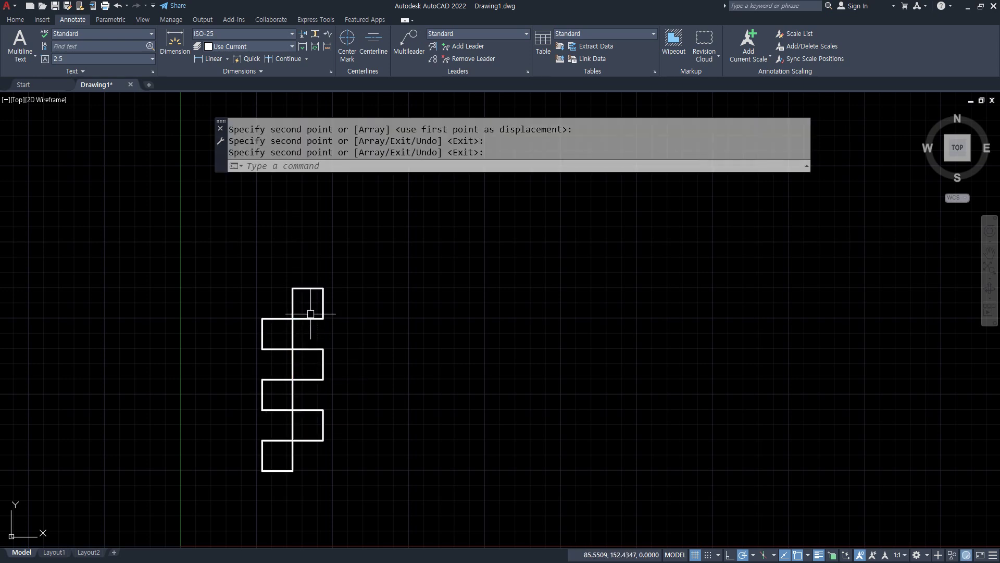
# Step: Erase the topmost square of the staggered column
pyautogui.click(284, 285)
pyautogui.click(332, 346)
pyautogui.write('e')
pyautogui.press('Return')
# Step: Copy the five staggered squares as a horizontal array of 5 items, spaced by the pattern's full width so the columns adjoin
pyautogui.write('co')
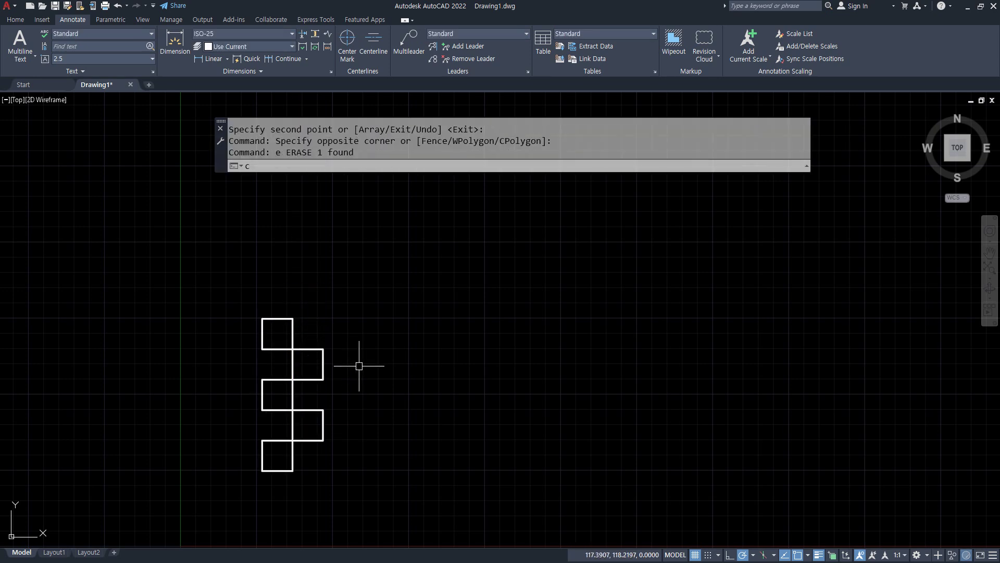
pyautogui.press('Return')
pyautogui.click(344, 286)
pyautogui.click(235, 493)
pyautogui.press('Return')
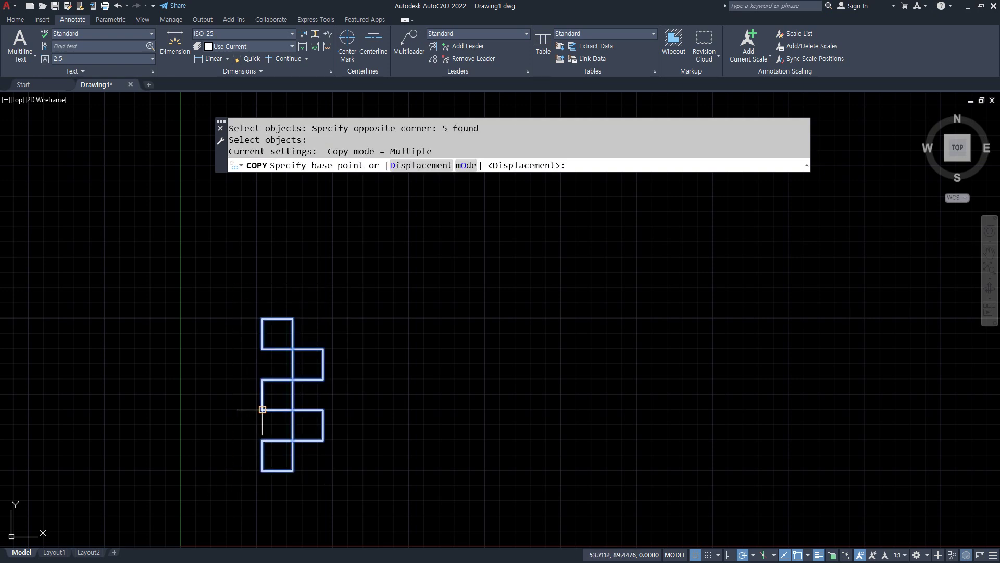
pyautogui.click(262, 410)
pyautogui.write('a')
pyautogui.press('Return')
pyautogui.write('5')
pyautogui.press('Return')
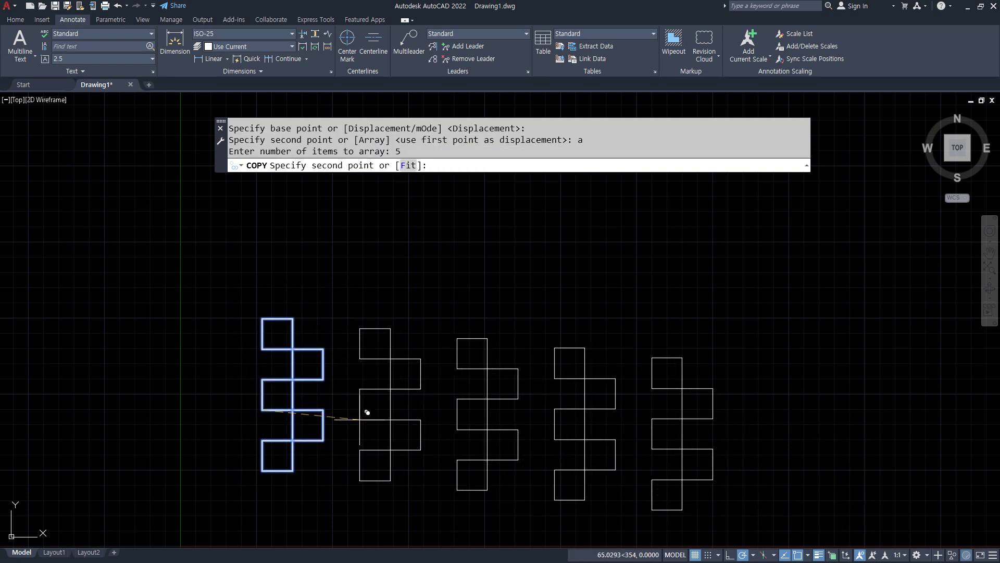
pyautogui.click(323, 410)
pyautogui.press('Return')
# Step: Erase the two squares protruding from the right end of the checkered pattern
pyautogui.click(578, 437)
pyautogui.click(547, 359)
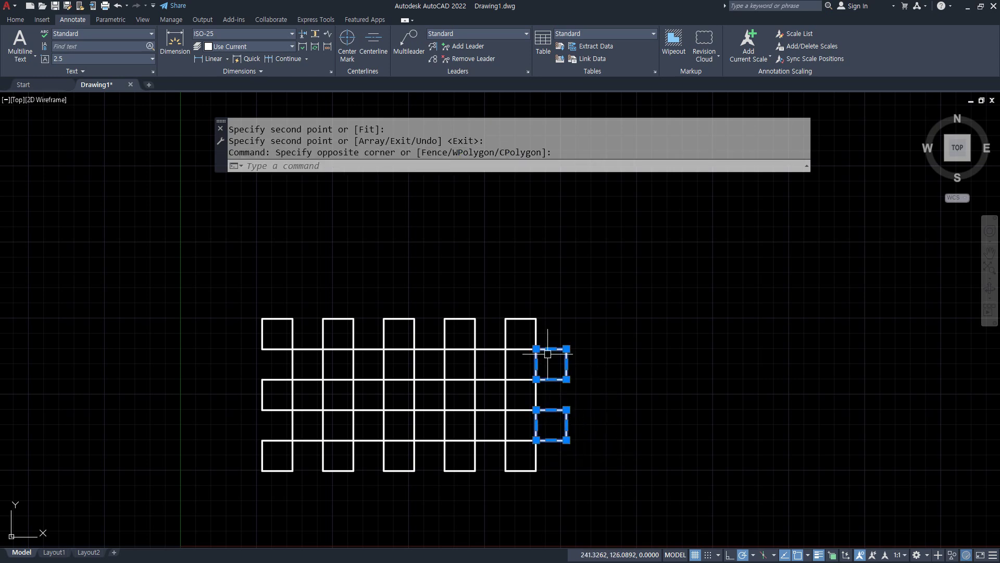
pyautogui.write('e')
pyautogui.press('Return')
pyautogui.scroll(2, 368, 404)
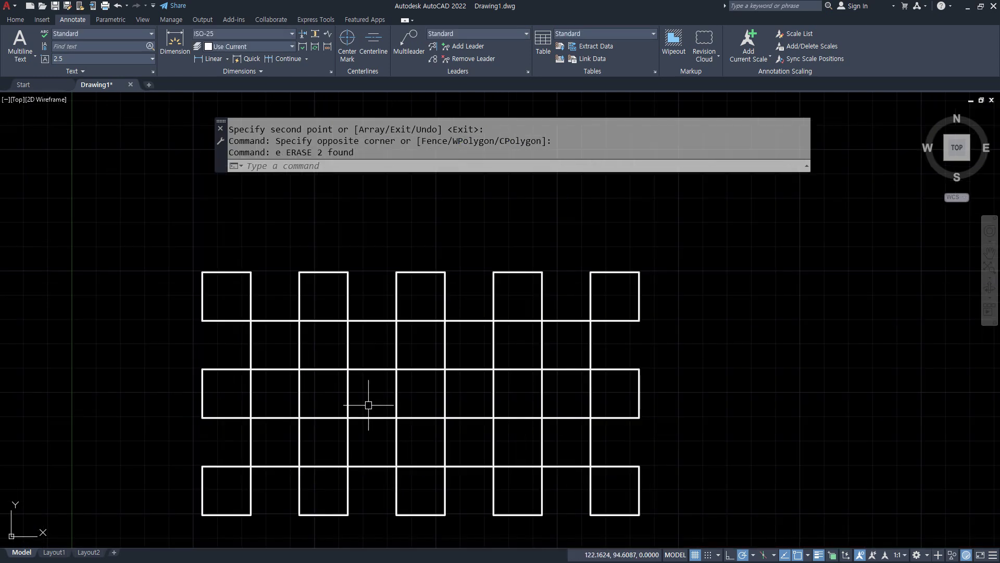
pyautogui.moveTo(368, 404); pyautogui.dragTo(370, 361, button='middle')
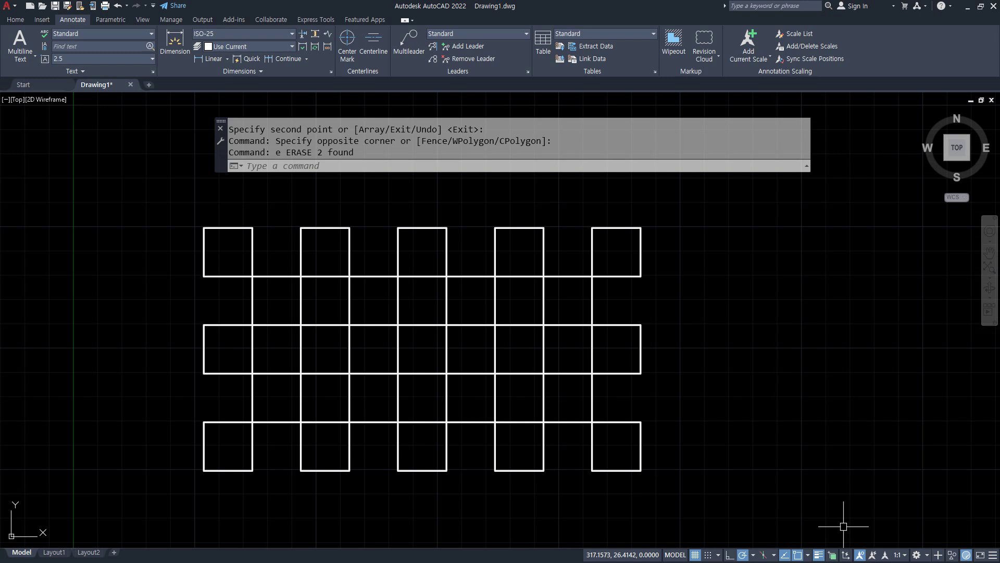
# Step: Add a horizontal linear dimension above the pattern from the first top square's upper-left corner to the second top square's upper-left corner
pyautogui.moveTo(148, 227); pyautogui.dragTo(148, 231, button='middle')
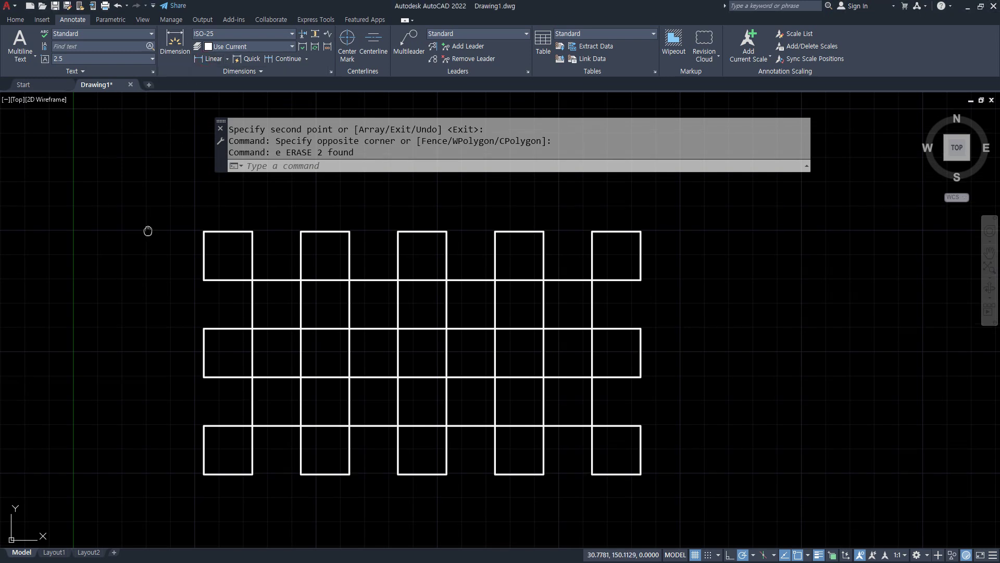
pyautogui.scroll(4, 161, 297)
pyautogui.click(214, 58)
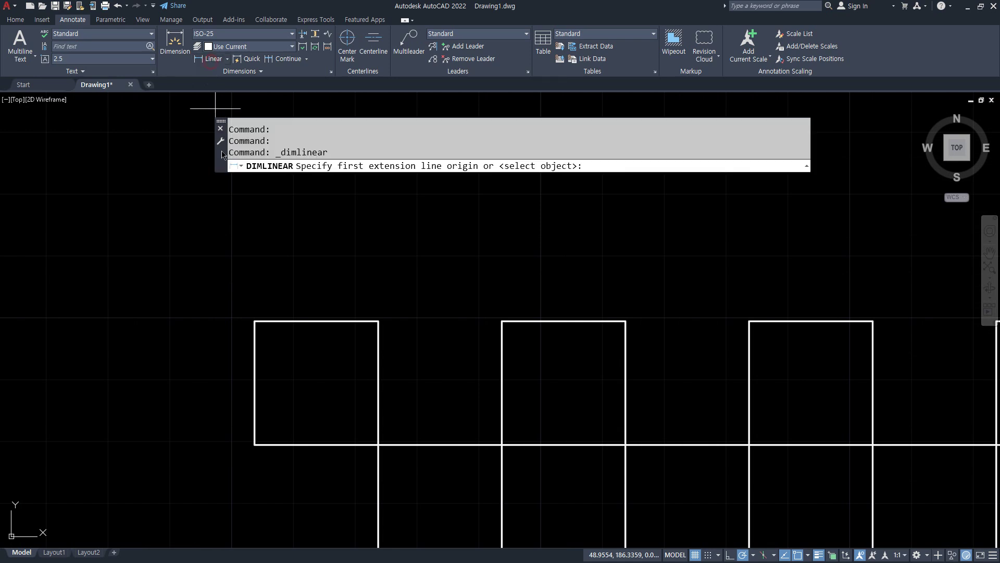
pyautogui.click(254, 321)
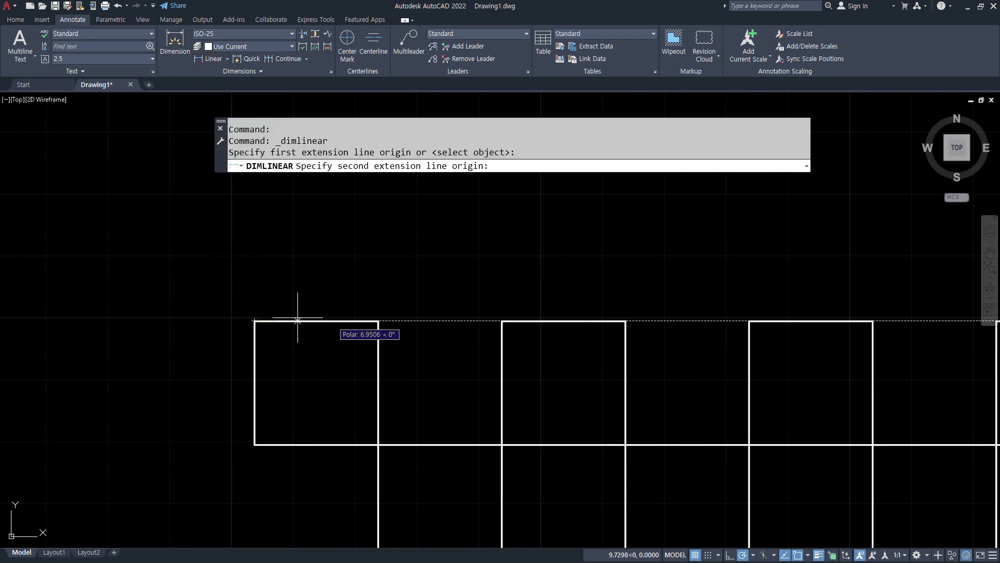
pyautogui.click(502, 321)
pyautogui.click(405, 265)
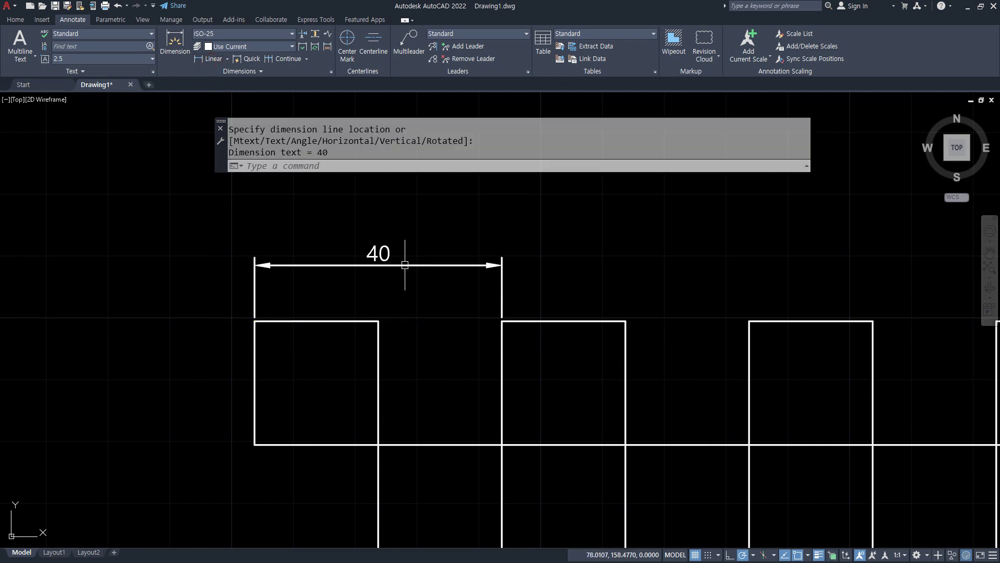
# Step: Open the ISO-25 dimension style for modification and examine its Lines, Symbols and Arrows, Text and Fit settings, including the overall scale
pyautogui.write('d')
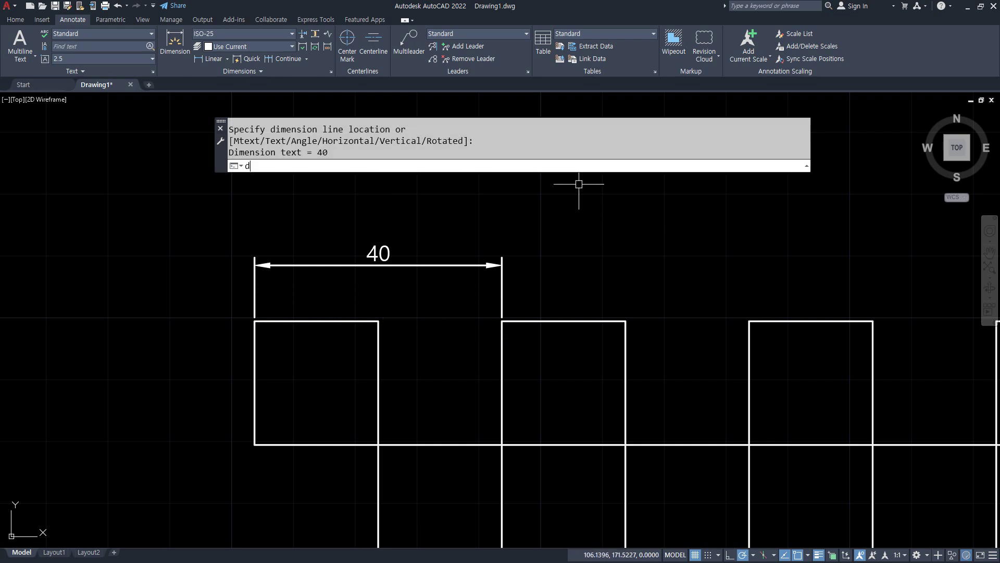
pyautogui.press('Return')
pyautogui.moveTo(515, 197); pyautogui.dragTo(165, 197)
pyautogui.click(263, 261)
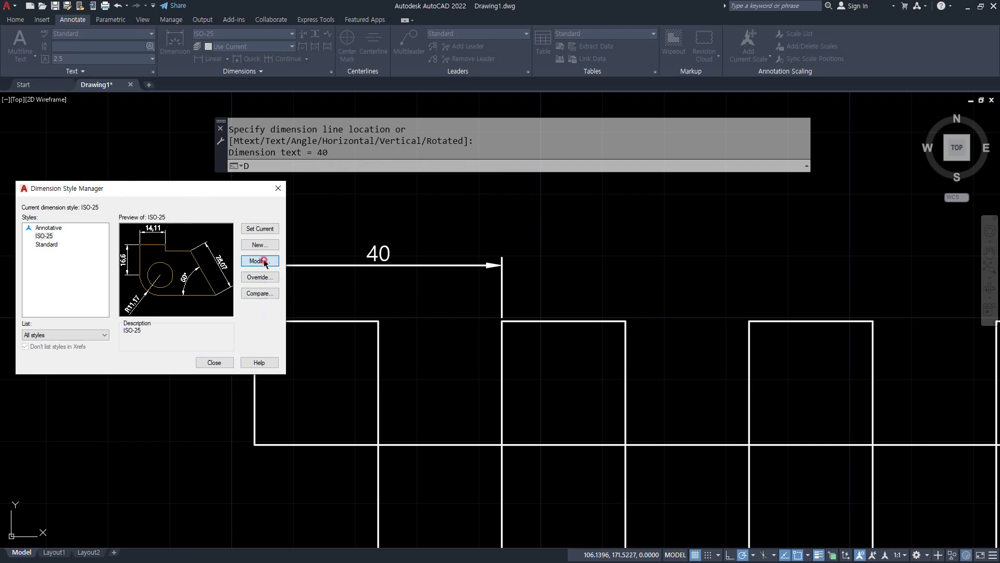
pyautogui.moveTo(444, 151); pyautogui.dragTo(353, 155)
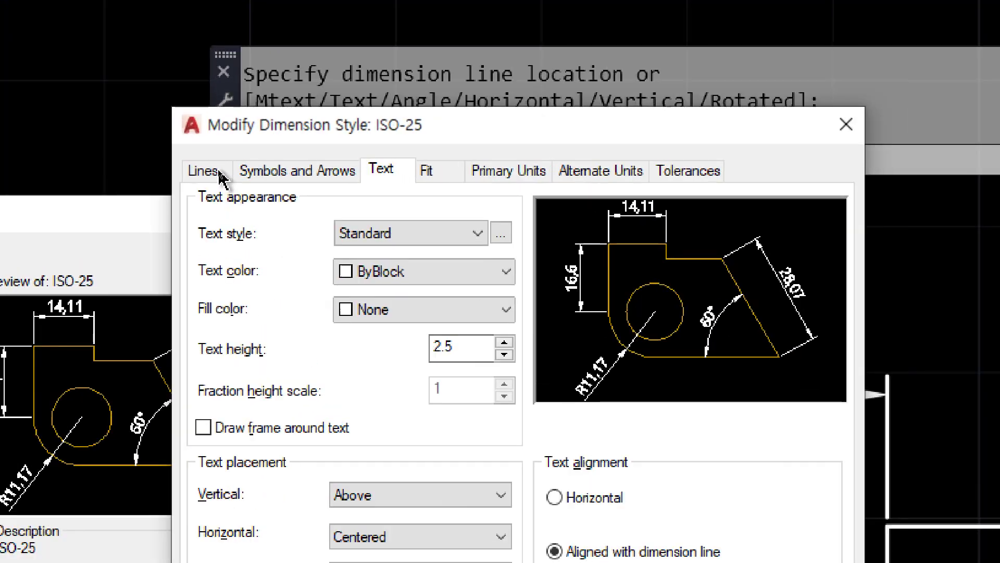
pyautogui.click(213, 172)
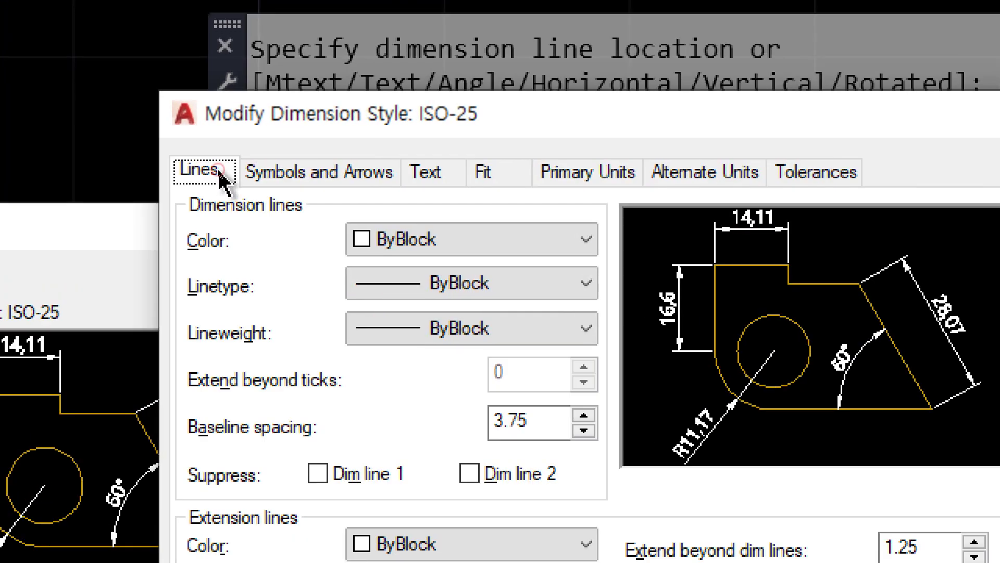
pyautogui.click(339, 174)
pyautogui.click(424, 177)
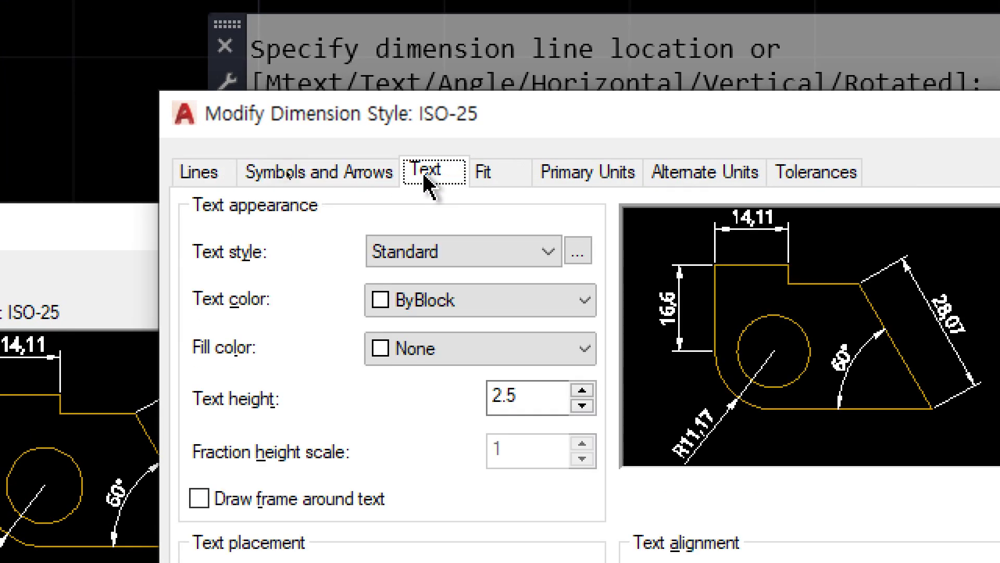
pyautogui.click(506, 190)
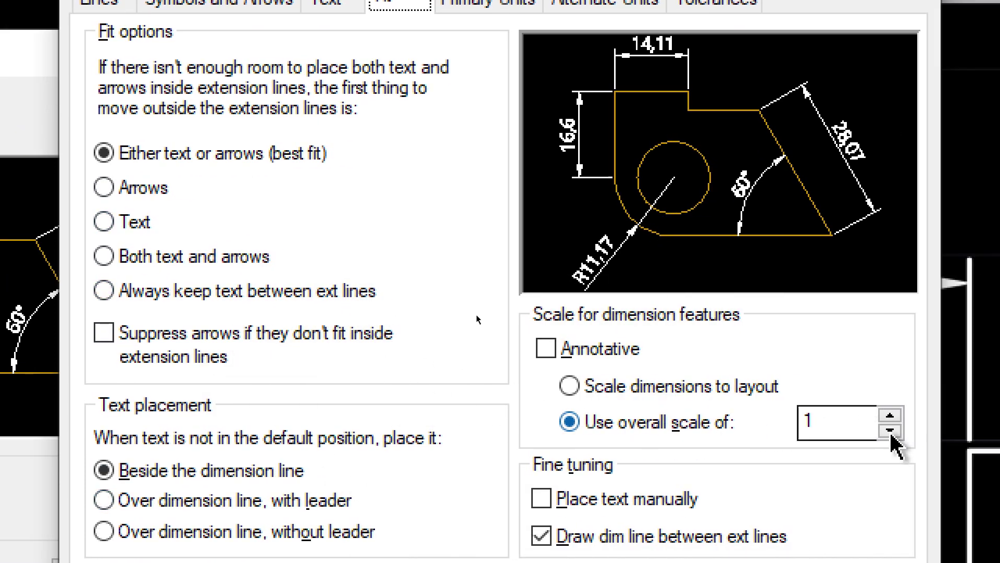
pyautogui.click(822, 417)
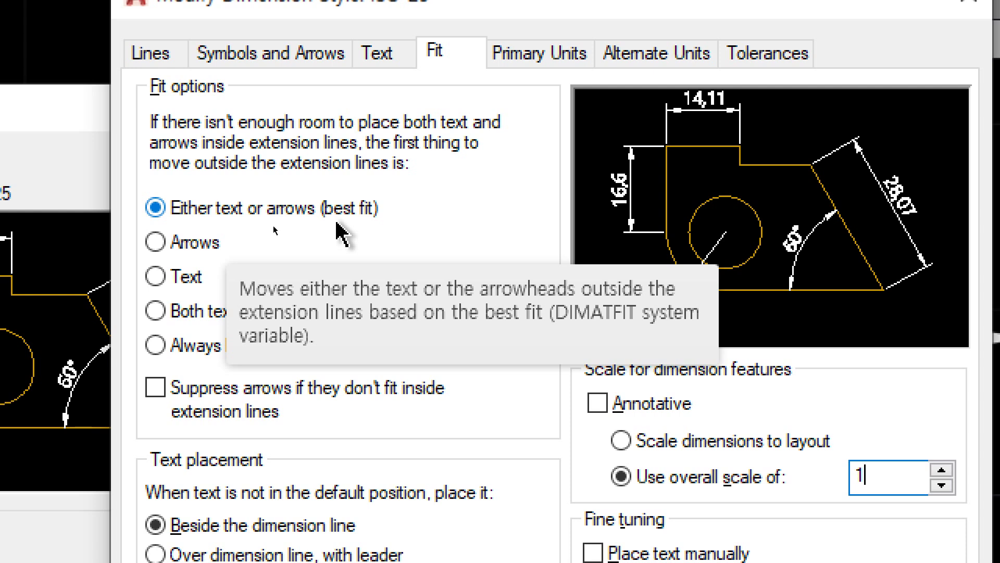
# Step: Try the Arrows, Text, Both text and arrows, and Always keep text between ext lines fit options, and toggle arrow suppression on and off
pyautogui.click(198, 243)
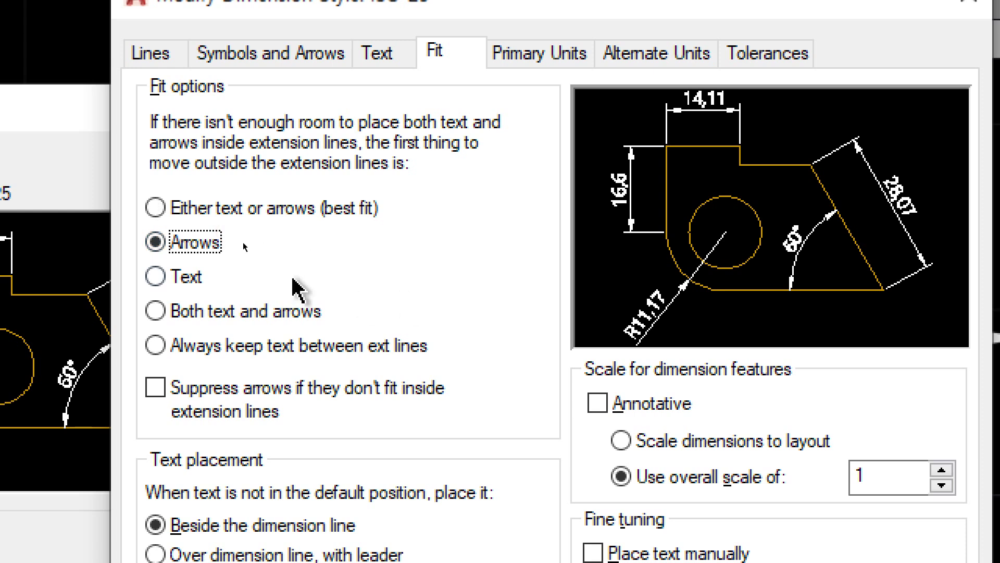
pyautogui.click(179, 276)
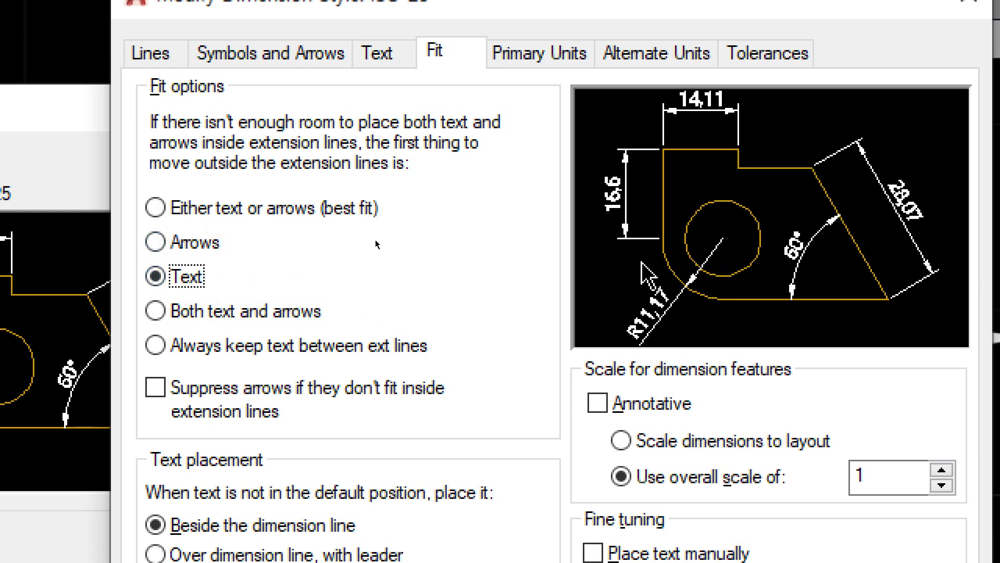
pyautogui.click(312, 310)
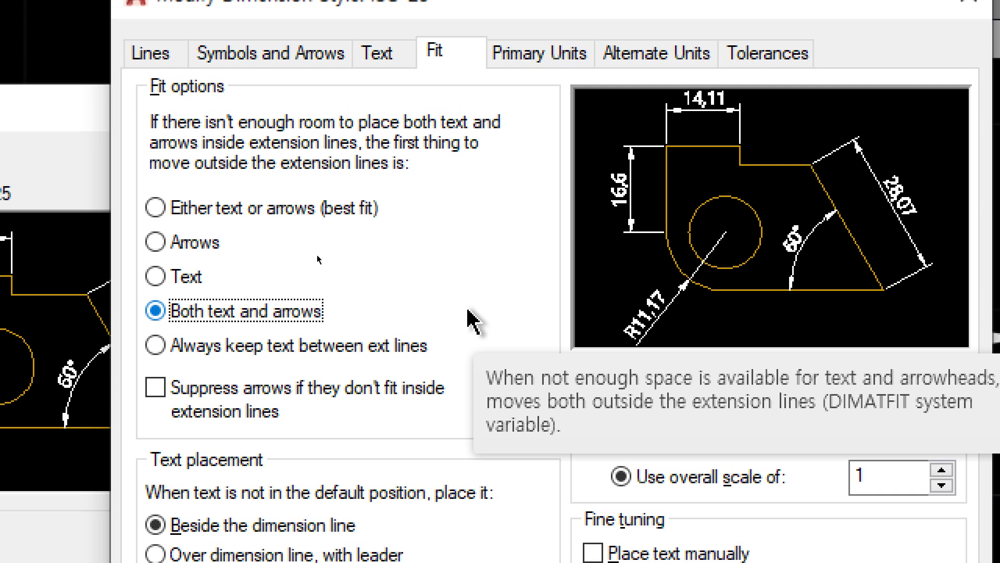
pyautogui.click(198, 347)
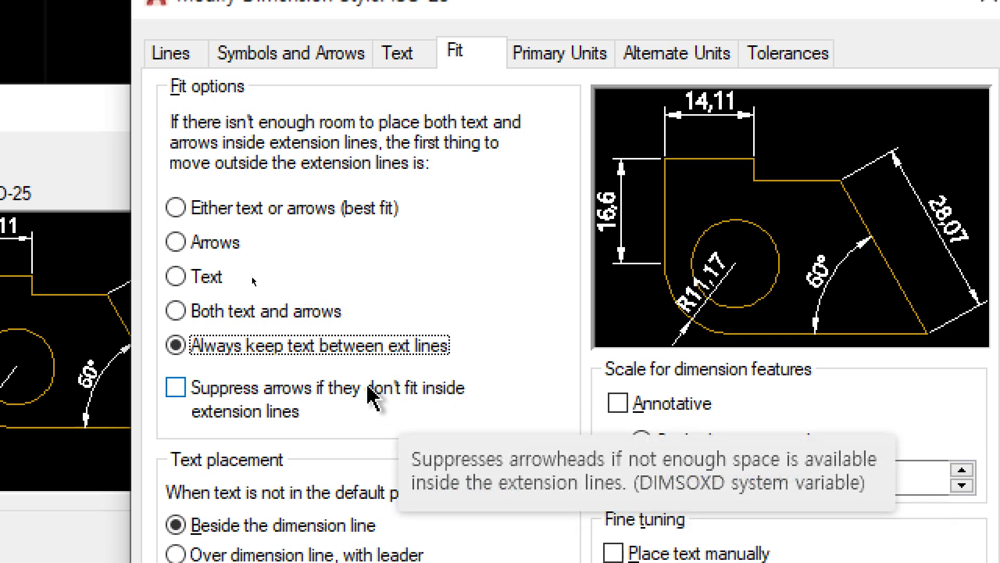
pyautogui.click(202, 394)
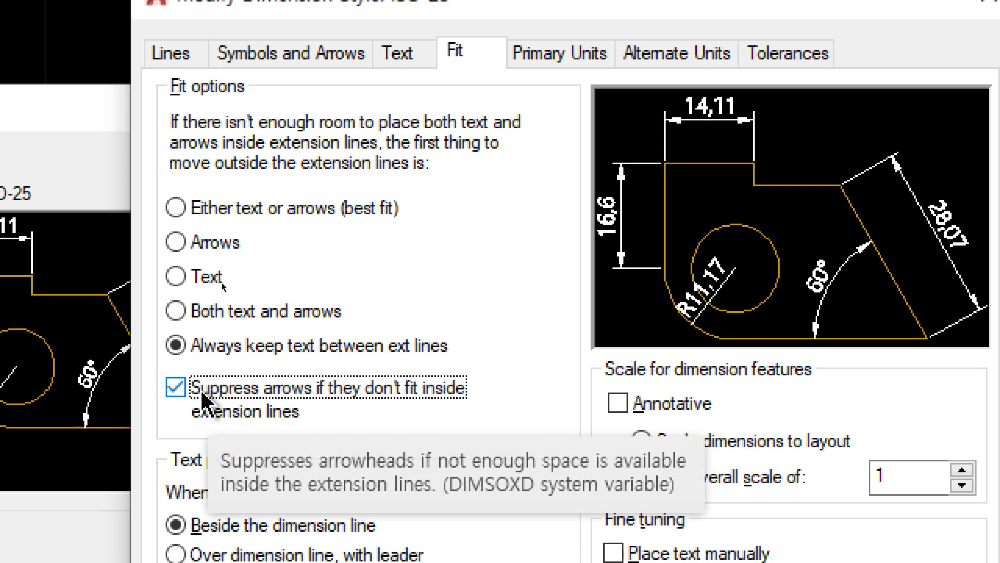
pyautogui.click(203, 399)
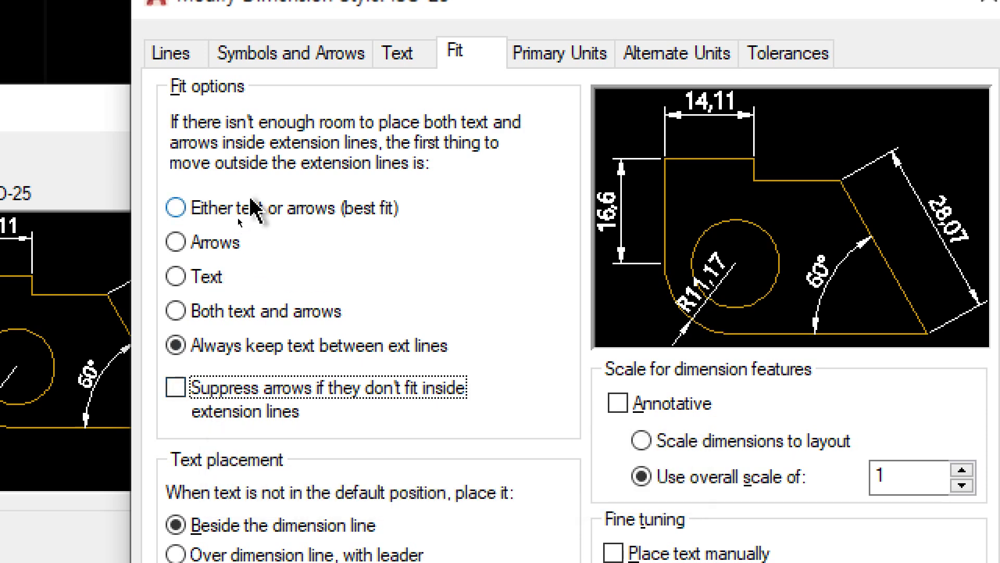
# Step: Compare the fit options again, set Either text or arrows (best fit), and save the ISO-25 dimension style
pyautogui.click(253, 207)
pyautogui.click(211, 313)
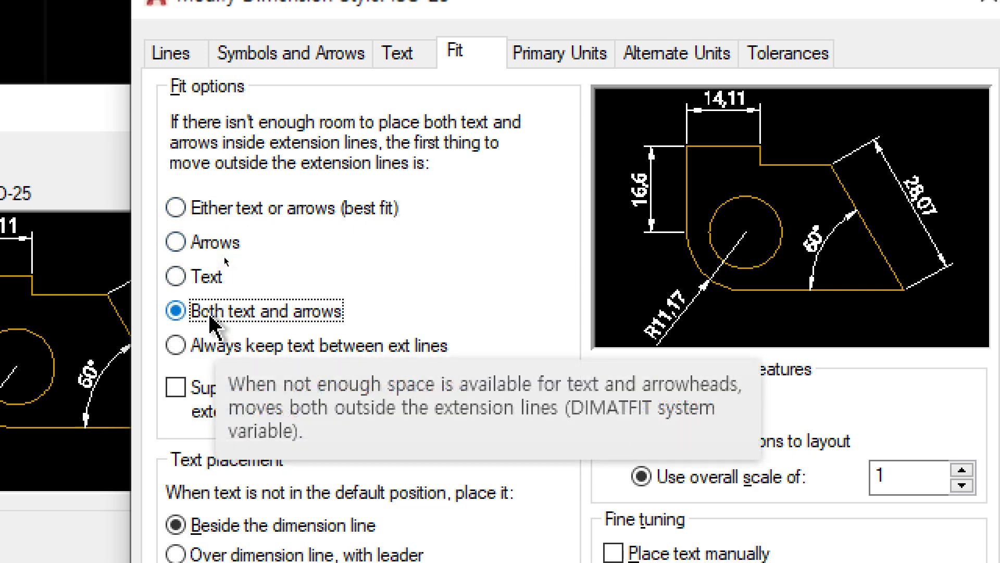
pyautogui.click(228, 348)
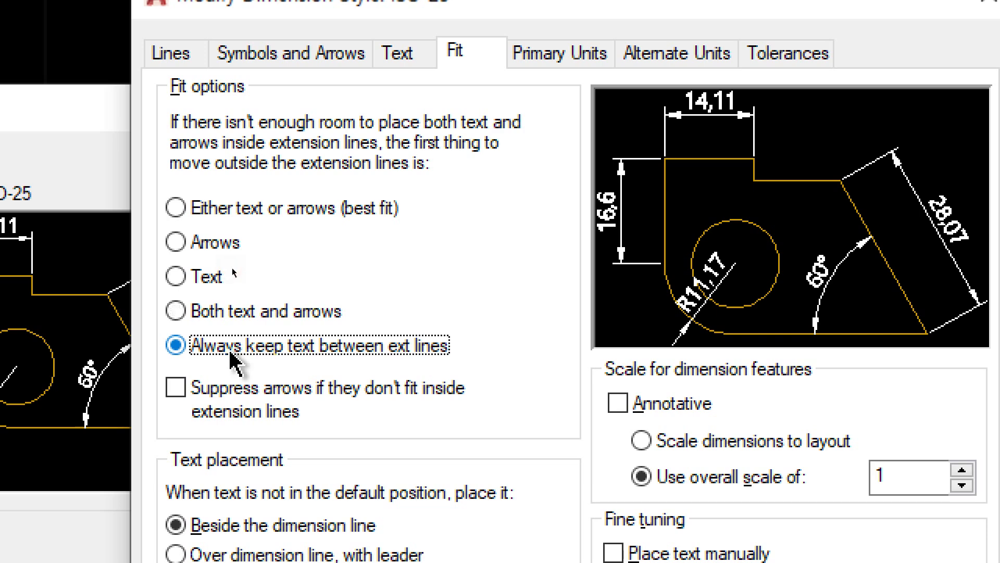
pyautogui.click(249, 218)
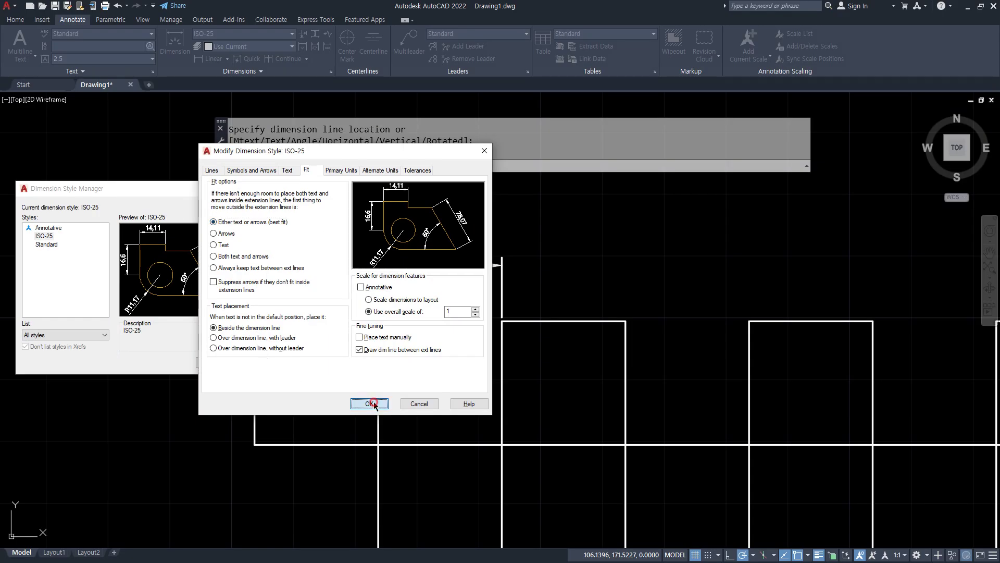
pyautogui.click(371, 404)
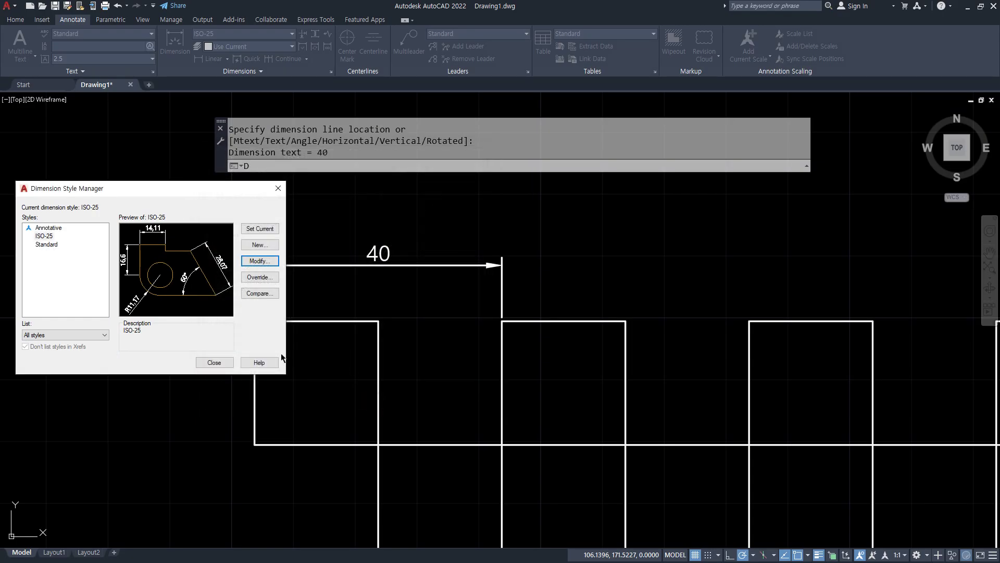
pyautogui.click(214, 362)
# Step: Add a horizontal linear dimension of 2.5 in the empty area to the left of the first square
pyautogui.scroll(2, 216, 299)
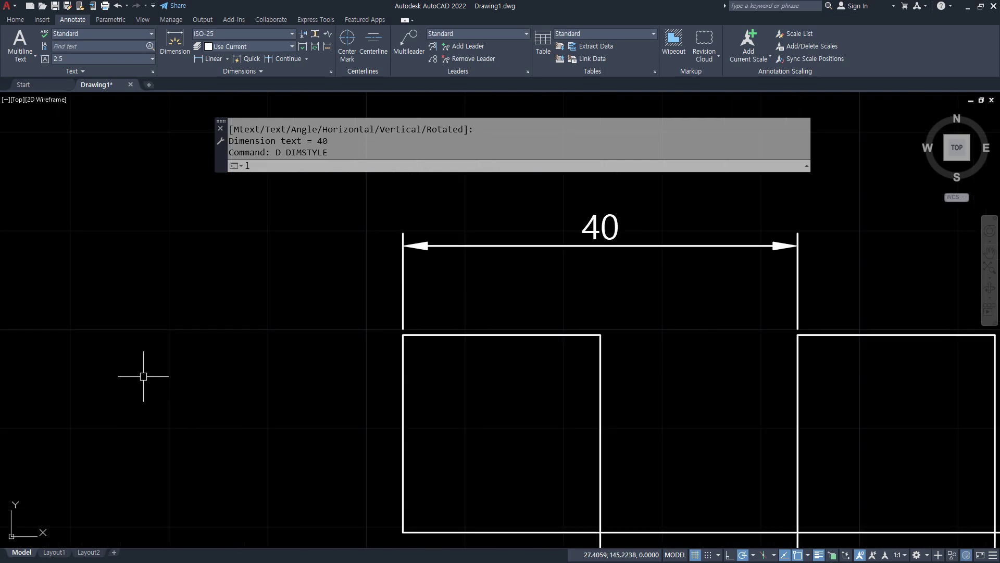
pyautogui.press('Escape')
pyautogui.press('Escape')
pyautogui.press('Escape')
pyautogui.click(211, 58)
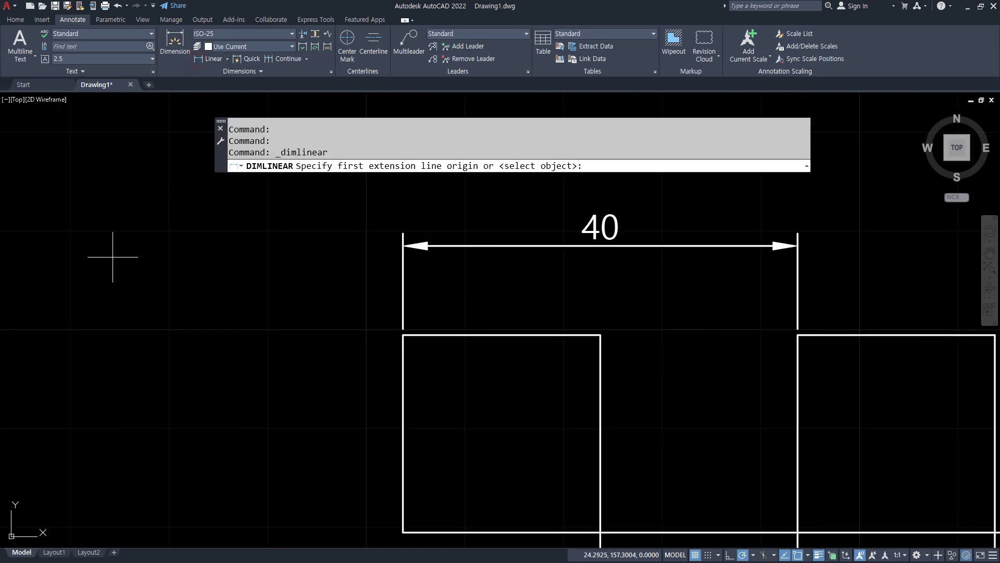
pyautogui.click(69, 331)
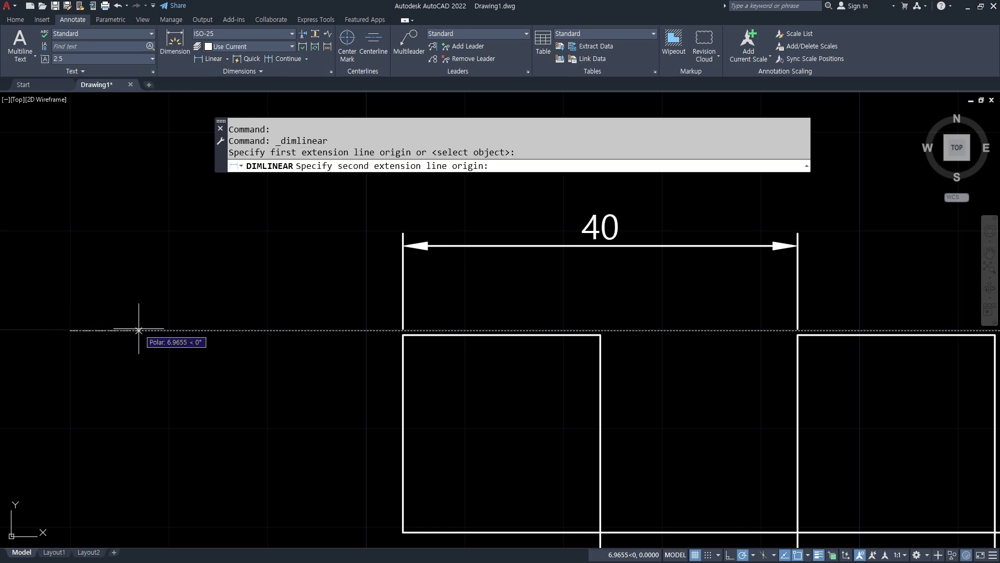
pyautogui.press('Return')
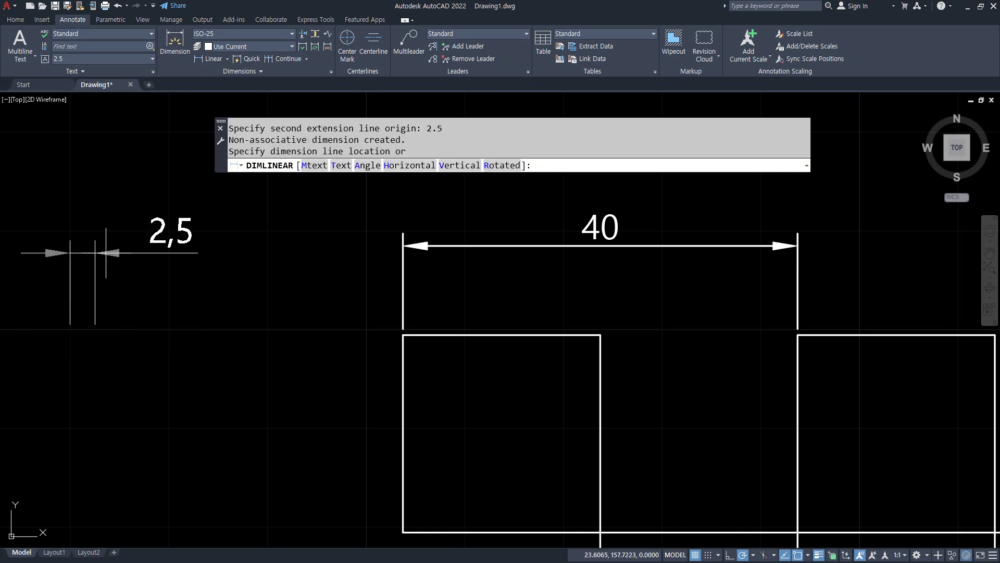
pyautogui.click(99, 253)
pyautogui.scroll(2, 82, 255)
pyautogui.moveTo(82, 256); pyautogui.dragTo(206, 336, button='middle')
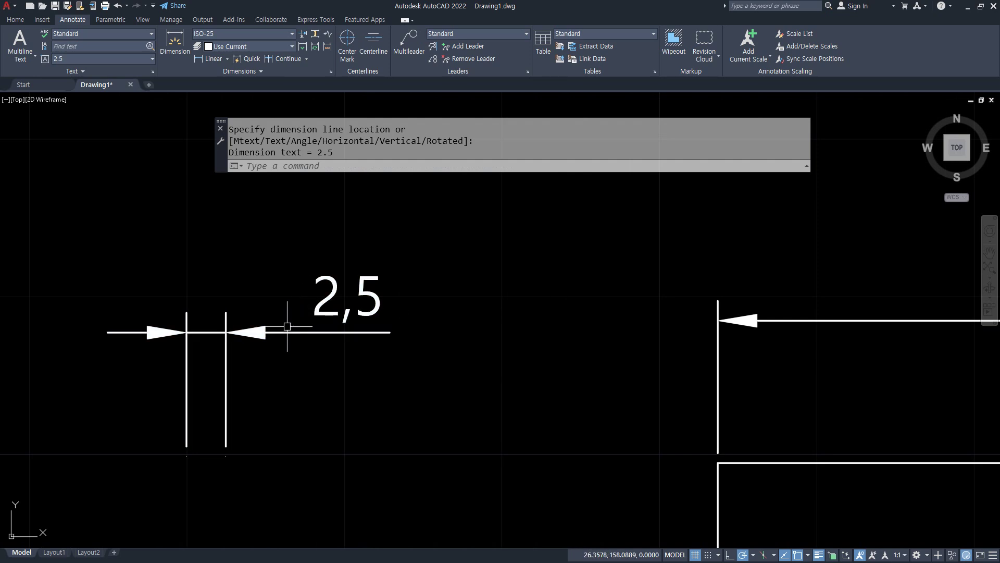
# Step: Set the ISO-25 dimension style's fit option to Always keep text between ext lines and apply it to the drawing
pyautogui.write('d')
pyautogui.press('Return')
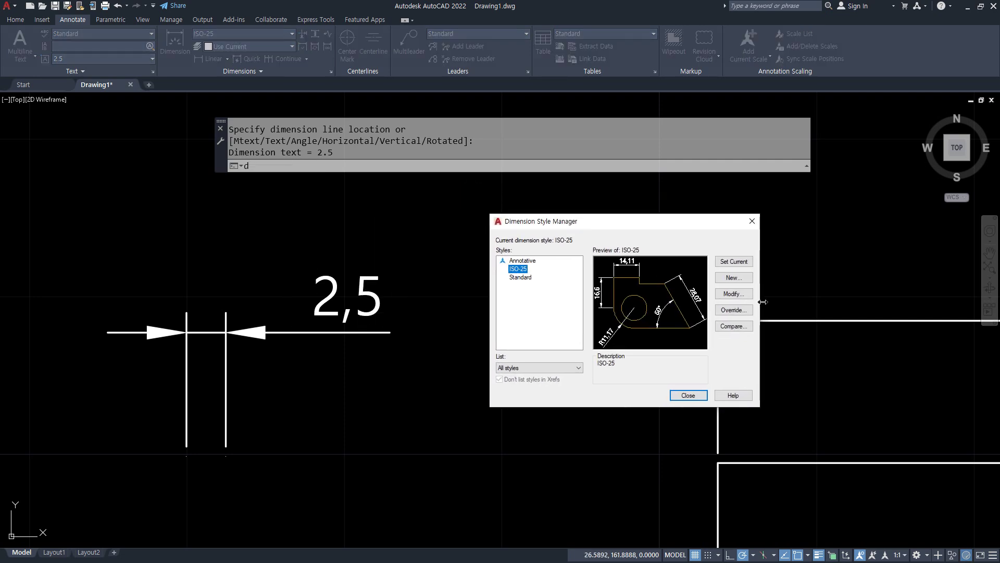
pyautogui.click(733, 293)
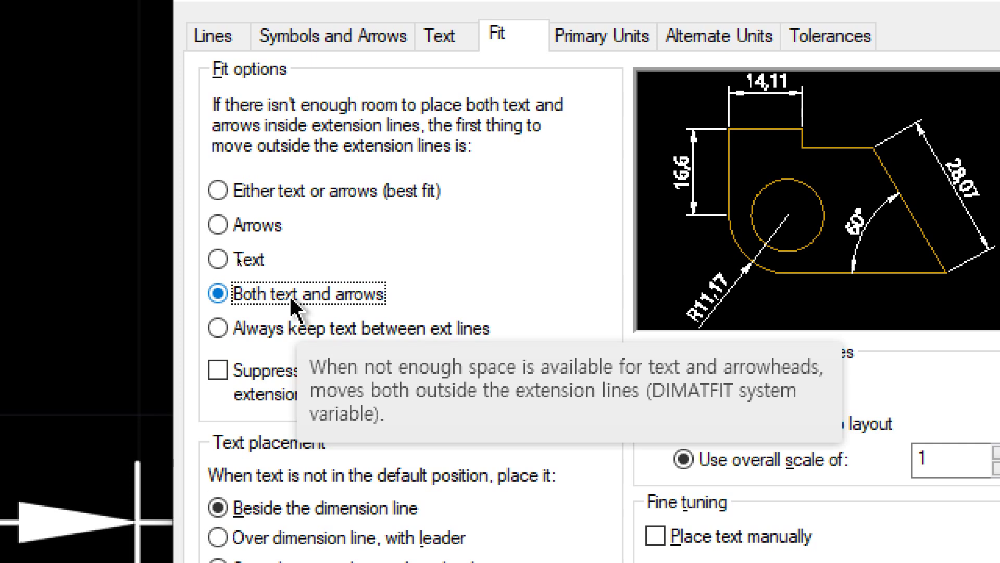
pyautogui.click(277, 332)
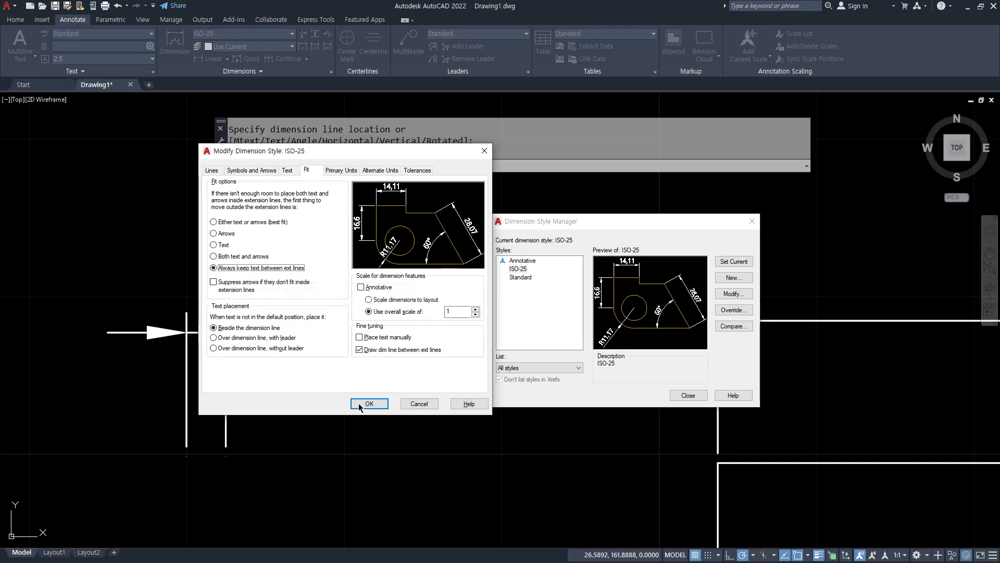
pyautogui.click(363, 402)
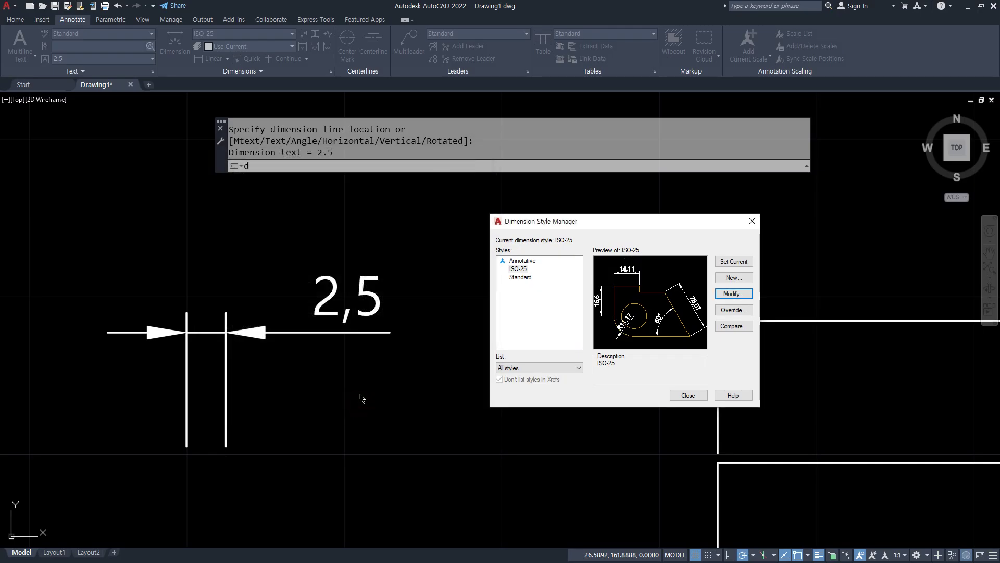
pyautogui.click(686, 396)
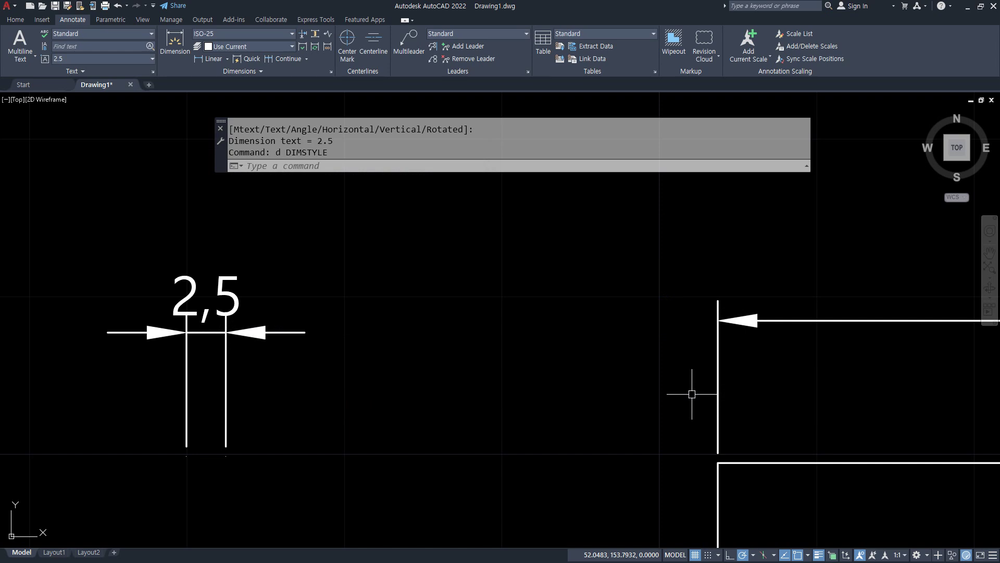
# Step: Turn on Suppress arrows if they don't fit inside extension lines in the ISO-25 style and apply it to the drawing
pyautogui.write('d')
pyautogui.press('Return')
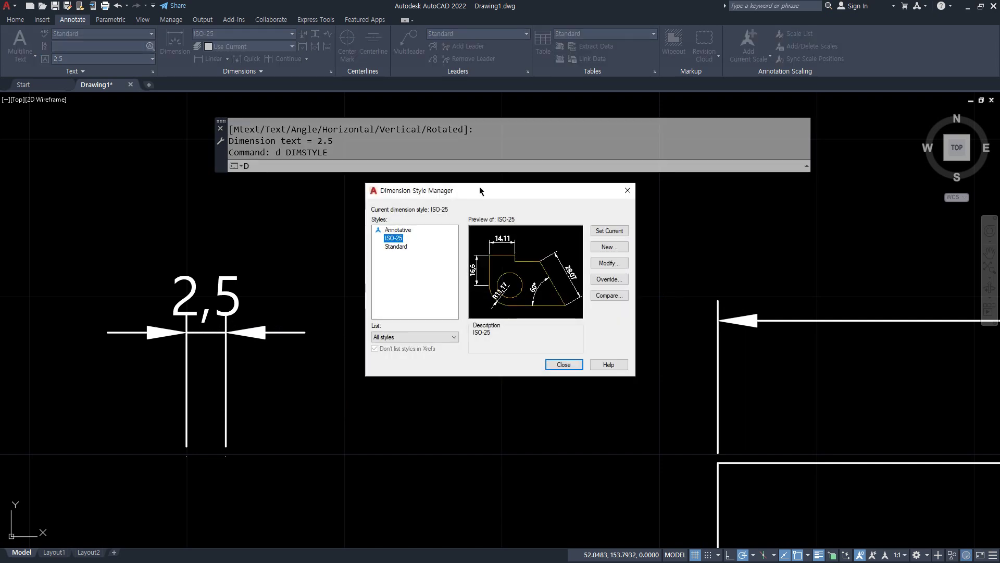
pyautogui.moveTo(479, 191); pyautogui.dragTo(441, 237)
pyautogui.click(555, 309)
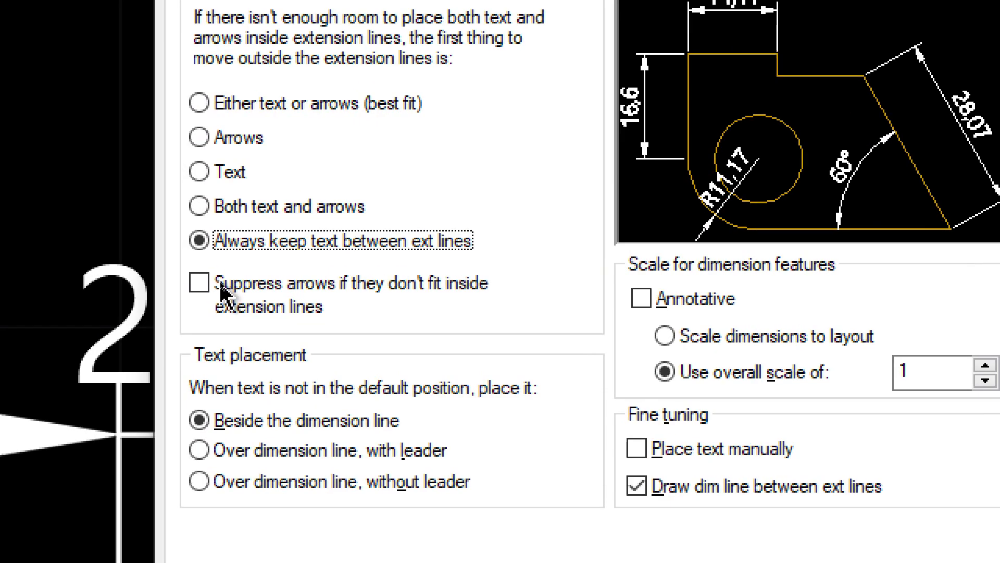
pyautogui.click(218, 285)
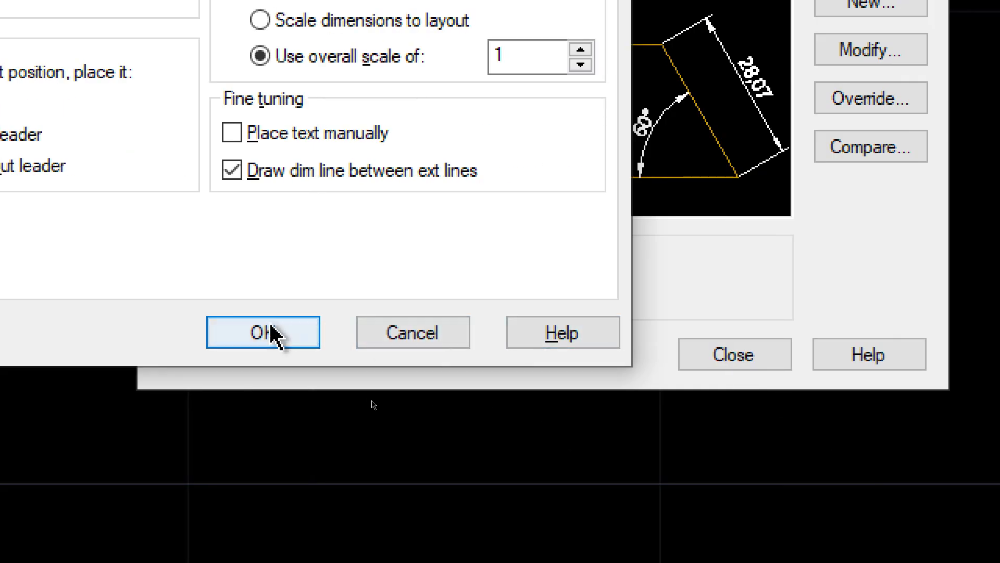
pyautogui.click(318, 334)
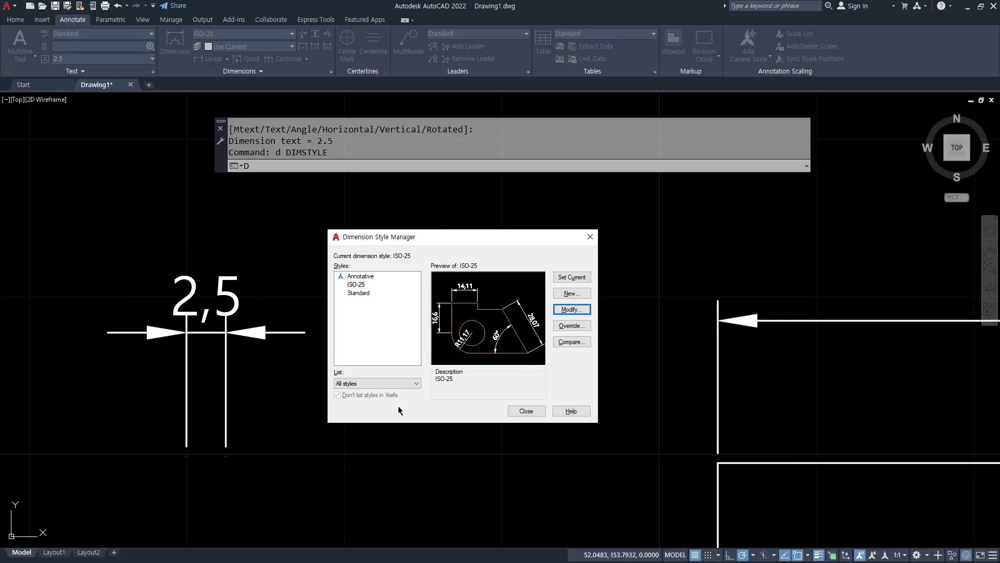
pyautogui.click(525, 411)
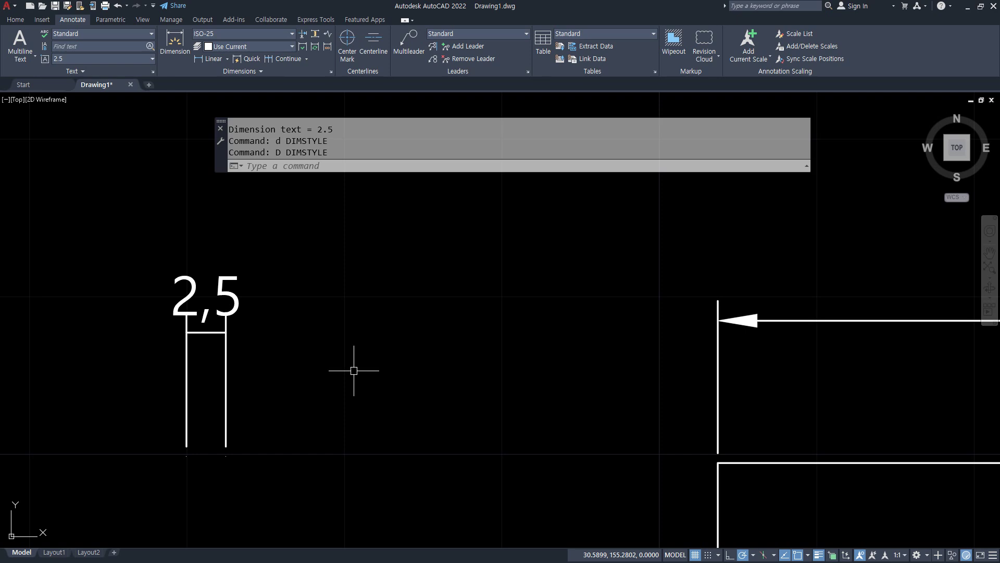
# Step: Continue the 2.5 dimension with five adjoining dimensions of about 4.5, 4.2, 5.8, 4.6 and 5.7 units
pyautogui.click(284, 58)
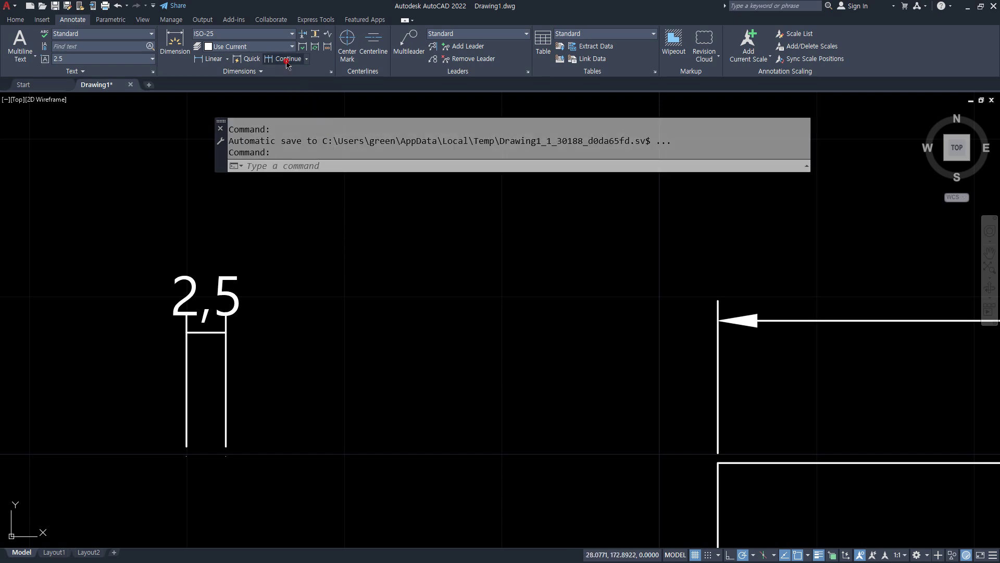
pyautogui.click(228, 385)
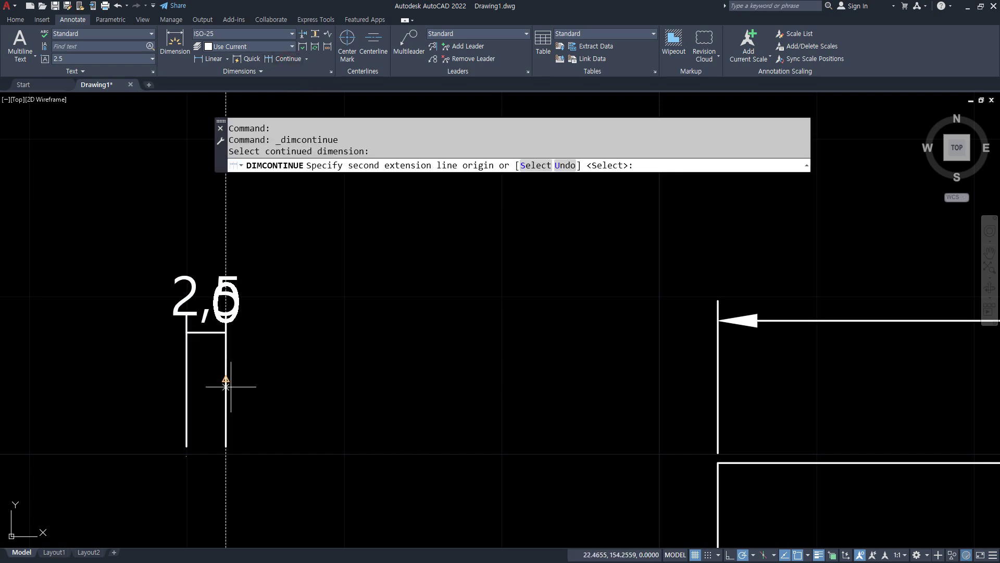
pyautogui.click(297, 450)
pyautogui.click(364, 449)
pyautogui.click(455, 447)
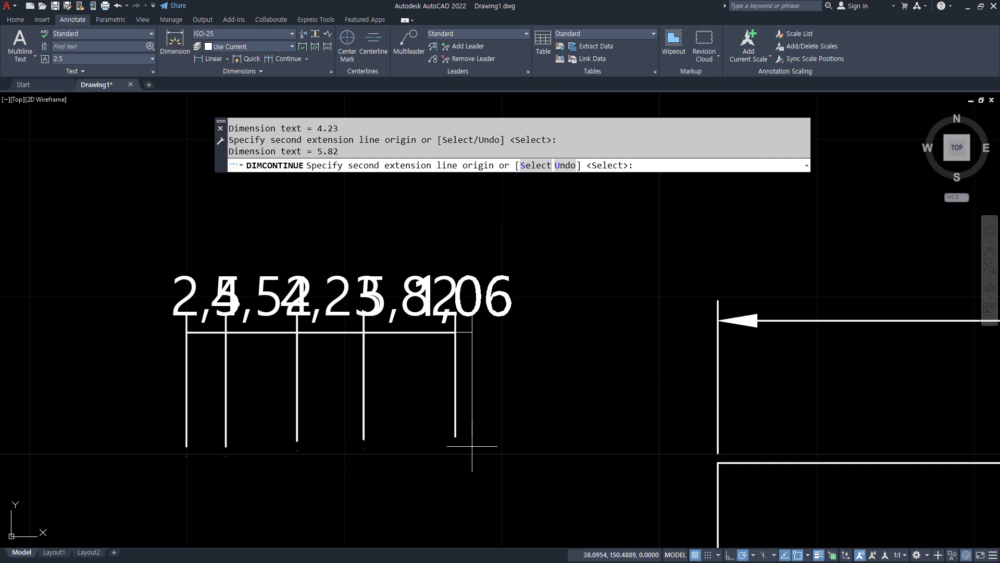
pyautogui.click(527, 447)
pyautogui.click(618, 446)
pyautogui.press('Escape')
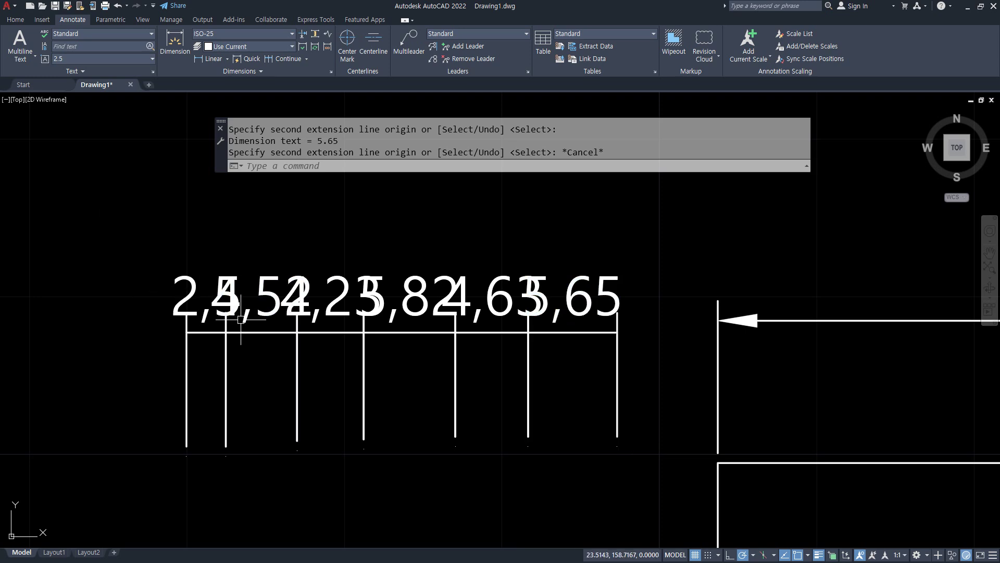
# Step: Set the ISO-25 style's fit option to Either text or arrows (best fit), turn off arrow suppression, and apply the changes
pyautogui.moveTo(238, 341)
pyautogui.mouseDown()
pyautogui.moveTo(180, 265)
pyautogui.moveTo(640, 302)
pyautogui.mouseUp()
pyautogui.moveTo(562, 412); pyautogui.dragTo(475, 420, button='middle')
pyautogui.write('d')
pyautogui.press('Return')
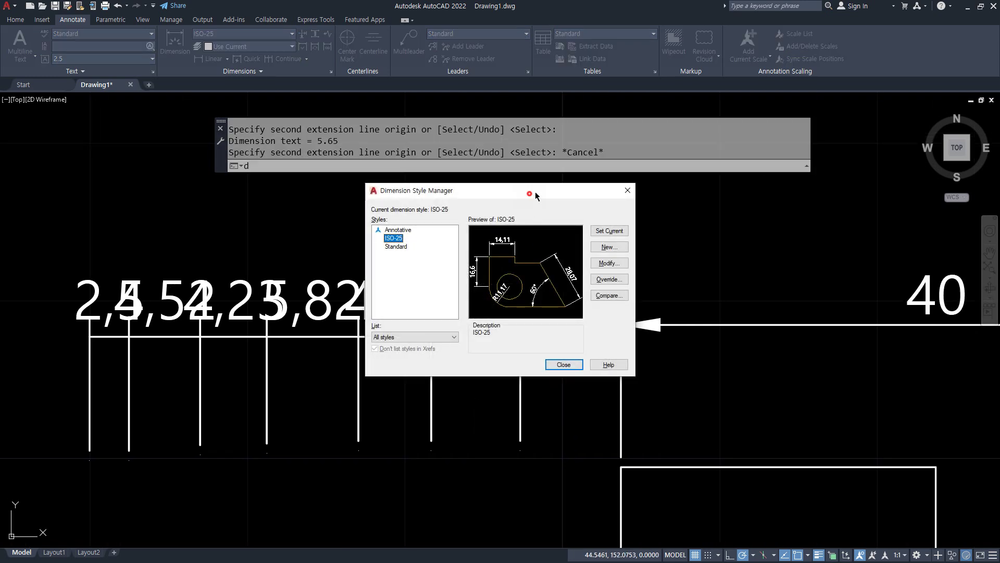
pyautogui.moveTo(536, 195); pyautogui.dragTo(757, 260)
pyautogui.click(820, 331)
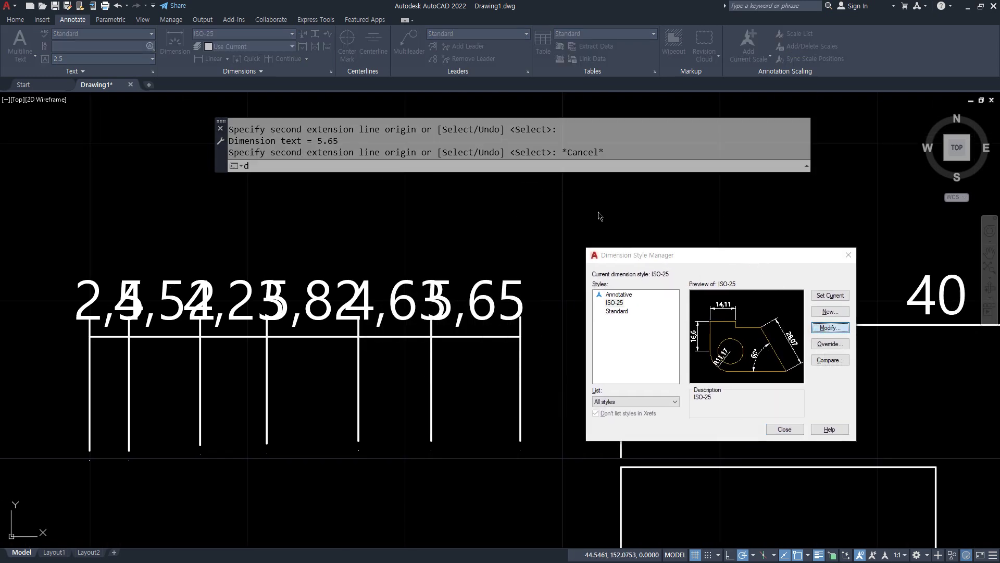
pyautogui.moveTo(317, 147); pyautogui.dragTo(677, 195)
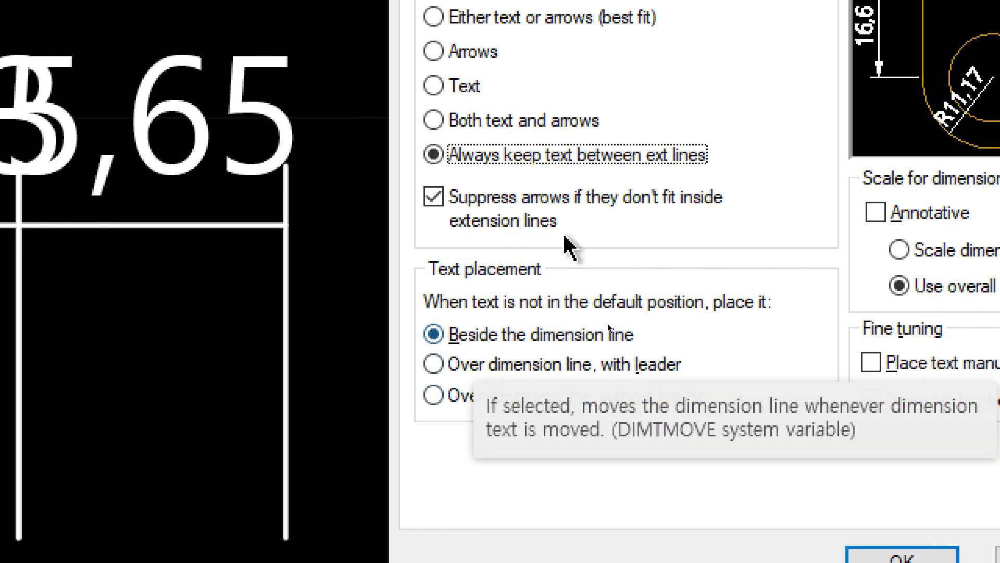
pyautogui.click(496, 15)
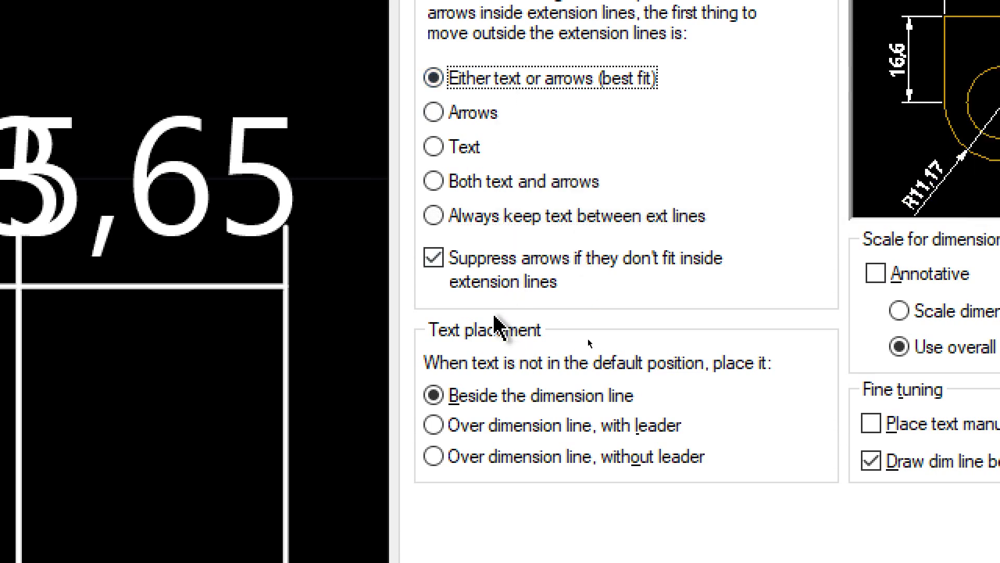
pyautogui.click(488, 260)
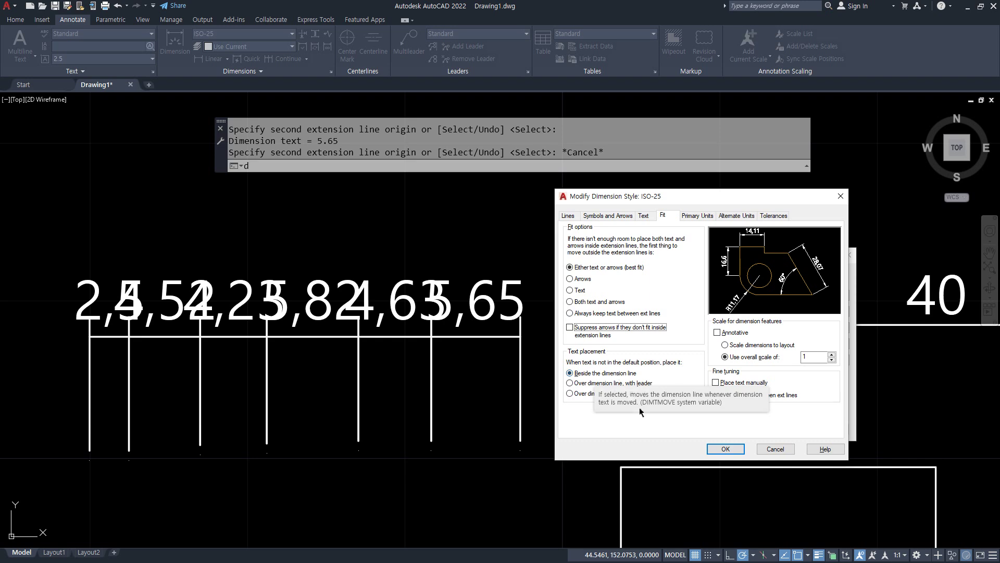
pyautogui.click(719, 509)
pyautogui.click(780, 428)
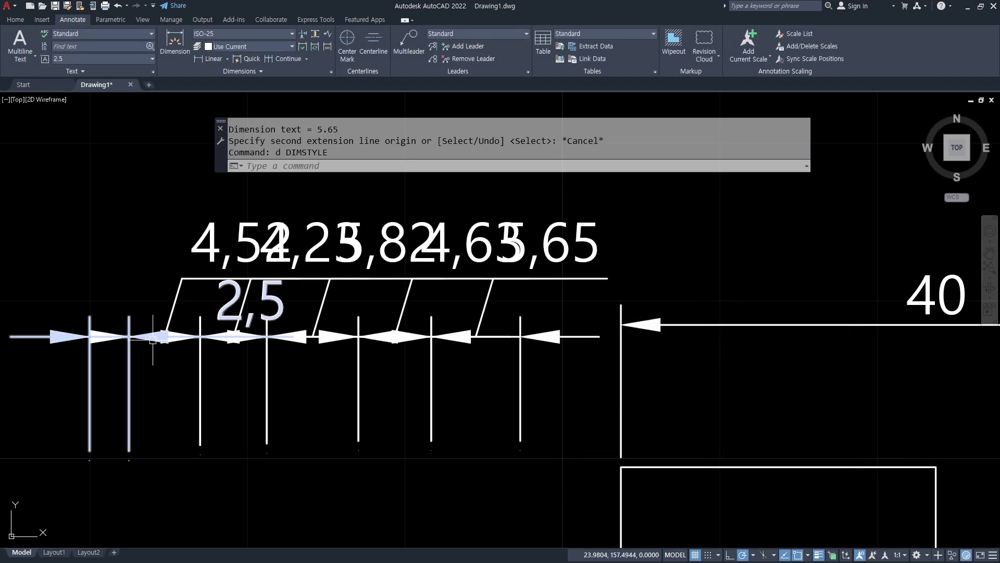
# Step: Move the 2.5 dimension's text up and to the left of its extension lines, above the continued dimensions
pyautogui.scroll(3, 209, 416)
pyautogui.click(183, 357)
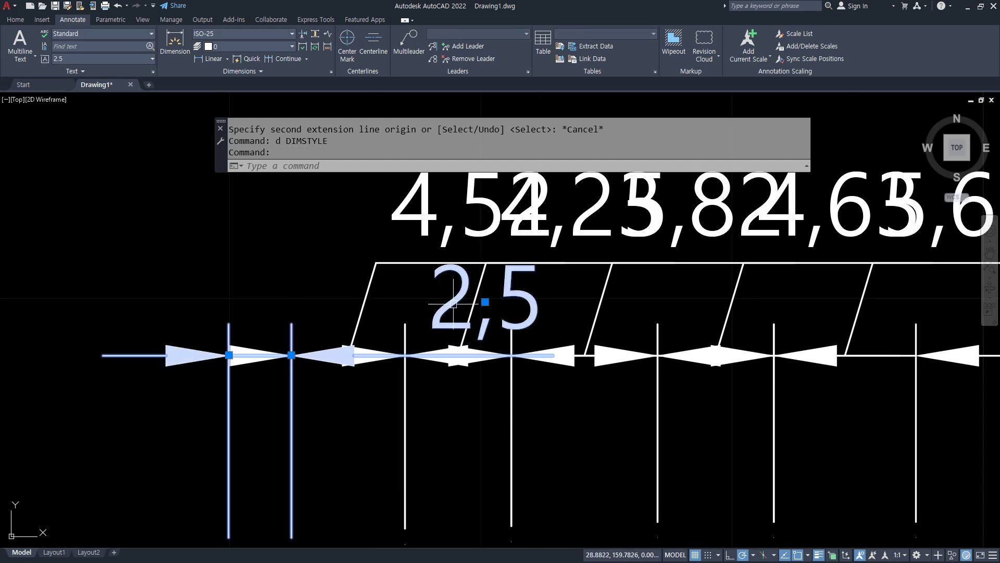
pyautogui.click(485, 301)
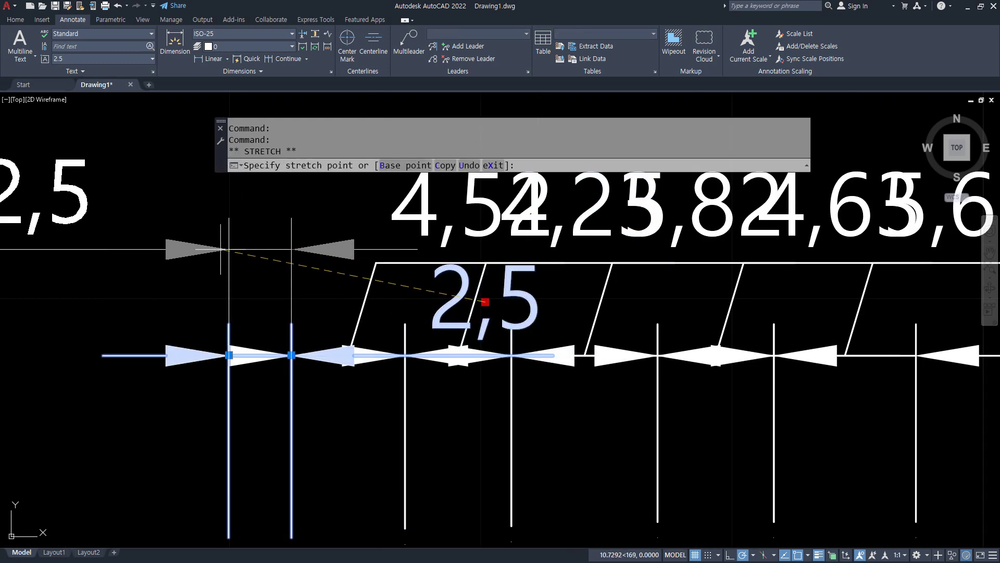
pyautogui.moveTo(196, 329); pyautogui.dragTo(197, 416, button='middle')
pyautogui.scroll(-2, 221, 329)
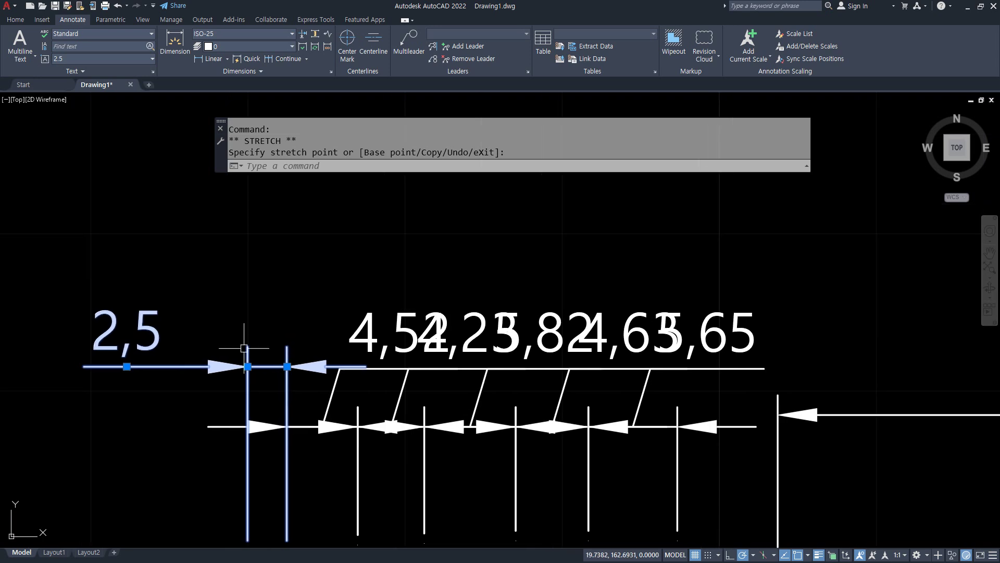
pyautogui.press('Escape')
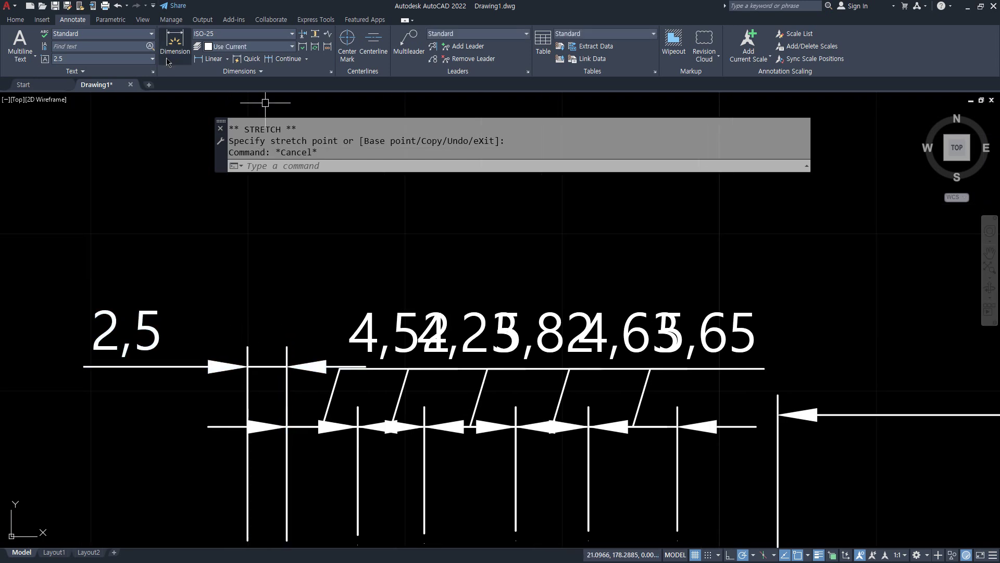
# Step: Add a horizontal linear dimension about 4.74 units wide above the 2.5 dimension, picking its origins from left to right
pyautogui.click(213, 59)
pyautogui.moveTo(208, 265); pyautogui.dragTo(250, 390, button='middle')
pyautogui.click(209, 358)
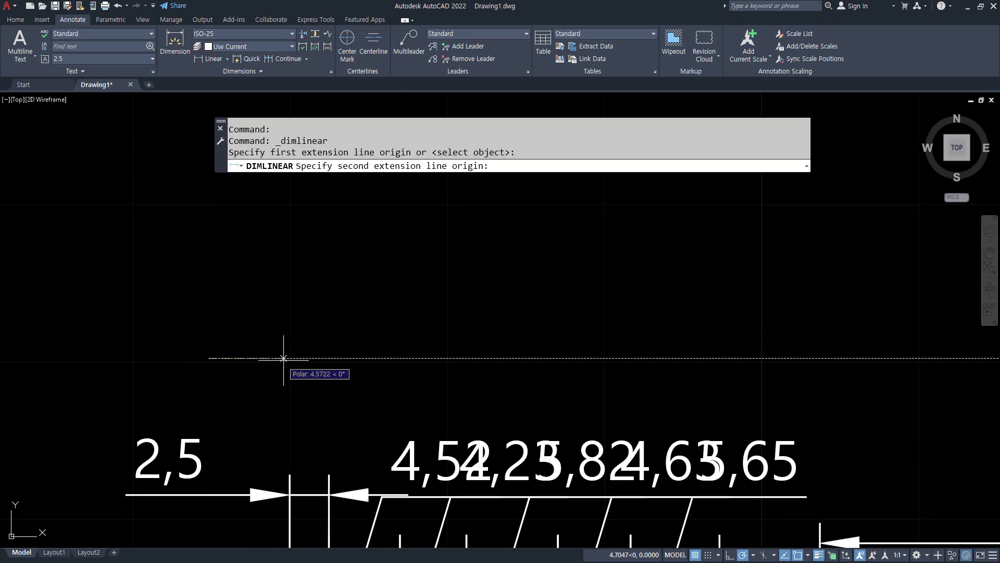
pyautogui.click(284, 358)
pyautogui.click(455, 265)
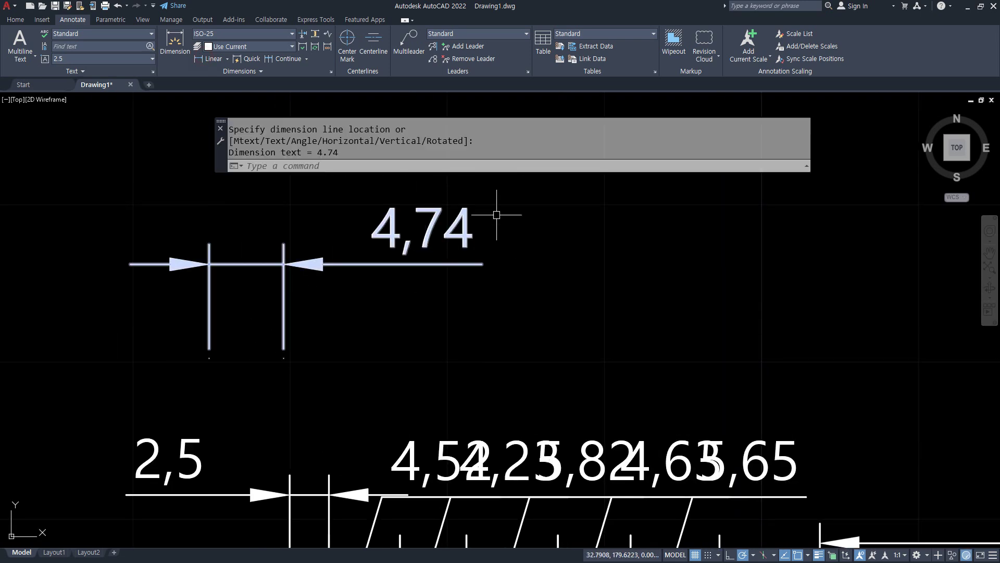
# Step: Add a horizontal linear dimension about 4.37 units wide to the right of the 4.74 one, picking its origins from right to left
pyautogui.moveTo(502, 212); pyautogui.dragTo(420, 250, button='middle')
pyautogui.click(215, 59)
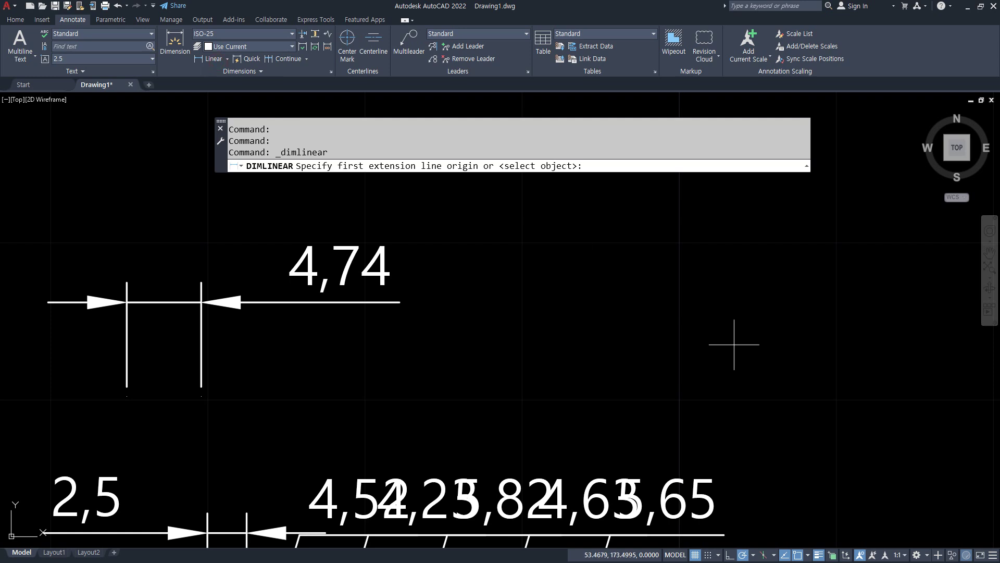
pyautogui.click(743, 369)
pyautogui.click(675, 368)
pyautogui.click(684, 266)
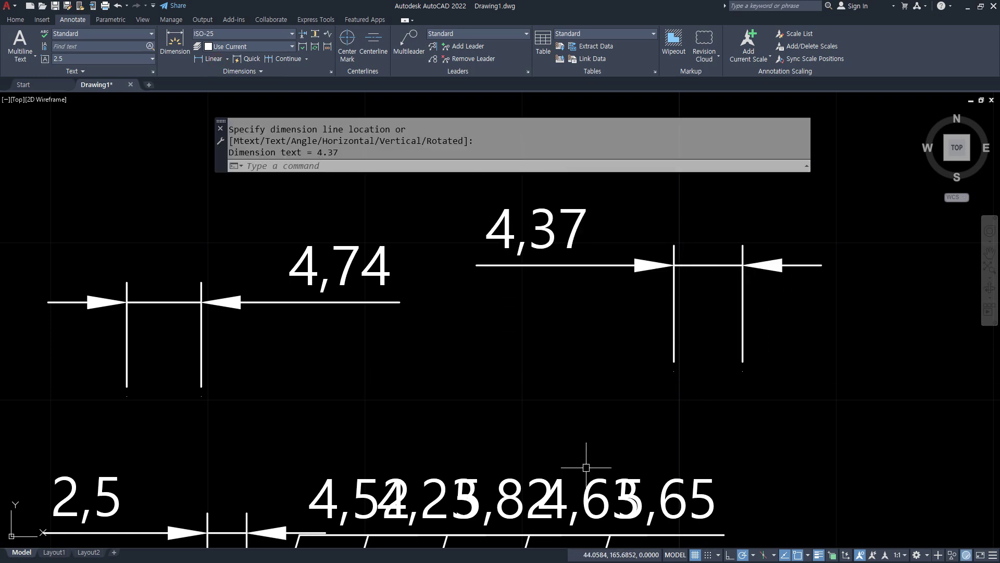
# Step: Set the ISO-25 style's text placement to Over dimension line, with leader, and apply the change
pyautogui.scroll(-2, 381, 466)
pyautogui.scroll(2, 406, 427)
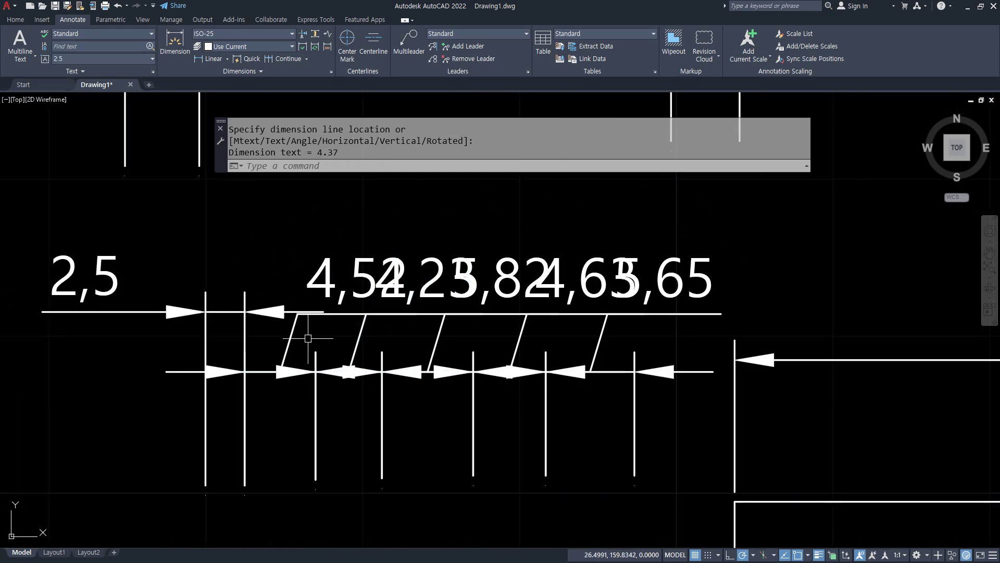
pyautogui.write('d')
pyautogui.press('Return')
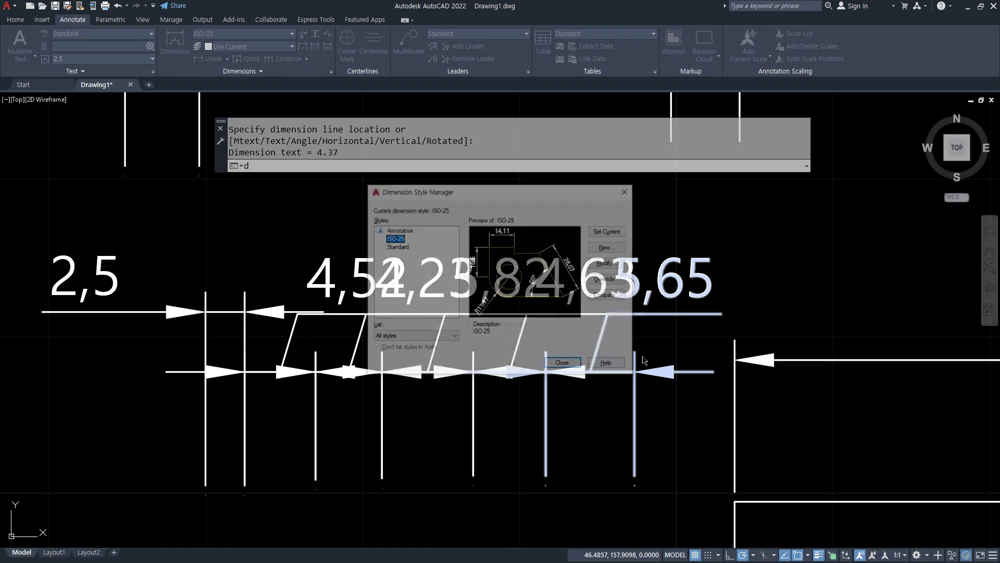
pyautogui.press('Return')
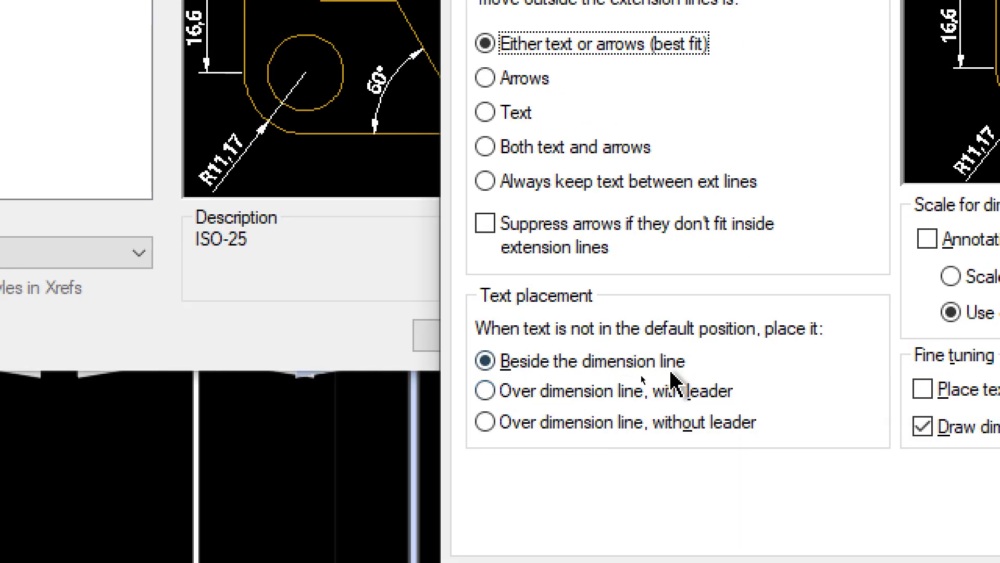
pyautogui.click(526, 392)
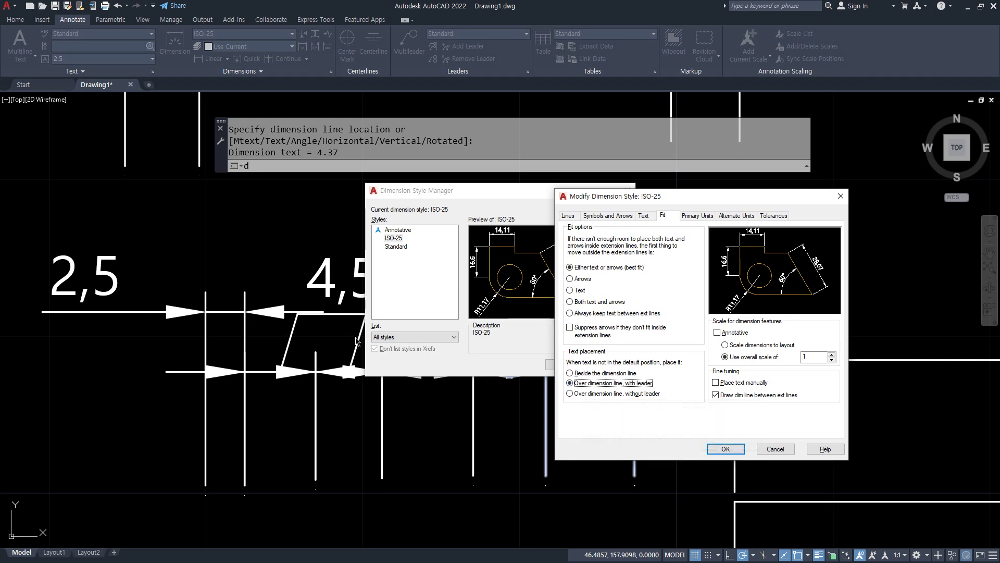
pyautogui.moveTo(338, 331)
pyautogui.mouseDown()
pyautogui.moveTo(315, 339)
pyautogui.moveTo(281, 269)
pyautogui.moveTo(406, 290)
pyautogui.mouseUp()
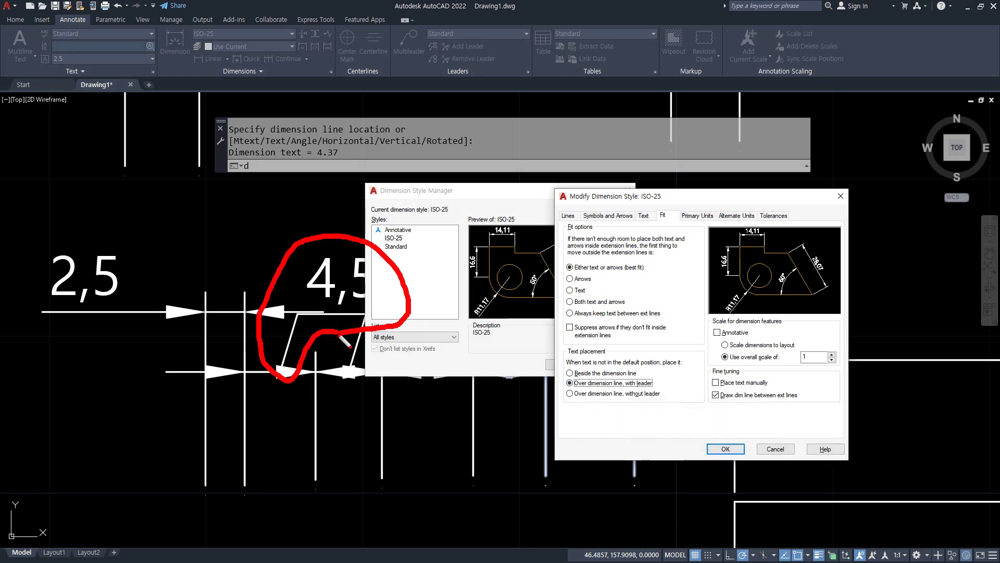
pyautogui.moveTo(562, 390); pyautogui.dragTo(668, 391)
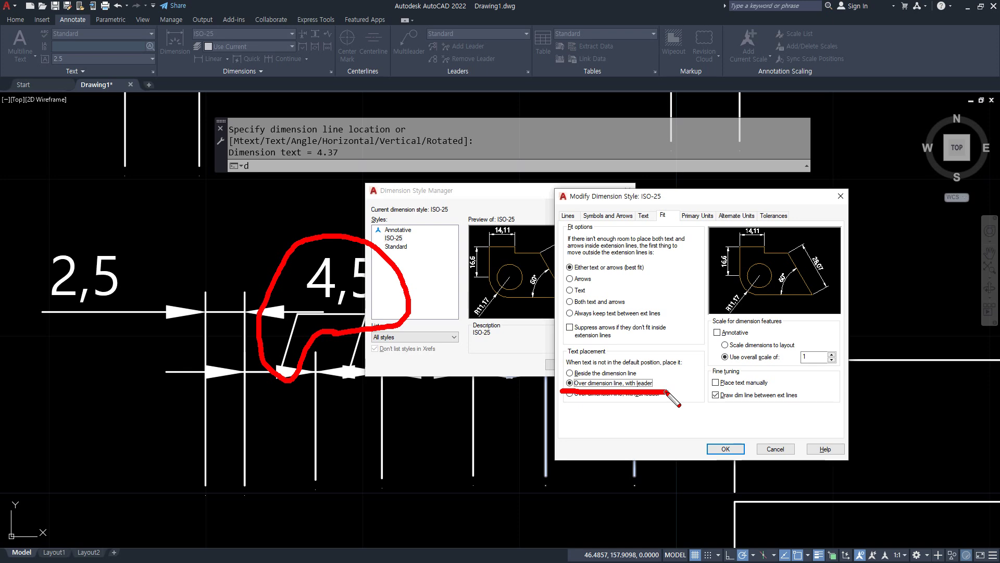
pyautogui.click(726, 449)
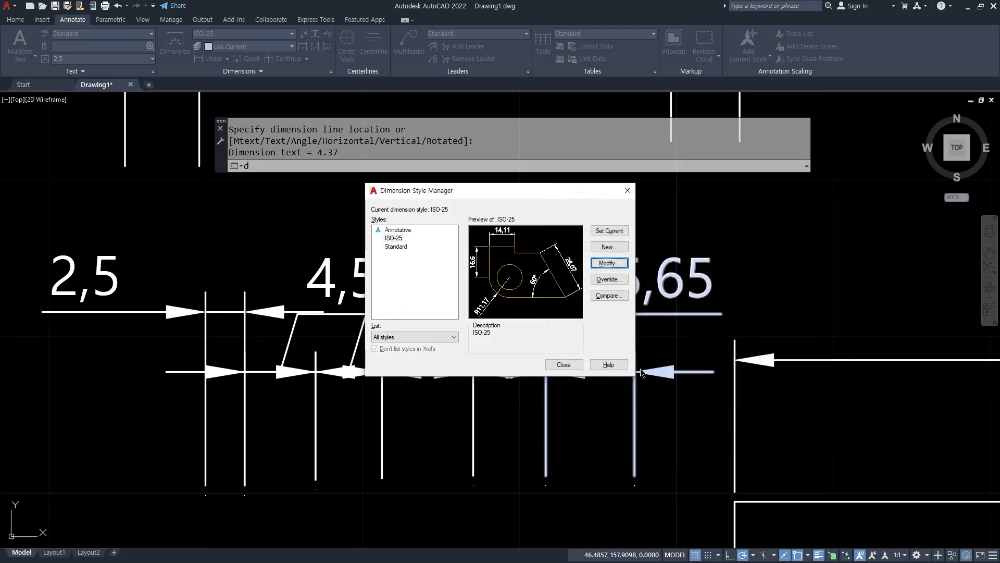
pyautogui.click(559, 364)
# Step: Move the 4.52 dimension's text straight up and the 4.23 dimension's text up and to the right, clear of the overlapping values
pyautogui.moveTo(398, 398); pyautogui.dragTo(466, 444, button='middle')
pyautogui.press('Escape')
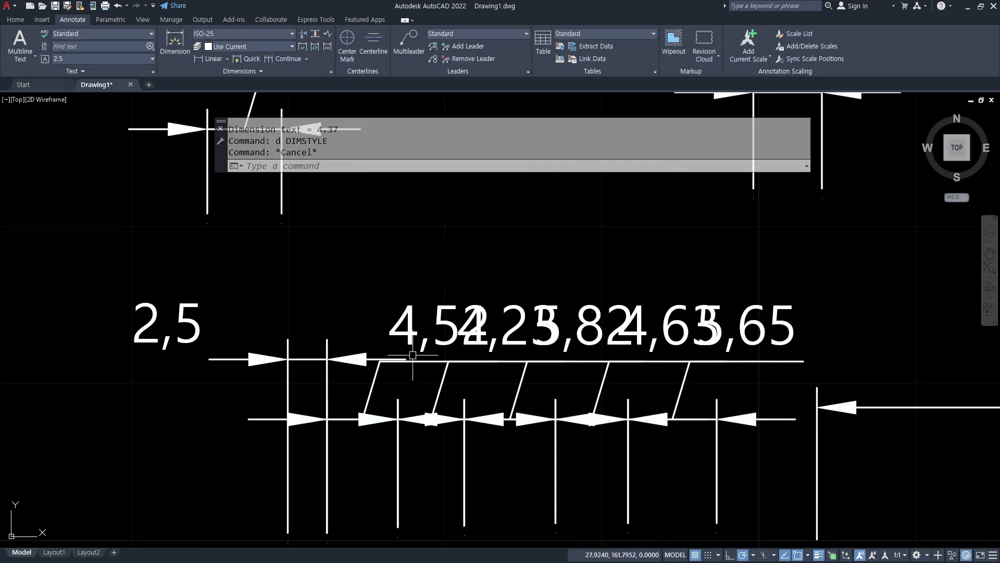
pyautogui.click(414, 361)
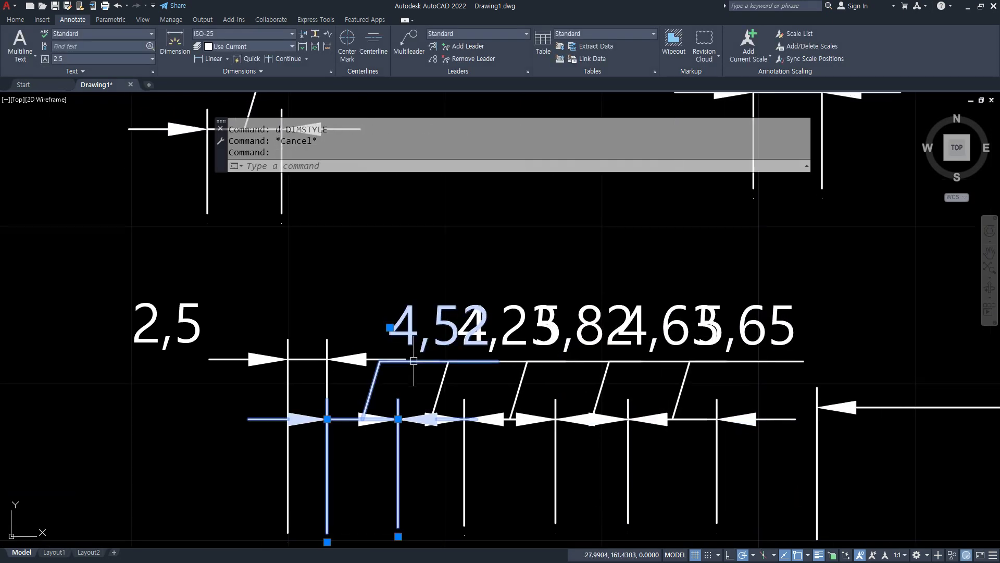
pyautogui.click(390, 327)
pyautogui.click(380, 227)
pyautogui.press('Escape')
pyautogui.click(465, 370)
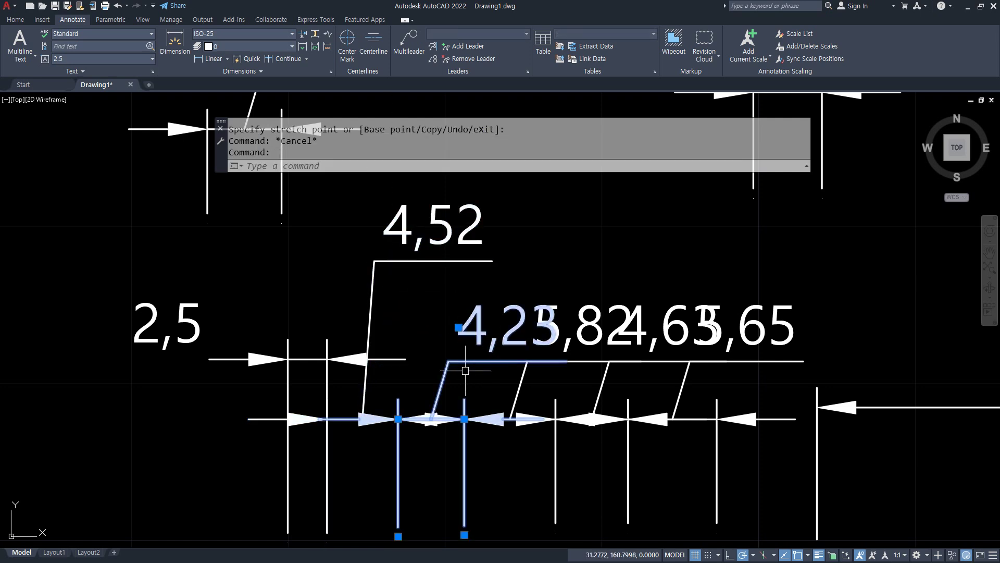
pyautogui.click(459, 327)
pyautogui.click(534, 210)
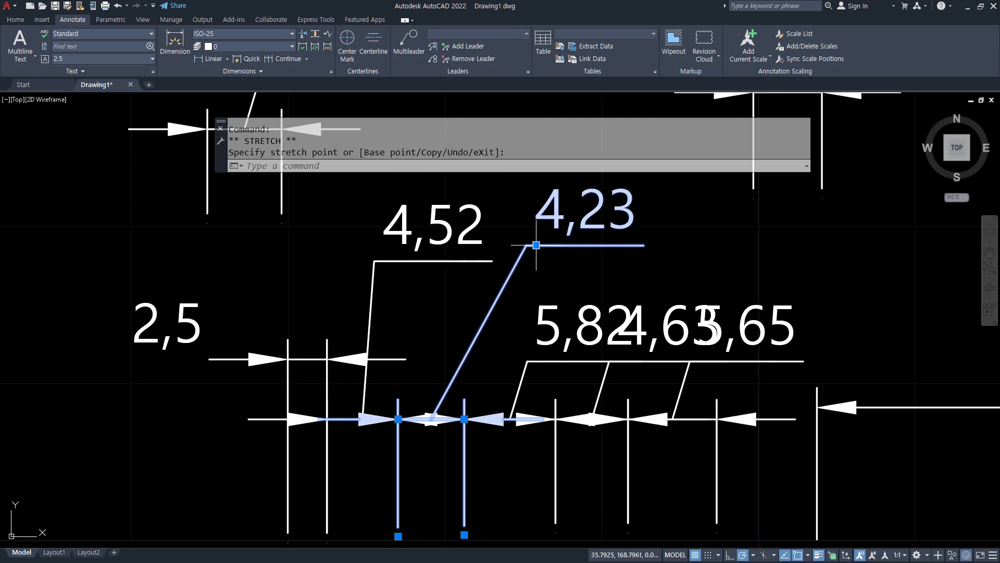
pyautogui.press('Escape')
# Step: Move the 5.65 and 4.63 dimension texts up and to the right so they clear the neighbouring values
pyautogui.moveTo(768, 330); pyautogui.dragTo(727, 328, button='middle')
pyautogui.click(728, 328)
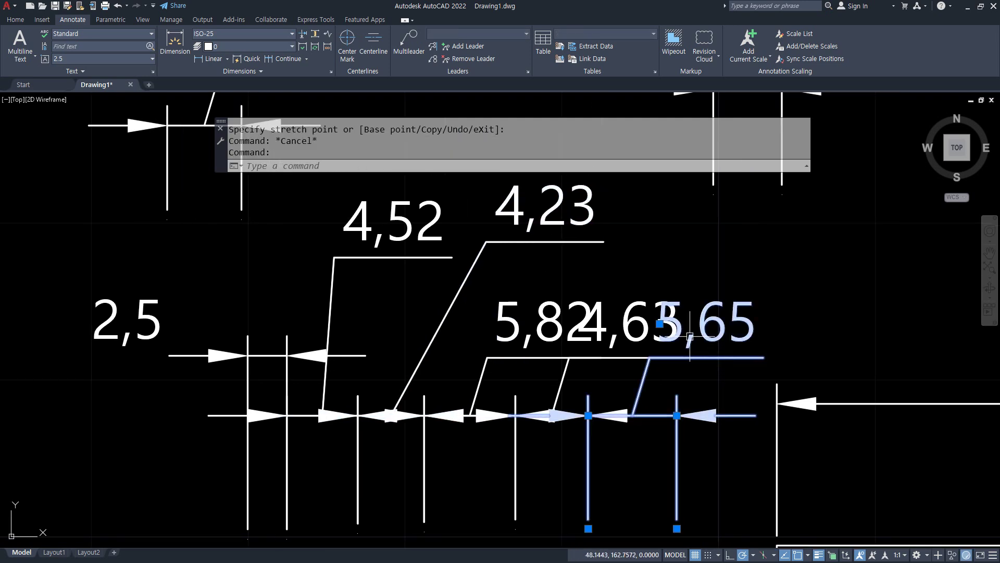
pyautogui.click(661, 326)
pyautogui.click(777, 241)
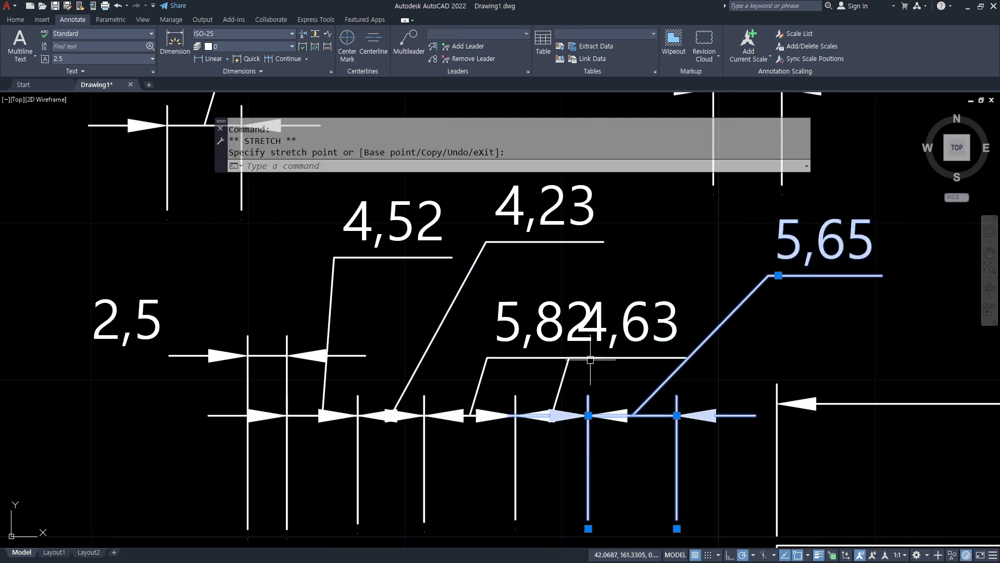
pyautogui.press('Escape')
pyautogui.click(565, 375)
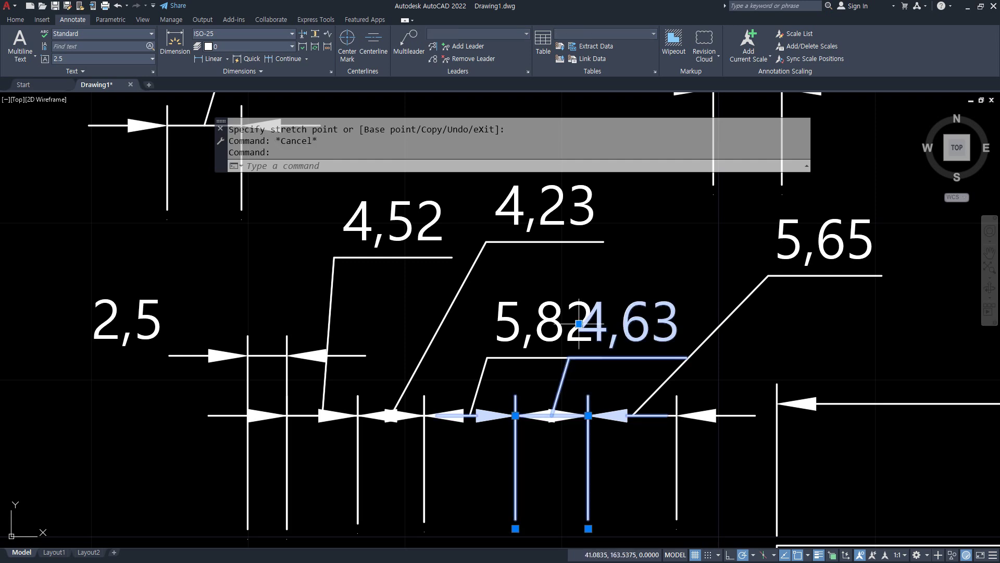
pyautogui.click(579, 323)
pyautogui.click(623, 251)
pyautogui.press('Escape')
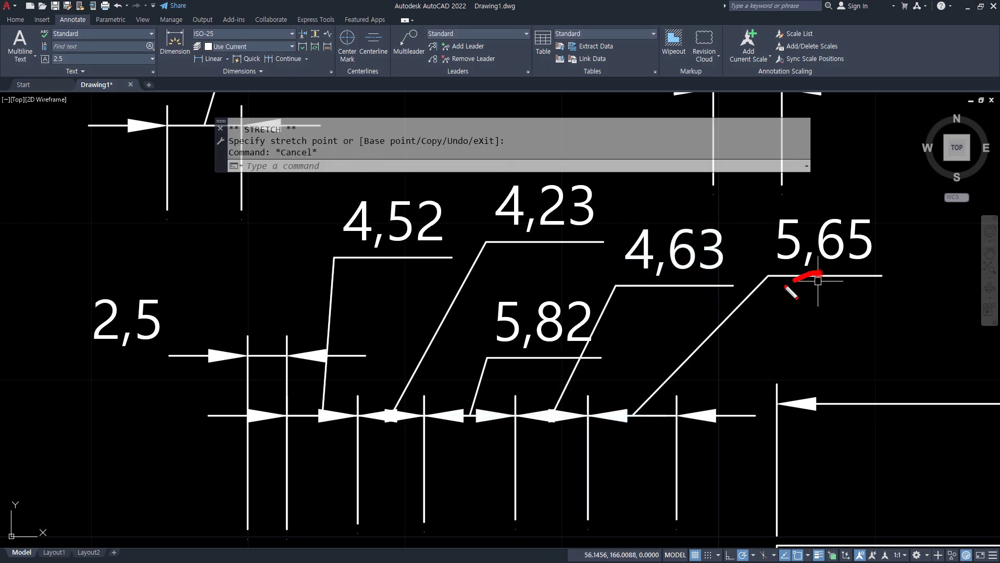
pyautogui.moveTo(787, 286); pyautogui.dragTo(633, 415)
pyautogui.moveTo(648, 304); pyautogui.dragTo(569, 400)
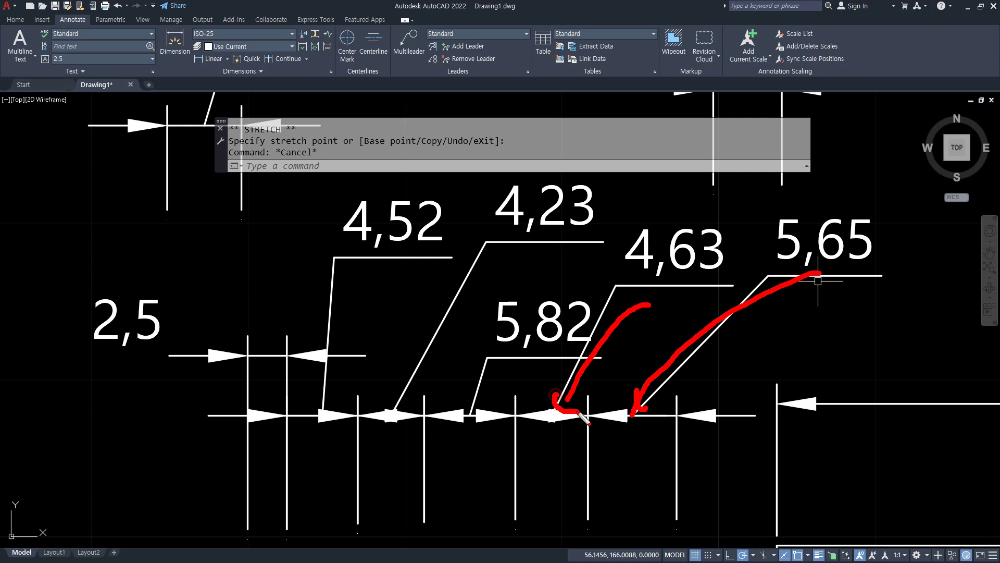
pyautogui.moveTo(556, 357); pyautogui.dragTo(480, 411)
pyautogui.moveTo(510, 270); pyautogui.dragTo(441, 386)
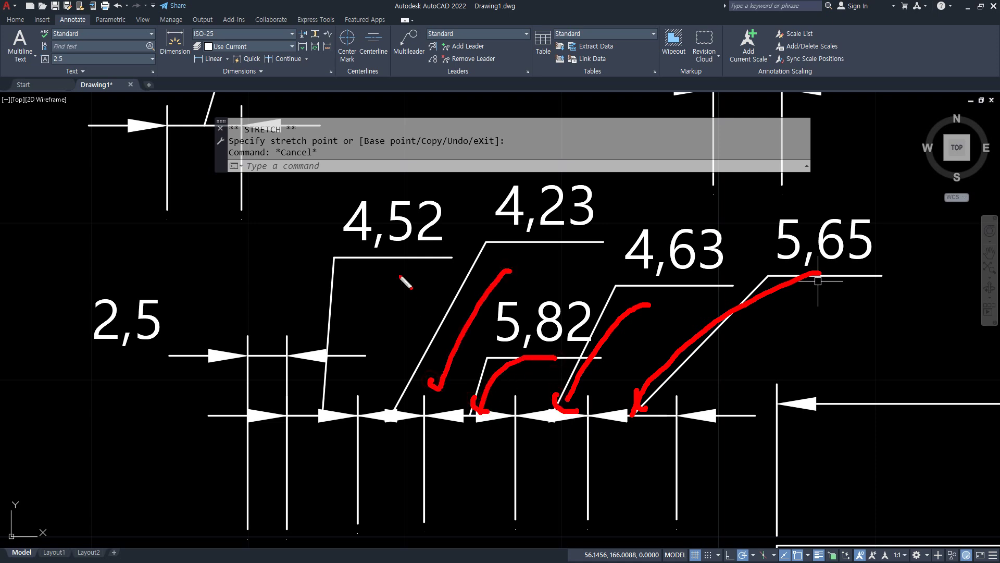
pyautogui.moveTo(389, 270); pyautogui.dragTo(324, 398)
pyautogui.press('Escape')
# Step: Set the ISO-25 style's text placement to Over dimension line, without leader, and apply the change
pyautogui.moveTo(652, 329)
pyautogui.mouseDown(button='middle')
pyautogui.moveTo(503, 398)
pyautogui.moveTo(509, 412)
pyautogui.mouseUp(button='middle')
pyautogui.write('d')
pyautogui.press('Return')
pyautogui.click(620, 264)
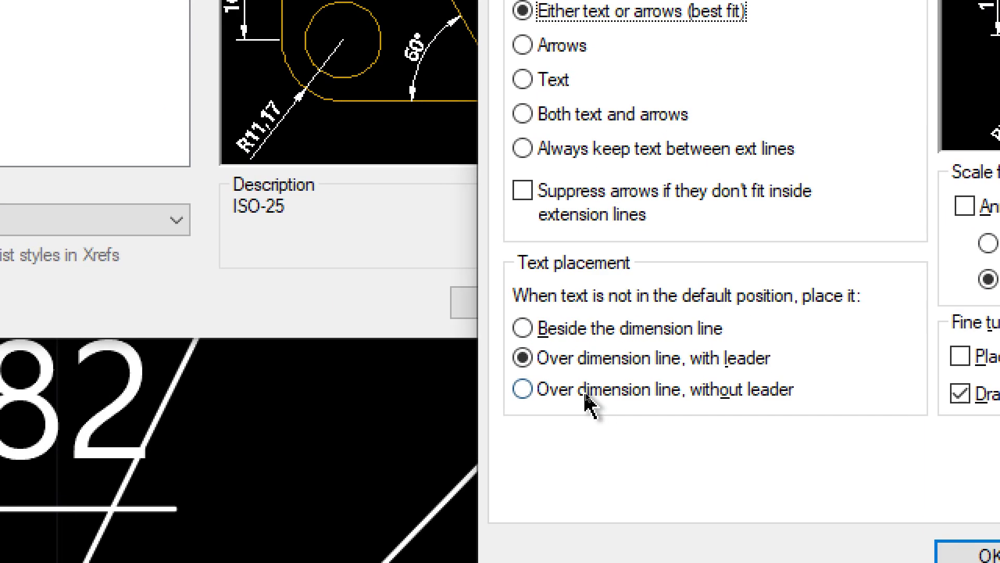
pyautogui.click(604, 392)
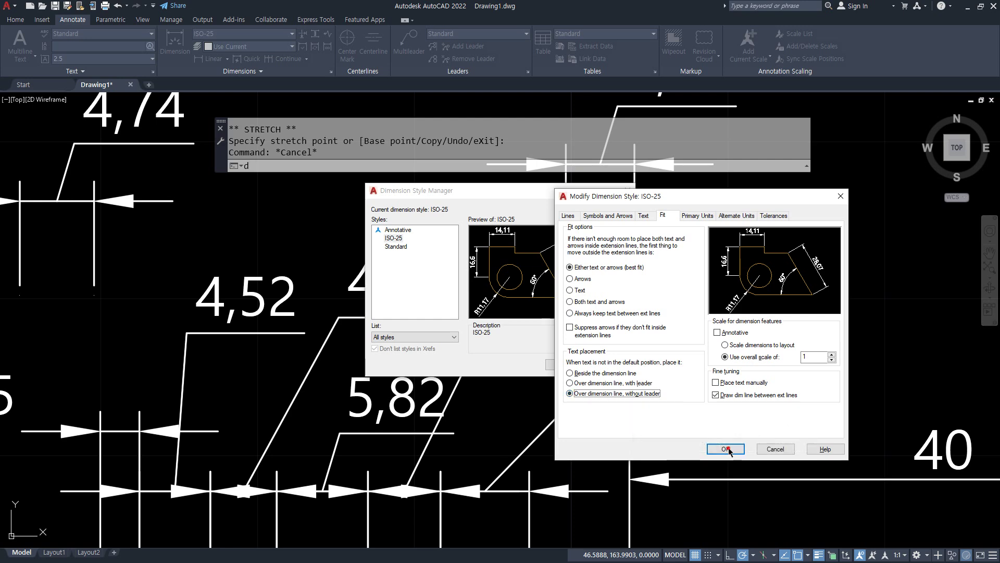
pyautogui.click(724, 447)
pyautogui.click(574, 366)
pyautogui.moveTo(796, 389); pyautogui.dragTo(805, 353, button='middle')
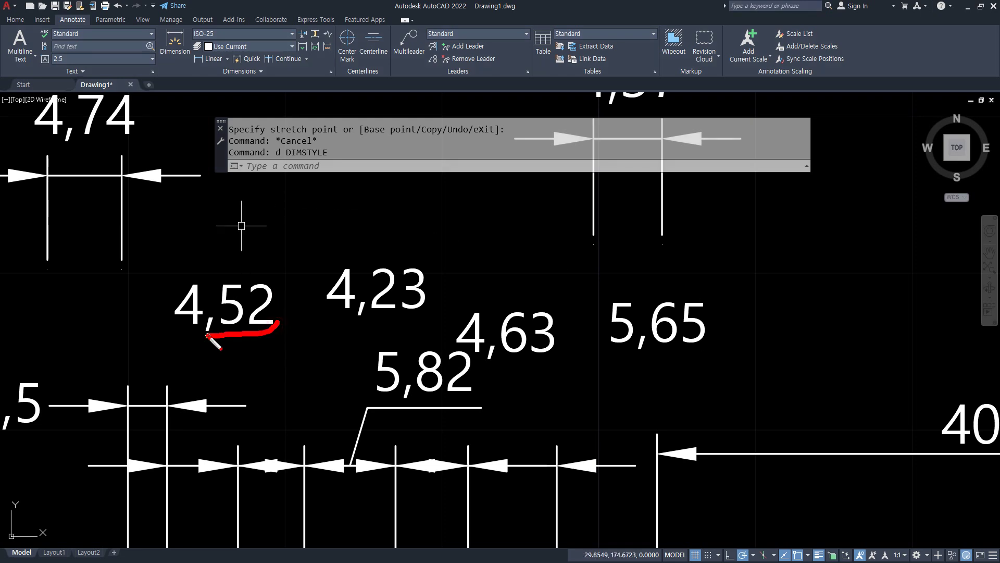
pyautogui.rightClick(680, 359)
pyautogui.press('Escape')
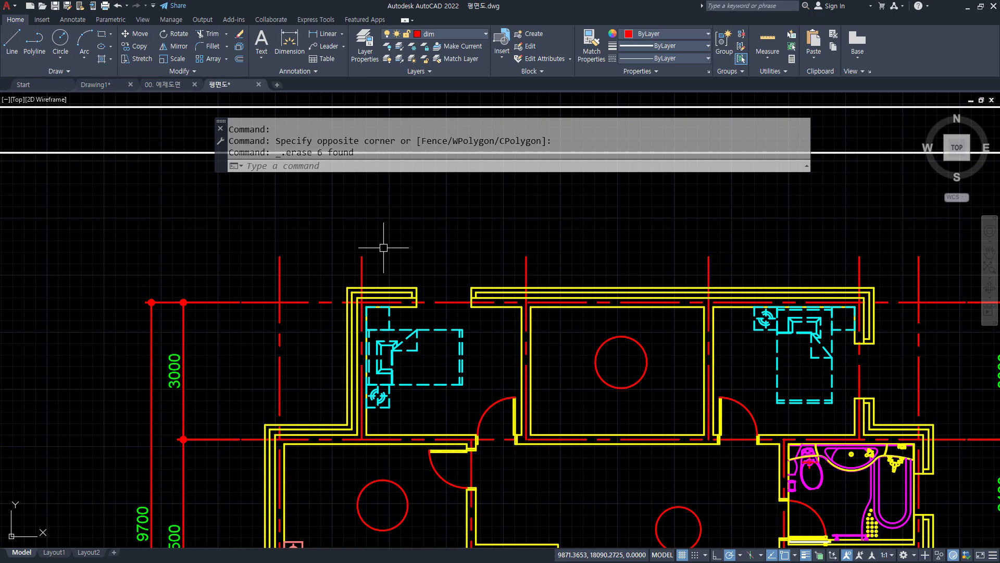
# Step: Open the floor plan's ISO-25 dimension style for modification and check its overall scale
pyautogui.write('d')
pyautogui.press('Return')
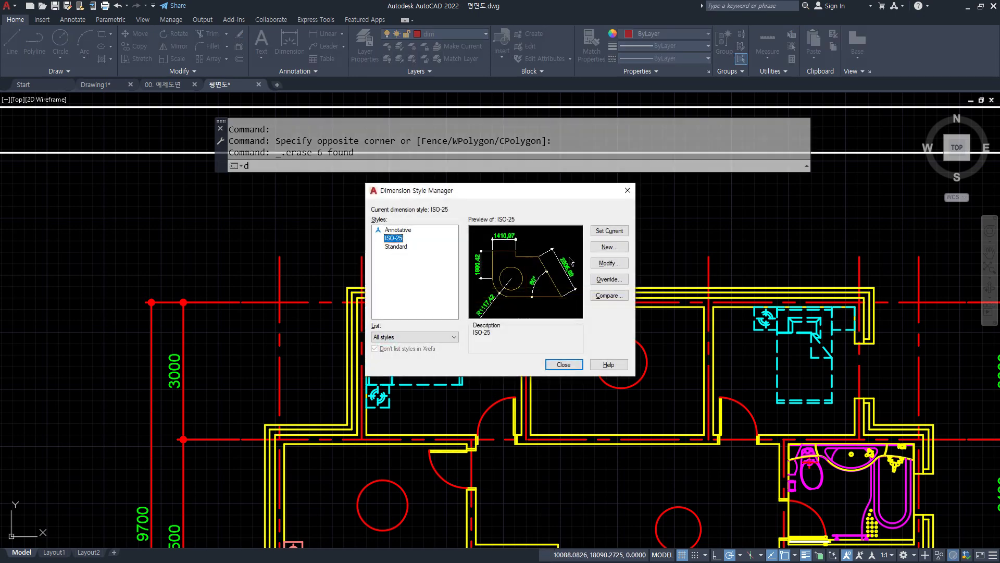
pyautogui.click(609, 262)
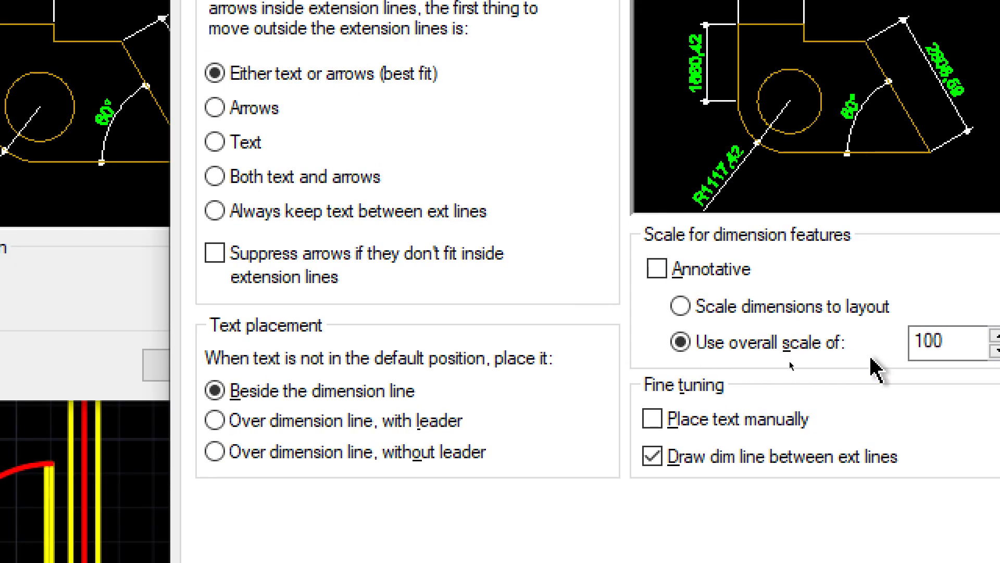
pyautogui.click(954, 343)
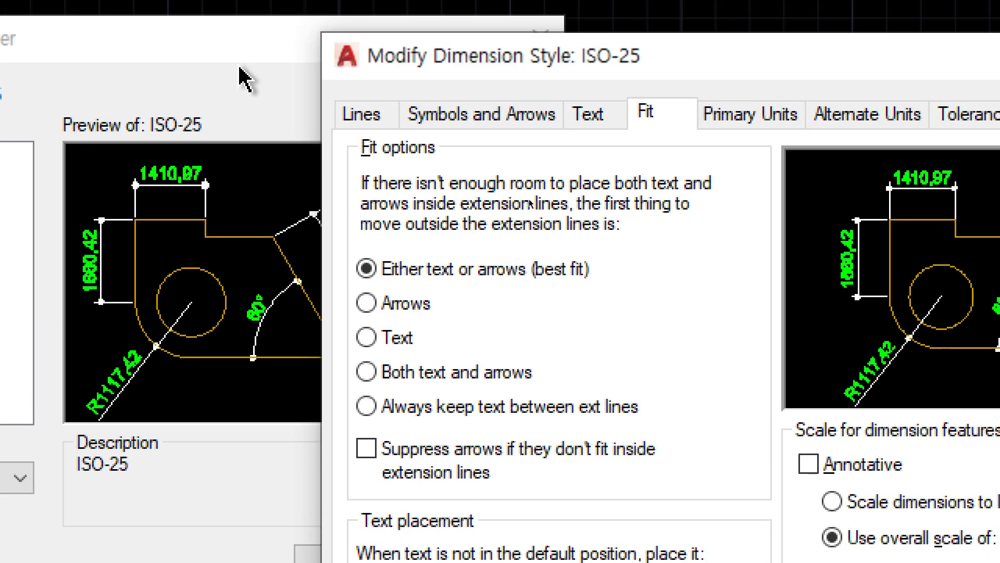
# Step: Review the ISO-25 style's baseline spacing, arrow size and text height
pyautogui.click(358, 121)
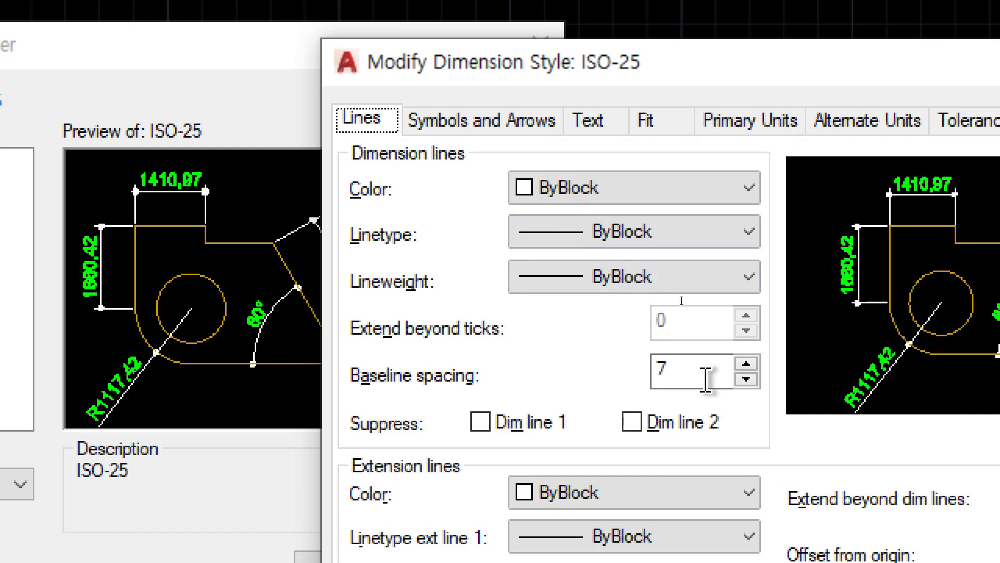
pyautogui.moveTo(698, 368); pyautogui.dragTo(629, 367)
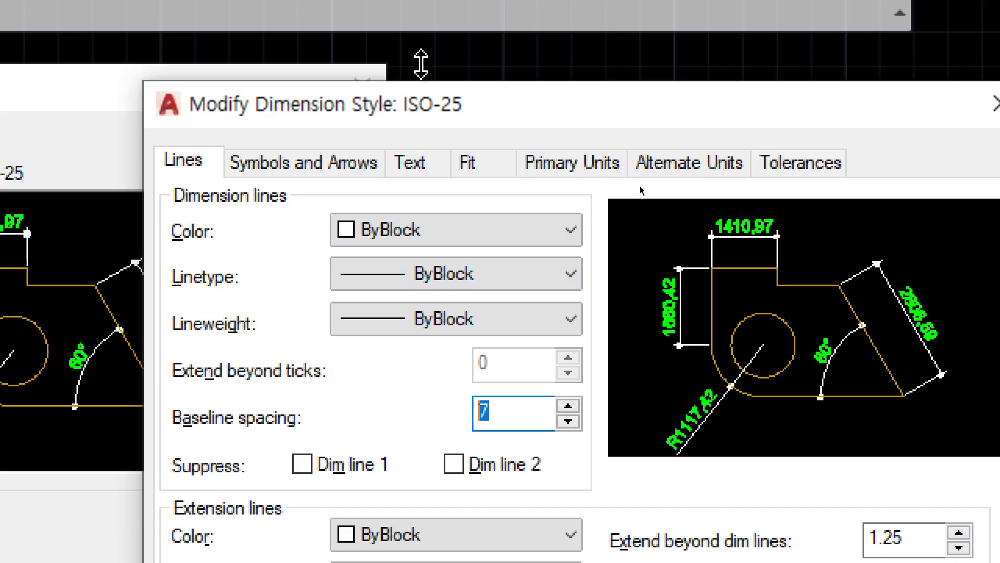
pyautogui.click(314, 168)
pyautogui.click(263, 490)
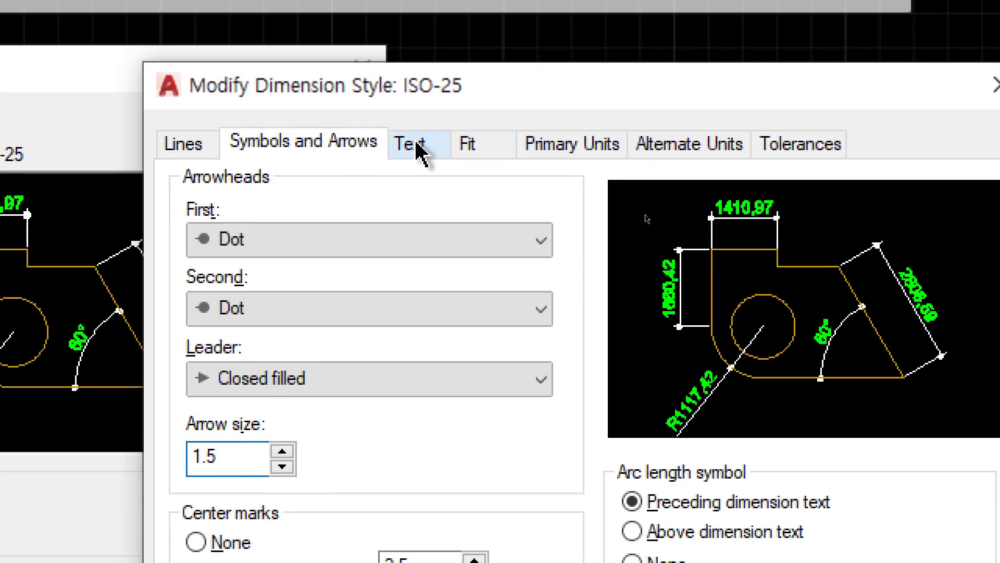
pyautogui.click(419, 149)
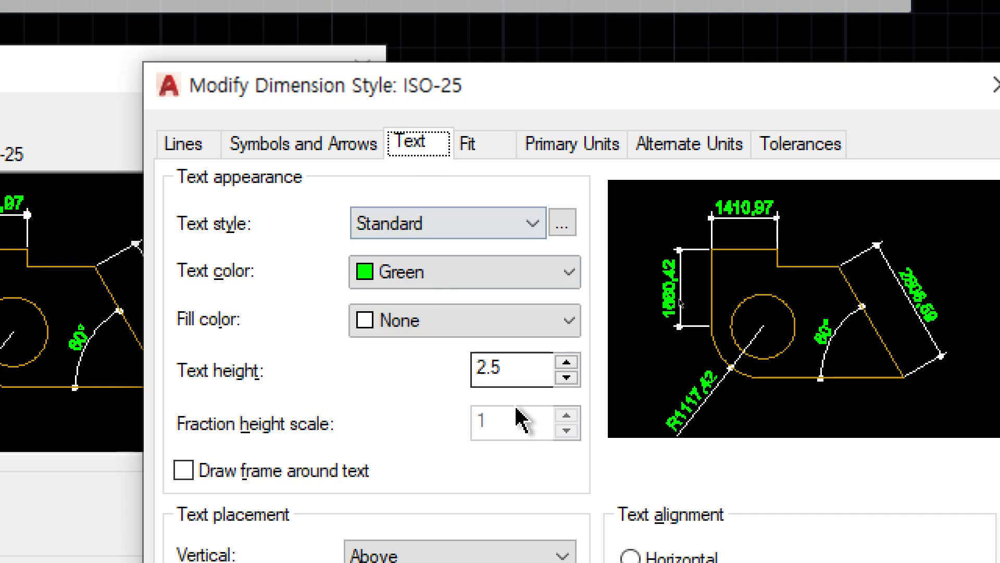
pyautogui.click(517, 370)
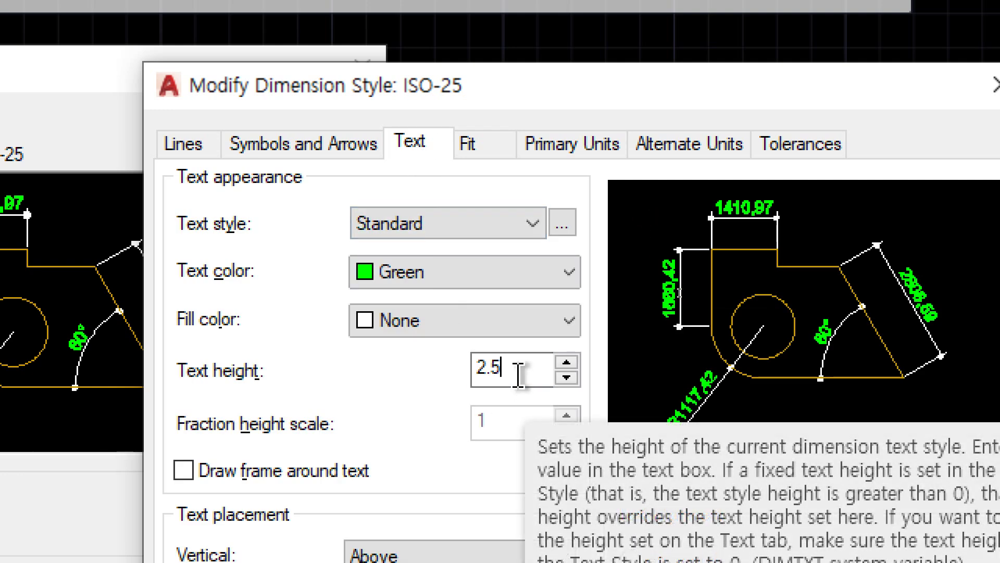
# Step: Recheck the ISO-25 style's overall scale and close the dimension style settings
pyautogui.click(500, 151)
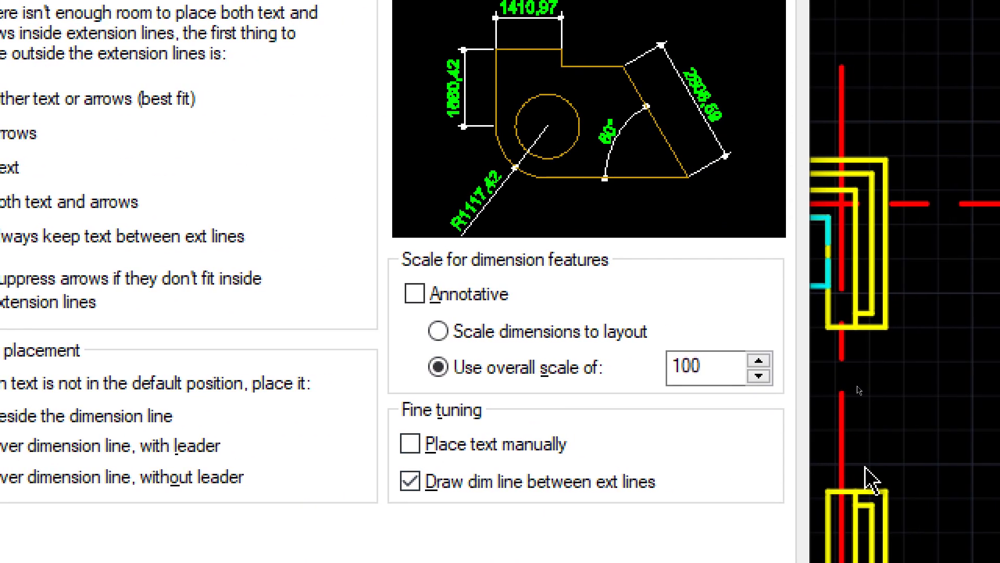
pyautogui.click(727, 372)
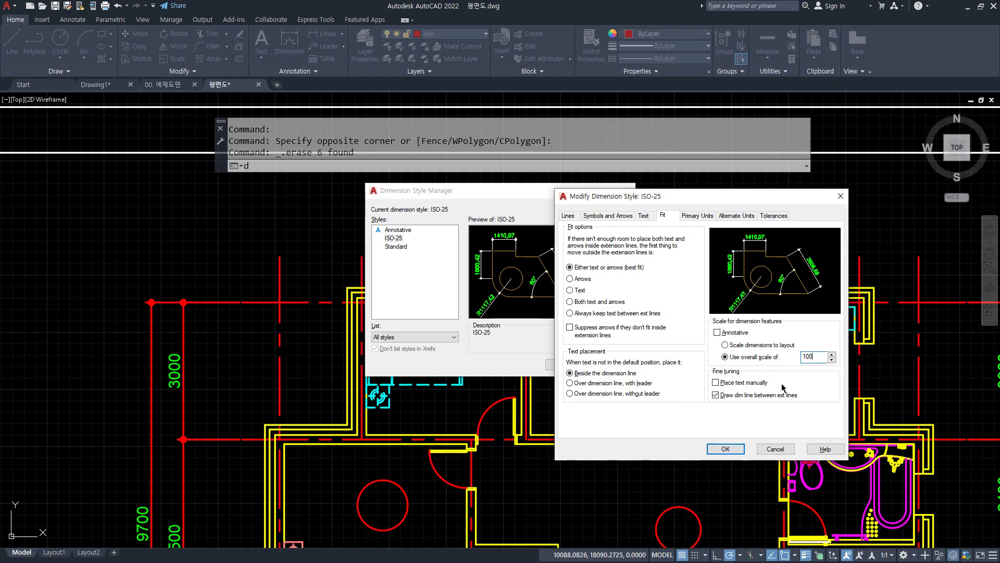
pyautogui.click(733, 449)
pyautogui.click(571, 368)
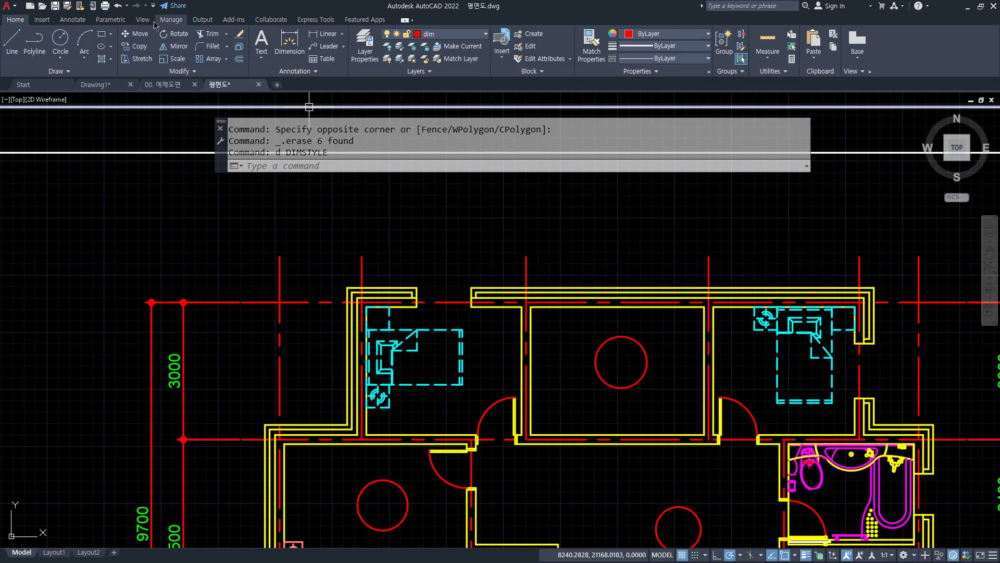
# Step: Add a horizontal linear dimension between the upper ends of the floor plan's two leftmost vertical centerlines, with the dimension line just above them
pyautogui.click(79, 20)
pyautogui.click(213, 58)
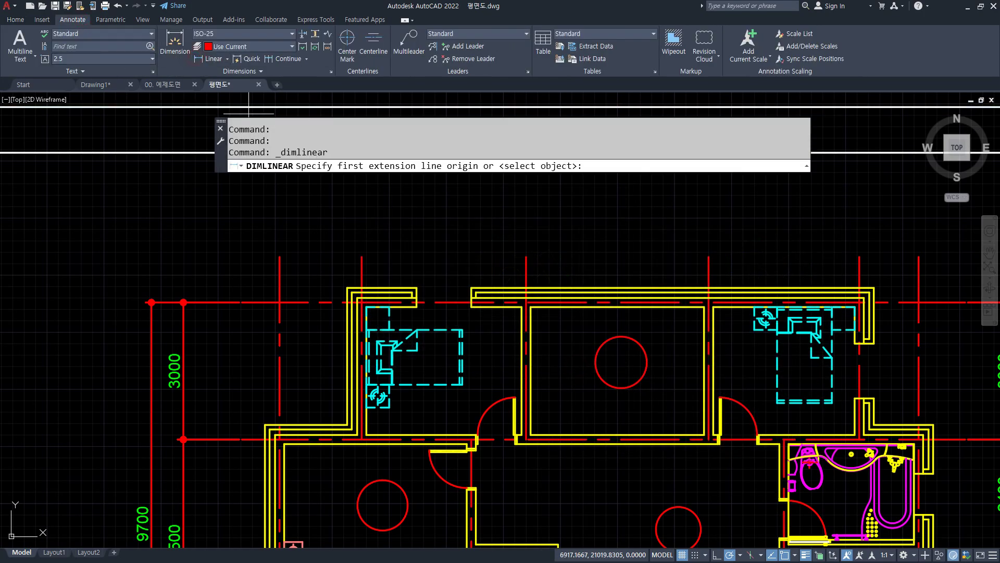
pyautogui.click(280, 256)
pyautogui.click(362, 256)
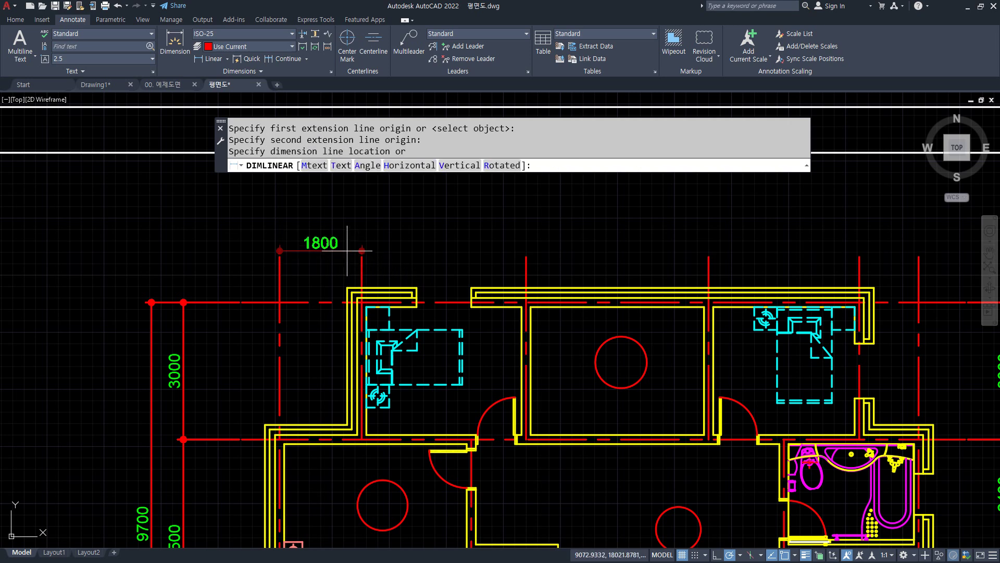
pyautogui.click(326, 225)
pyautogui.scroll(4, 317, 205)
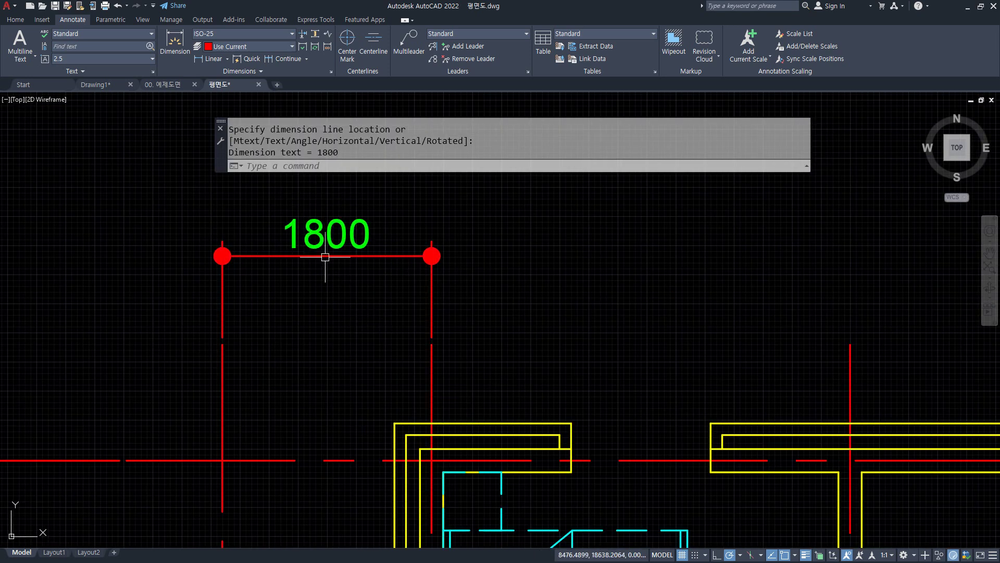
pyautogui.moveTo(356, 272)
pyautogui.mouseDown()
pyautogui.moveTo(272, 205)
pyautogui.moveTo(342, 286)
pyautogui.mouseUp()
pyautogui.moveTo(436, 276); pyautogui.dragTo(452, 277)
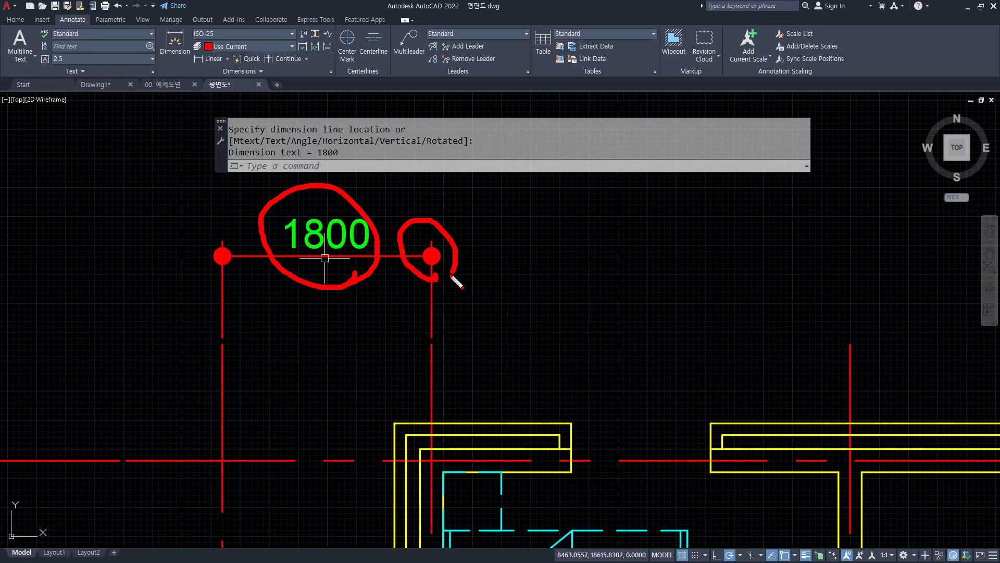
pyautogui.moveTo(441, 341); pyautogui.dragTo(451, 356)
pyautogui.moveTo(225, 249)
pyautogui.mouseDown()
pyautogui.moveTo(228, 232)
pyautogui.moveTo(222, 247)
pyautogui.mouseUp()
pyautogui.press('Escape')
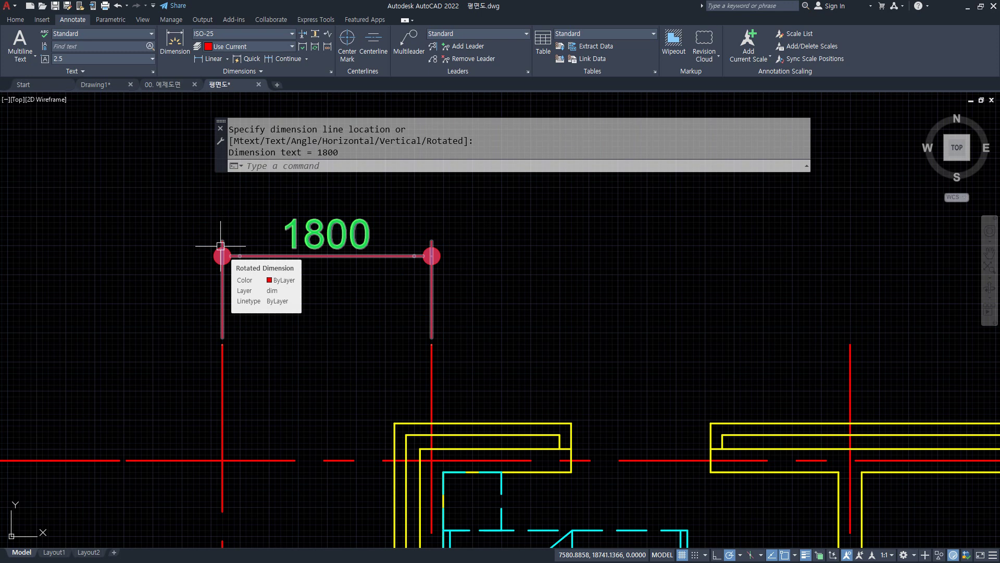
# Step: Recheck the overall scale in the floor plan's ISO-25 dimension style and leave the settings without changes
pyautogui.write('d')
pyautogui.press('Return')
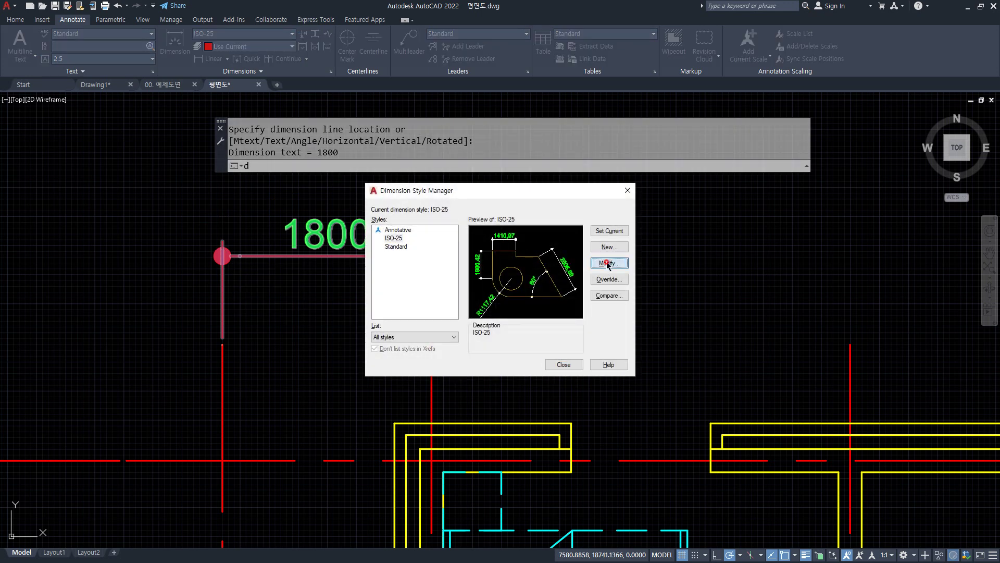
pyautogui.click(608, 263)
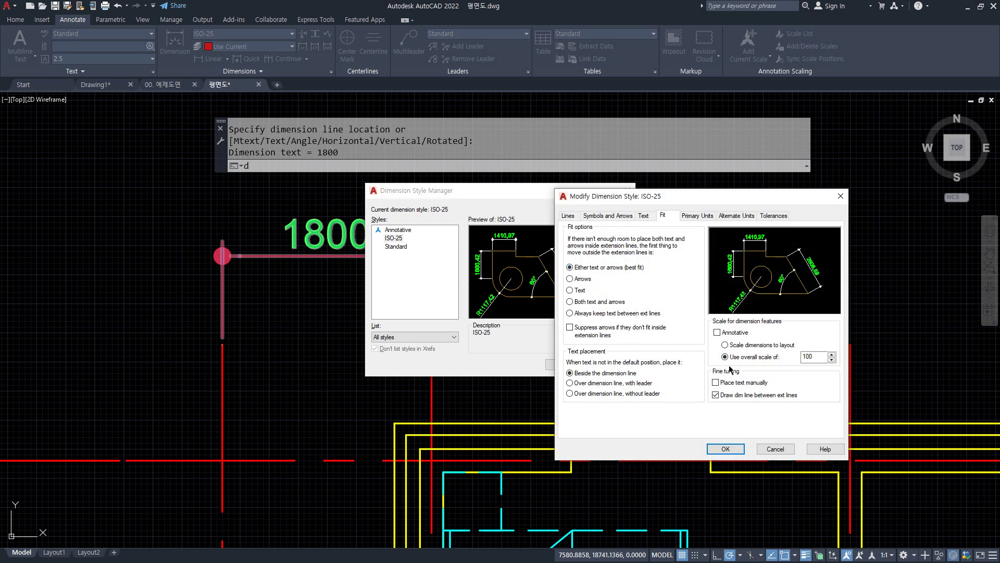
pyautogui.moveTo(716, 364)
pyautogui.mouseDown()
pyautogui.moveTo(862, 365)
pyautogui.moveTo(727, 372)
pyautogui.moveTo(867, 369)
pyautogui.mouseUp()
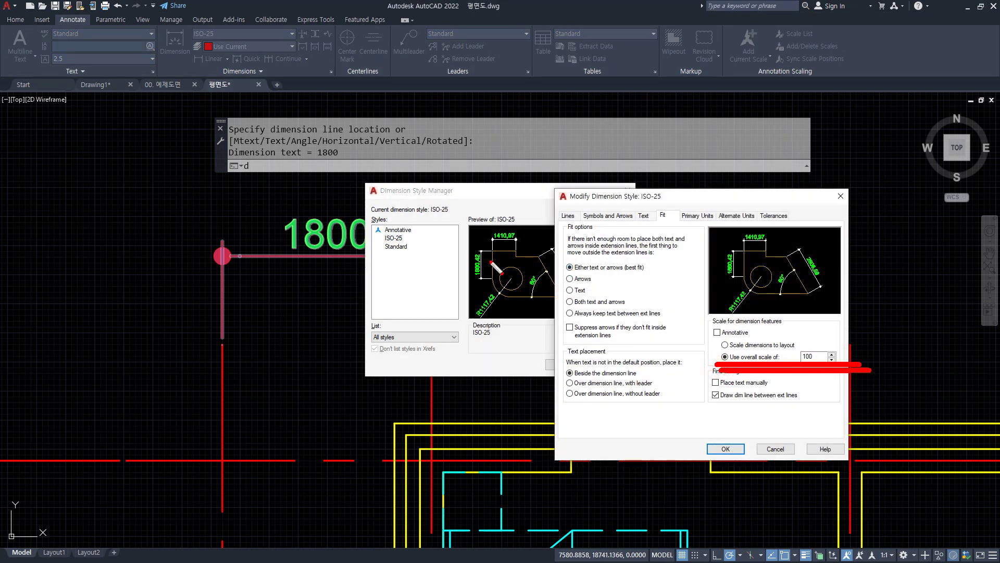
pyautogui.press('Escape')
pyautogui.press('Escape')
pyautogui.press('Escape')
# Step: Switch to Drawing1 and draw a circle of radius 20 in the empty area left of the test dimensions
pyautogui.click(102, 87)
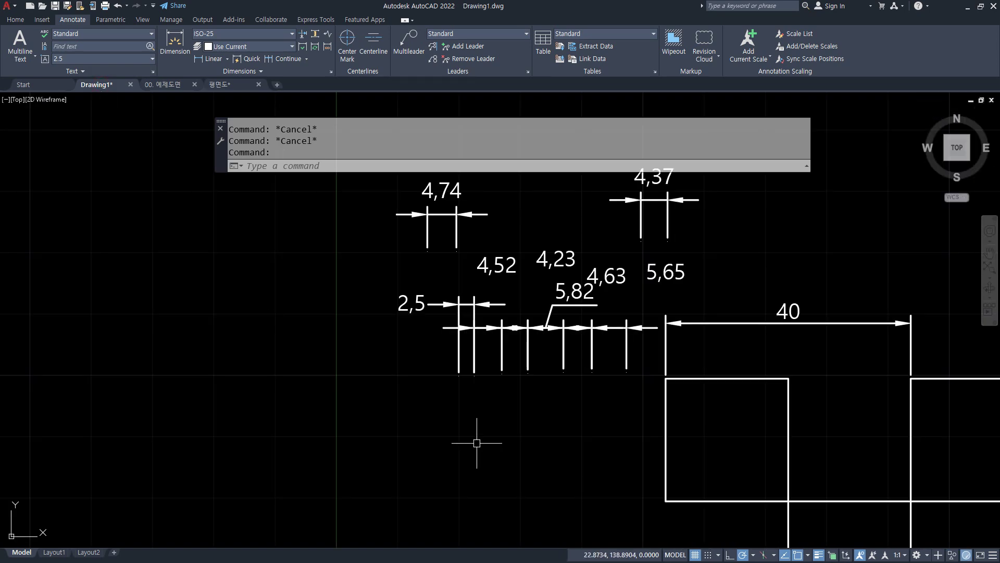
pyautogui.moveTo(231, 443); pyautogui.dragTo(445, 398, button='middle')
pyautogui.write('c')
pyautogui.press('space')
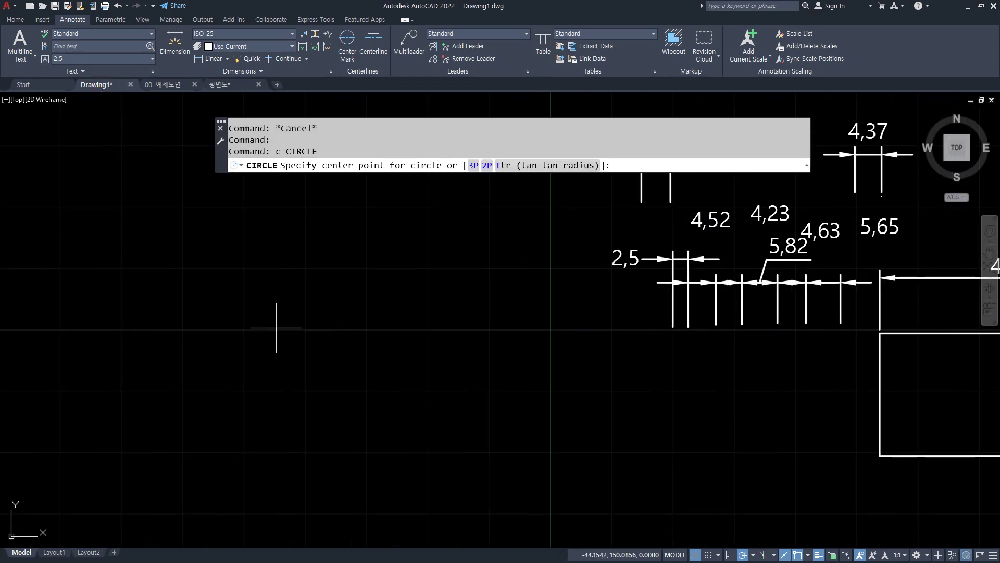
pyautogui.click(247, 332)
pyautogui.press('Return')
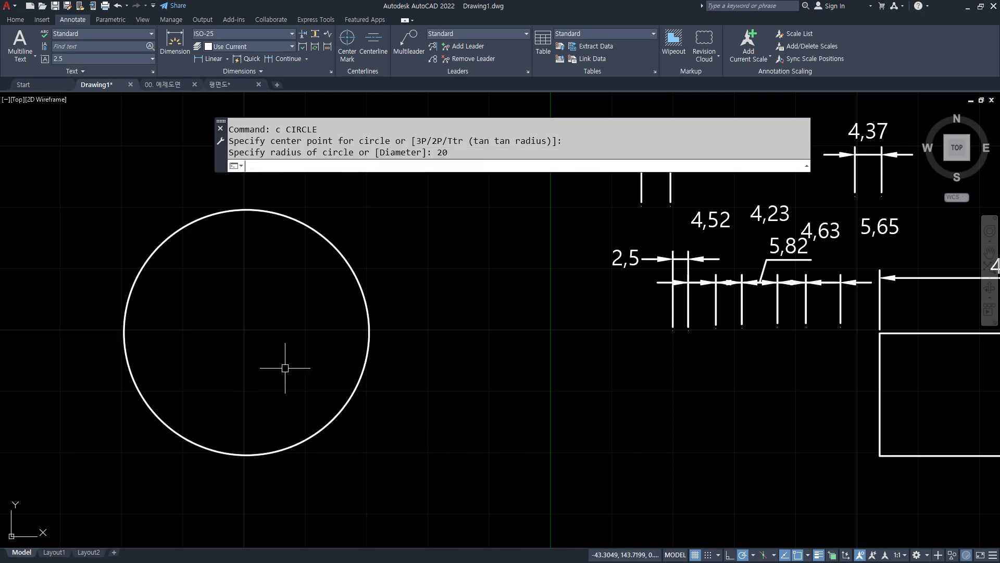
pyautogui.click(227, 61)
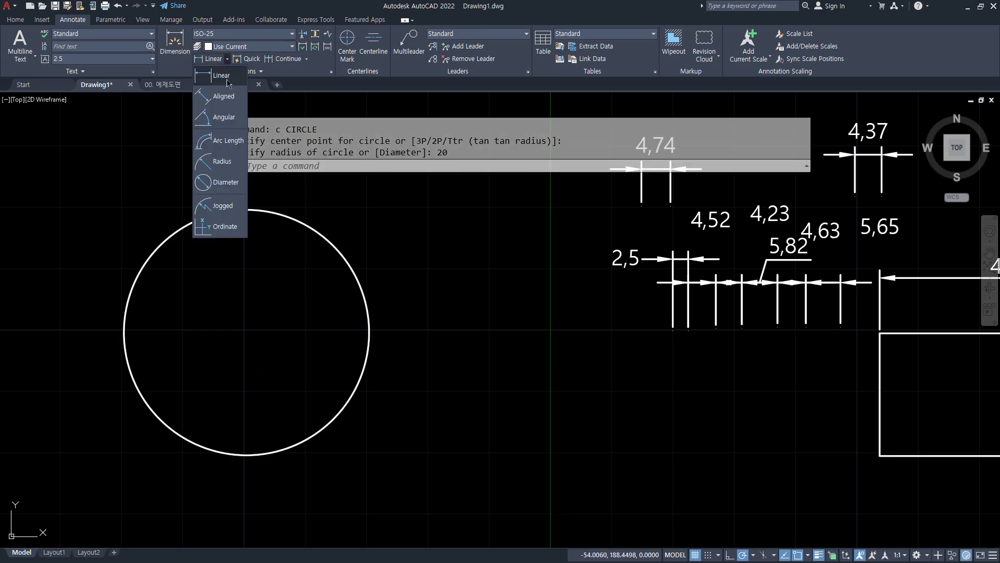
pyautogui.click(224, 157)
pyautogui.click(281, 216)
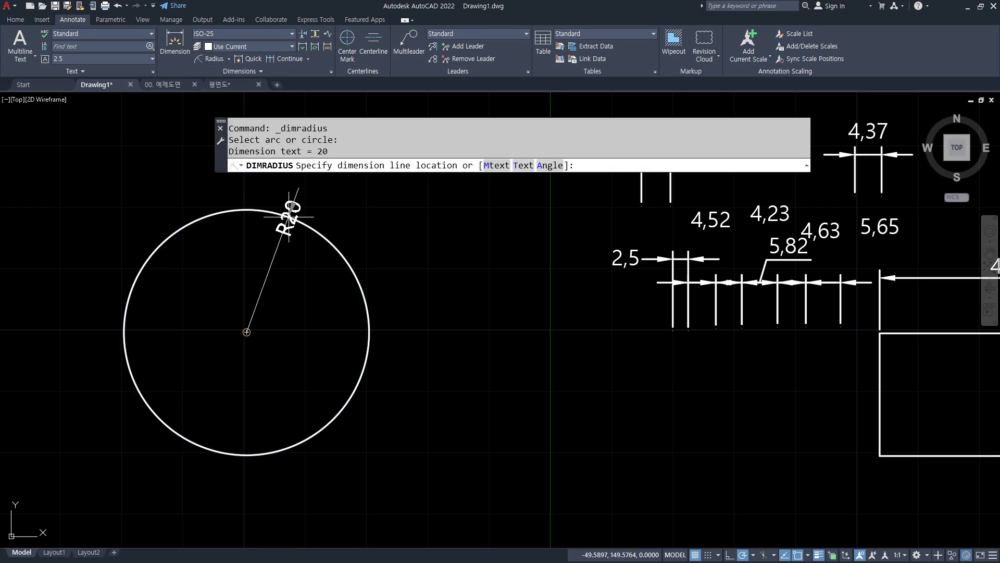
pyautogui.press('Escape')
pyautogui.press('Escape')
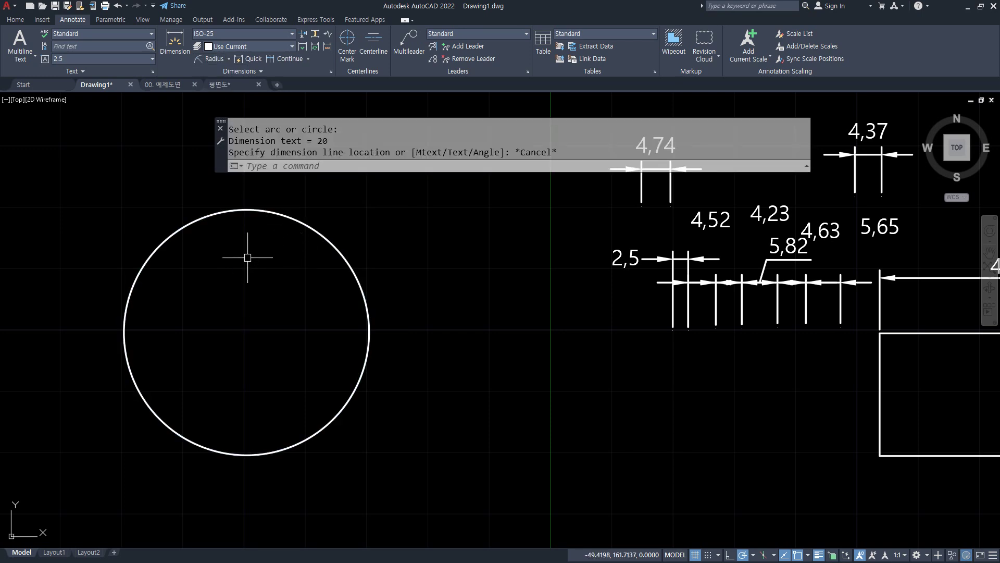
# Step: Set the ISO-25 style's text placement to Beside the dimension line and close the dimension style settings
pyautogui.write('d')
pyautogui.press('Return')
pyautogui.click(607, 263)
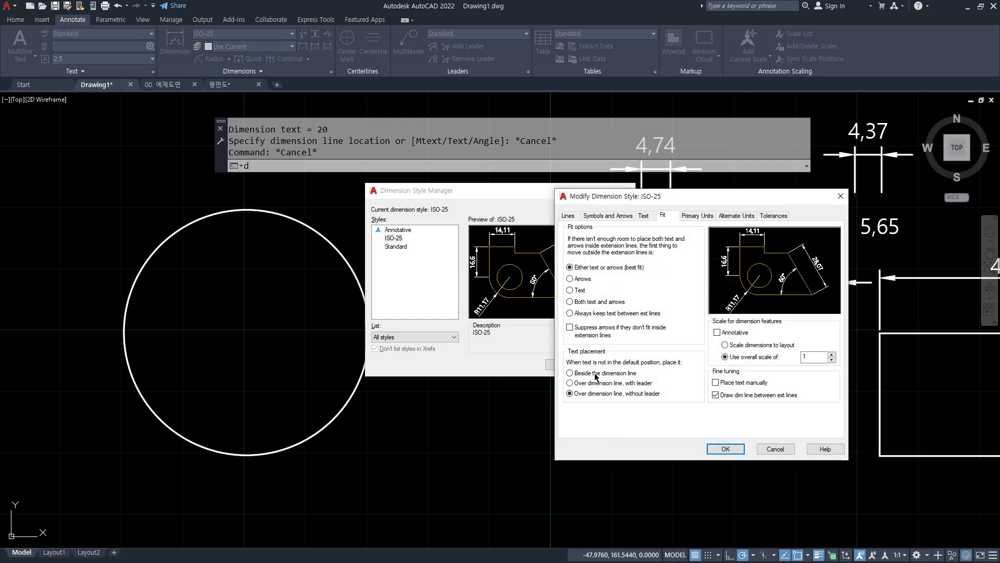
pyautogui.click(725, 449)
pyautogui.click(564, 368)
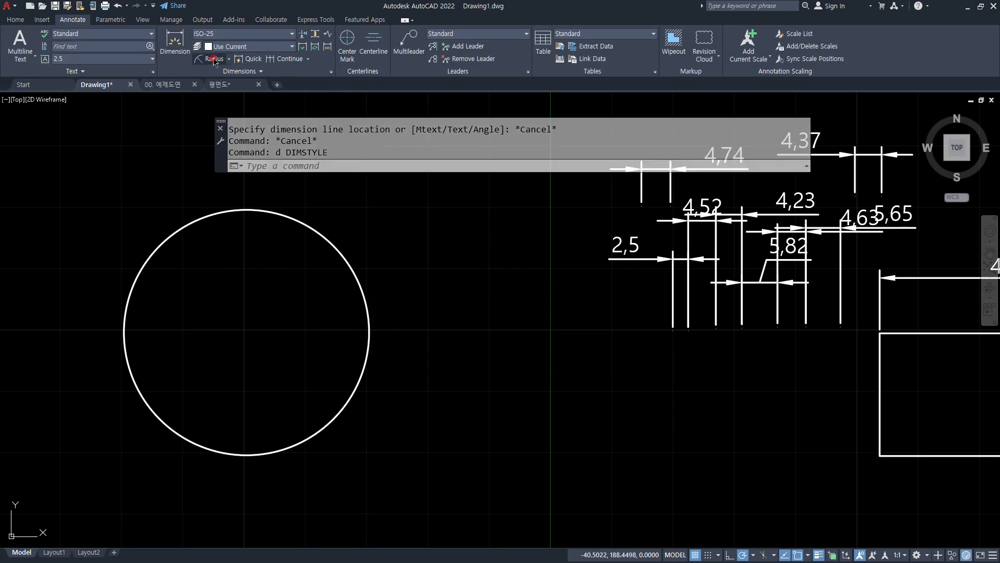
# Step: Add a radius dimension to the circle at its upper right edge
pyautogui.click(212, 58)
pyautogui.click(305, 223)
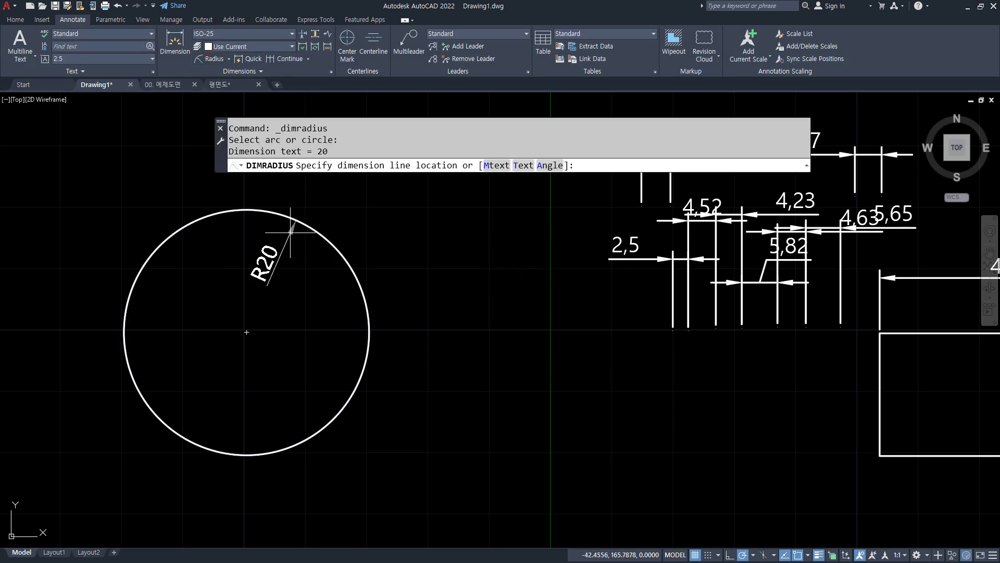
pyautogui.click(301, 229)
# Step: Draw a second circle of radius 30 in the empty area left of the radius-20 circle
pyautogui.moveTo(235, 252); pyautogui.dragTo(533, 277, button='middle')
pyautogui.write('c')
pyautogui.press('Return')
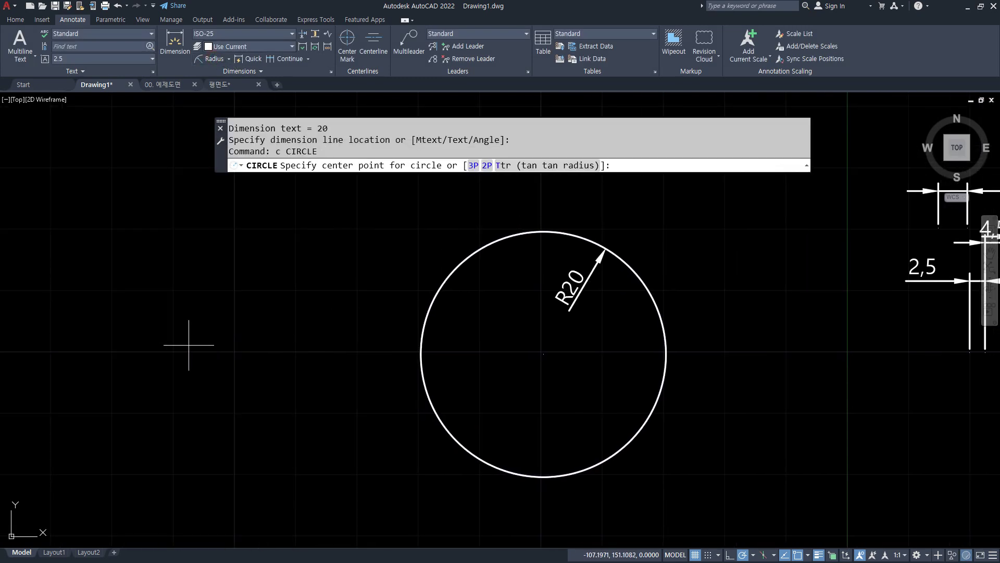
pyautogui.click(144, 350)
pyautogui.press('Return')
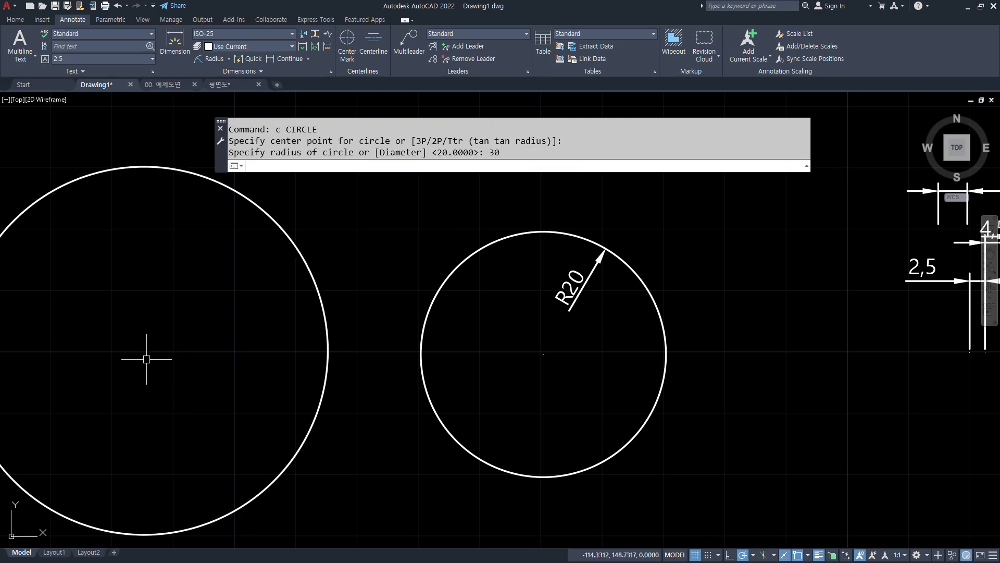
# Step: Add a diameter dimension to the larger circle at its upper right edge
pyautogui.scroll(-3, 224, 201)
pyautogui.moveTo(224, 201); pyautogui.dragTo(295, 185, button='middle')
pyautogui.scroll(-1, 281, 235)
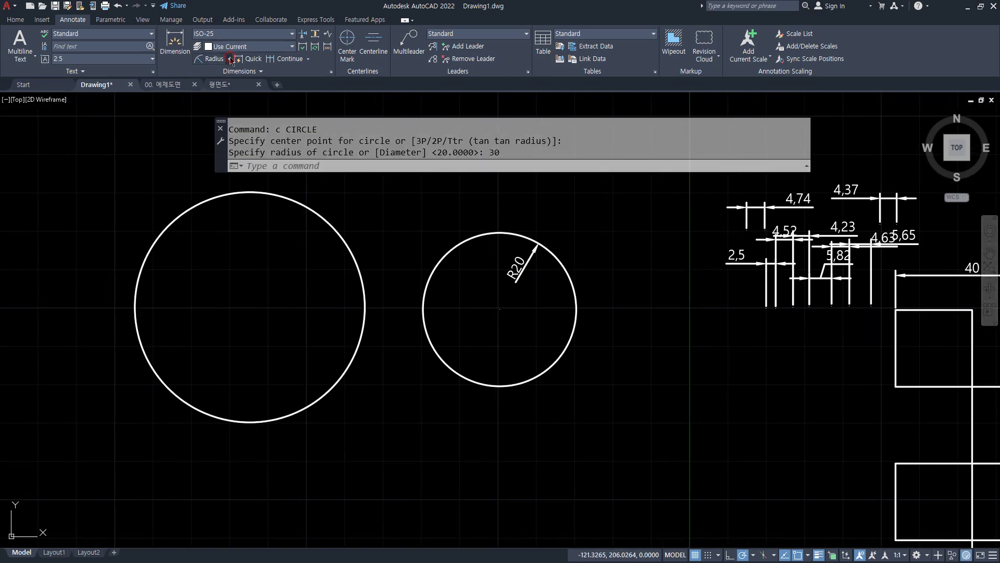
pyautogui.click(230, 59)
pyautogui.click(227, 188)
pyautogui.click(300, 204)
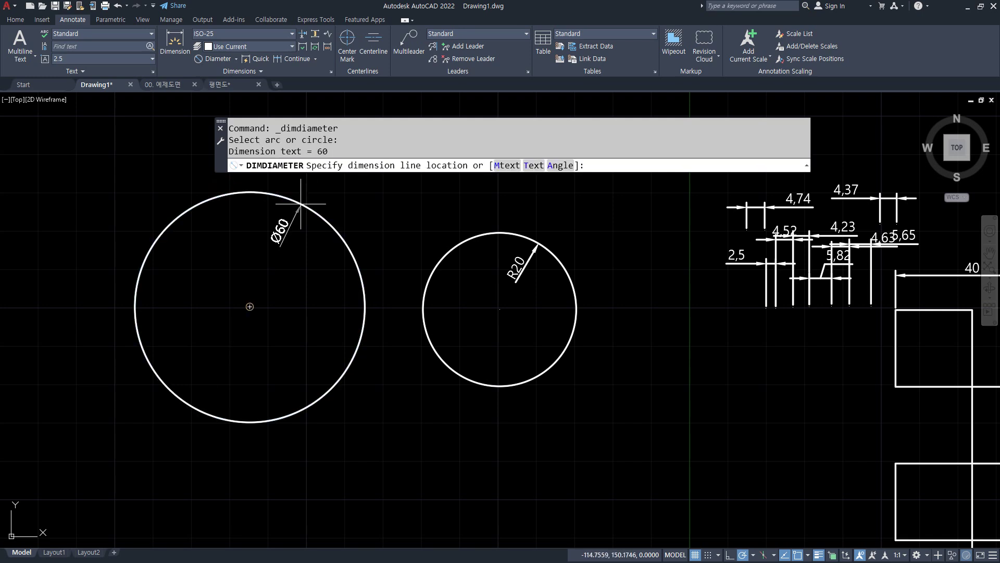
pyautogui.click(299, 205)
# Step: Set the ISO-25 style's fit option to Arrows and close the dimension style settings
pyautogui.scroll(2, 365, 224)
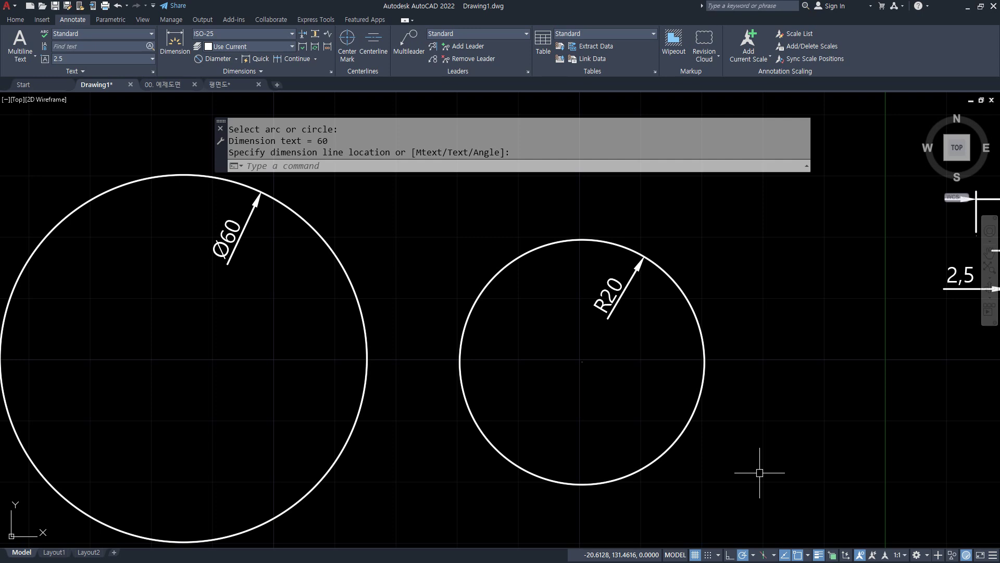
pyautogui.press('Return')
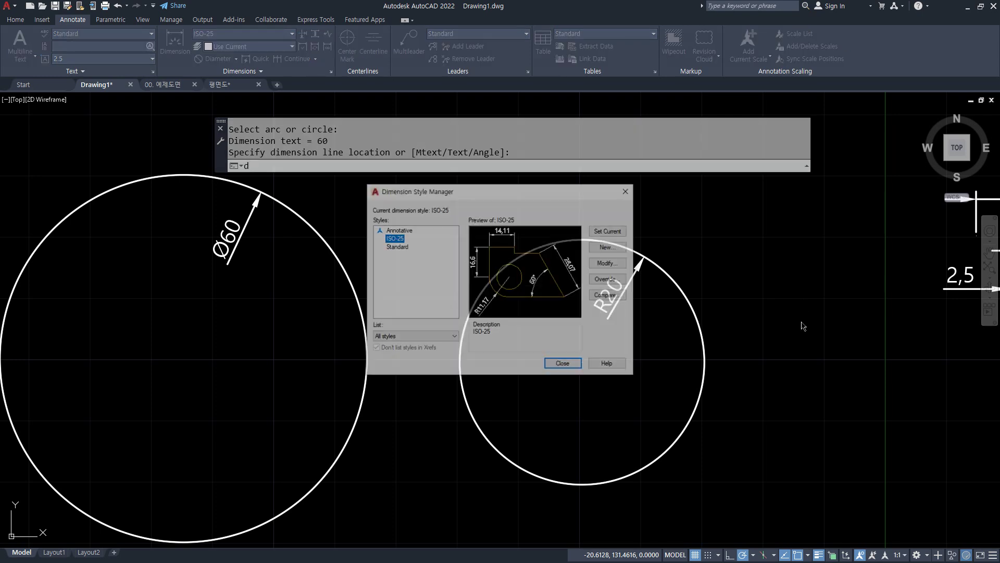
pyautogui.click(609, 263)
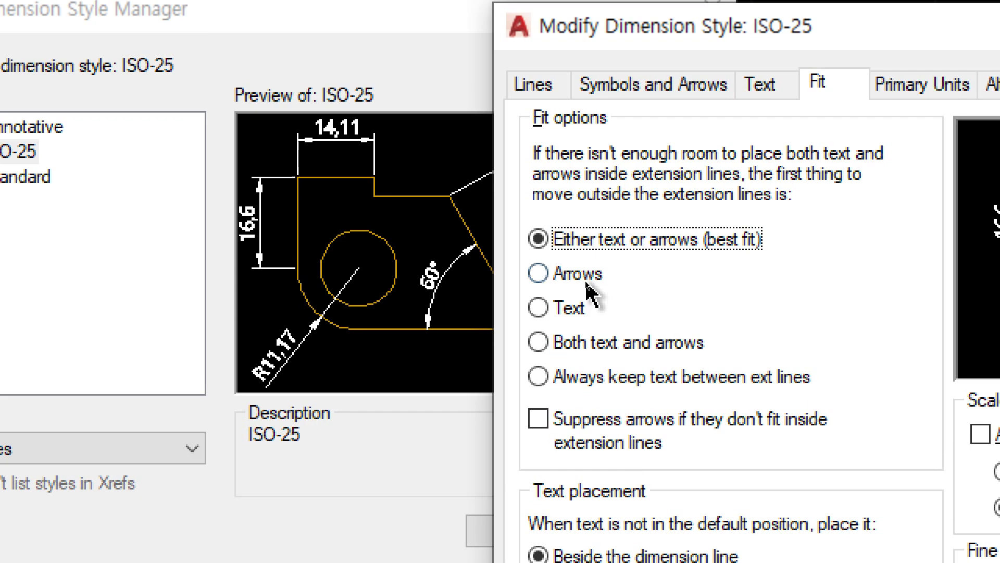
pyautogui.click(583, 282)
pyautogui.click(578, 311)
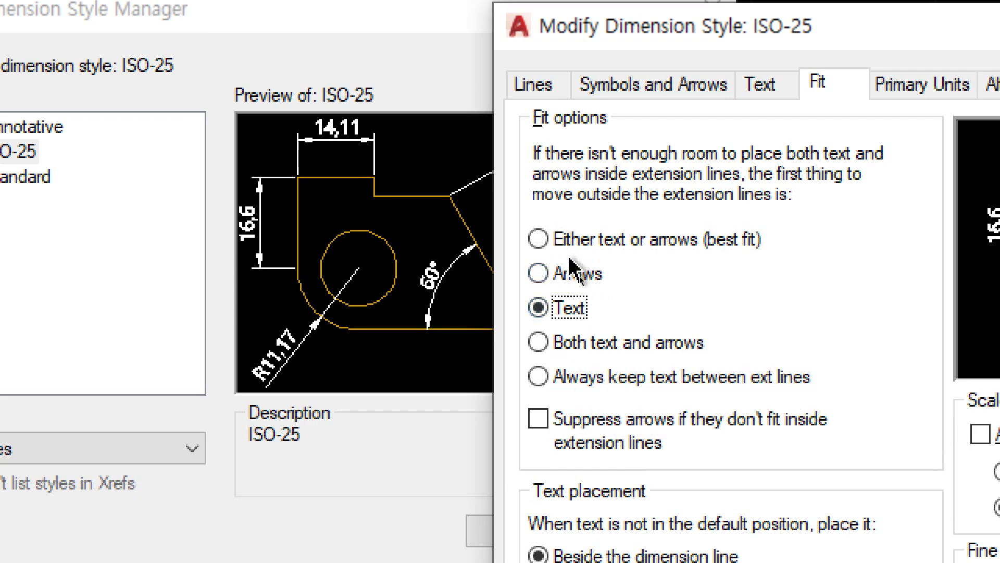
pyautogui.click(575, 273)
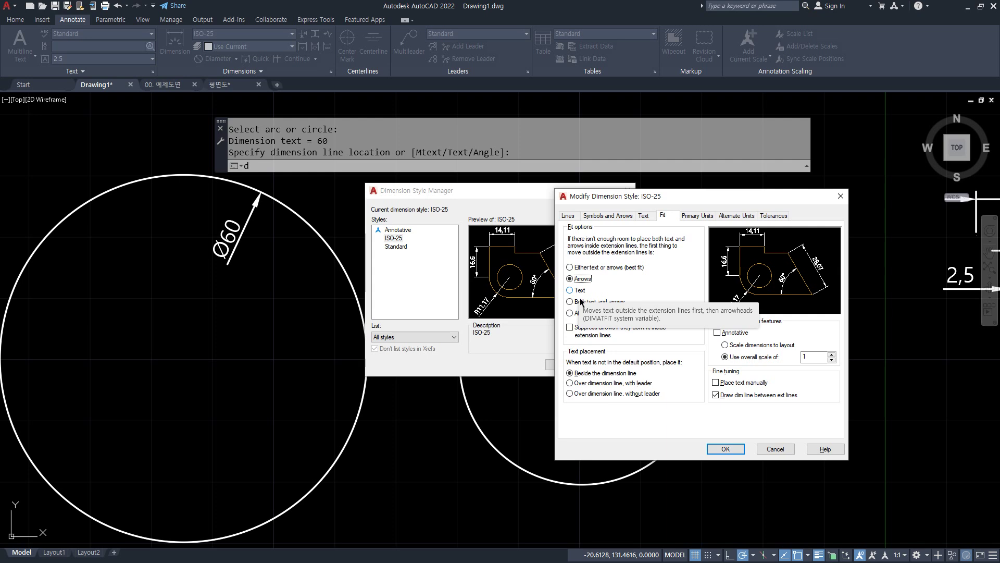
pyautogui.click(724, 448)
pyautogui.click(575, 368)
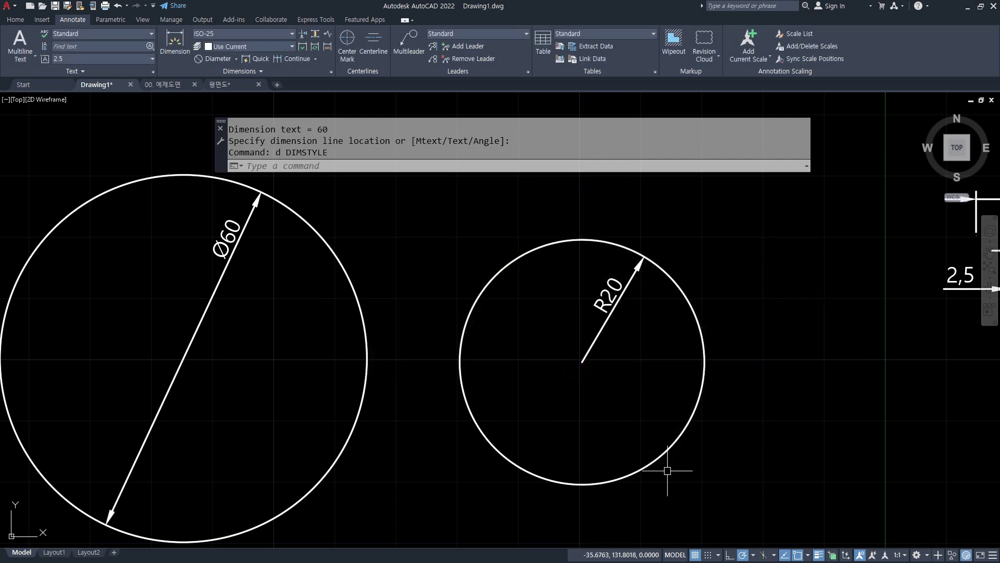
# Step: Delete the larger circle's diameter dimension and add a new one running diagonally through the circle to its upper right
pyautogui.click(219, 270)
pyautogui.press('Delete')
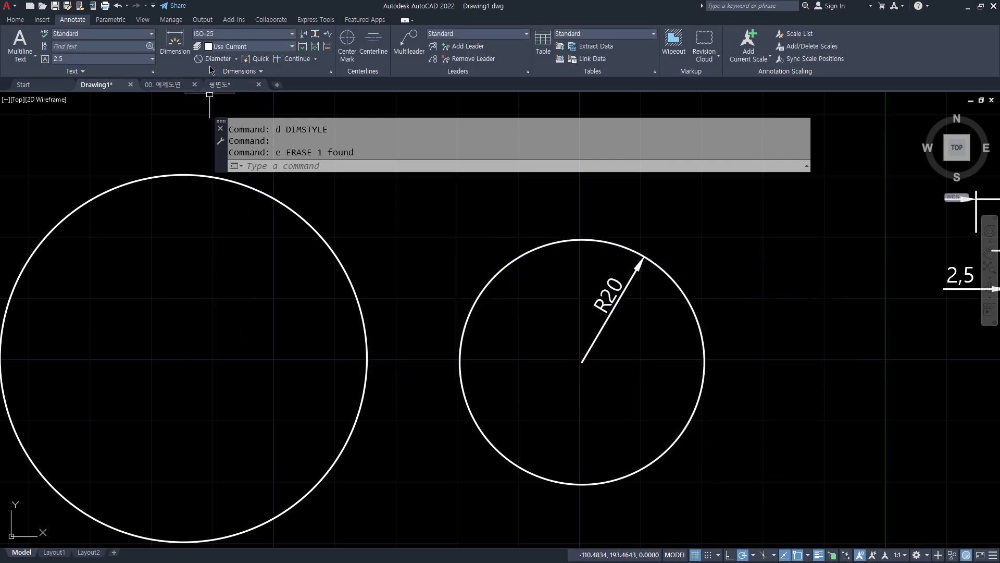
pyautogui.click(214, 58)
pyautogui.click(245, 186)
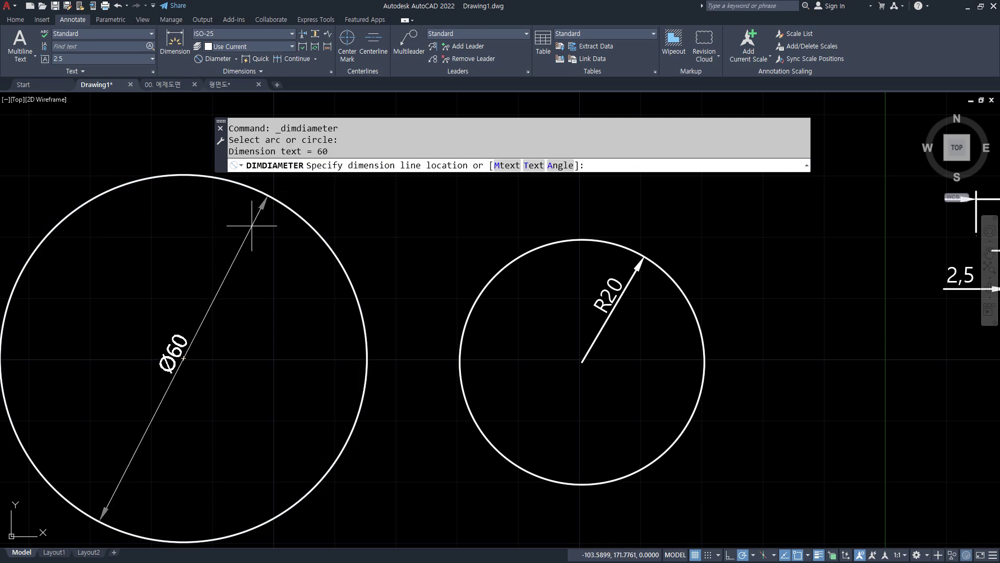
pyautogui.click(271, 229)
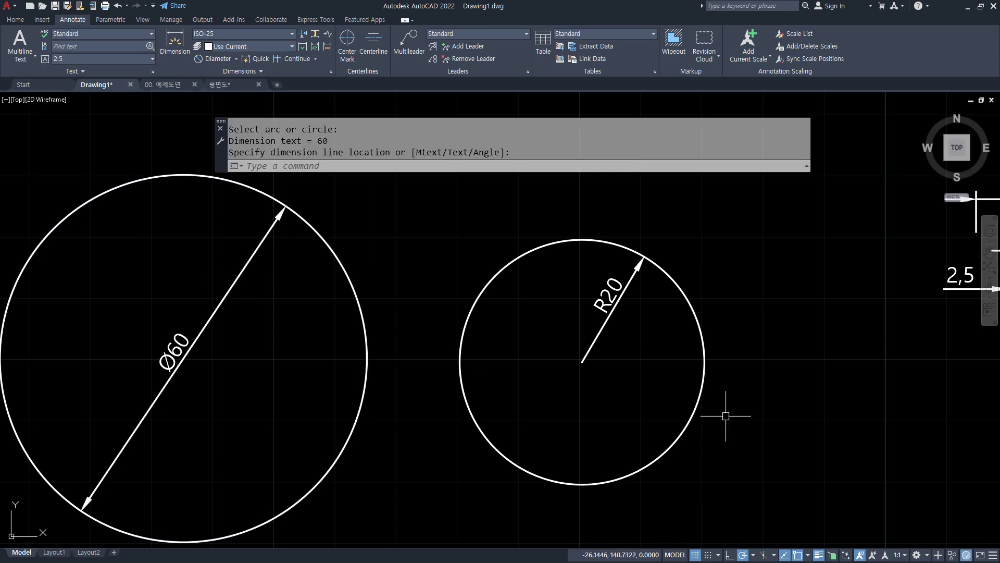
pyautogui.moveTo(572, 358)
pyautogui.mouseDown()
pyautogui.moveTo(589, 371)
pyautogui.moveTo(645, 262)
pyautogui.moveTo(667, 289)
pyautogui.mouseUp()
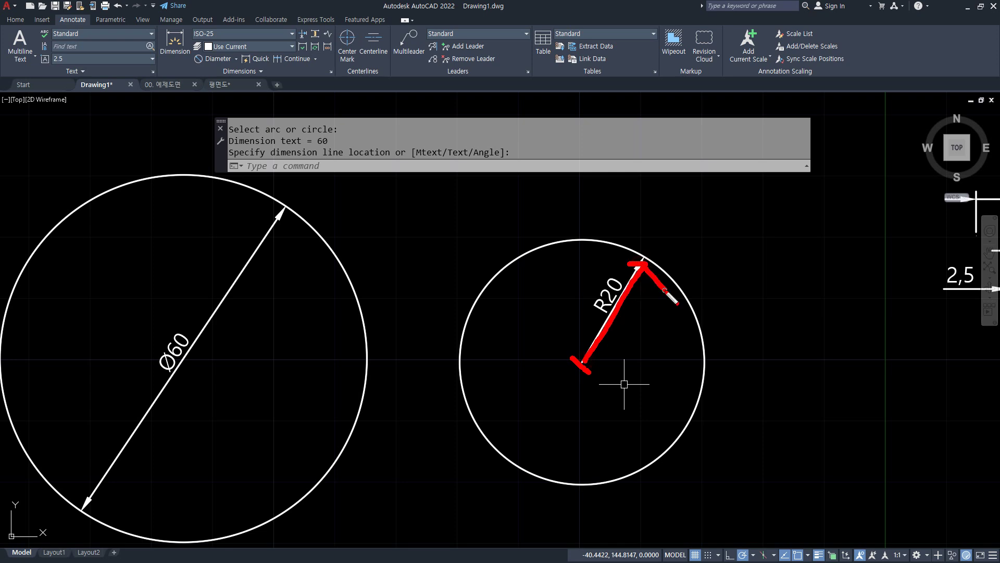
pyautogui.moveTo(281, 194)
pyautogui.mouseDown()
pyautogui.moveTo(296, 218)
pyautogui.moveTo(101, 503)
pyautogui.moveTo(102, 544)
pyautogui.mouseUp()
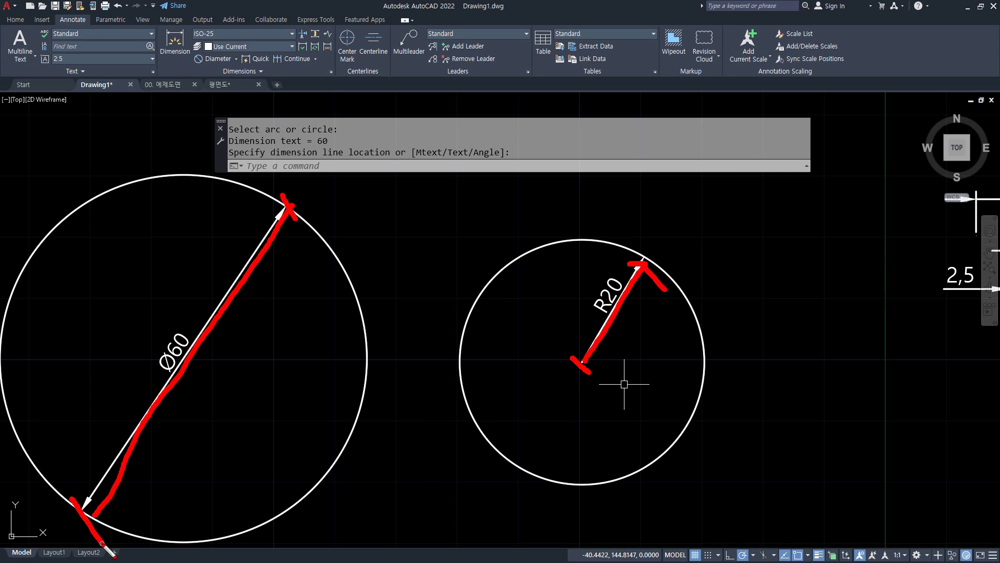
pyautogui.moveTo(339, 255)
pyautogui.mouseDown()
pyautogui.moveTo(357, 291)
pyautogui.moveTo(294, 299)
pyautogui.mouseUp()
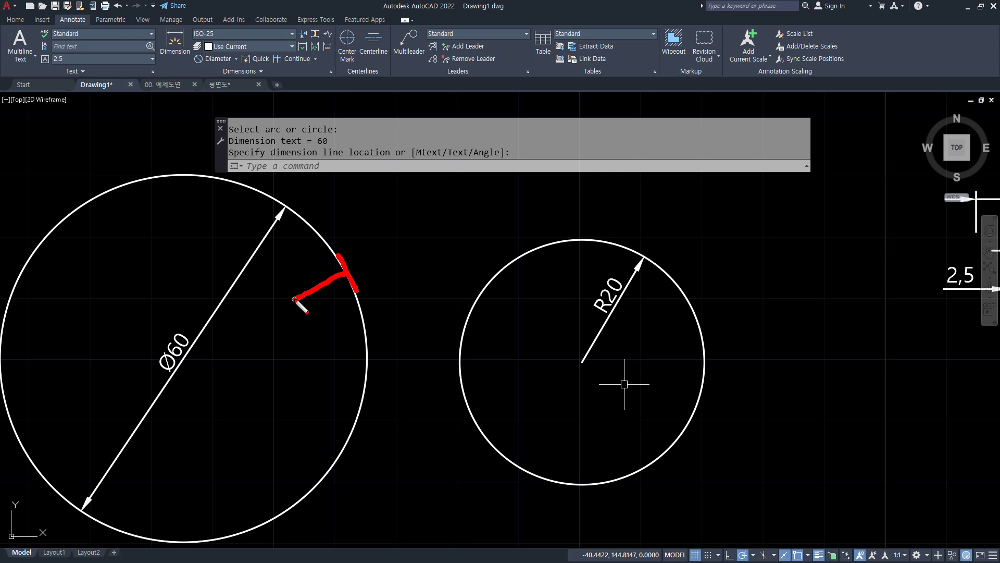
# Step: Move the texts of the diameter and radius dimensions outside their circles, beyond the upper right edges
pyautogui.click(163, 352)
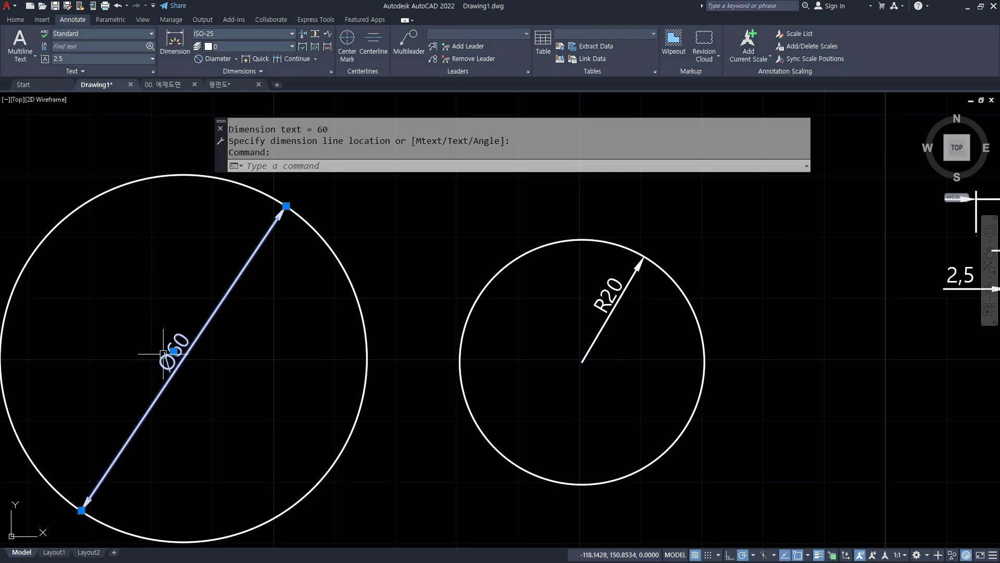
pyautogui.click(174, 351)
pyautogui.moveTo(304, 184); pyautogui.dragTo(306, 205, button='middle')
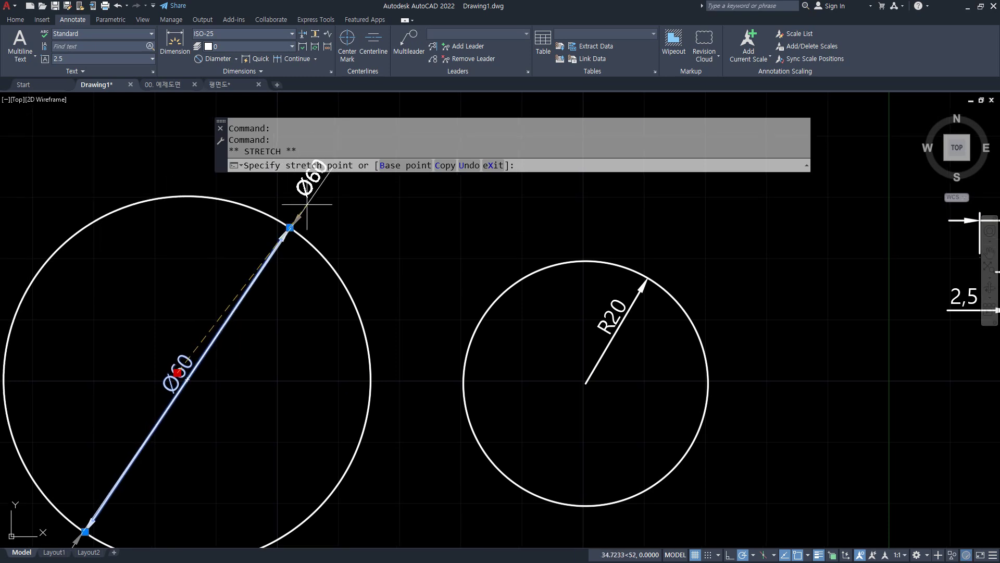
pyautogui.click(617, 316)
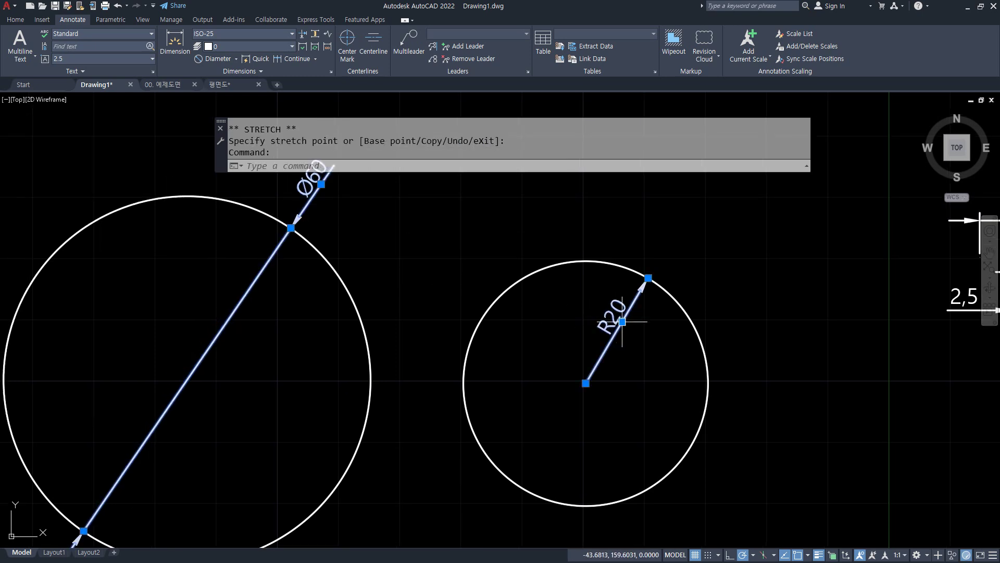
pyautogui.click(622, 322)
pyautogui.click(673, 218)
pyautogui.press('Escape')
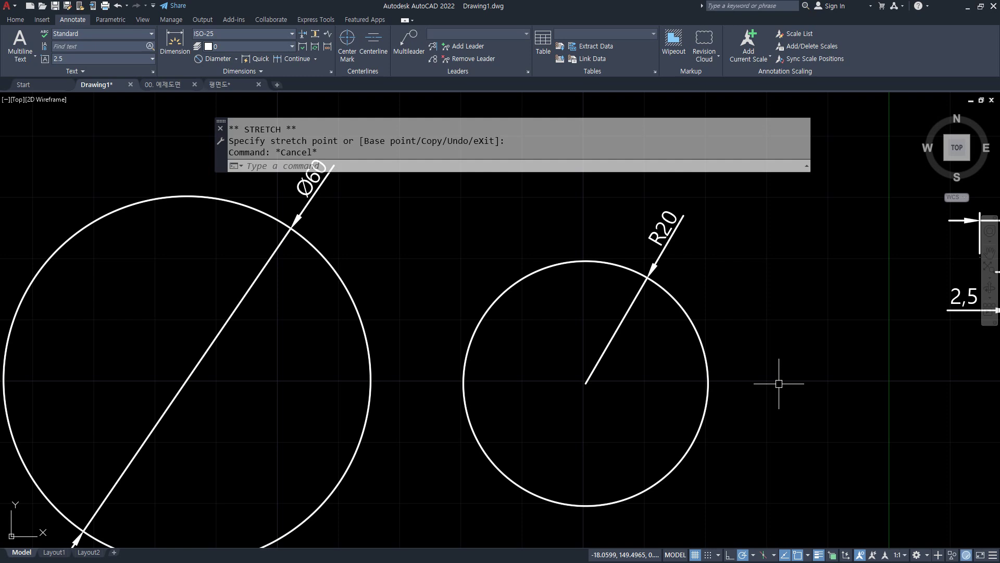
# Step: Erase the small test dimensions right of the circles, keeping only the 2,5 dimension
pyautogui.scroll(-3, 780, 380)
pyautogui.moveTo(661, 381); pyautogui.dragTo(582, 362, button='middle')
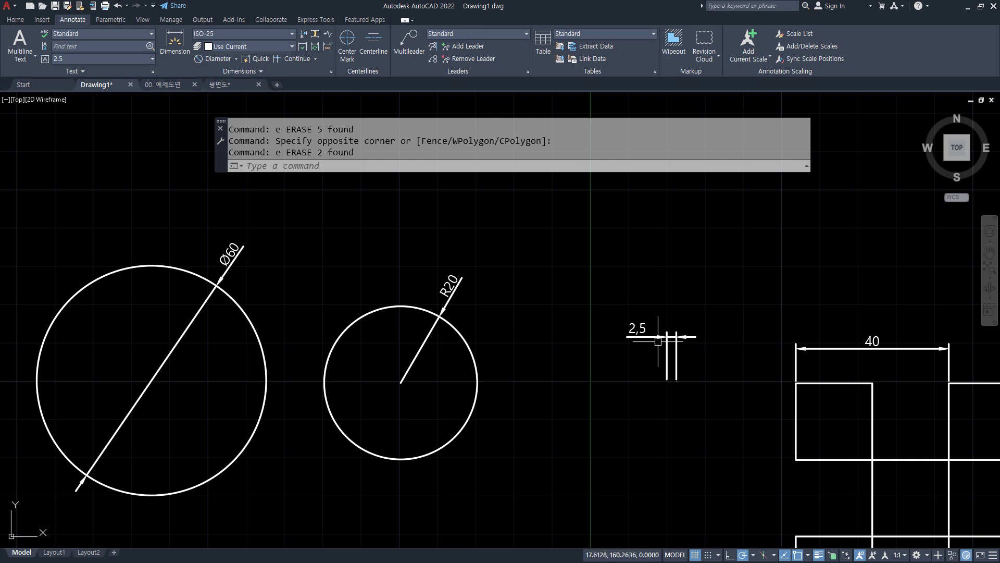
# Step: Open the ISO-25 style's primary units settings, review the unit formats and keep Decimal
pyautogui.scroll(6, 658, 340)
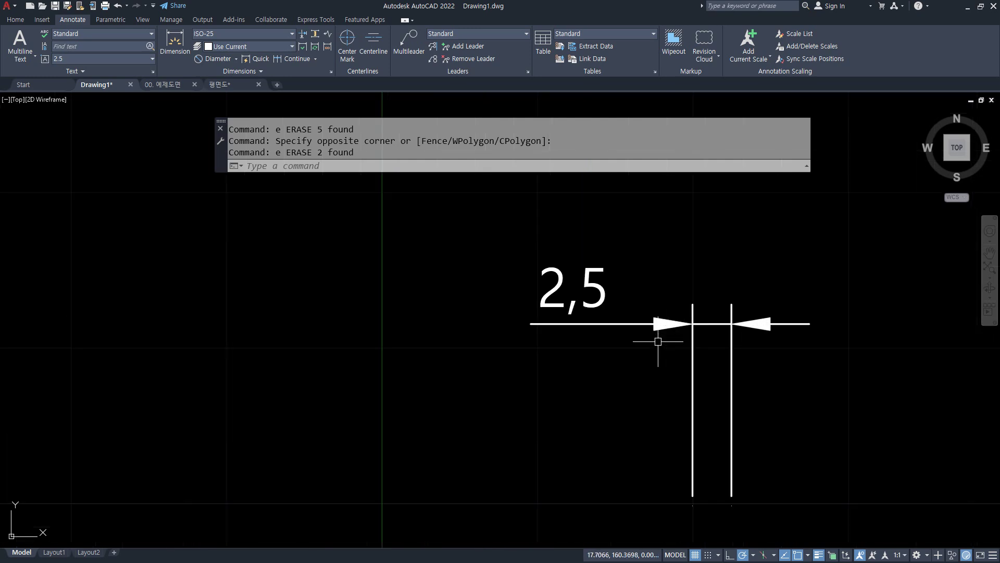
pyautogui.write('d')
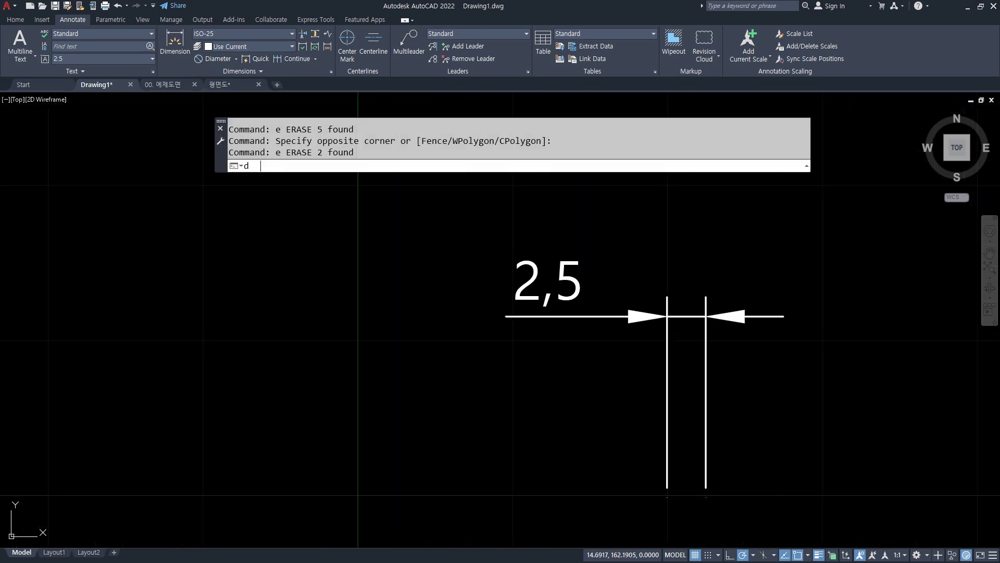
pyautogui.press('Return')
pyautogui.moveTo(501, 190); pyautogui.dragTo(212, 193)
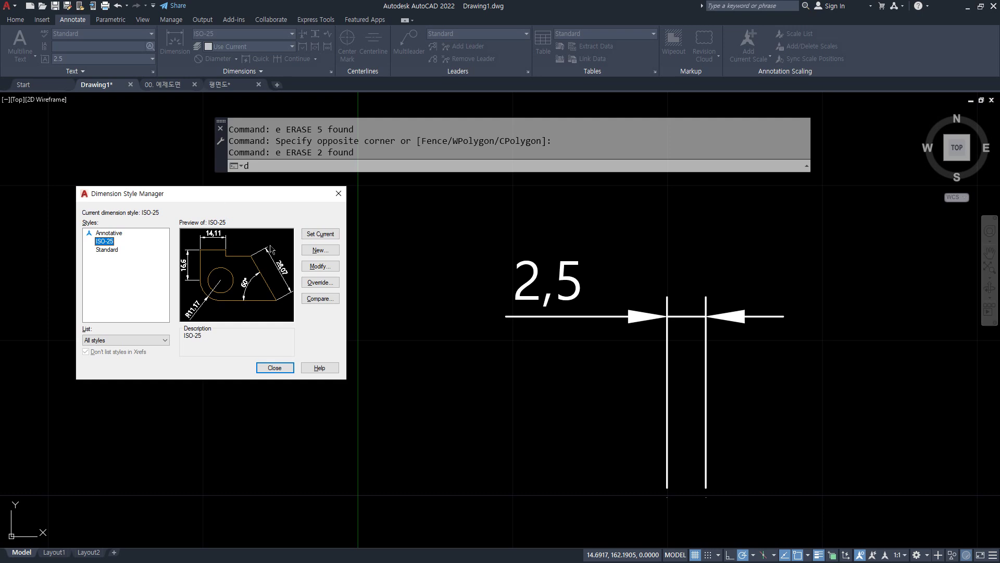
pyautogui.click(320, 266)
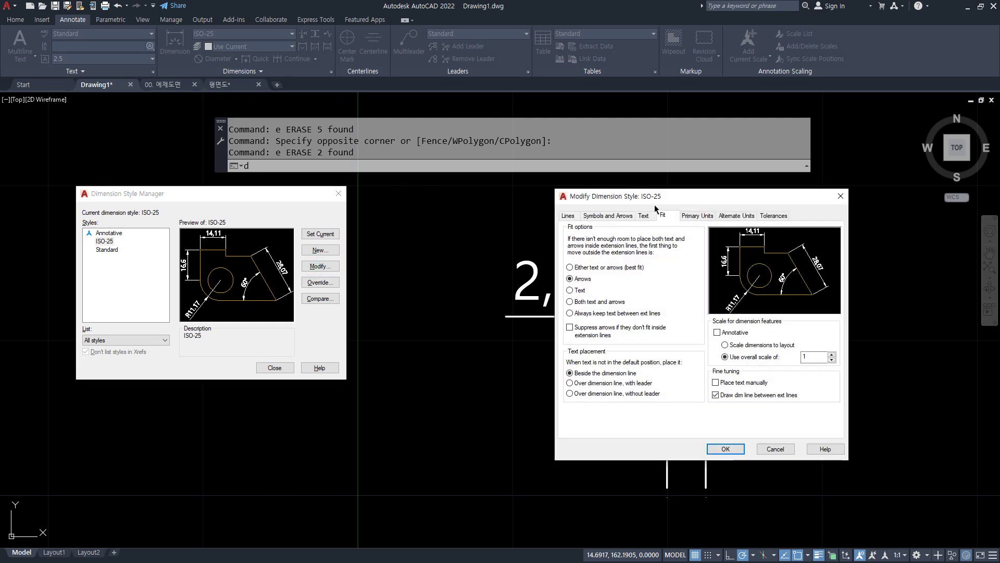
pyautogui.moveTo(674, 201); pyautogui.dragTo(144, 192)
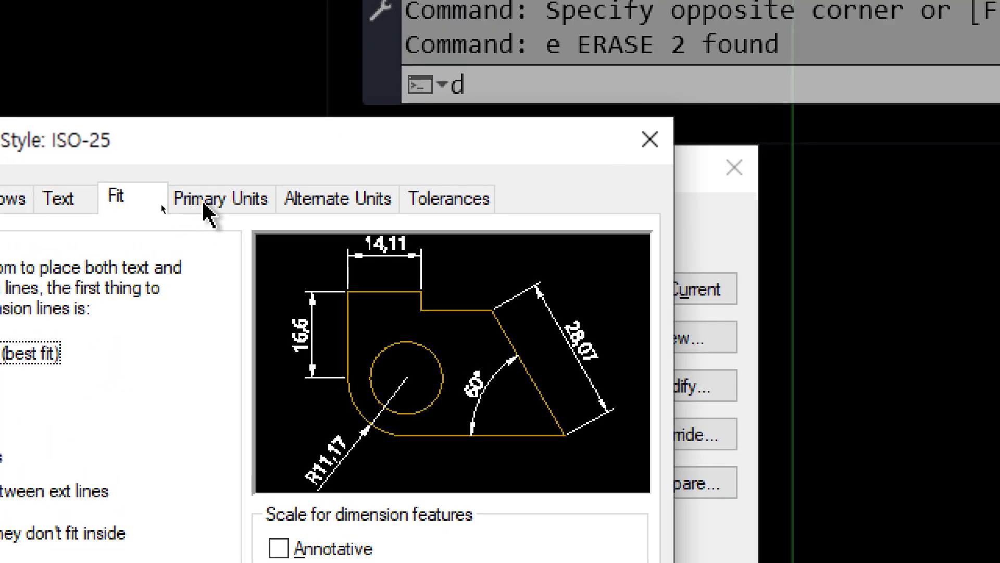
pyautogui.click(230, 204)
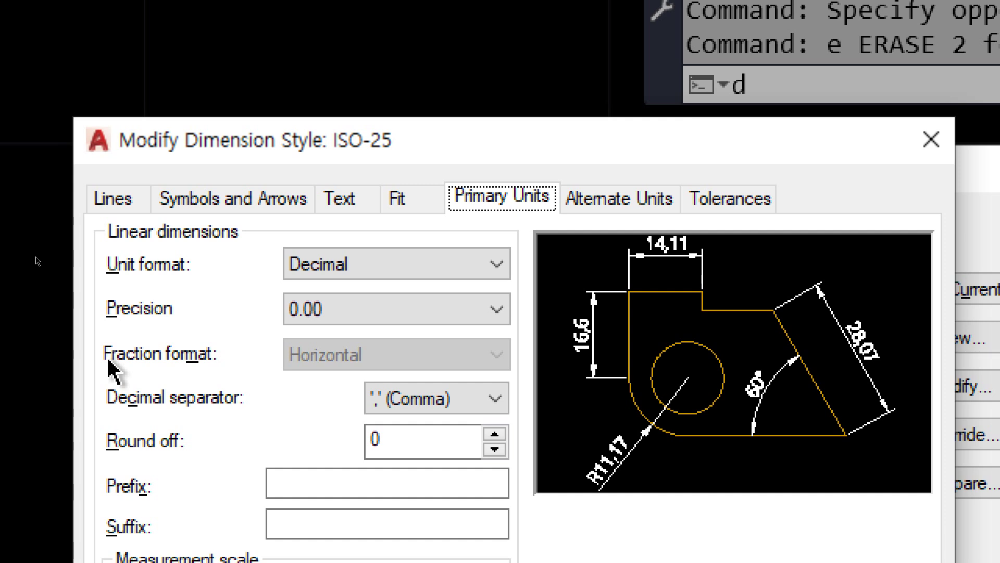
pyautogui.click(443, 271)
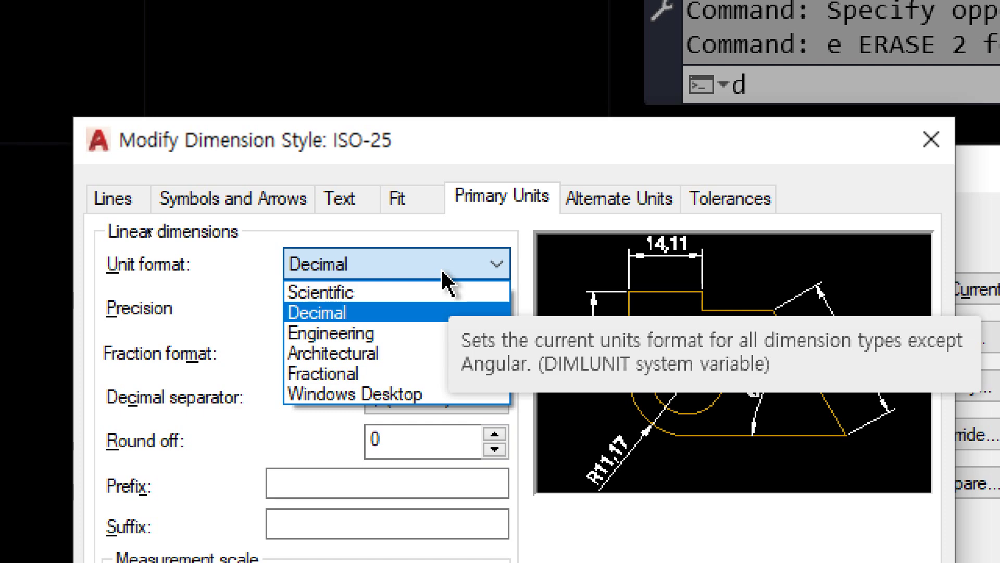
pyautogui.click(405, 312)
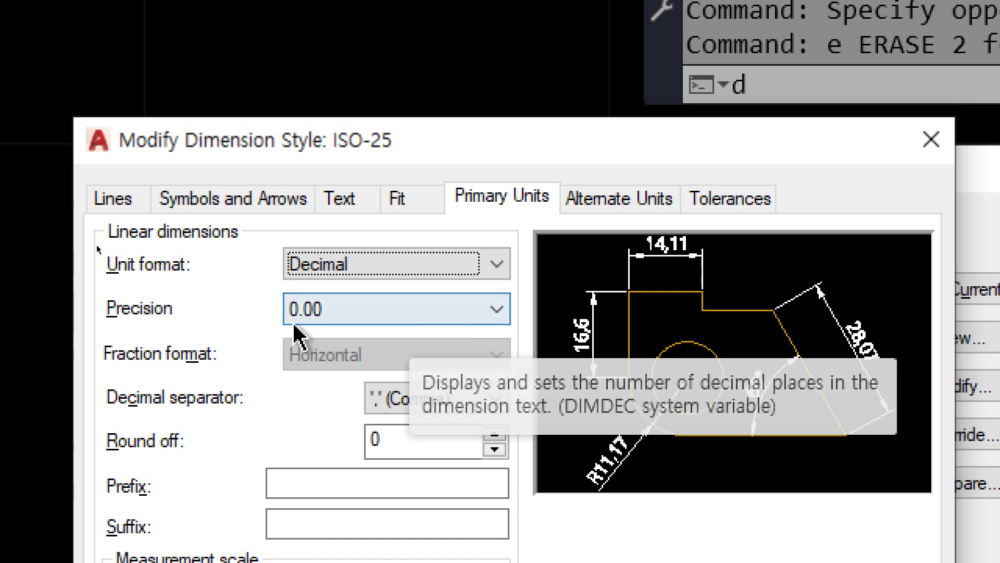
# Step: Check the precision choices for linear dimensions and leave the dimension style settings without saving
pyautogui.click(394, 318)
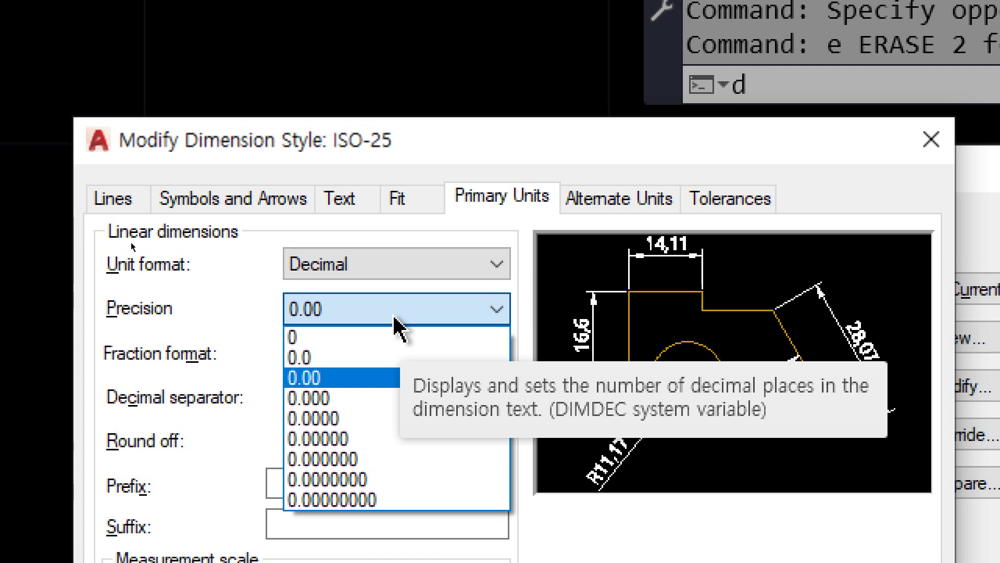
pyautogui.press('Escape')
pyautogui.press('Escape')
pyautogui.press('Escape')
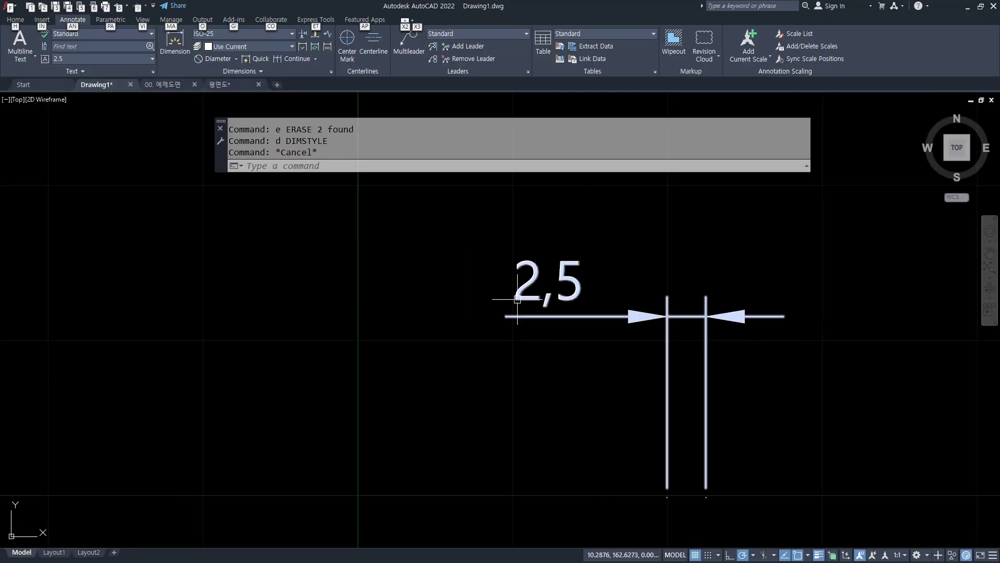
# Step: Add a horizontal linear dimension about 12.34 units wide in the empty space left of the 2,5 dimension
pyautogui.moveTo(387, 330); pyautogui.dragTo(523, 338, button='middle')
pyautogui.click(236, 59)
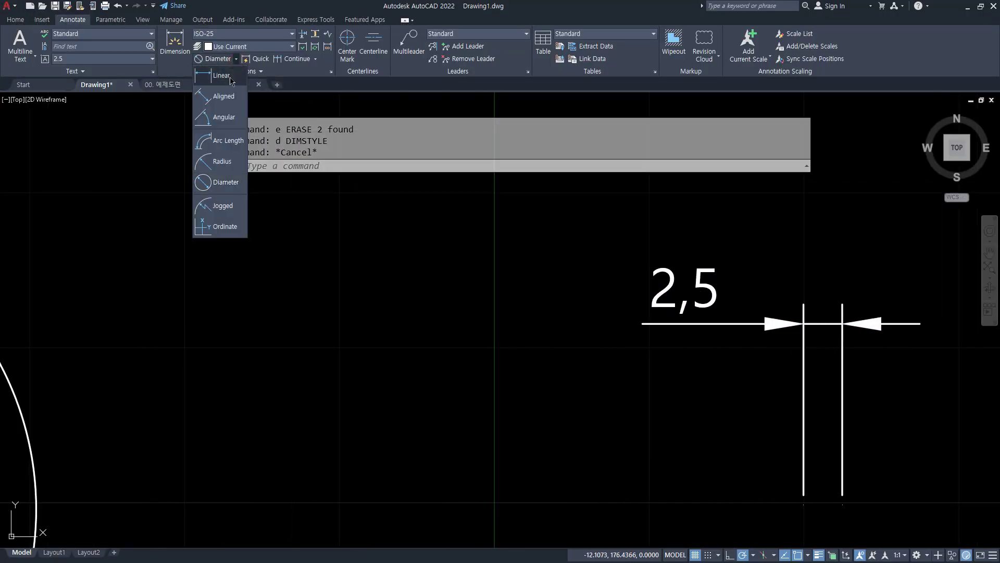
pyautogui.click(217, 77)
pyautogui.click(232, 494)
pyautogui.click(424, 494)
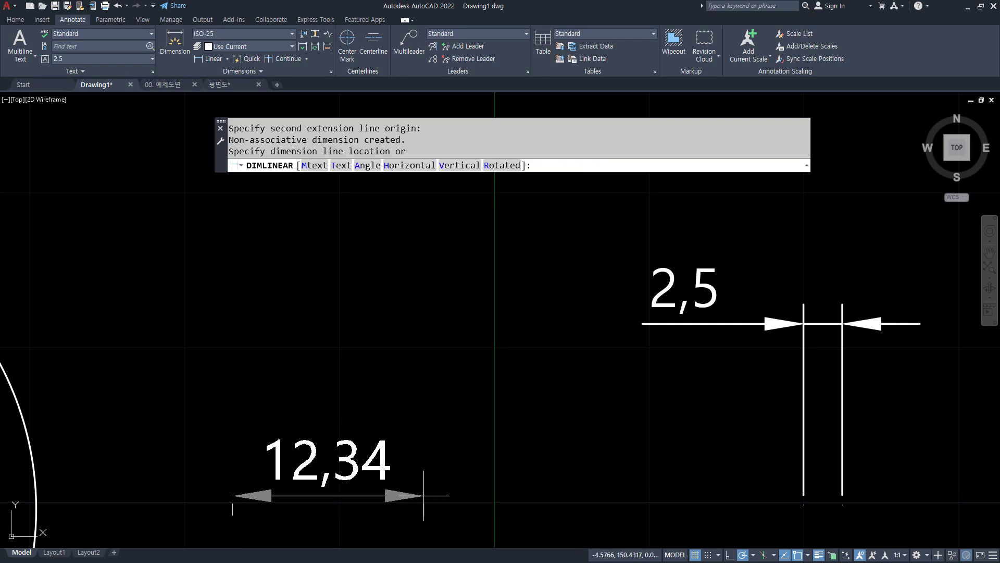
pyautogui.click(366, 290)
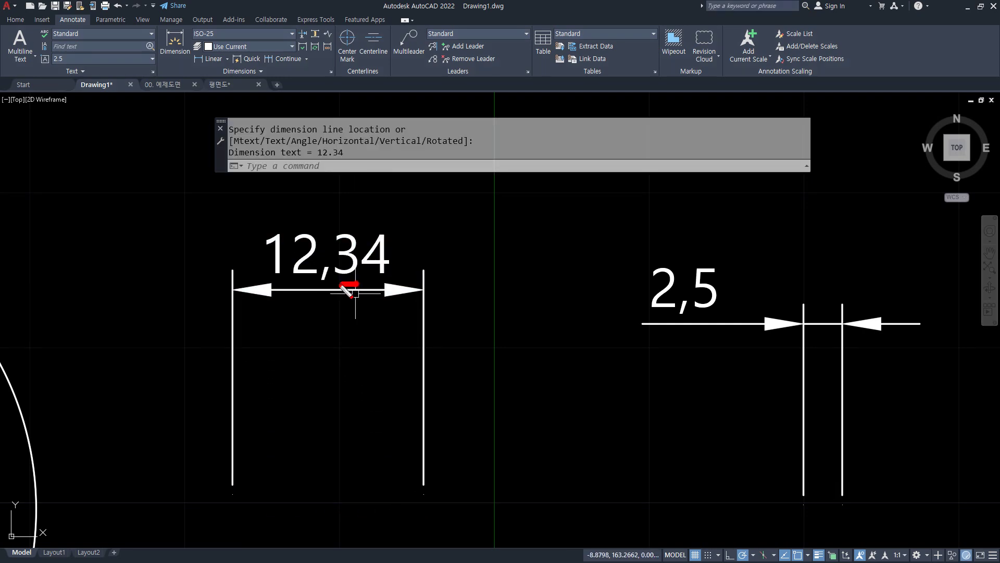
pyautogui.moveTo(356, 283); pyautogui.dragTo(411, 265)
pyautogui.press('Escape')
pyautogui.press('Escape')
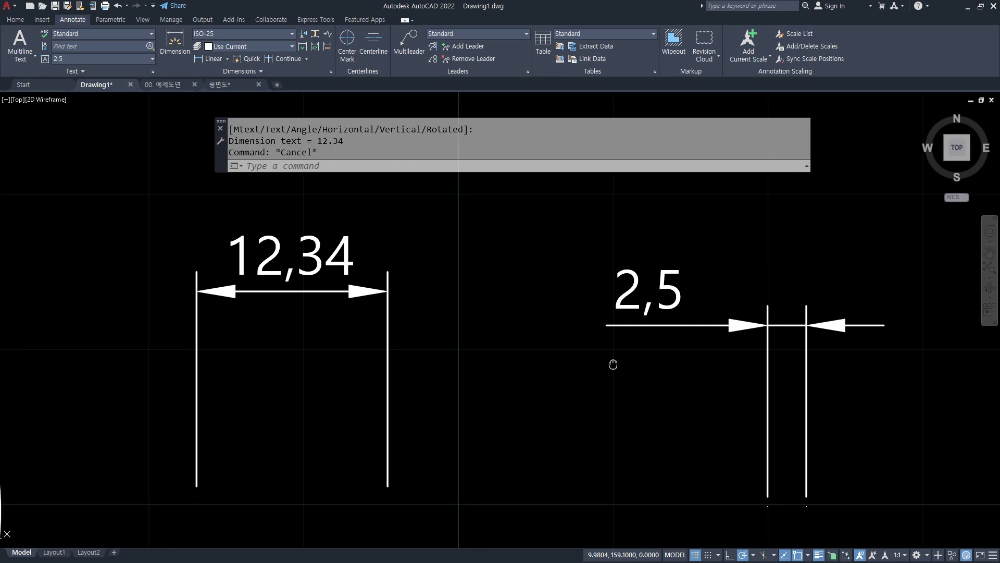
pyautogui.write('d')
pyautogui.press('Return')
pyautogui.press('Escape')
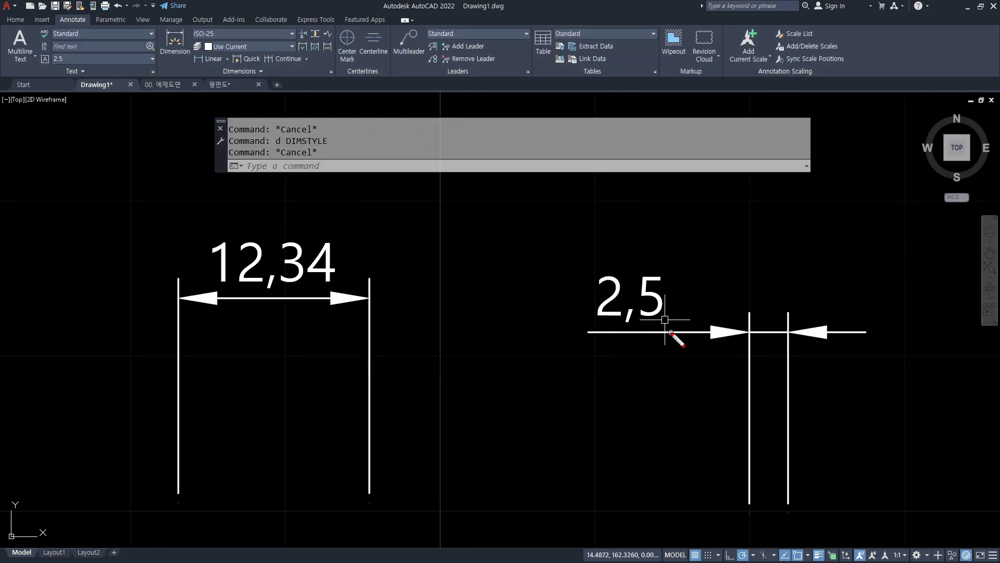
pyautogui.moveTo(670, 344)
pyautogui.mouseDown()
pyautogui.moveTo(604, 271)
pyautogui.moveTo(683, 352)
pyautogui.mouseUp()
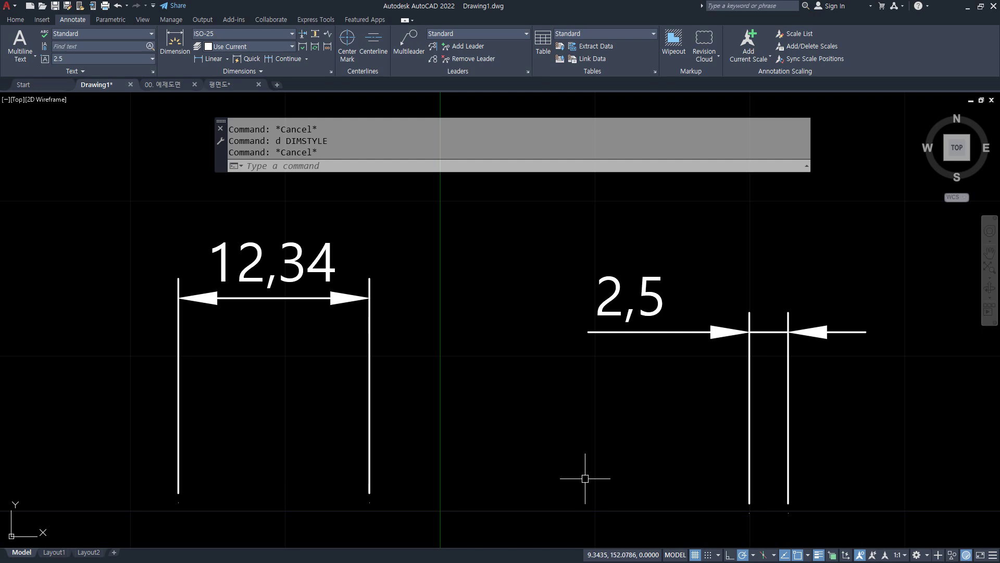
# Step: Set the ISO-25 style's linear precision to 0.00000 and apply the dimension style change
pyautogui.write('d')
pyautogui.press('Return')
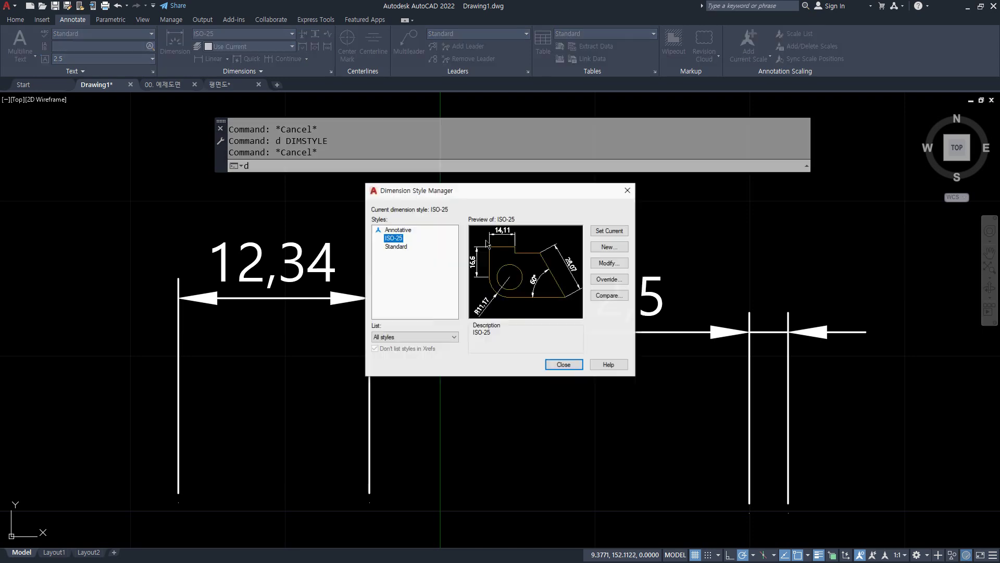
pyautogui.click(611, 264)
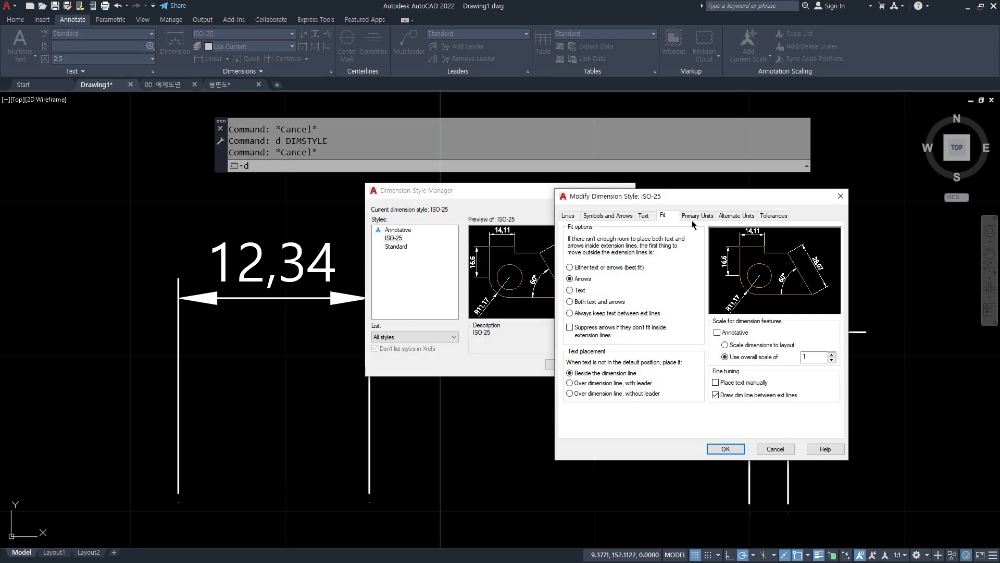
pyautogui.click(696, 216)
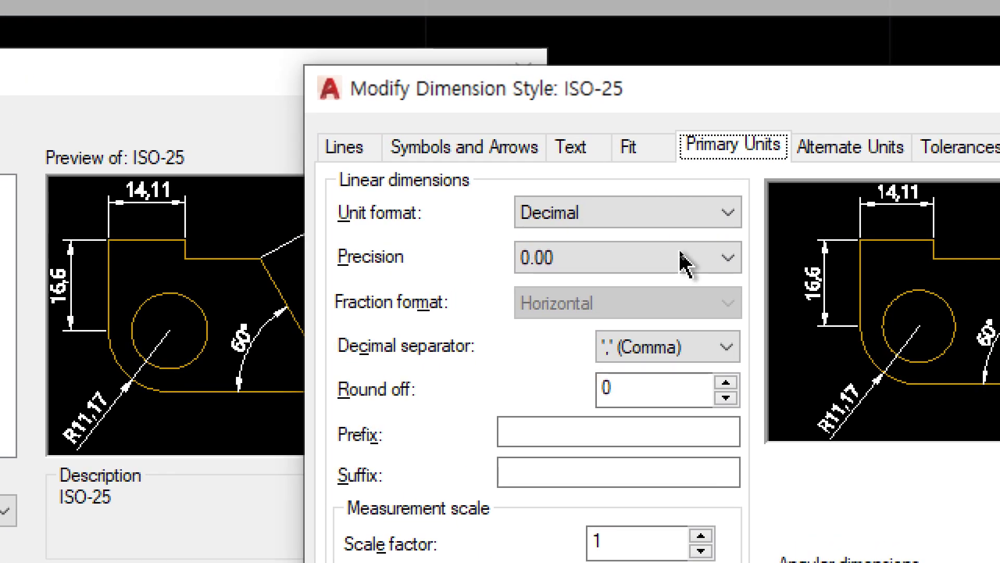
pyautogui.click(680, 252)
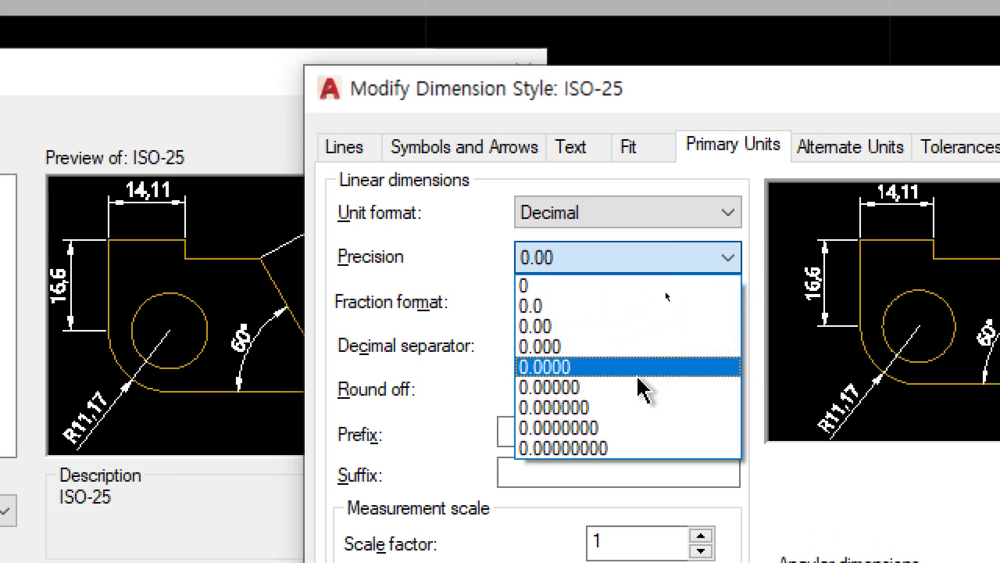
pyautogui.click(640, 394)
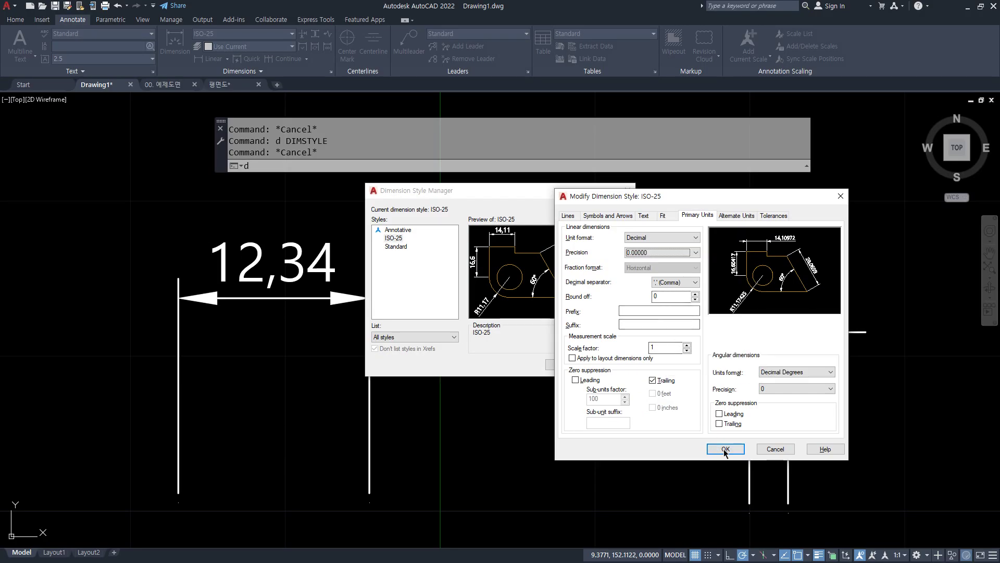
pyautogui.click(727, 448)
pyautogui.click(571, 367)
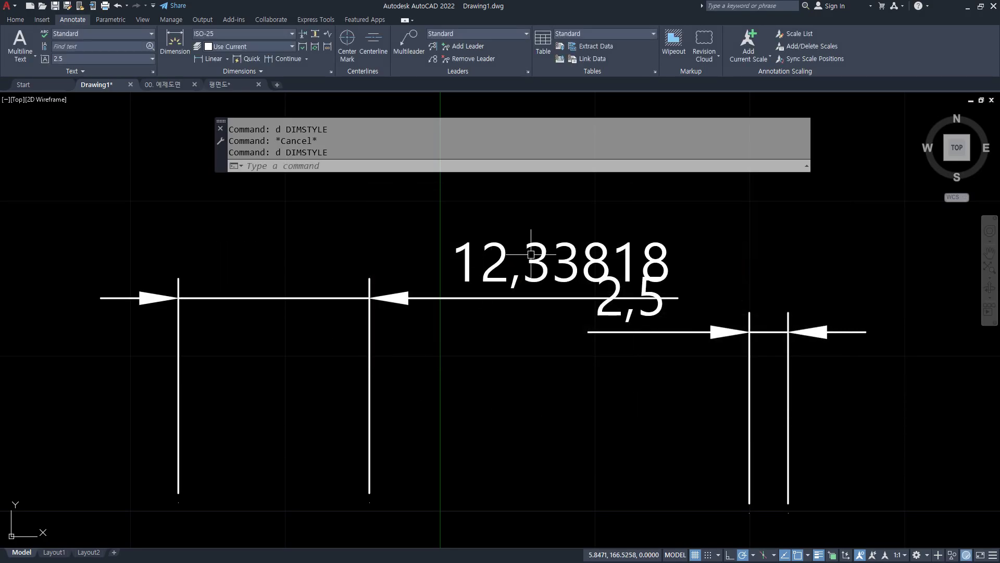
pyautogui.click(483, 303)
pyautogui.click(459, 278)
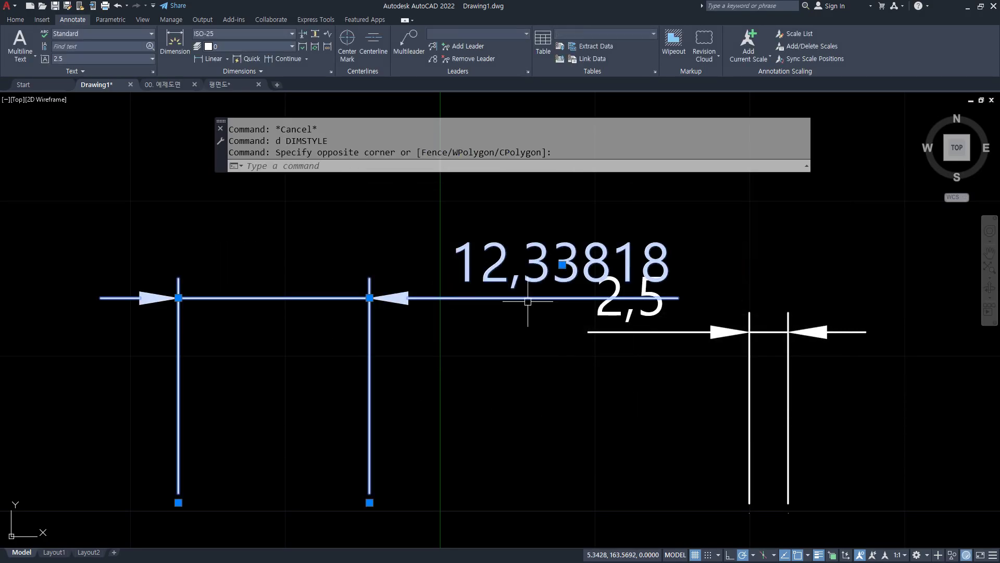
pyautogui.press('Escape')
# Step: Move the 2,5 dimension to the right, clear of the neighbouring dimension's long text
pyautogui.moveTo(713, 359); pyautogui.dragTo(632, 297, button='middle')
pyautogui.write('m')
pyautogui.press('Return')
pyautogui.click(777, 358)
pyautogui.click(615, 353)
pyautogui.press('Return')
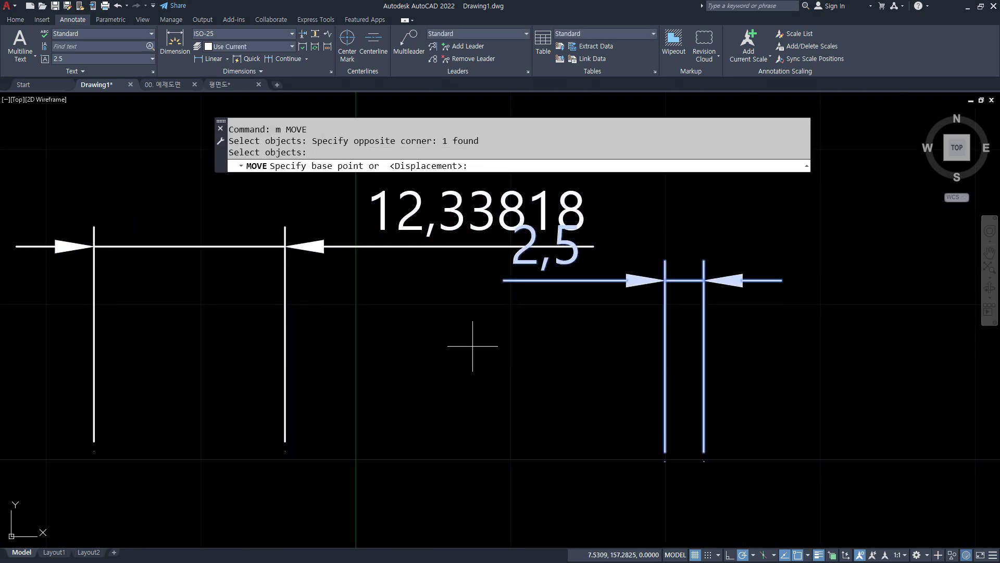
pyautogui.click(472, 345)
pyautogui.click(643, 312)
pyautogui.moveTo(435, 249); pyautogui.dragTo(469, 286, button='middle')
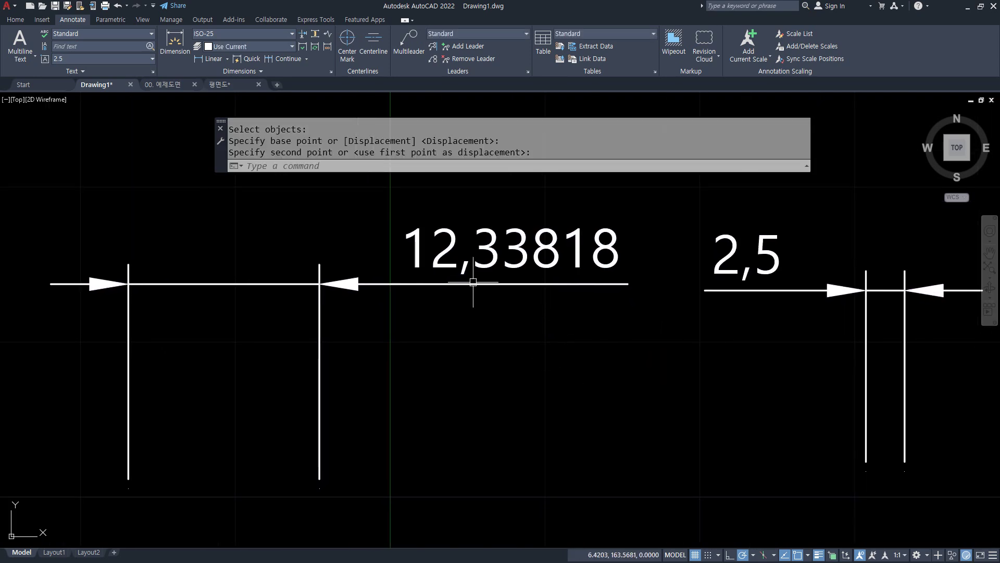
# Step: Shift the 2,5 dimension's text along its dimension line to the right of the extension lines
pyautogui.click(767, 290)
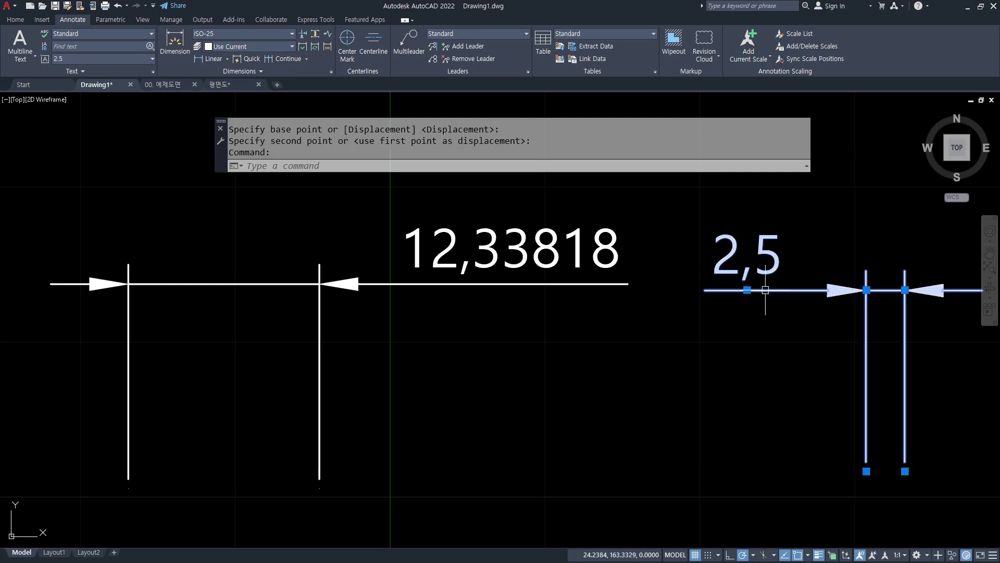
pyautogui.click(747, 290)
pyautogui.moveTo(972, 290); pyautogui.dragTo(829, 290, button='middle')
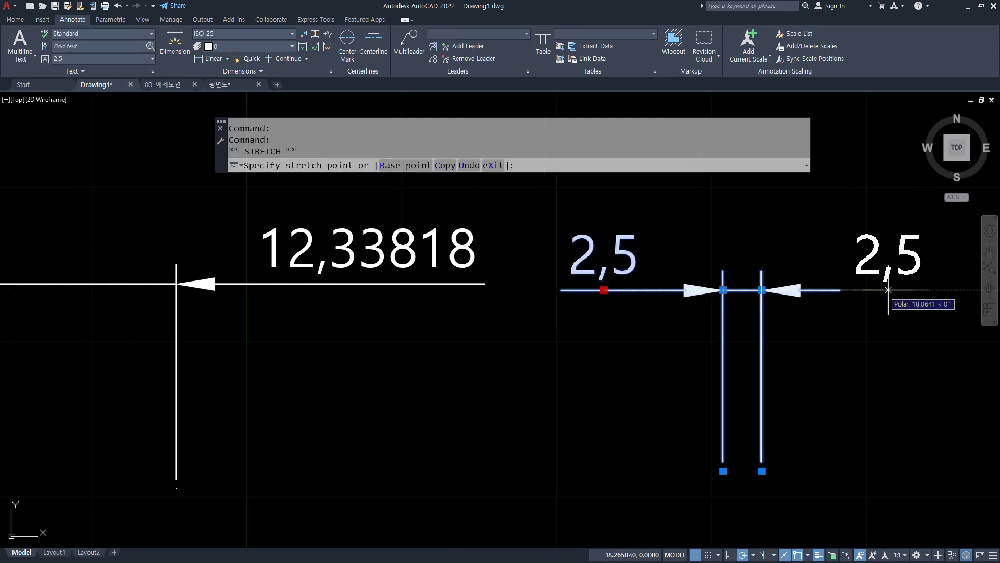
pyautogui.click(846, 290)
# Step: Move the whole 2,5 dimension left, closer to the wider linear dimension
pyautogui.write('m')
pyautogui.press('Return')
pyautogui.click(820, 327)
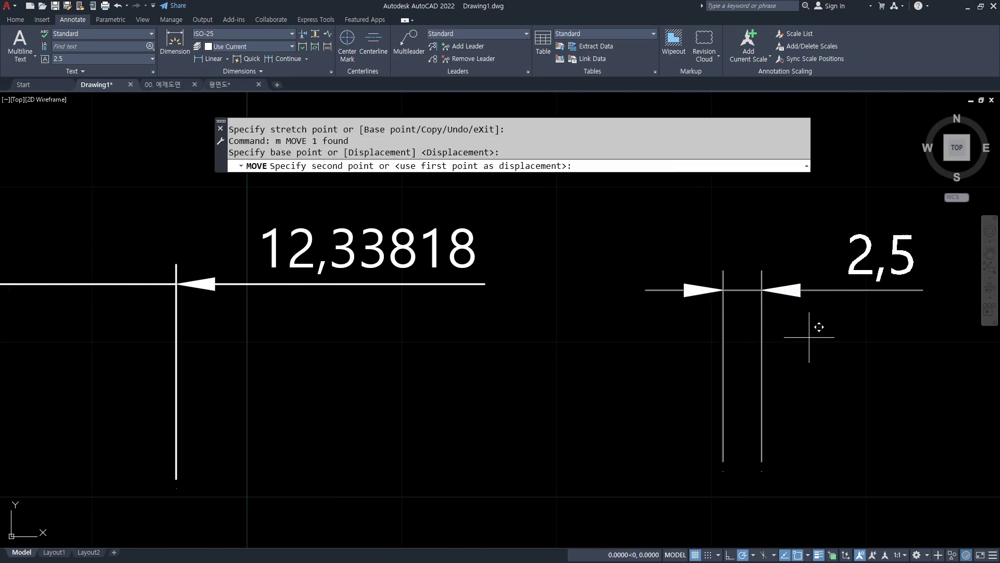
pyautogui.click(699, 321)
pyautogui.press('Escape')
pyautogui.scroll(-1, 414, 298)
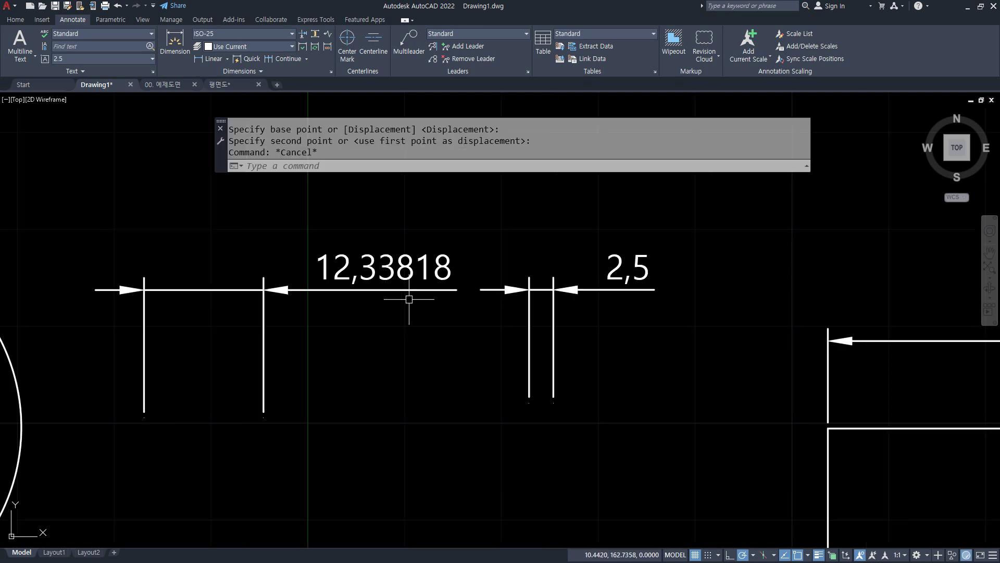
pyautogui.moveTo(414, 298); pyautogui.dragTo(447, 311, button='middle')
pyautogui.press('Return')
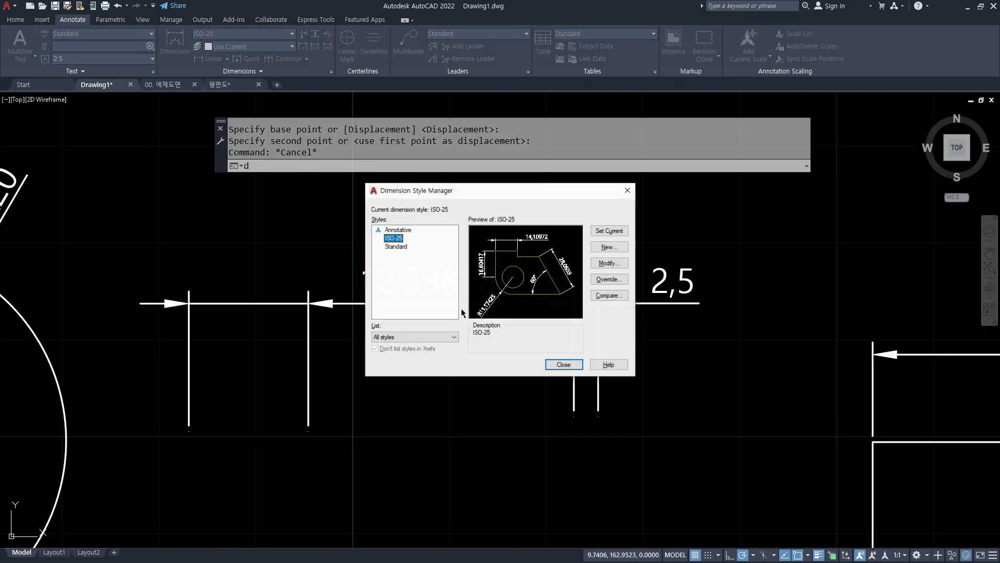
pyautogui.press('Escape')
# Step: Set the decimal separator in the ISO-25 style's primary units to Period
pyautogui.scroll(6, 381, 301)
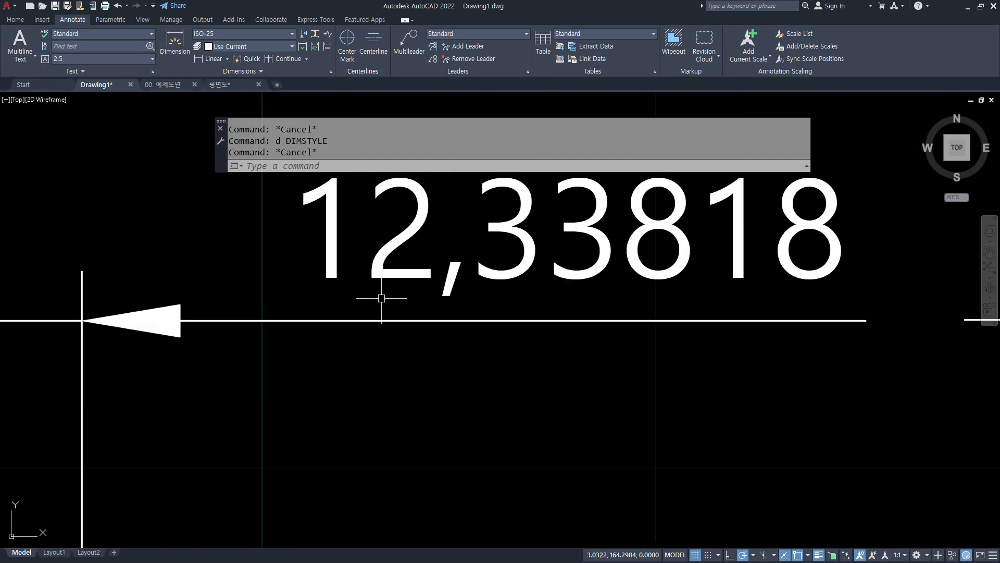
pyautogui.scroll(-2, 462, 323)
pyautogui.scroll(2, 474, 313)
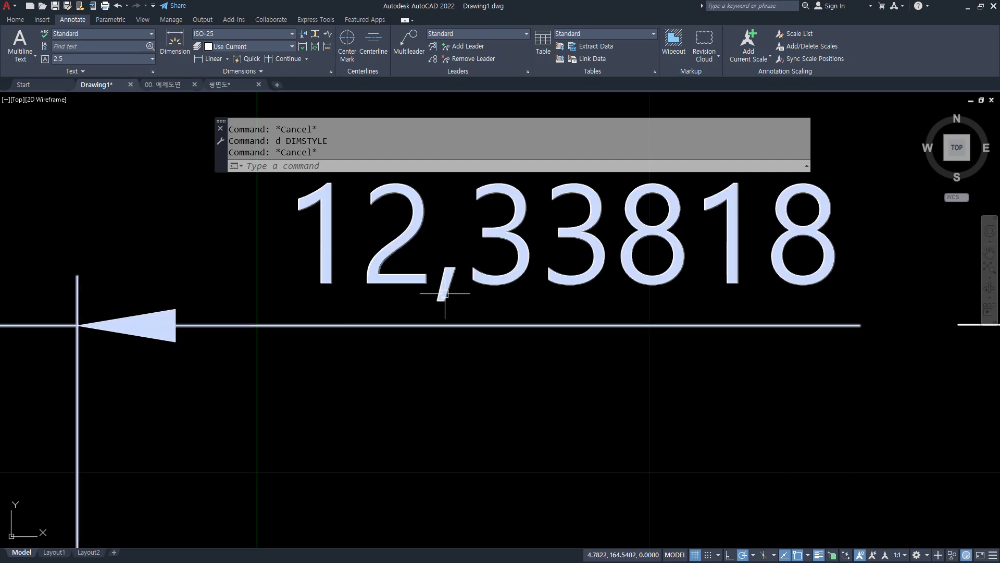
pyautogui.write('d')
pyautogui.press('Return')
pyautogui.click(622, 265)
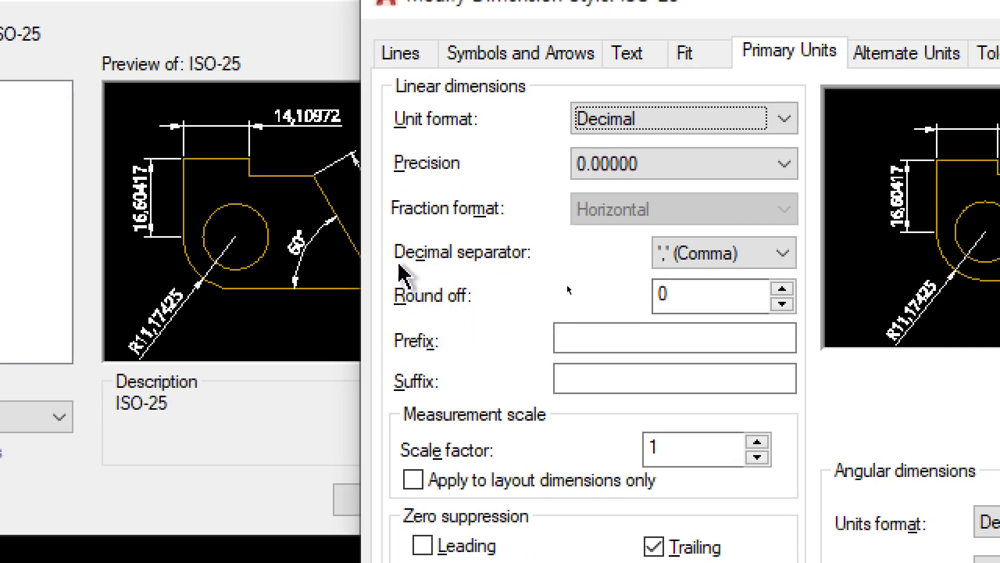
pyautogui.click(785, 255)
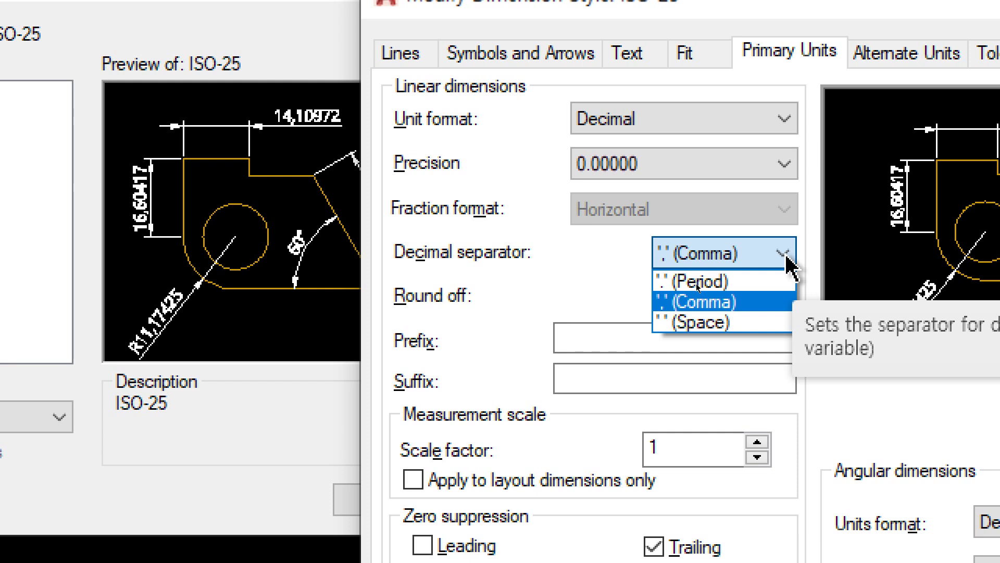
pyautogui.click(765, 281)
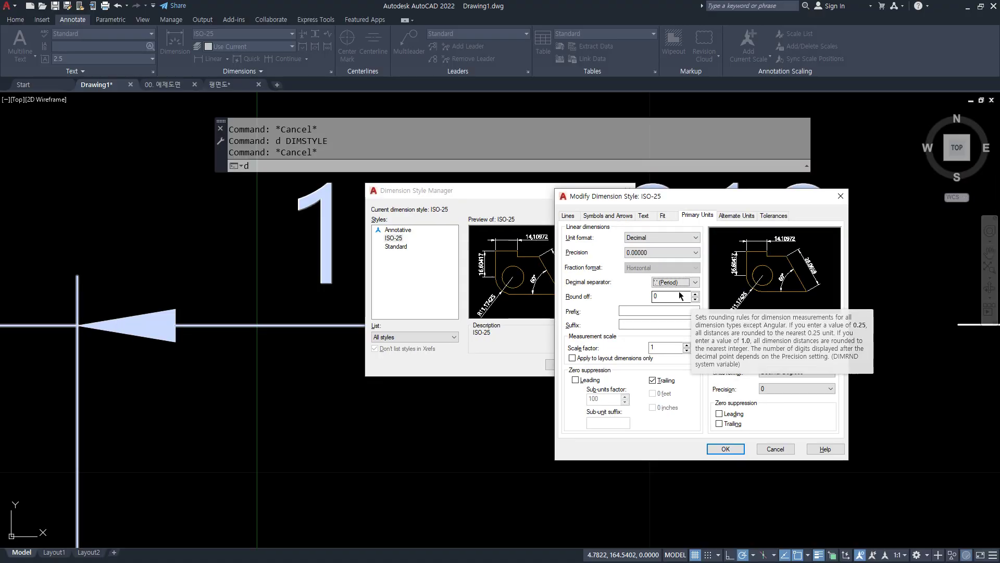
# Step: Apply the edited ISO-25 style and close the Dimension Style Manager to view both linear dimensions
pyautogui.click(721, 447)
pyautogui.click(555, 365)
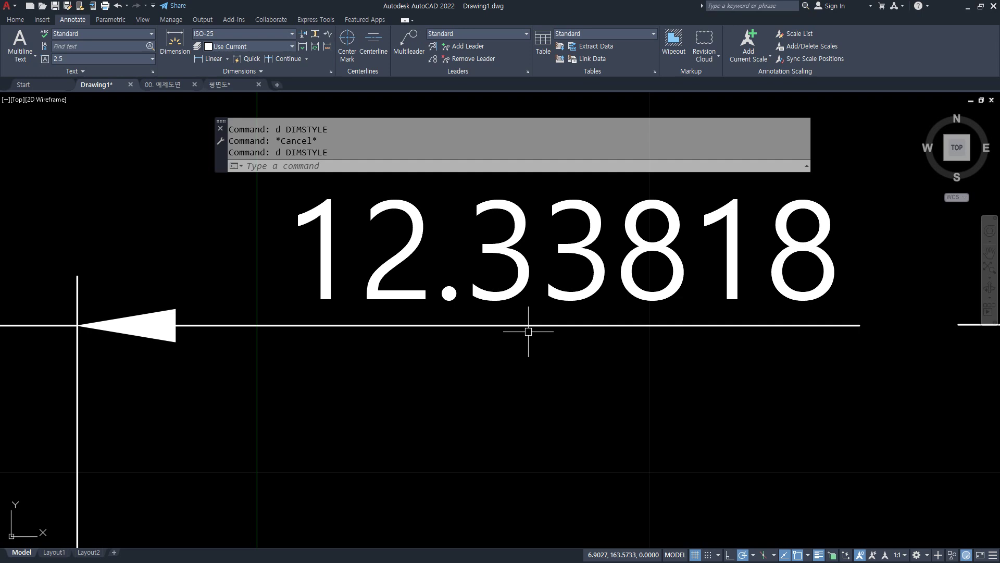
pyautogui.scroll(-4, 271, 292)
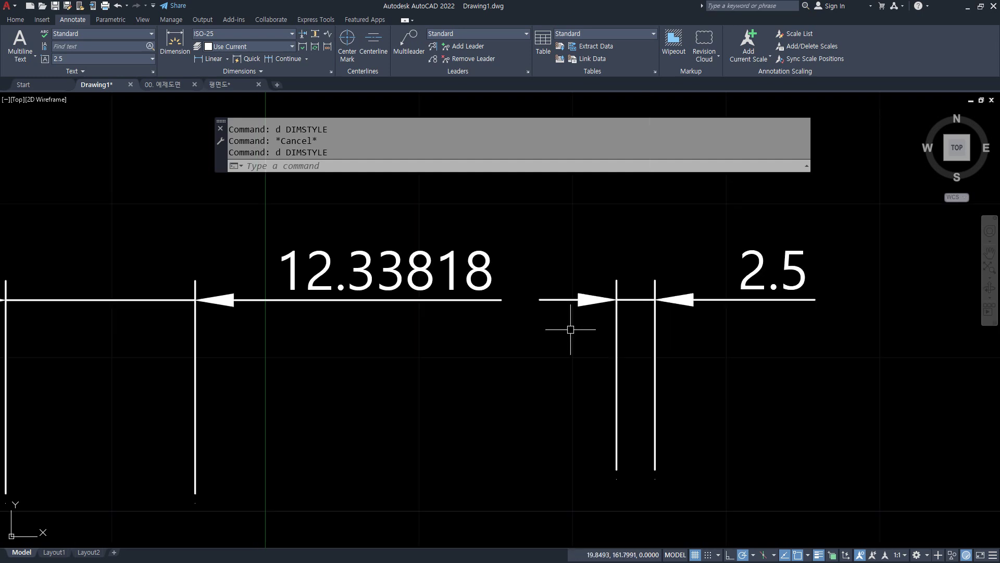
# Step: Set the ISO-25 style's decimal separator to Comma and its linear unit format to Windows Desktop, and apply the changes
pyautogui.write('d')
pyautogui.press('Return')
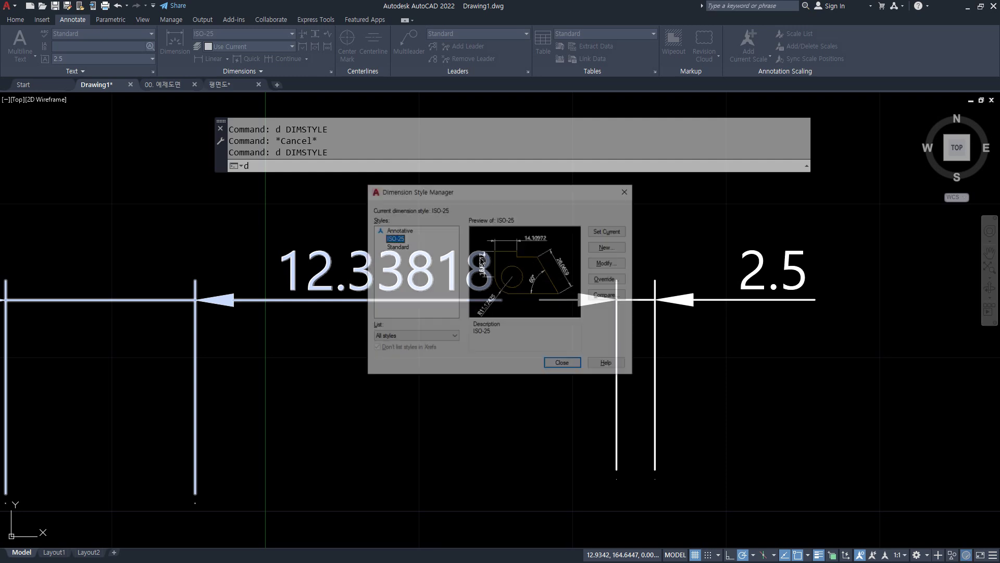
pyautogui.click(607, 263)
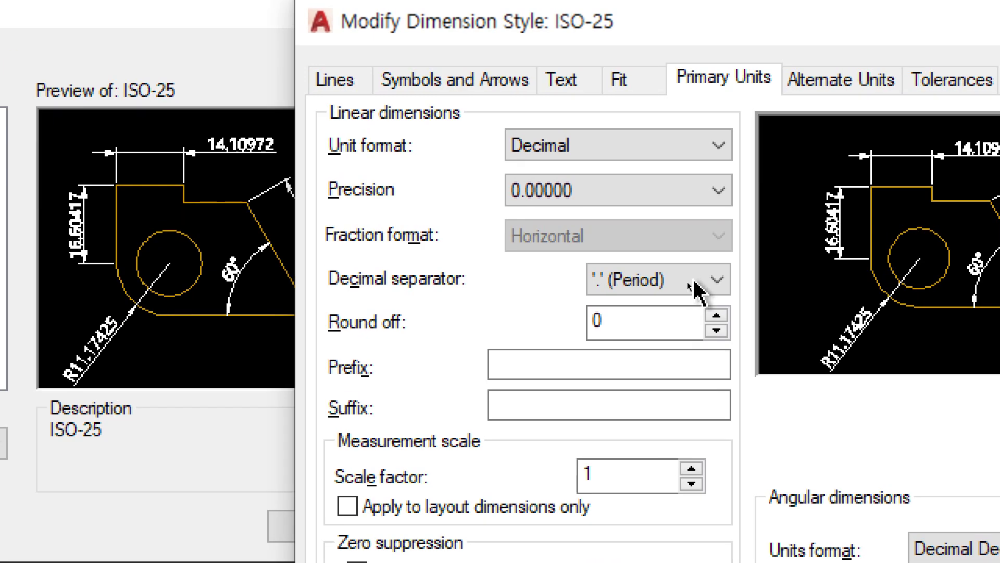
pyautogui.click(687, 283)
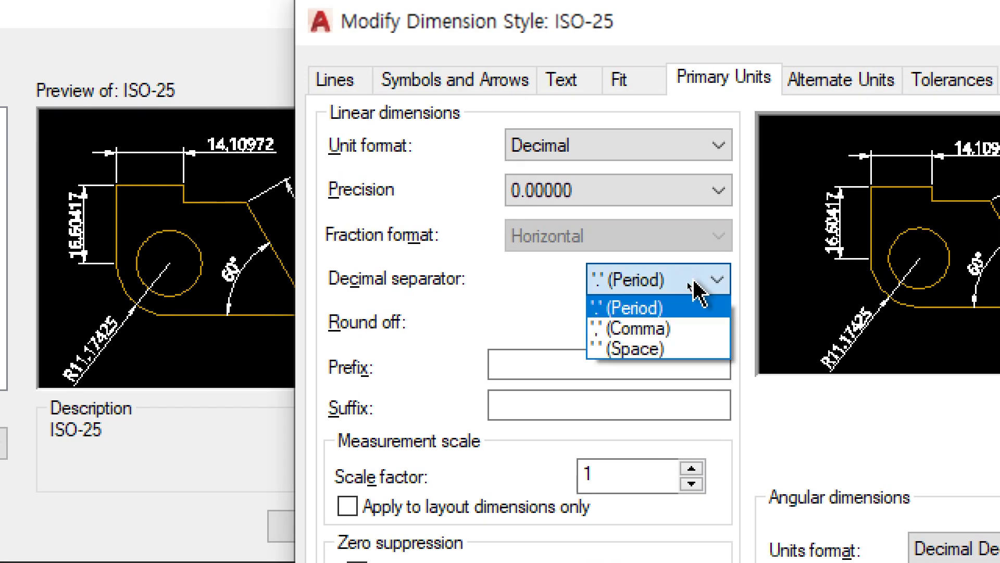
pyautogui.click(667, 328)
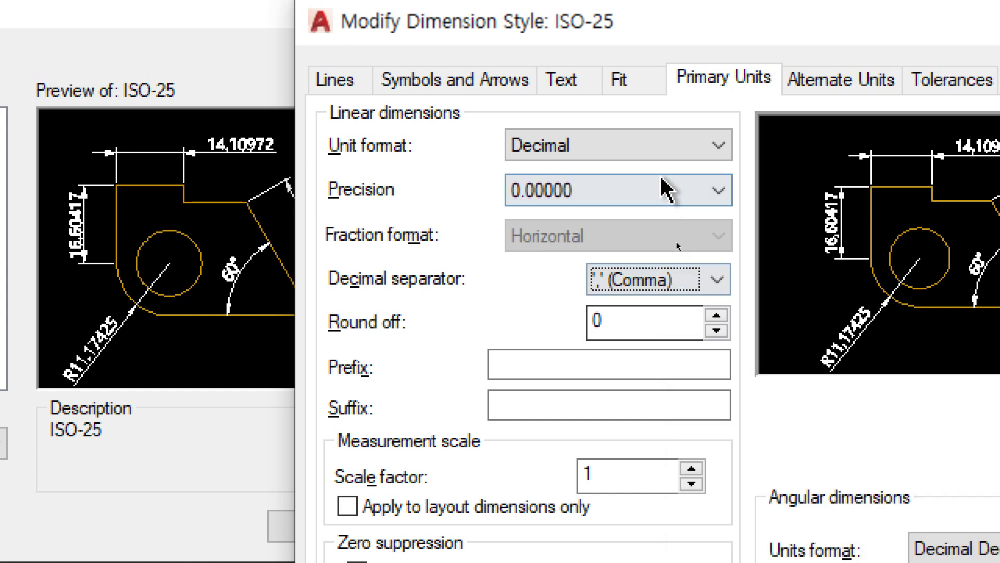
pyautogui.click(665, 147)
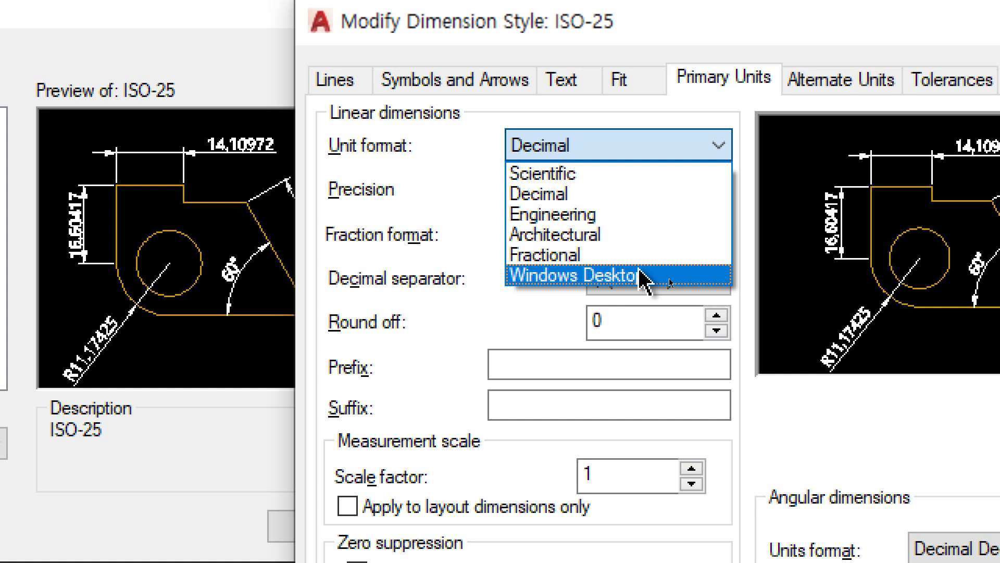
pyautogui.click(644, 276)
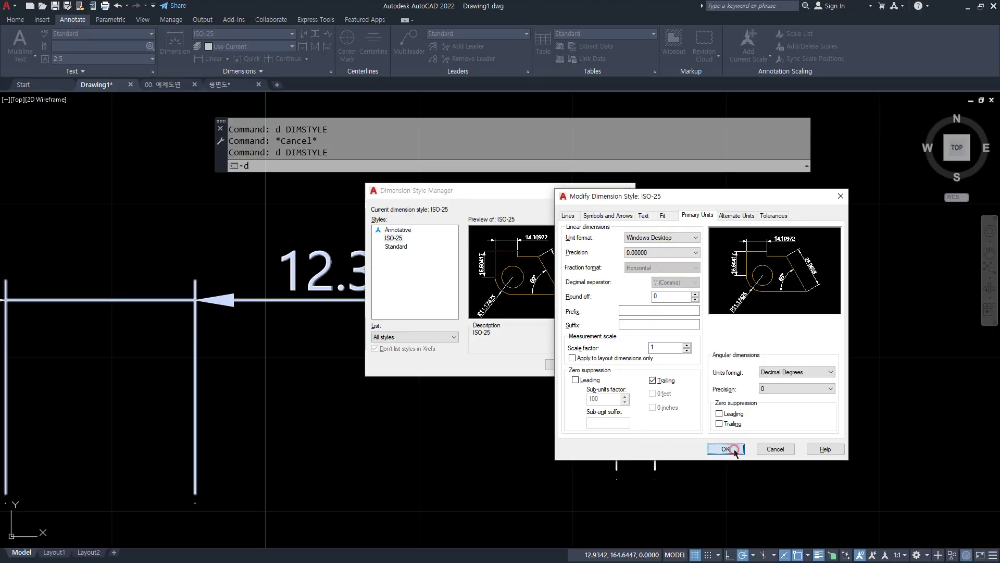
pyautogui.click(722, 448)
pyautogui.click(565, 365)
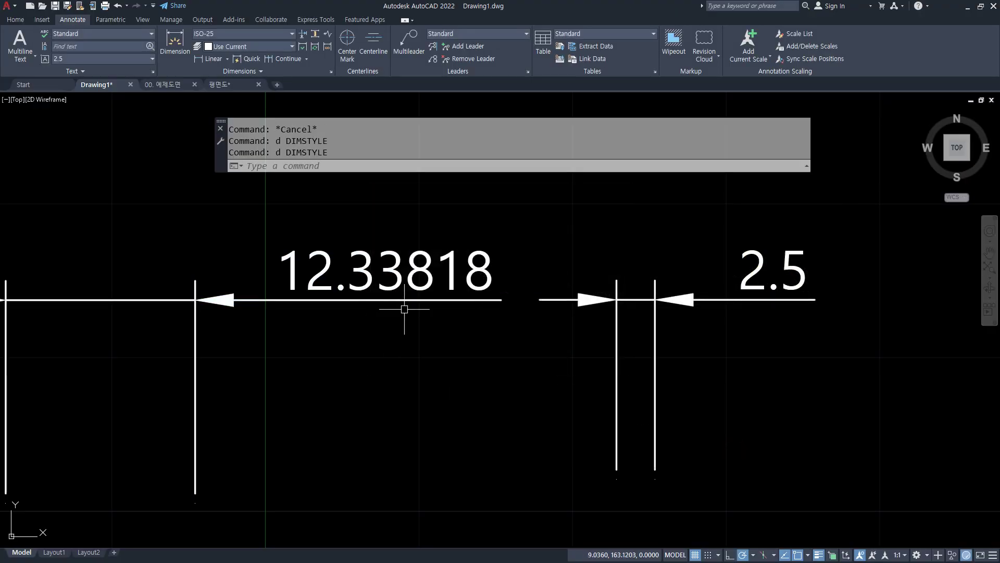
# Step: Examine the decimal mark in the wider linear dimension's text
pyautogui.scroll(4, 344, 297)
pyautogui.moveTo(353, 301)
pyautogui.mouseDown()
pyautogui.moveTo(346, 294)
pyautogui.moveTo(352, 303)
pyautogui.mouseUp()
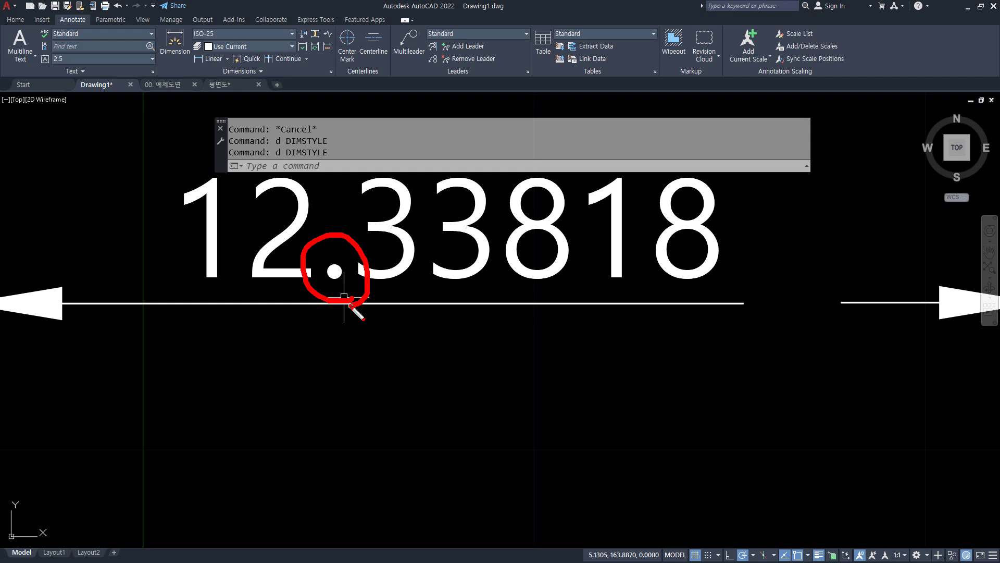
pyautogui.moveTo(350, 303); pyautogui.dragTo(349, 367)
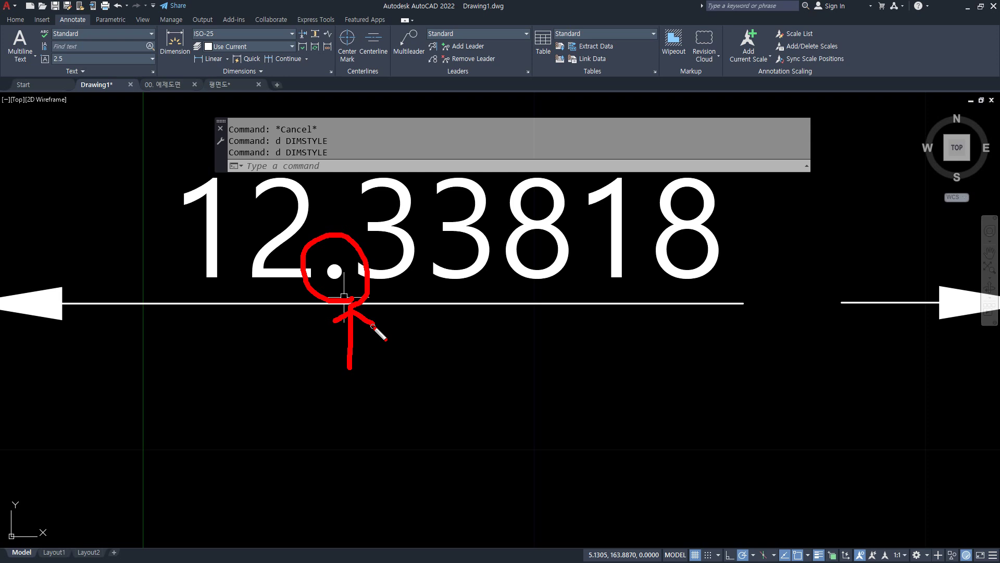
pyautogui.press('Escape')
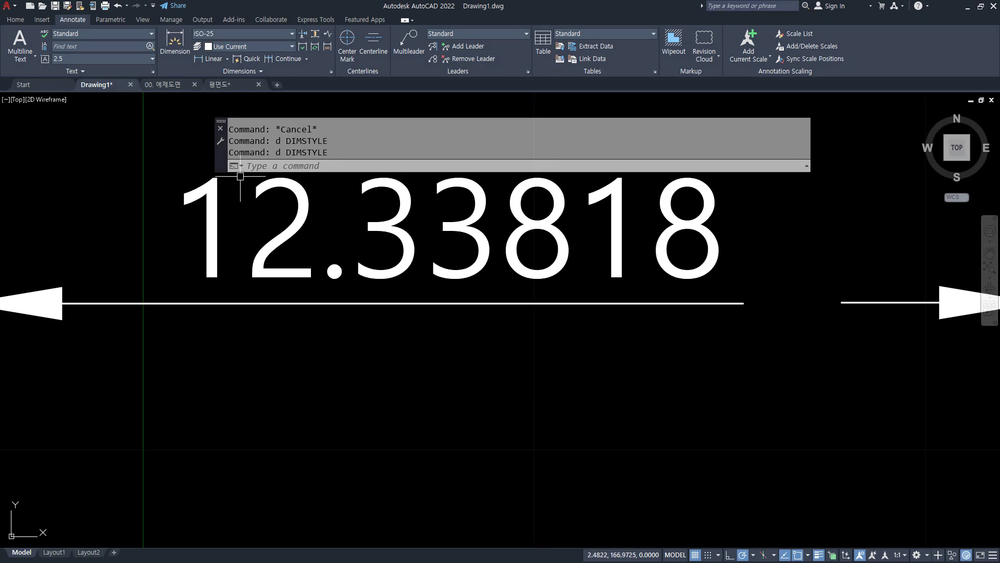
pyautogui.scroll(-10, 156, 266)
pyautogui.scroll(10, 165, 268)
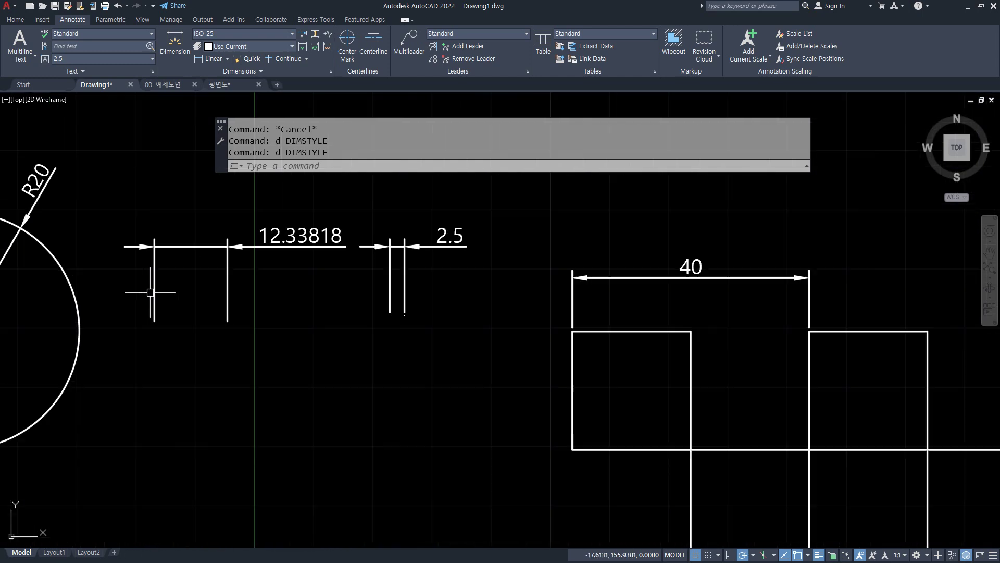
# Step: Stretch the left end of the wider linear dimension 1500 units to the left
pyautogui.write('s')
pyautogui.press('Return')
pyautogui.click(238, 373)
pyautogui.click(167, 221)
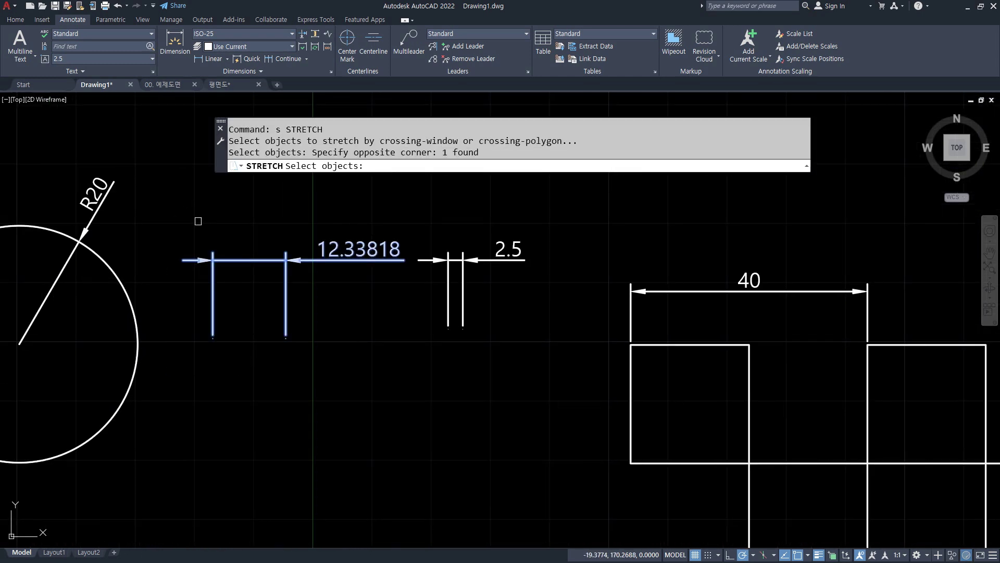
pyautogui.press('Return')
pyautogui.click(229, 213)
pyautogui.moveTo(159, 213); pyautogui.dragTo(244, 220, button='middle')
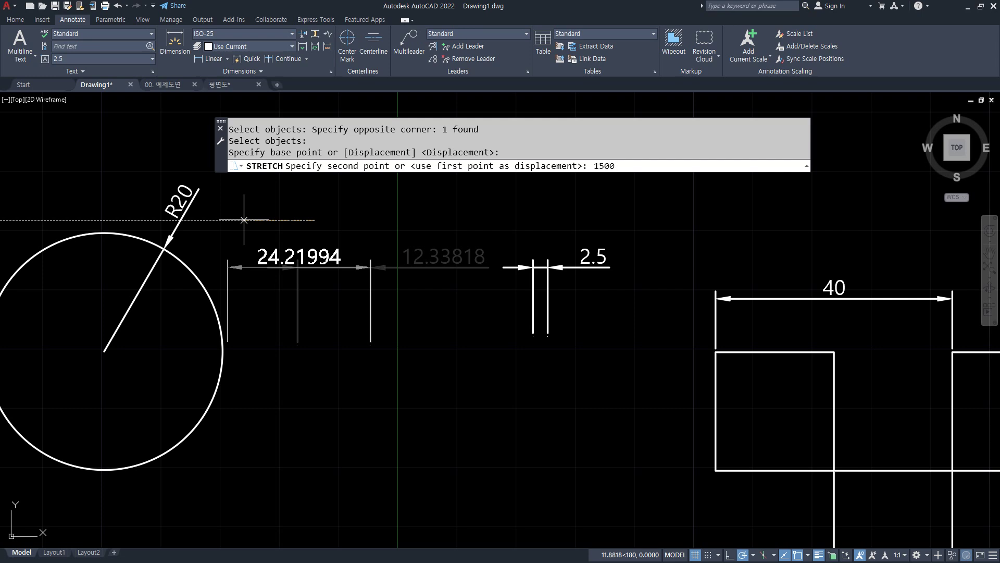
pyautogui.press('Return')
# Step: Examine the thousands and decimal separators in the stretched dimension's text
pyautogui.moveTo(242, 287); pyautogui.dragTo(739, 287, button='middle')
pyautogui.moveTo(252, 252); pyautogui.dragTo(404, 302, button='middle')
pyautogui.click(279, 279)
pyautogui.scroll(-5, 279, 279)
pyautogui.moveTo(268, 337); pyautogui.dragTo(591, 351, button='middle')
pyautogui.scroll(3, 277, 413)
pyautogui.scroll(3, 234, 226)
pyautogui.scroll(2, 223, 415)
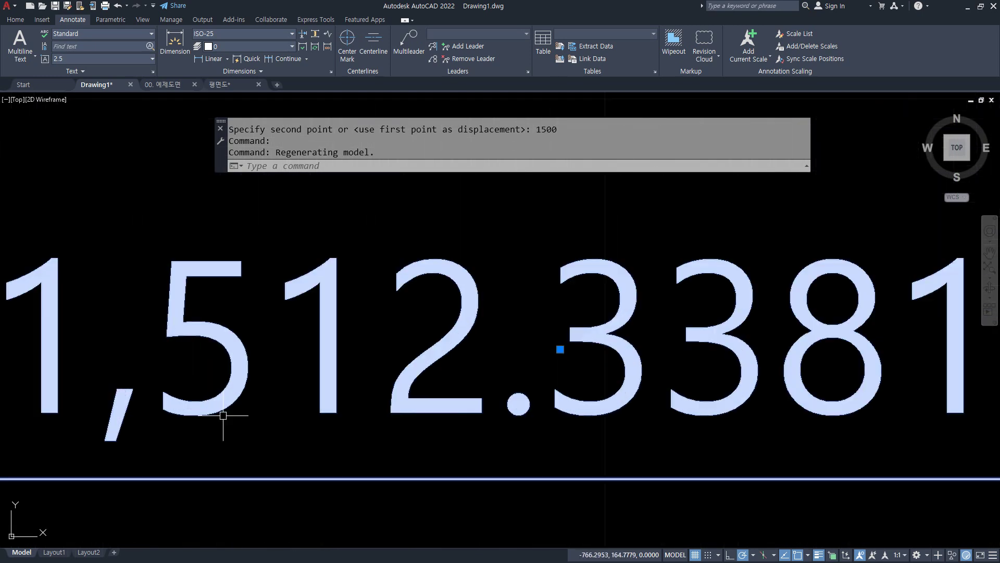
pyautogui.press('Escape')
pyautogui.scroll(-2, 223, 415)
pyautogui.moveTo(180, 465); pyautogui.dragTo(198, 458)
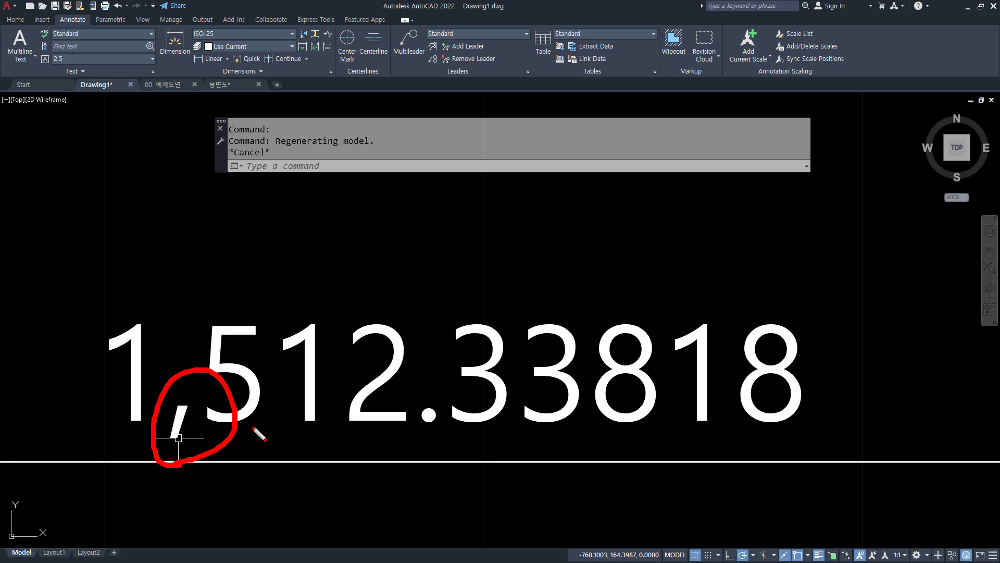
pyautogui.press('Escape')
pyautogui.press('Escape')
# Step: Set the ISO-25 style's linear unit format to Decimal and check the separators in the stretched dimension's text
pyautogui.write('d')
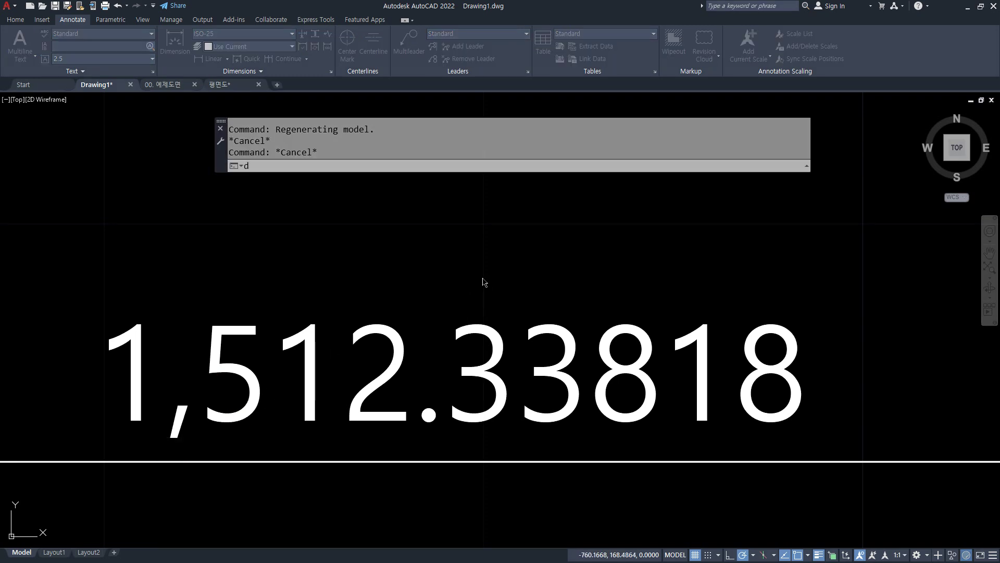
pyautogui.press('Return')
pyautogui.click(607, 263)
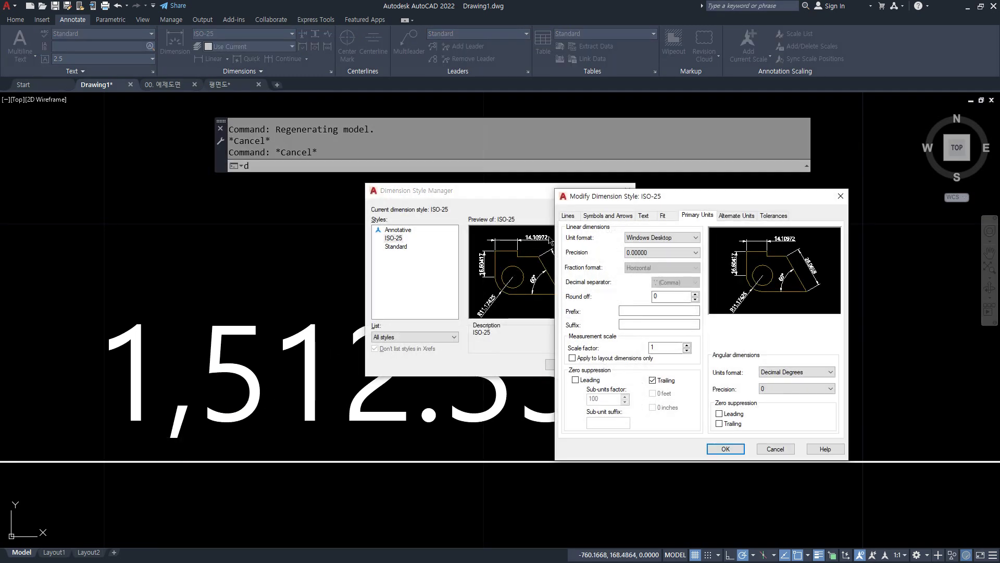
pyautogui.click(671, 237)
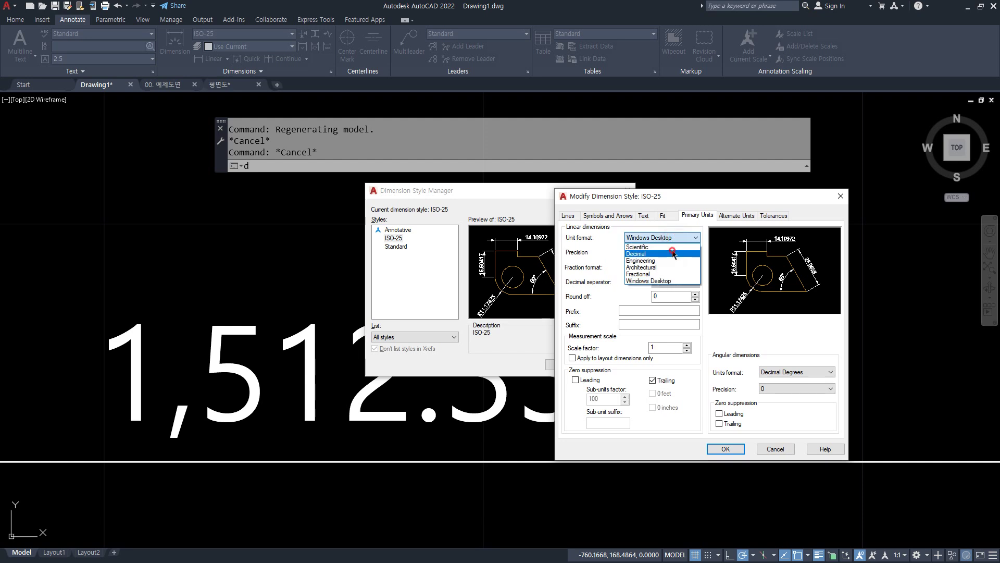
pyautogui.click(672, 253)
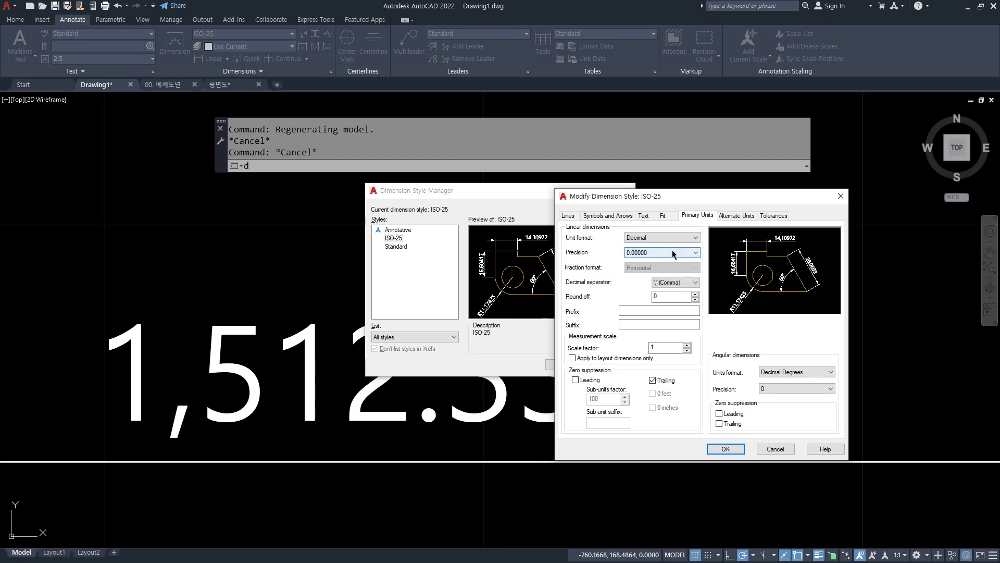
pyautogui.click(731, 450)
pyautogui.click(563, 365)
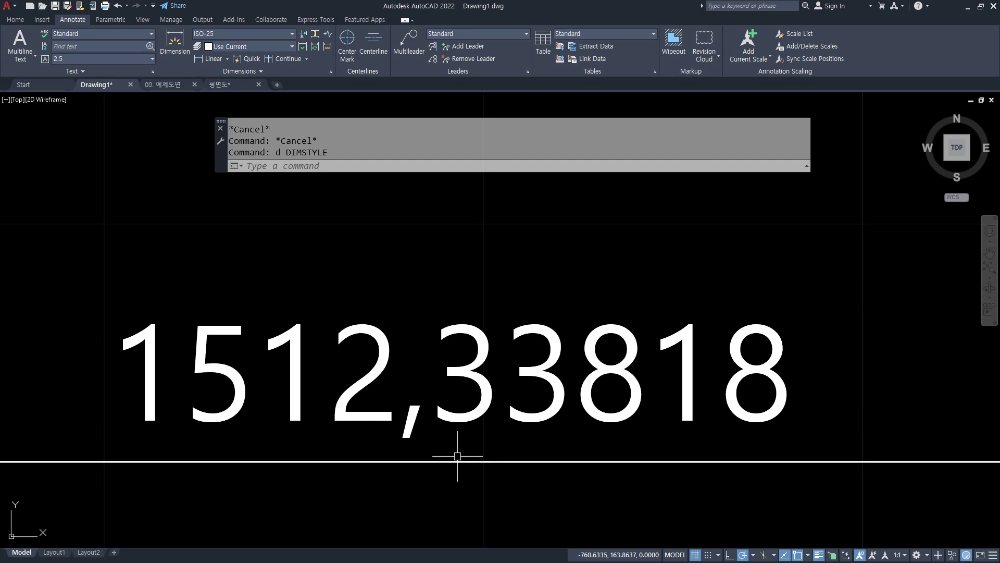
pyautogui.moveTo(181, 438)
pyautogui.mouseDown()
pyautogui.moveTo(154, 405)
pyautogui.moveTo(196, 446)
pyautogui.mouseUp()
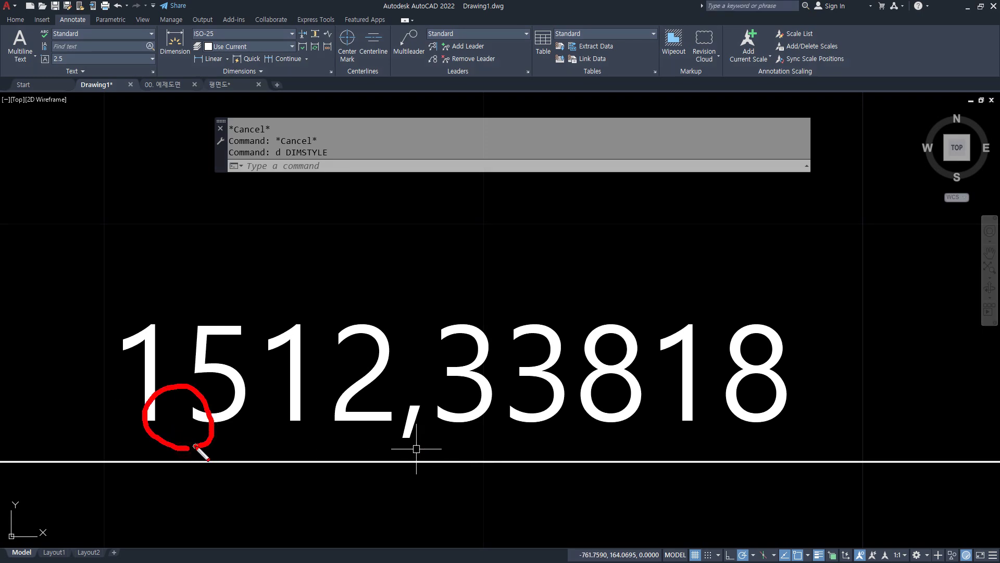
pyautogui.moveTo(437, 454)
pyautogui.mouseDown()
pyautogui.moveTo(412, 461)
pyautogui.moveTo(446, 419)
pyautogui.mouseUp()
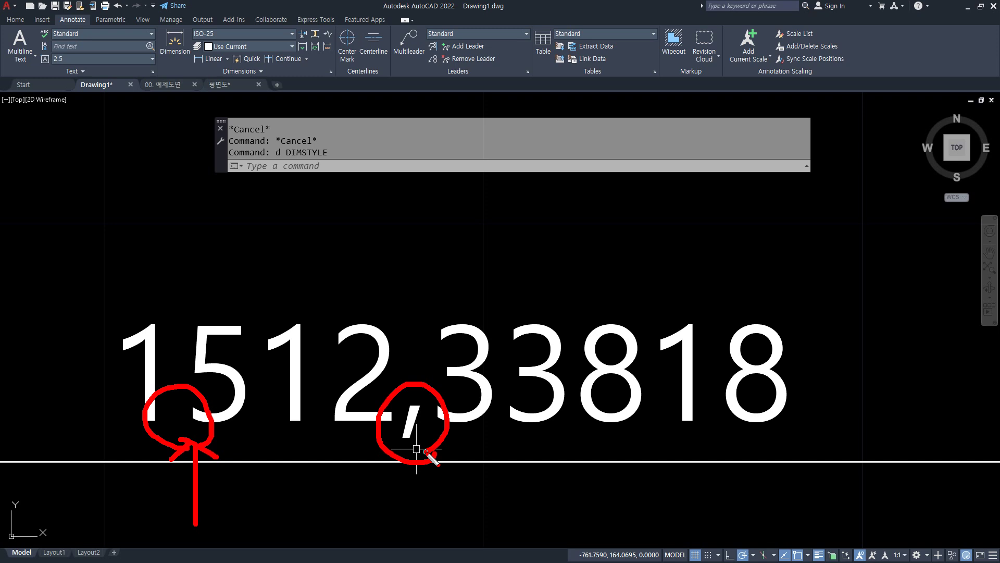
pyautogui.press('Escape')
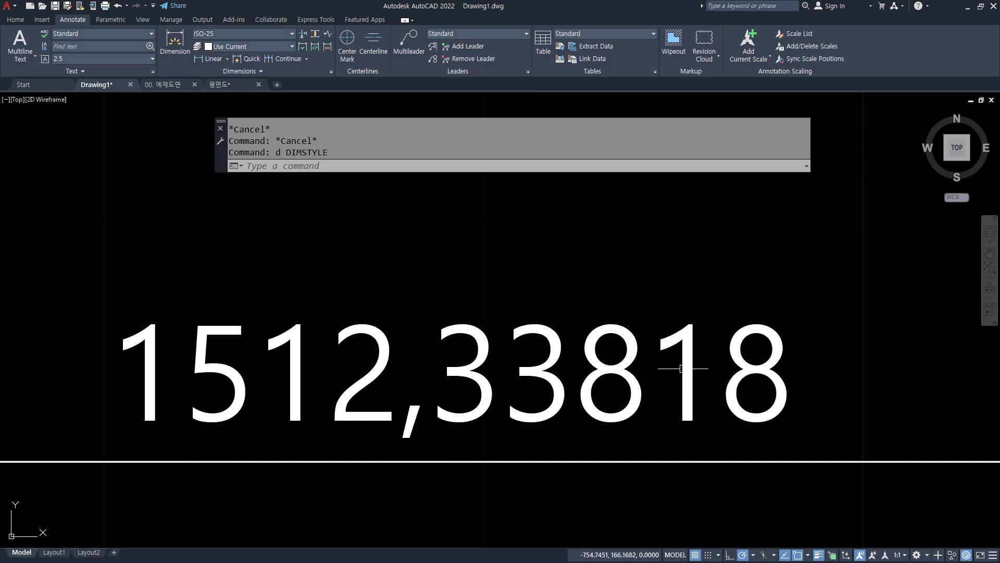
# Step: Change the ISO-25 style's decimal separator to Period and apply it to the stretched dimension
pyautogui.write('d')
pyautogui.press('Return')
pyautogui.click(618, 263)
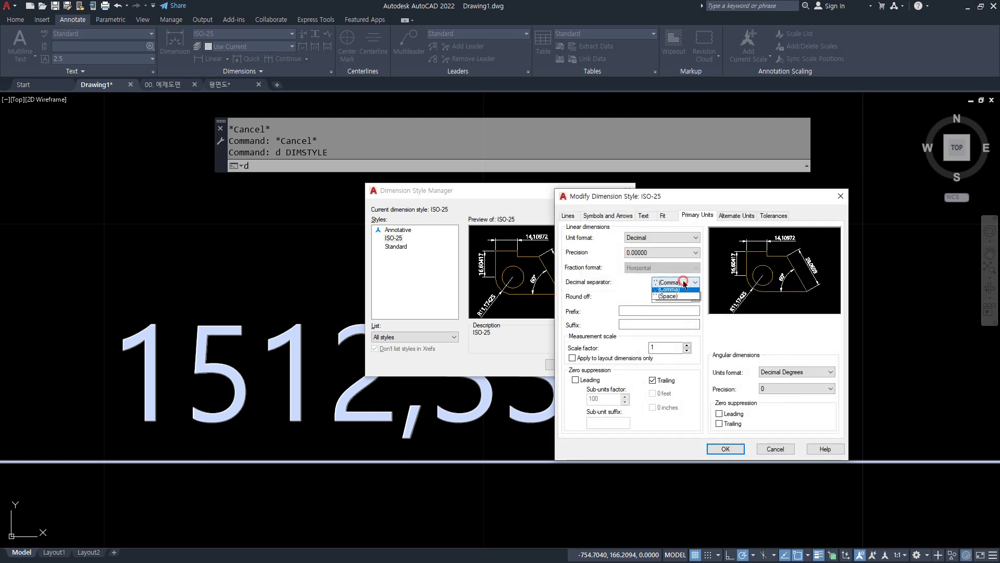
pyautogui.click(672, 290)
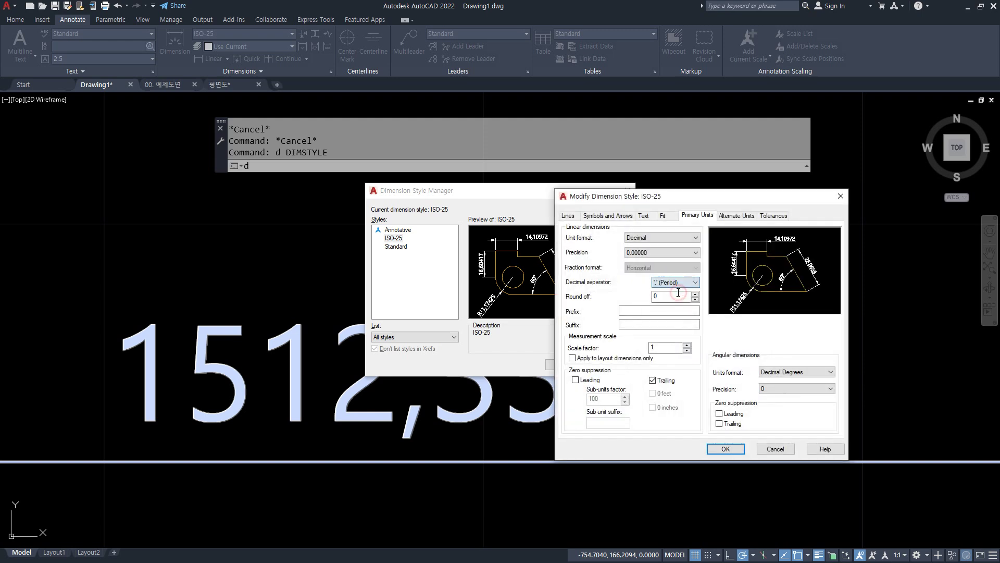
pyautogui.click(721, 451)
pyautogui.click(564, 364)
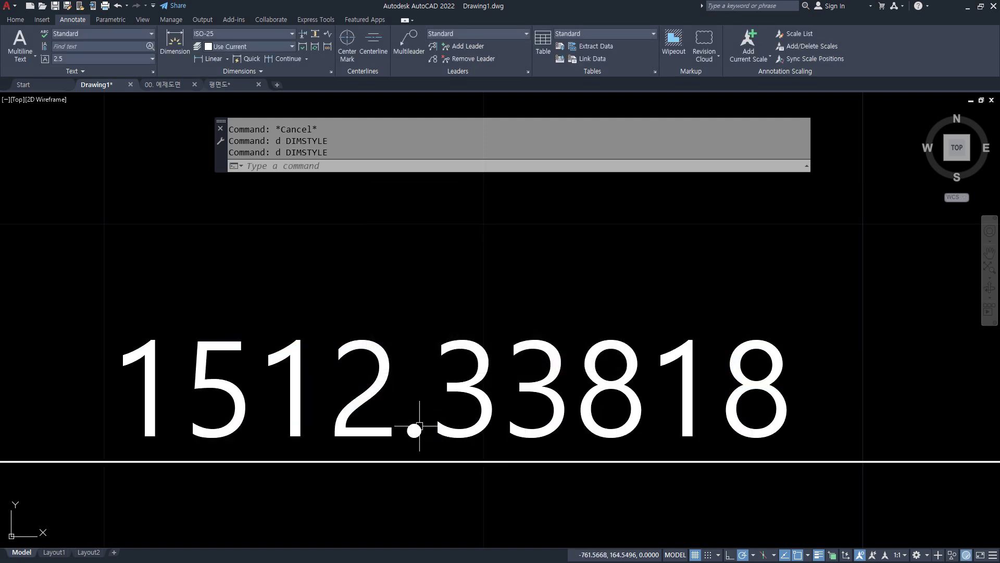
pyautogui.moveTo(173, 436); pyautogui.dragTo(174, 499)
# Step: Switch the ISO-25 style's linear unit format to Windows Desktop and apply it to the drawing
pyautogui.write('d')
pyautogui.press('Return')
pyautogui.click(618, 267)
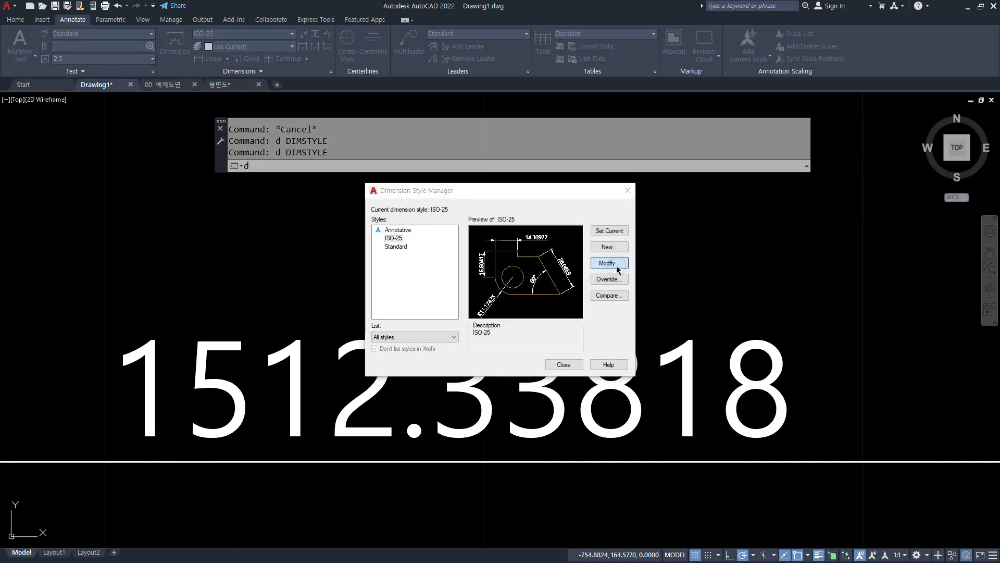
pyautogui.click(655, 239)
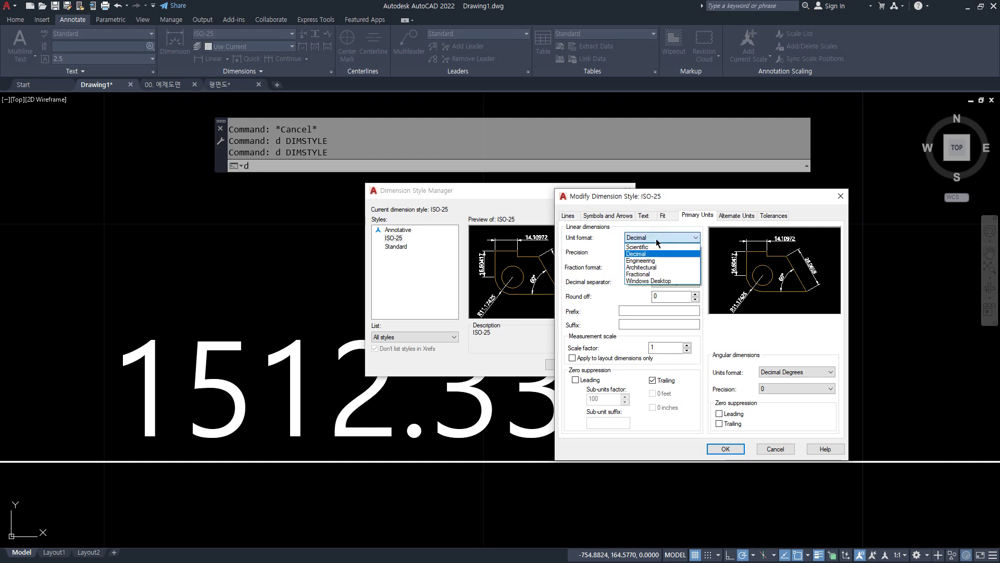
pyautogui.click(665, 284)
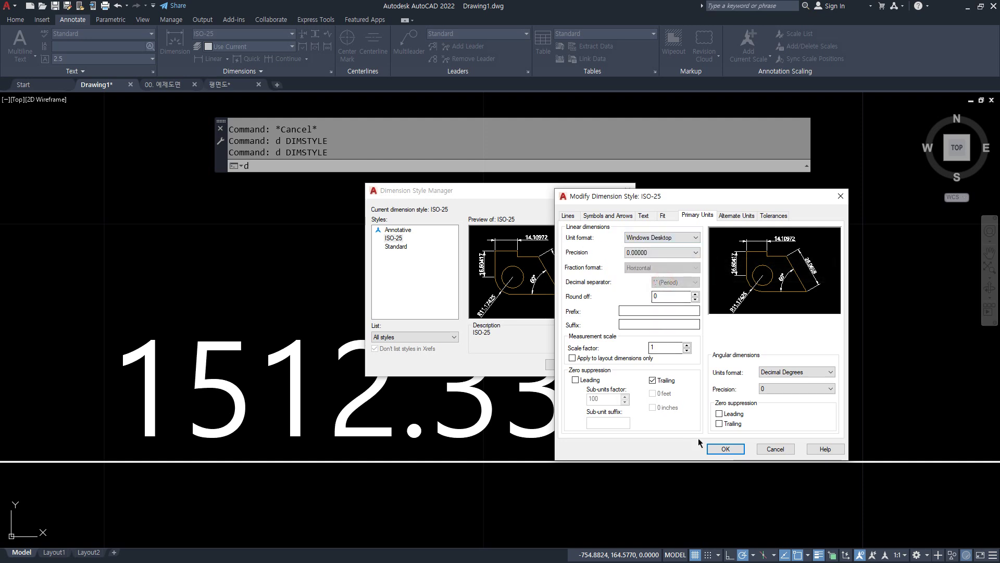
pyautogui.click(724, 449)
pyautogui.click(563, 365)
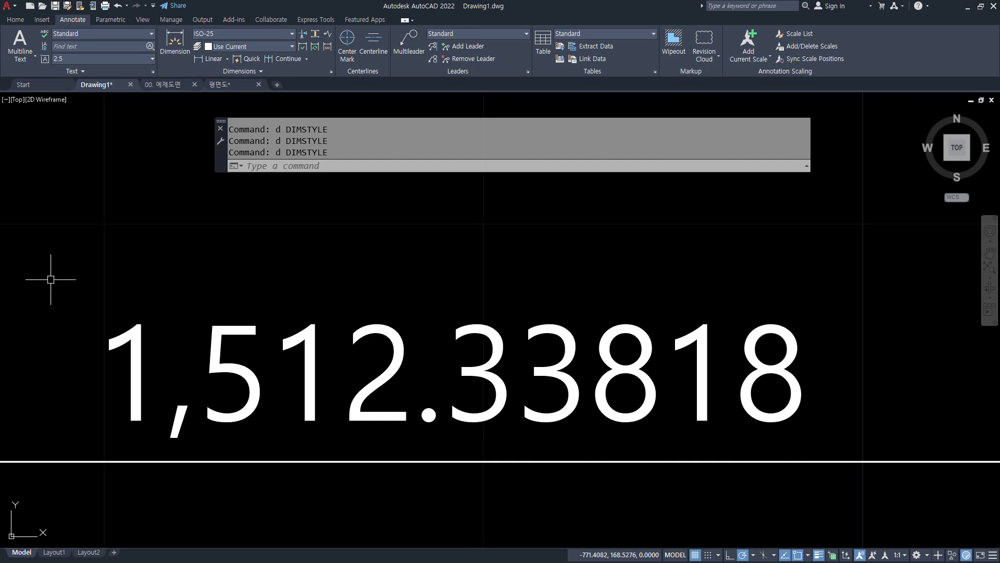
# Step: Turn off trailing zero suppression for the ISO-25 style's linear dimensions and apply the change to the drawing
pyautogui.write('d')
pyautogui.press('Return')
pyautogui.click(612, 264)
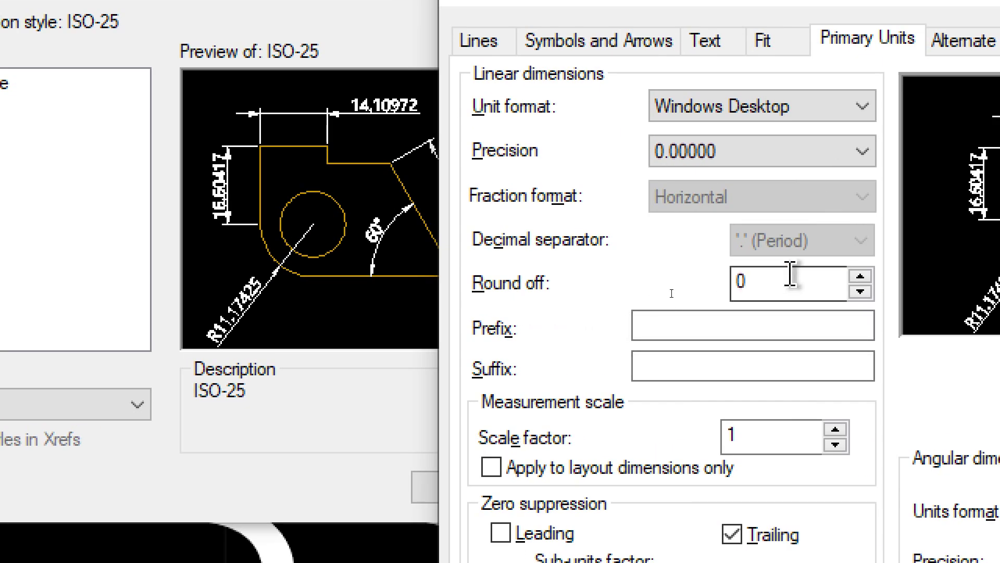
pyautogui.click(790, 282)
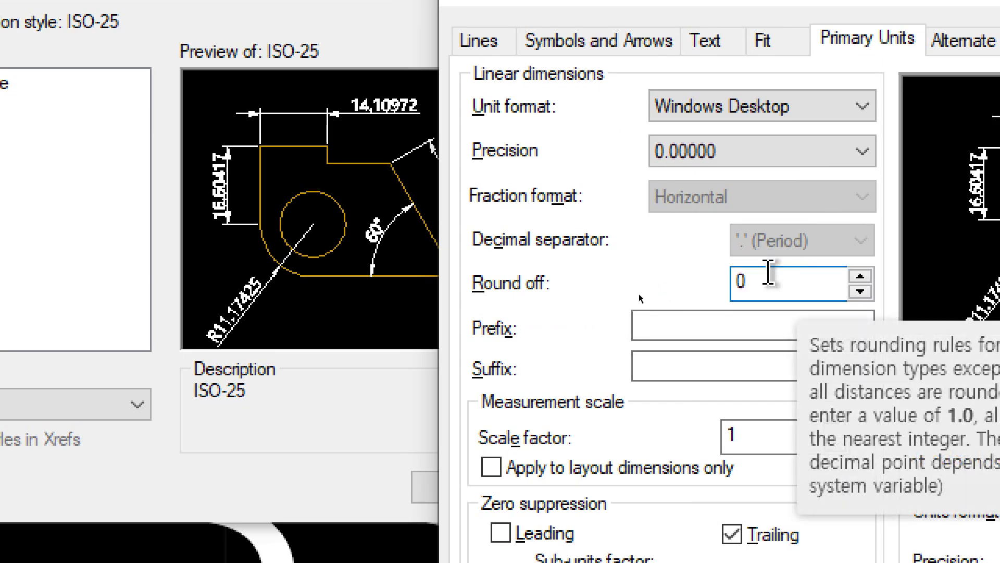
pyautogui.click(677, 321)
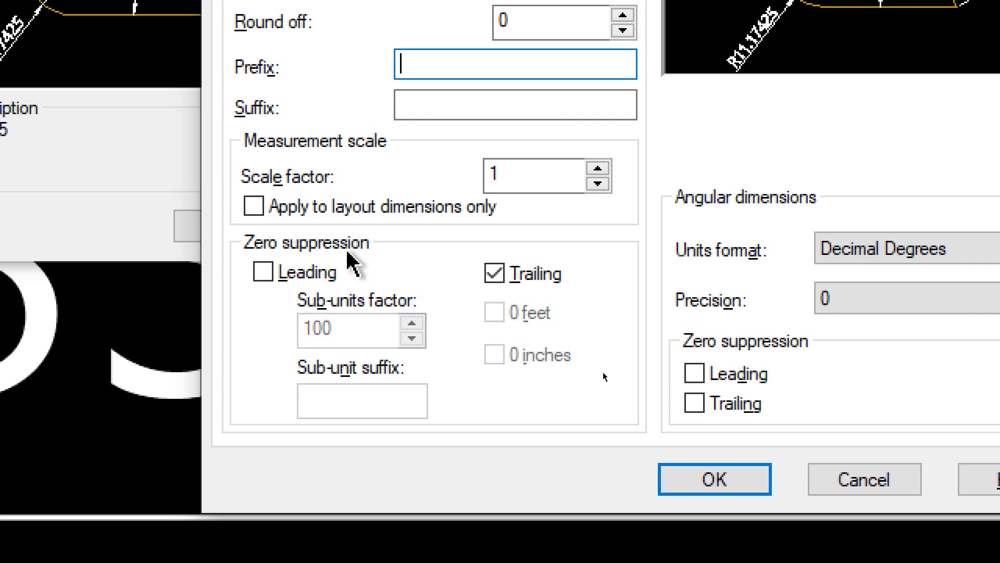
pyautogui.click(548, 284)
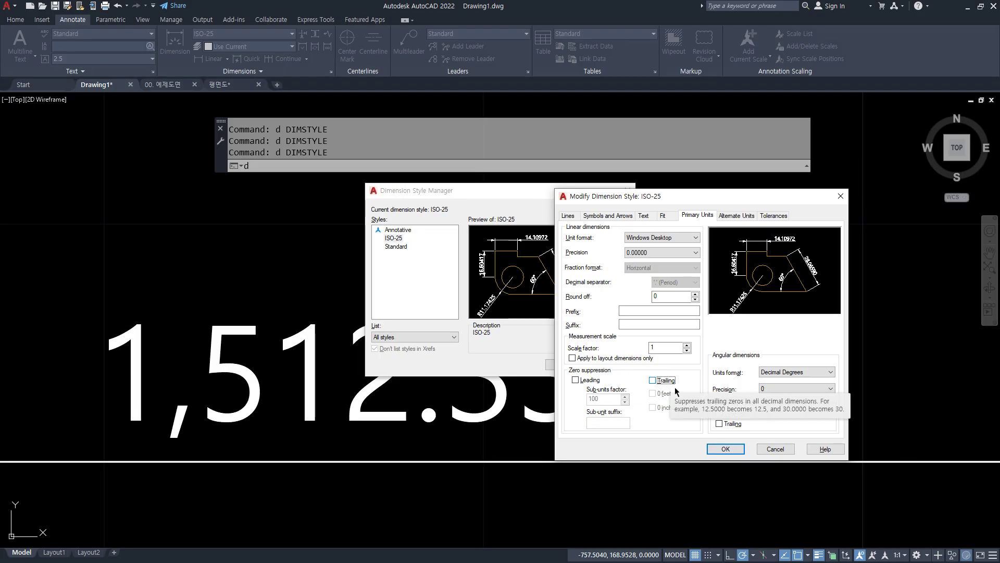
pyautogui.click(726, 448)
pyautogui.click(563, 364)
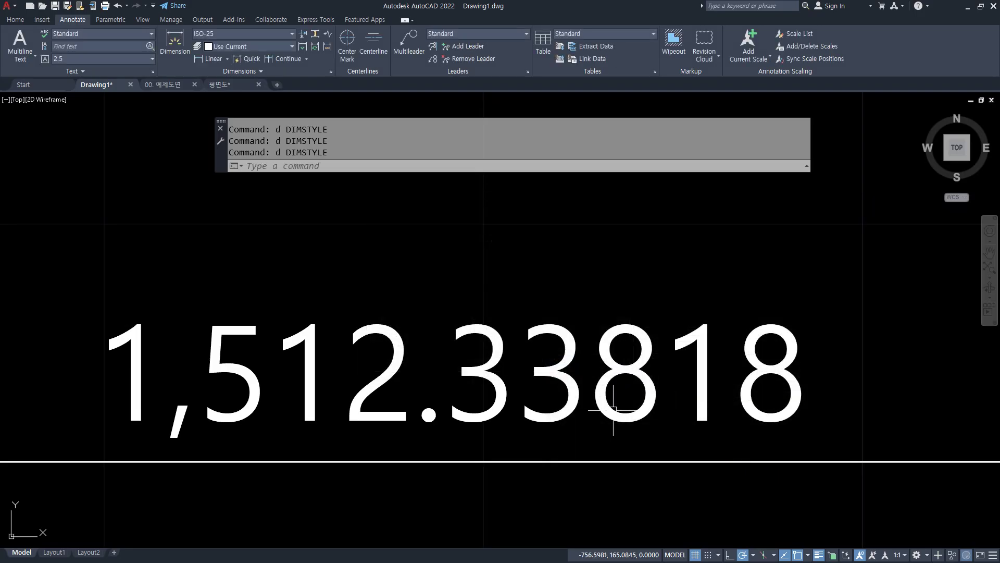
# Step: Examine the trailing zeros in the dimension spanning the two rectangles and in the narrow dimension beside it
pyautogui.scroll(-8, 867, 402)
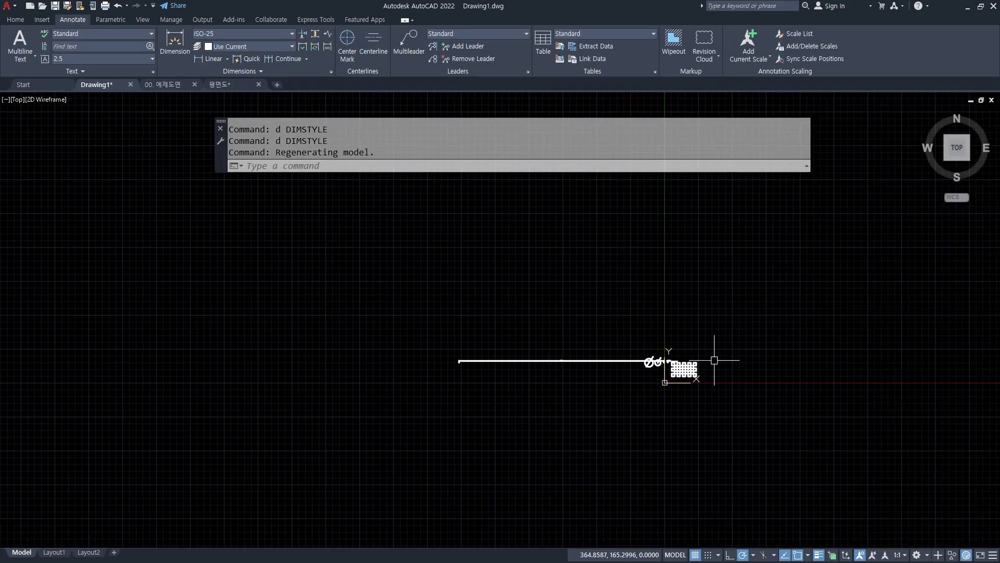
pyautogui.scroll(8, 634, 350)
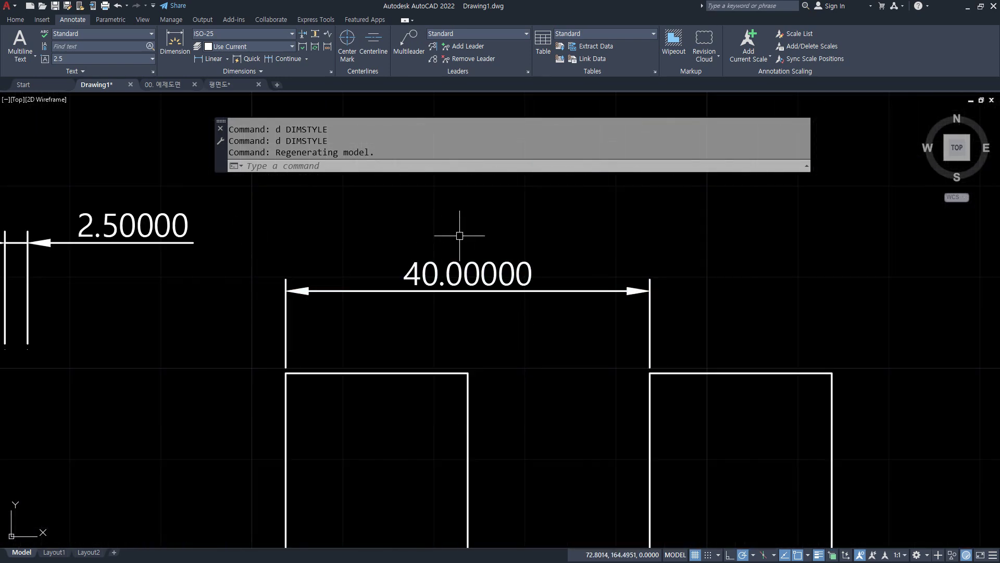
pyautogui.scroll(2, 458, 229)
pyautogui.moveTo(449, 336)
pyautogui.mouseDown()
pyautogui.moveTo(599, 293)
pyautogui.moveTo(490, 330)
pyautogui.mouseUp()
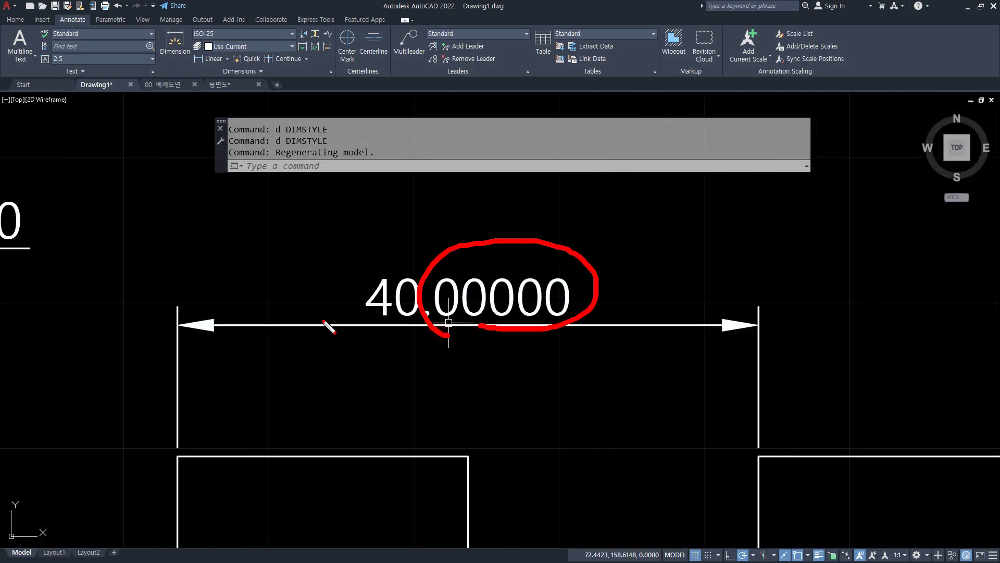
pyautogui.press('Escape')
pyautogui.moveTo(233, 284); pyautogui.dragTo(566, 290, button='middle')
pyautogui.moveTo(307, 267)
pyautogui.mouseDown()
pyautogui.moveTo(218, 184)
pyautogui.moveTo(301, 279)
pyautogui.mouseUp()
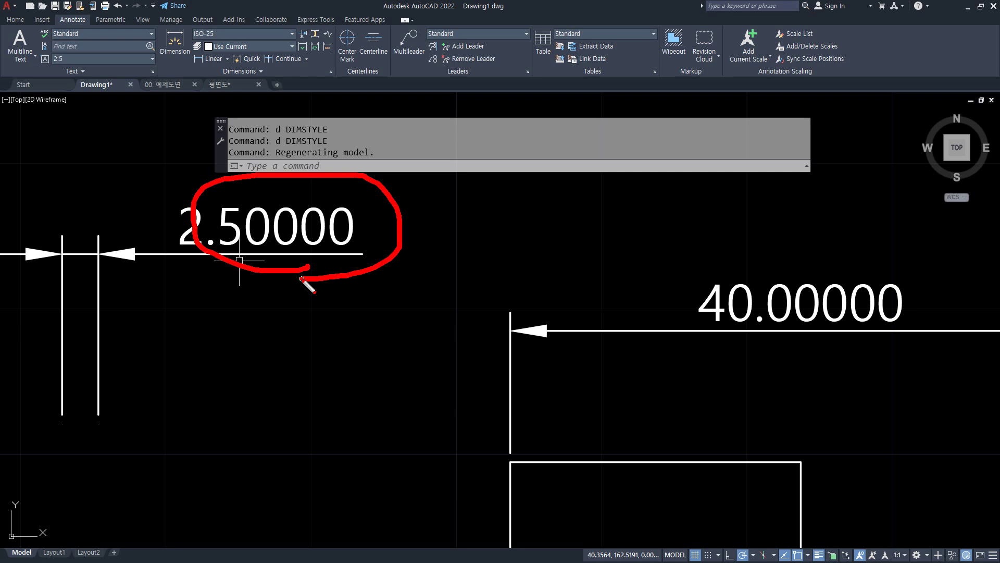
pyautogui.press('Escape')
# Step: Set the ISO-25 style's linear precision to 0.00 and check the decimals shown in the two dimensions
pyautogui.write('d')
pyautogui.press('Return')
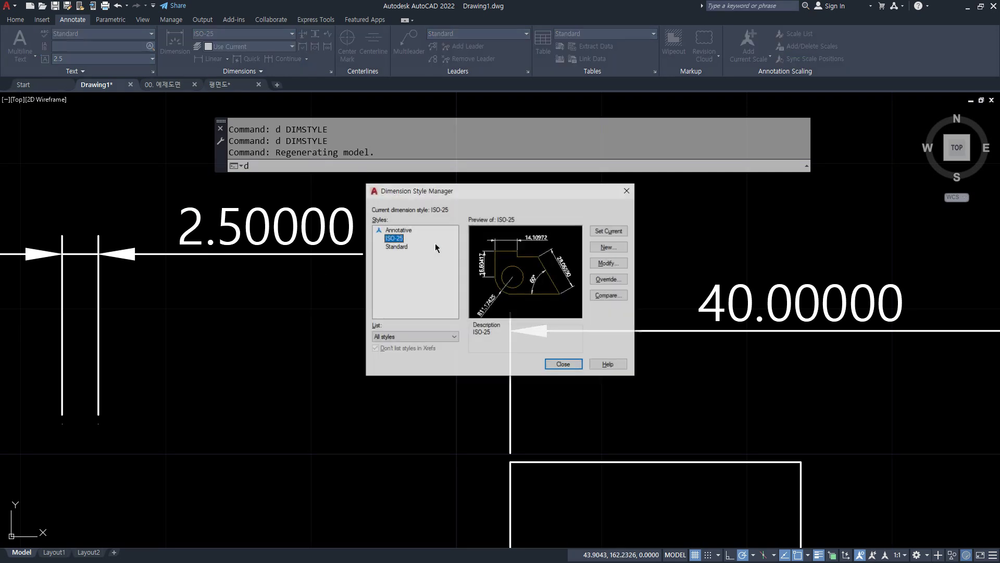
pyautogui.click(623, 261)
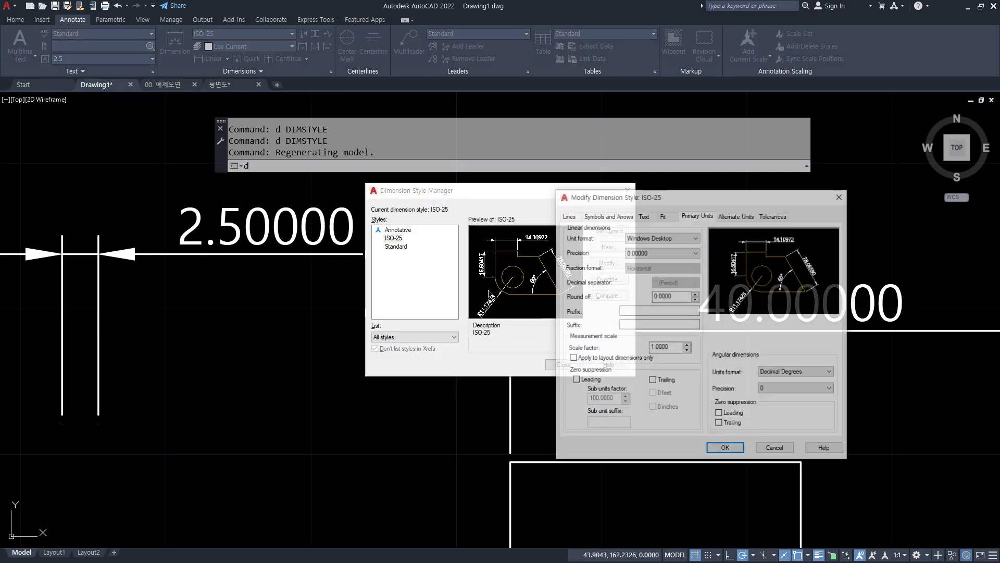
pyautogui.click(651, 253)
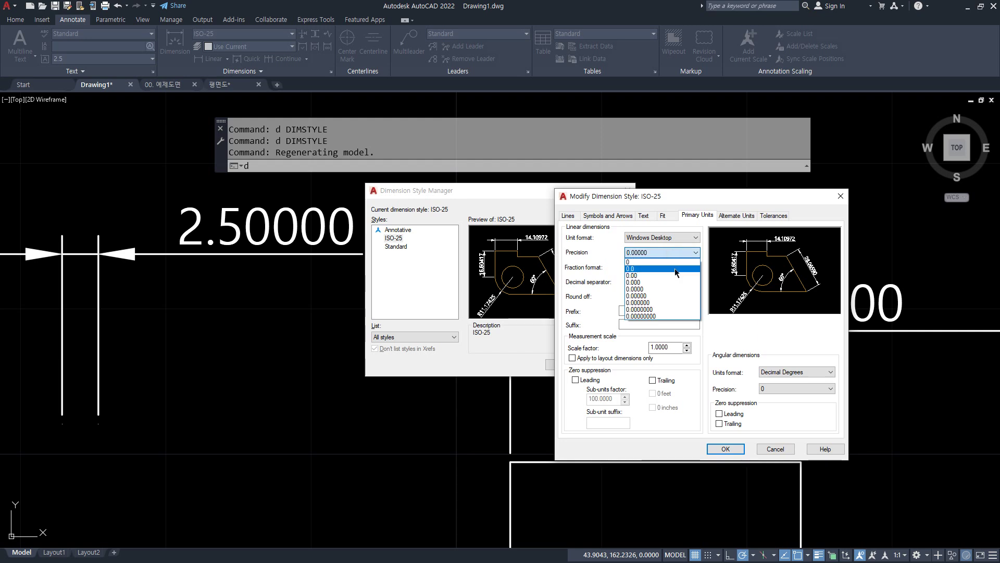
pyautogui.click(675, 275)
pyautogui.click(725, 449)
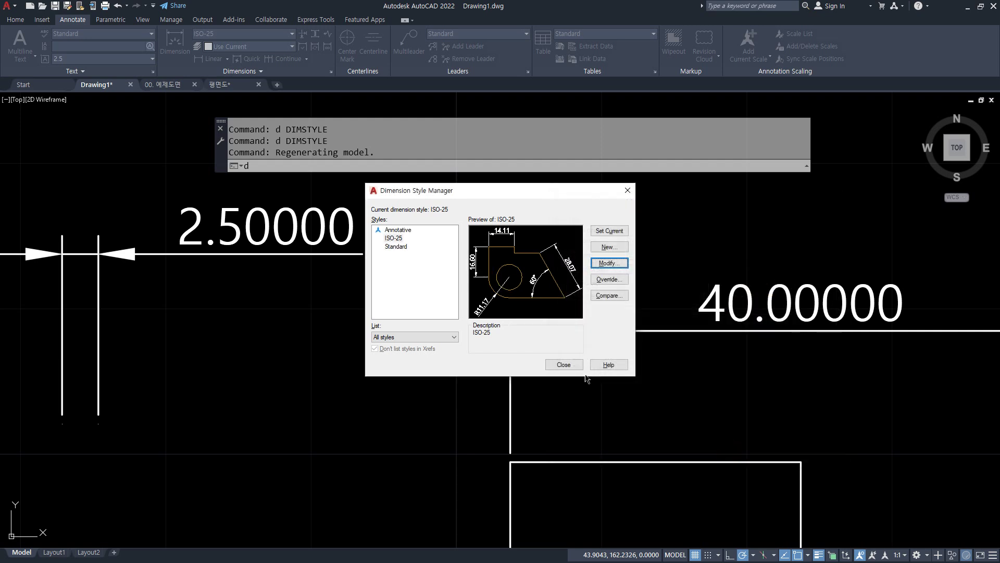
pyautogui.click(564, 364)
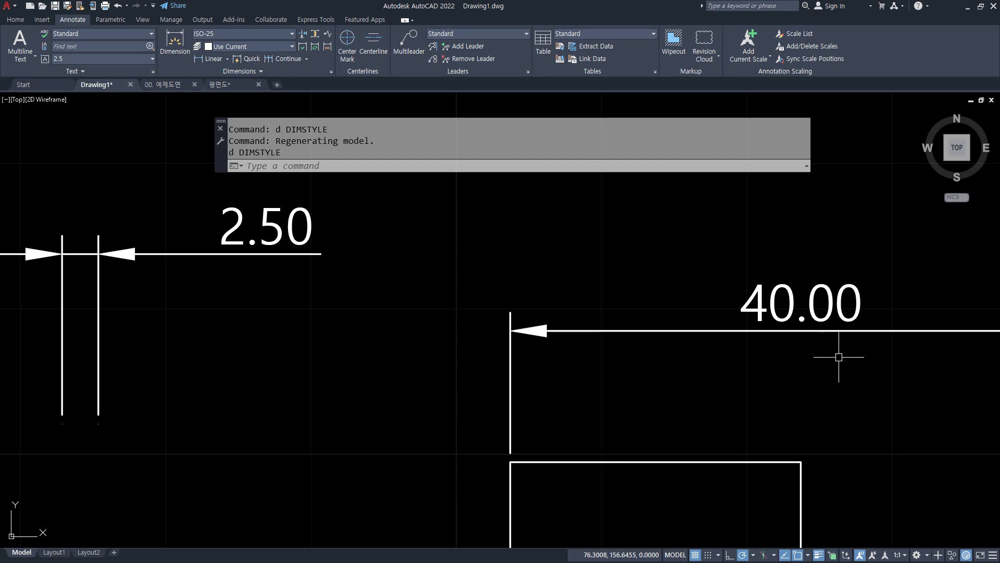
pyautogui.moveTo(836, 341)
pyautogui.mouseDown()
pyautogui.moveTo(795, 307)
pyautogui.moveTo(858, 350)
pyautogui.mouseUp()
pyautogui.moveTo(340, 270)
pyautogui.mouseDown()
pyautogui.moveTo(265, 258)
pyautogui.moveTo(353, 275)
pyautogui.mouseUp()
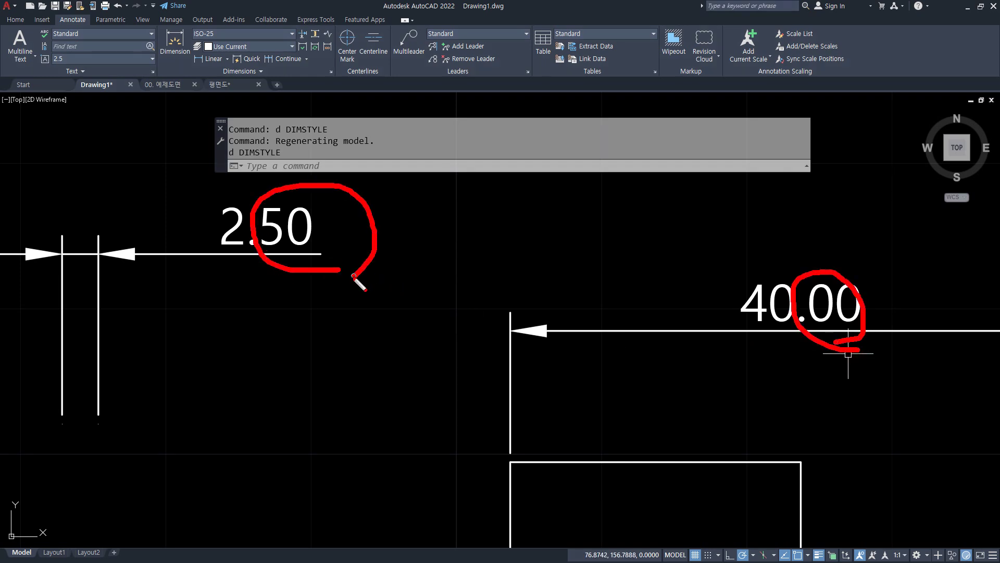
pyautogui.press('Escape')
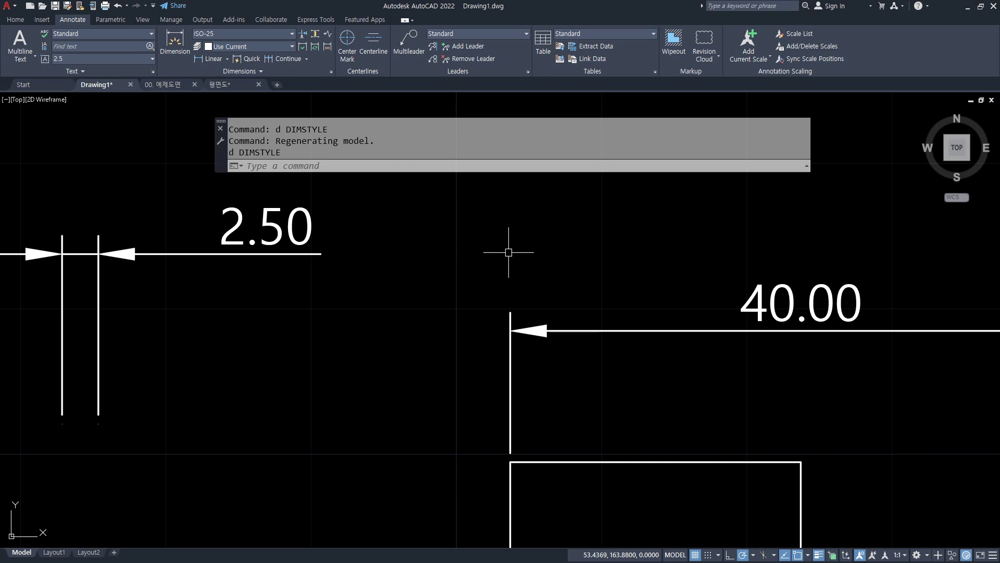
# Step: Turn on trailing zero suppression for the ISO-25 style's linear dimensions and apply it to the drawing
pyautogui.write('d')
pyautogui.press('Return')
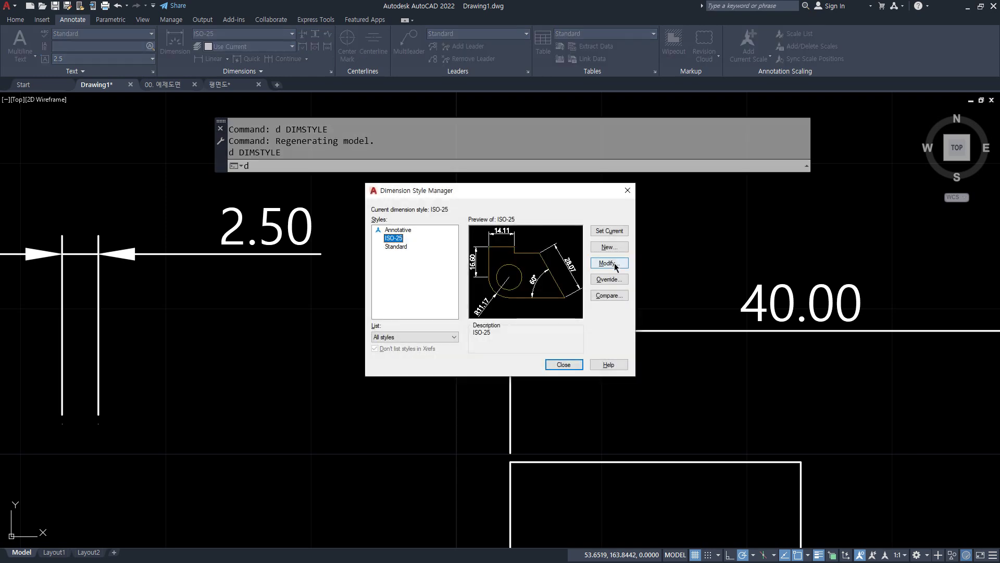
pyautogui.click(609, 263)
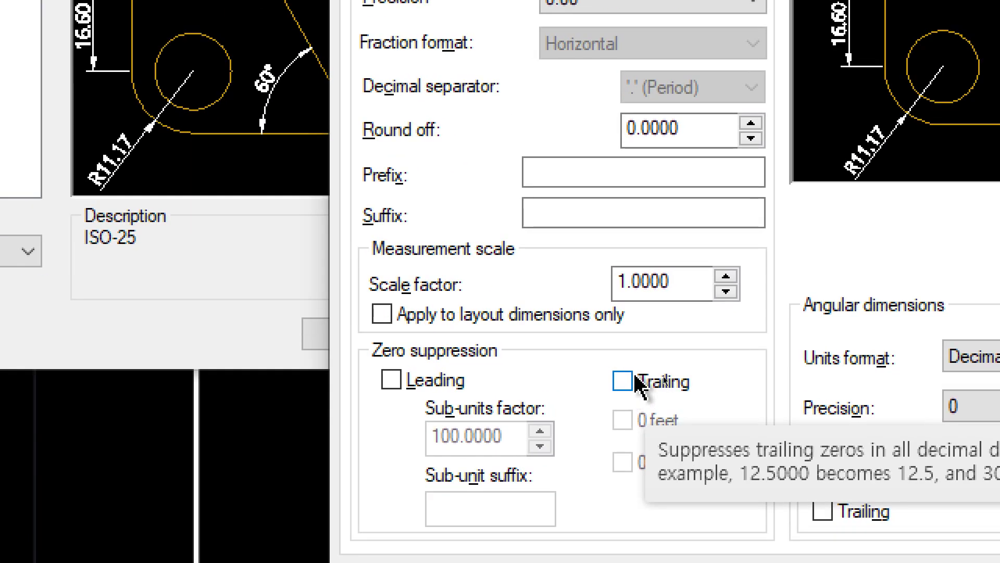
pyautogui.click(623, 381)
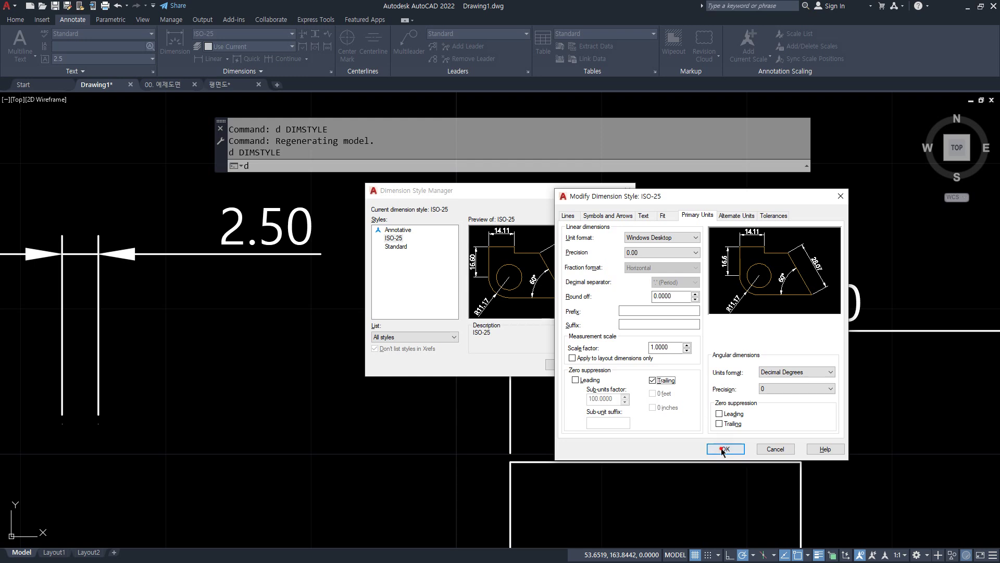
pyautogui.click(724, 449)
pyautogui.click(568, 368)
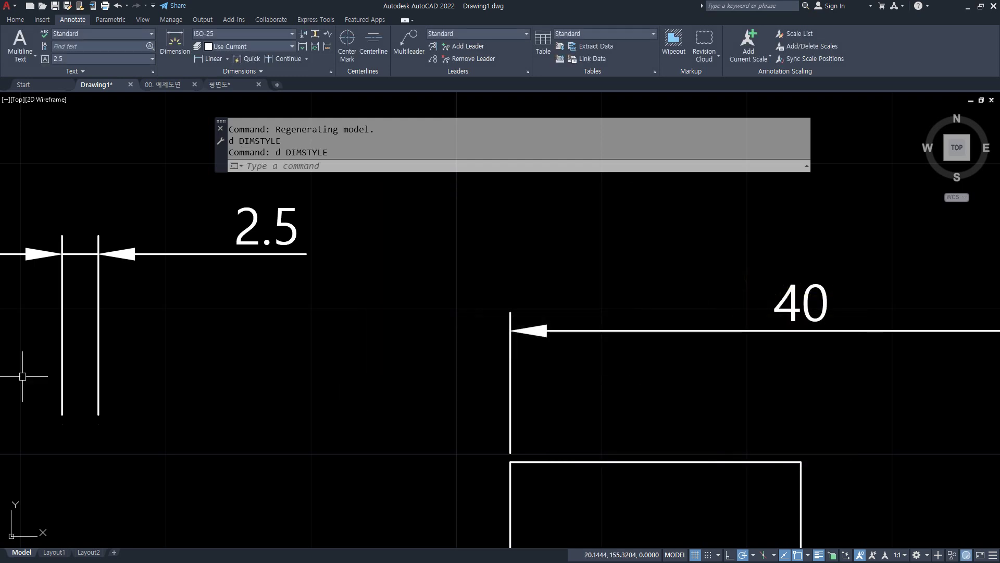
# Step: Place a 0.5-unit horizontal linear dimension in the empty space beside the 2.5 dimension and check its leading zero
pyautogui.scroll(-2, 237, 326)
pyautogui.moveTo(269, 366); pyautogui.dragTo(615, 365, button='middle')
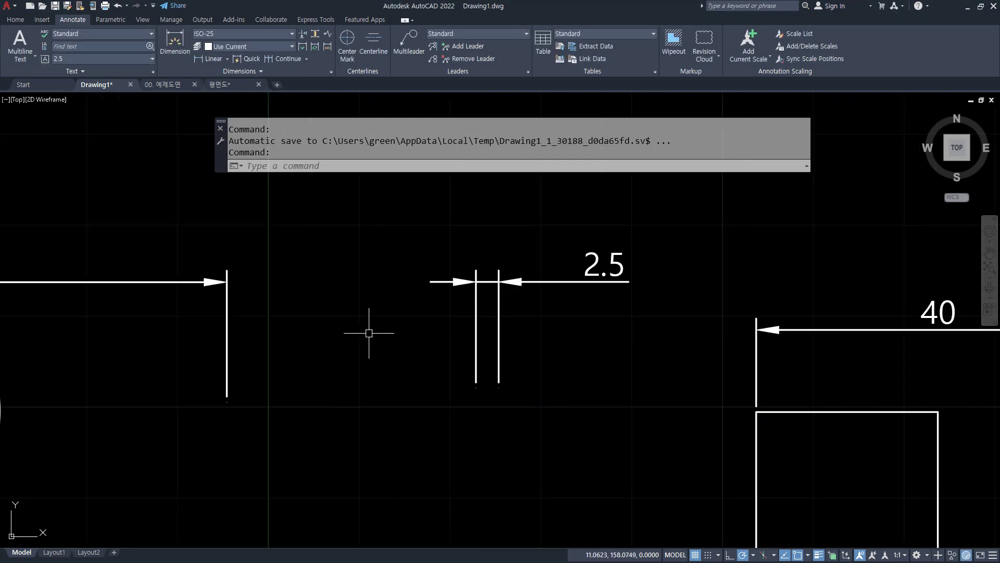
pyautogui.scroll(4, 313, 373)
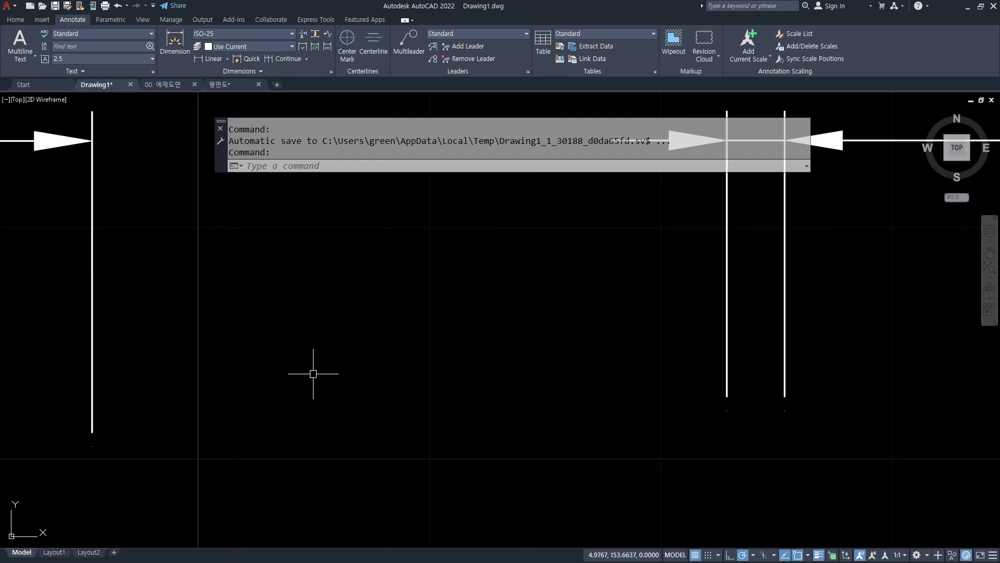
pyautogui.click(211, 58)
pyautogui.click(255, 396)
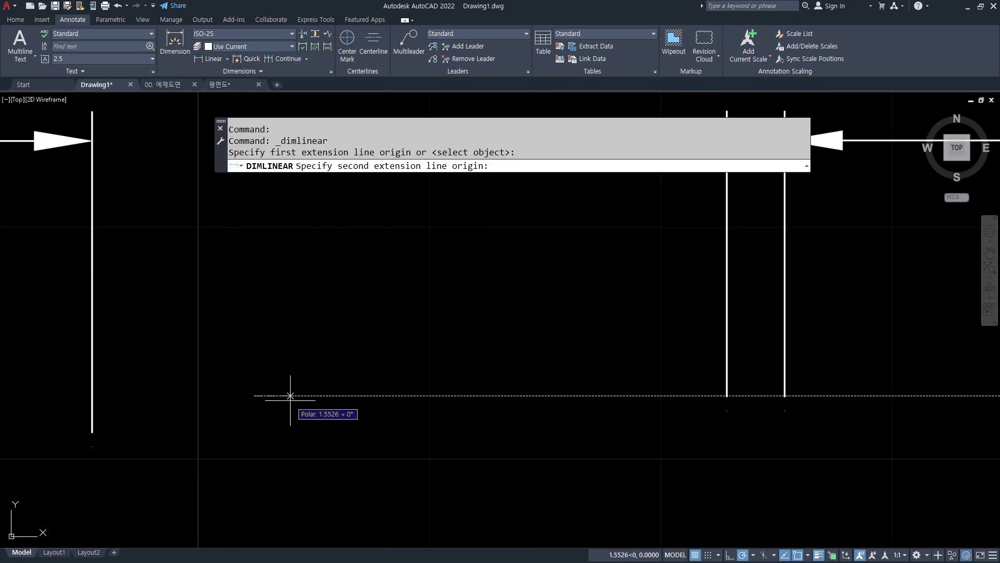
pyautogui.write('0.5')
pyautogui.press('Return')
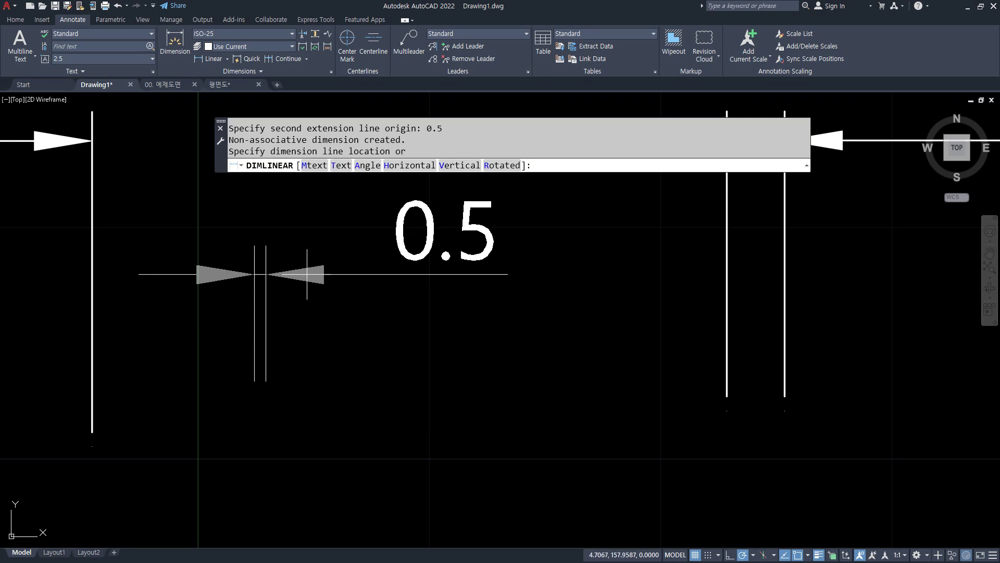
pyautogui.click(446, 270)
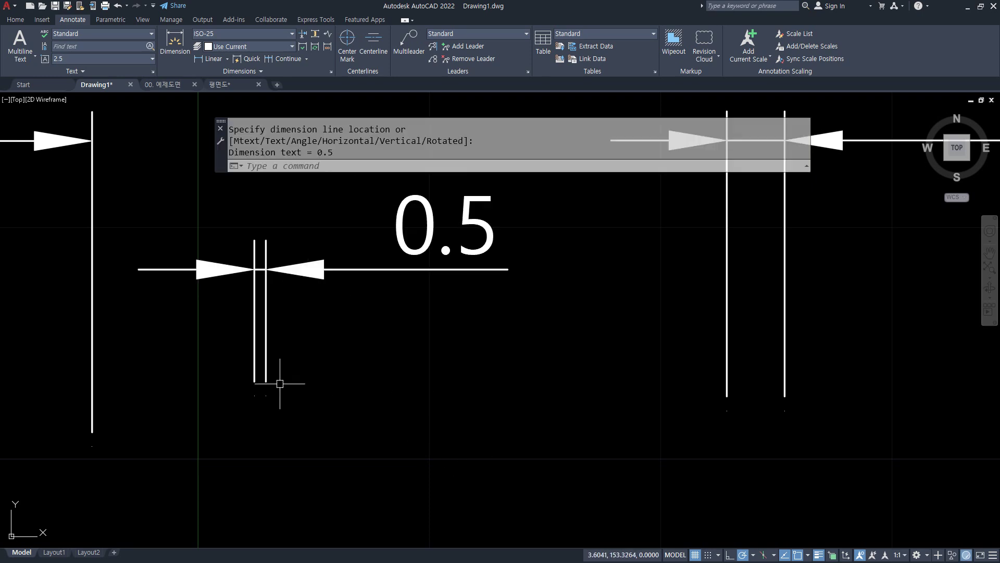
pyautogui.moveTo(500, 312)
pyautogui.mouseDown()
pyautogui.moveTo(384, 160)
pyautogui.moveTo(498, 338)
pyautogui.mouseUp()
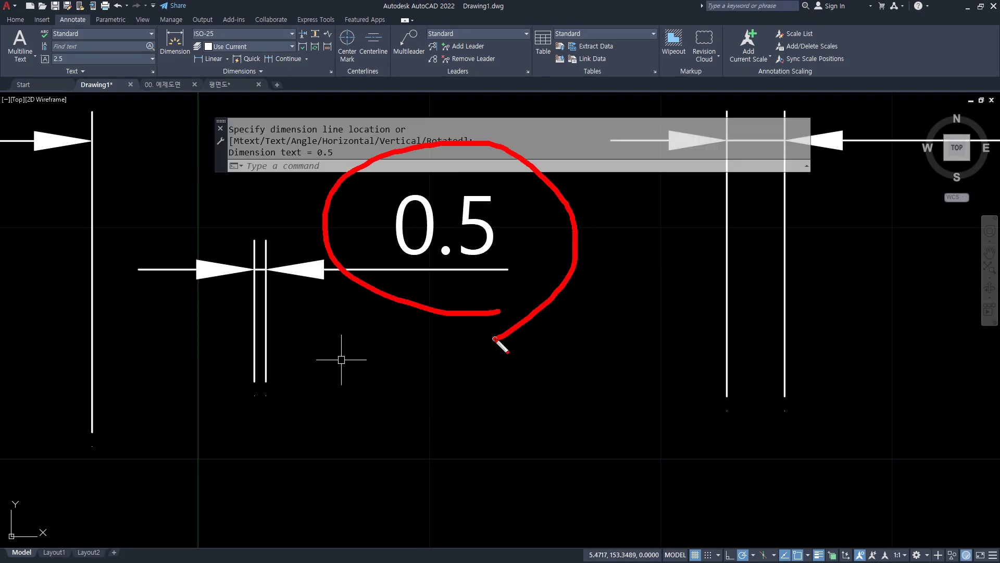
pyautogui.press('Escape')
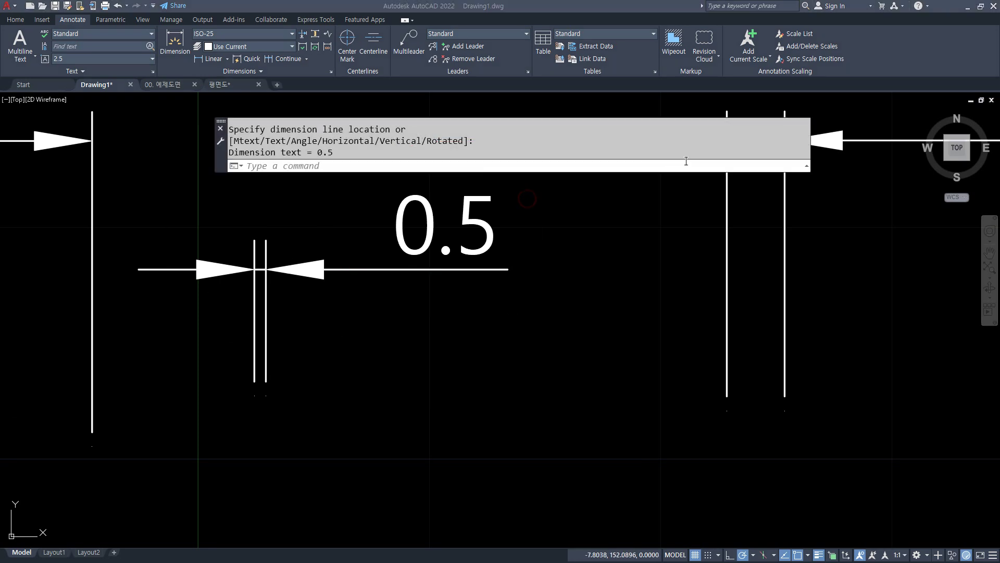
# Step: Turn on leading zero suppression in the ISO-25 style, keep trailing suppression on, and apply it to the 0.5 dimension
pyautogui.write('d')
pyautogui.press('Return')
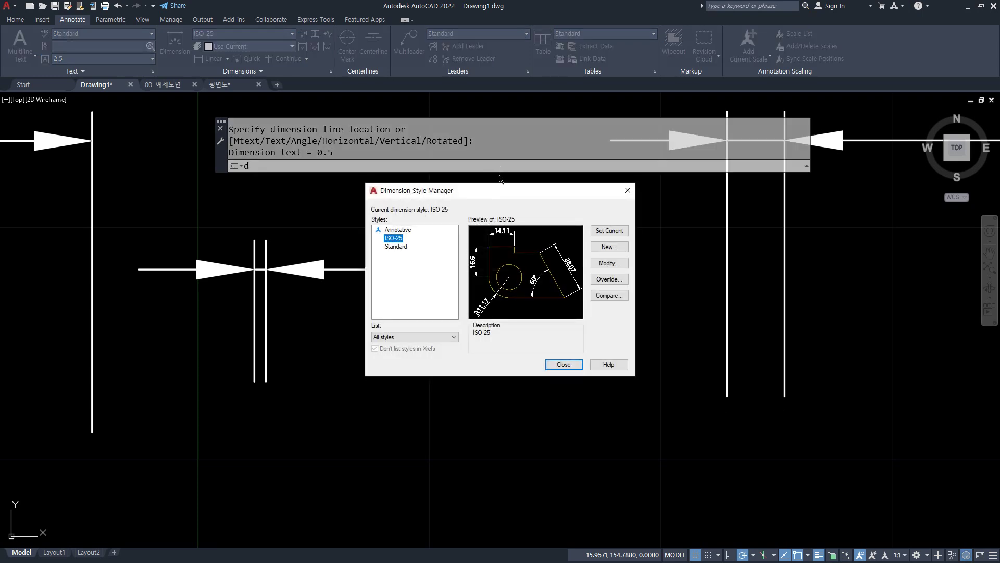
pyautogui.click(831, 267)
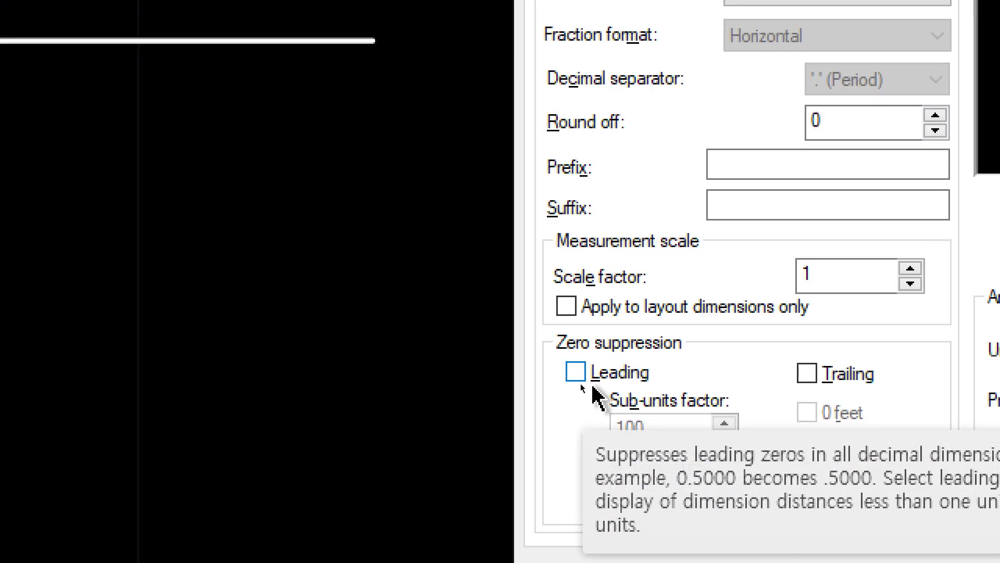
pyautogui.click(832, 382)
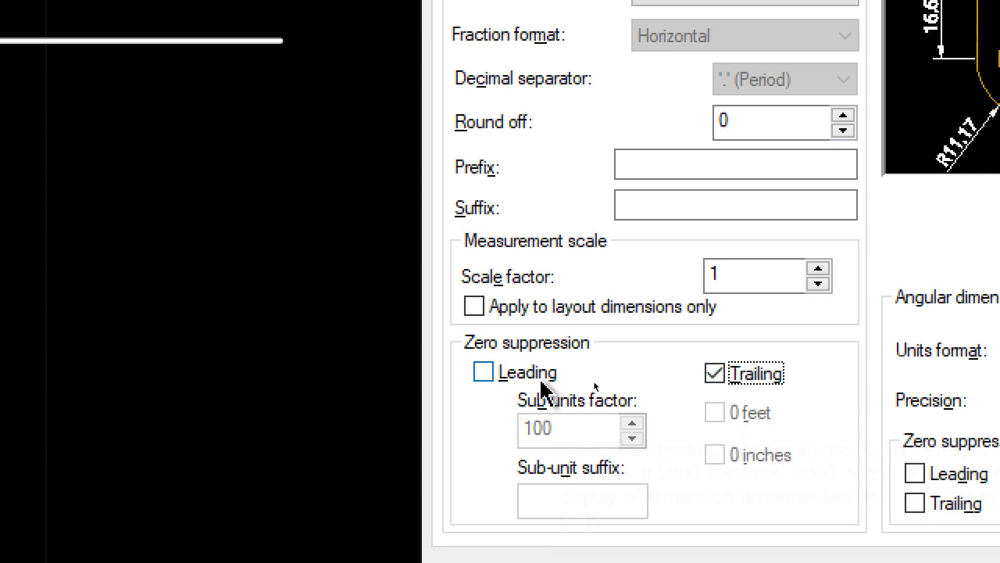
pyautogui.click(526, 374)
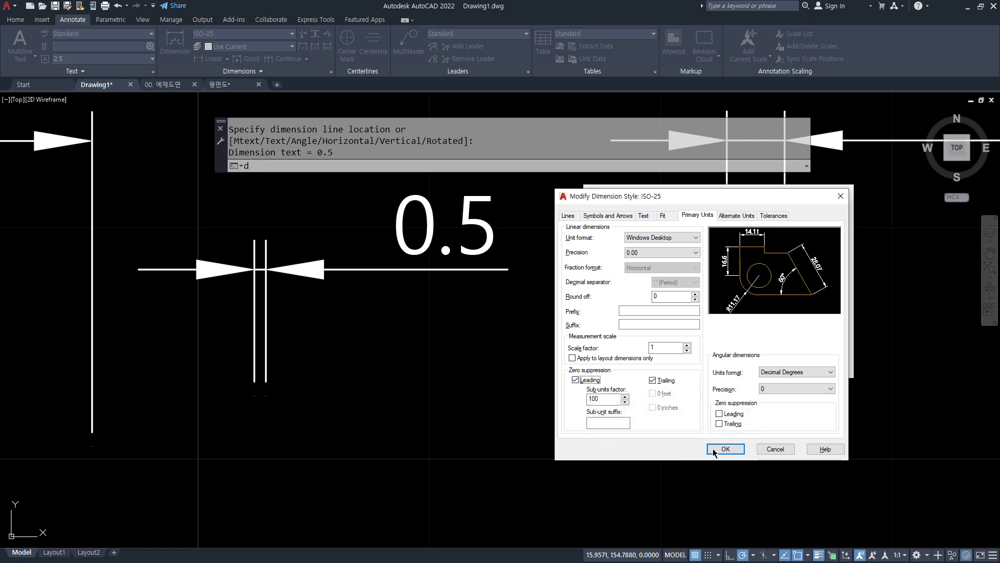
pyautogui.click(721, 449)
pyautogui.click(781, 366)
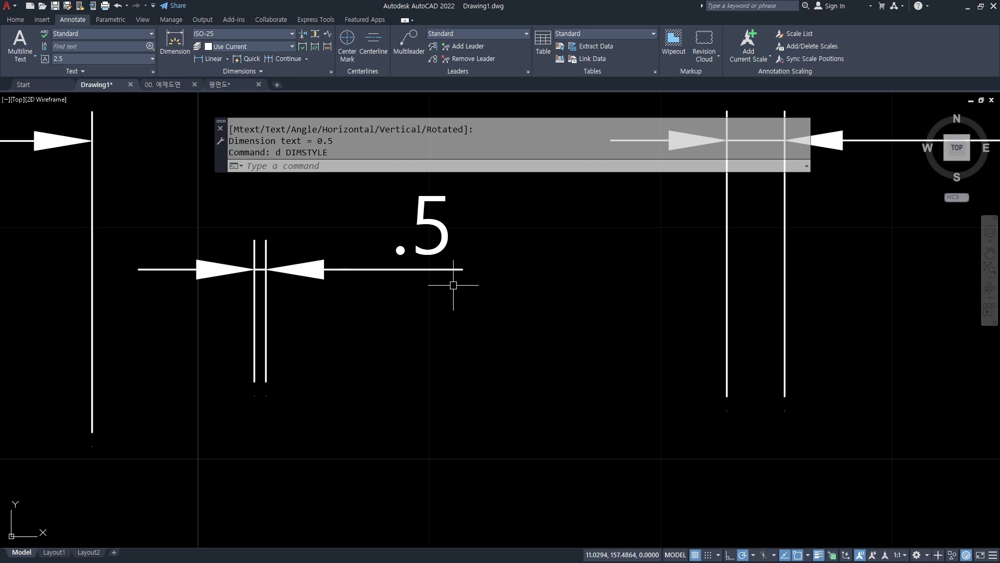
pyautogui.write('d')
pyautogui.press('Return')
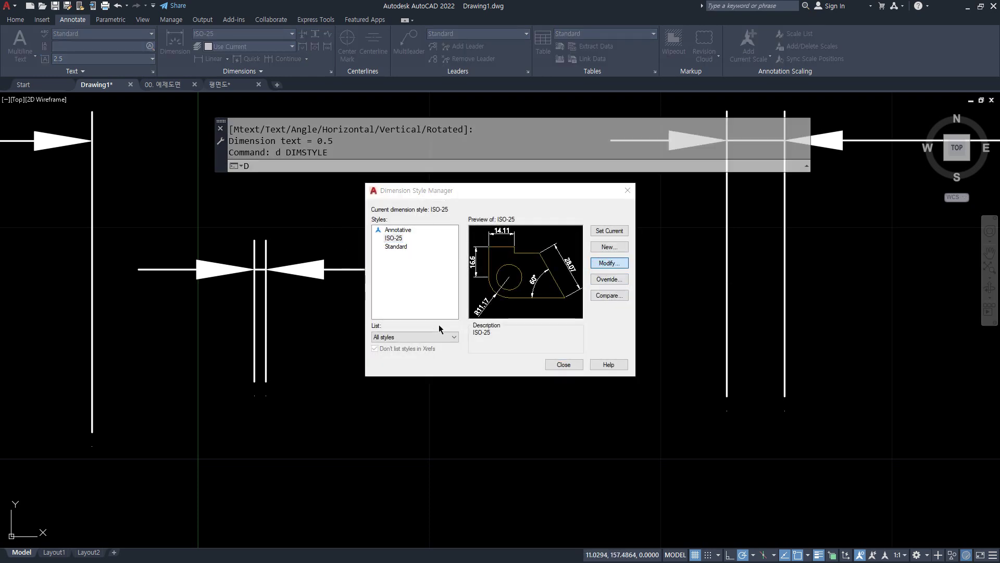
pyautogui.click(609, 262)
pyautogui.click(680, 206)
pyautogui.click(569, 376)
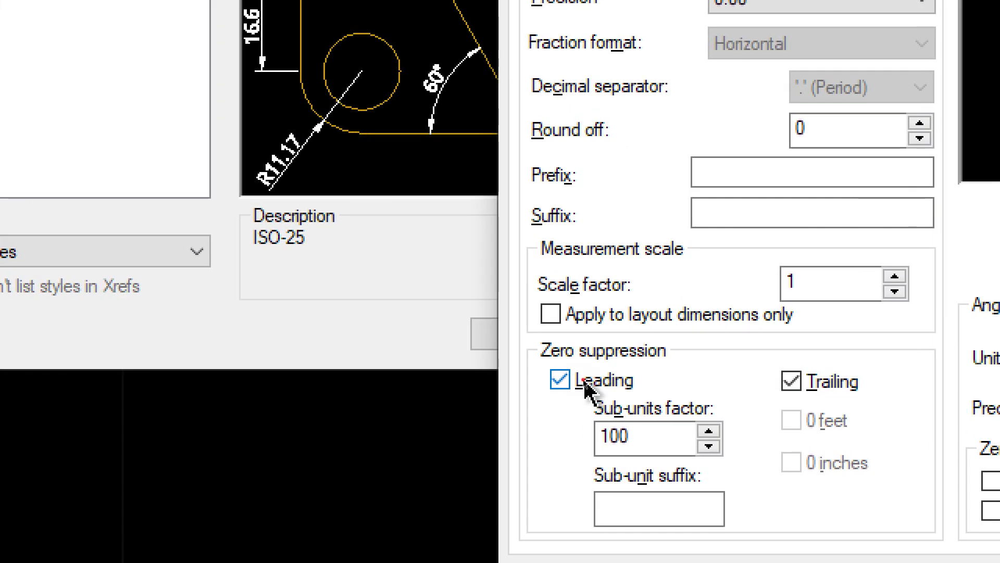
pyautogui.click(584, 384)
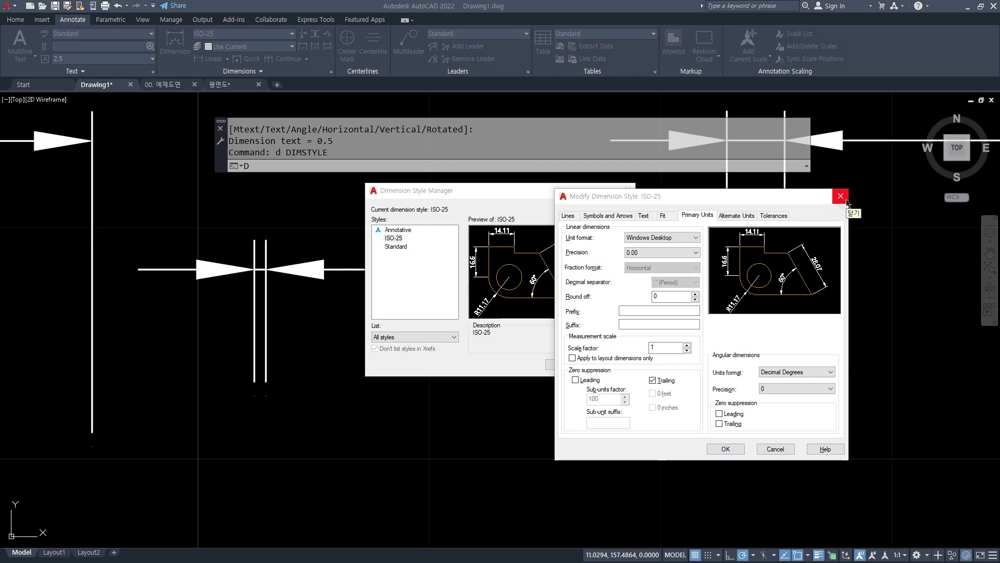
pyautogui.click(840, 195)
pyautogui.press('Escape')
# Step: Draw a horizontal line above the 40 dimension and a slanted line rising from its left end at about 50 degrees
pyautogui.scroll(-4, 536, 333)
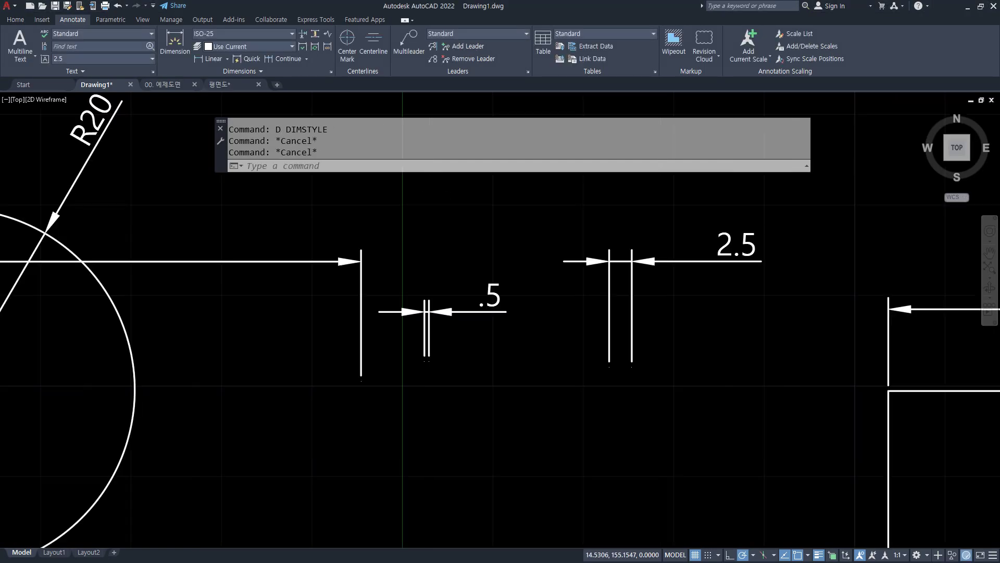
pyautogui.scroll(-5, 551, 313)
pyautogui.write('l')
pyautogui.press('Return')
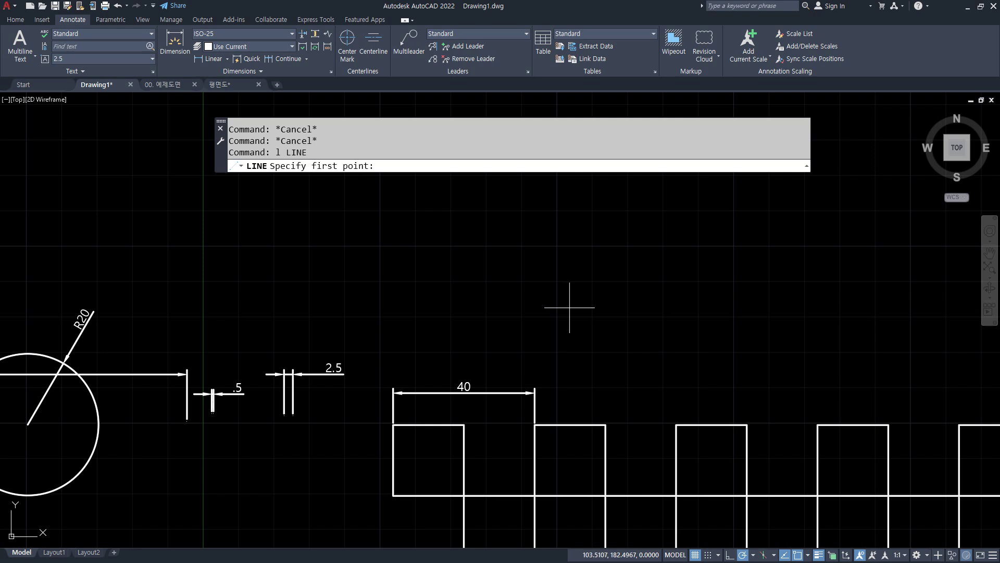
pyautogui.click(622, 314)
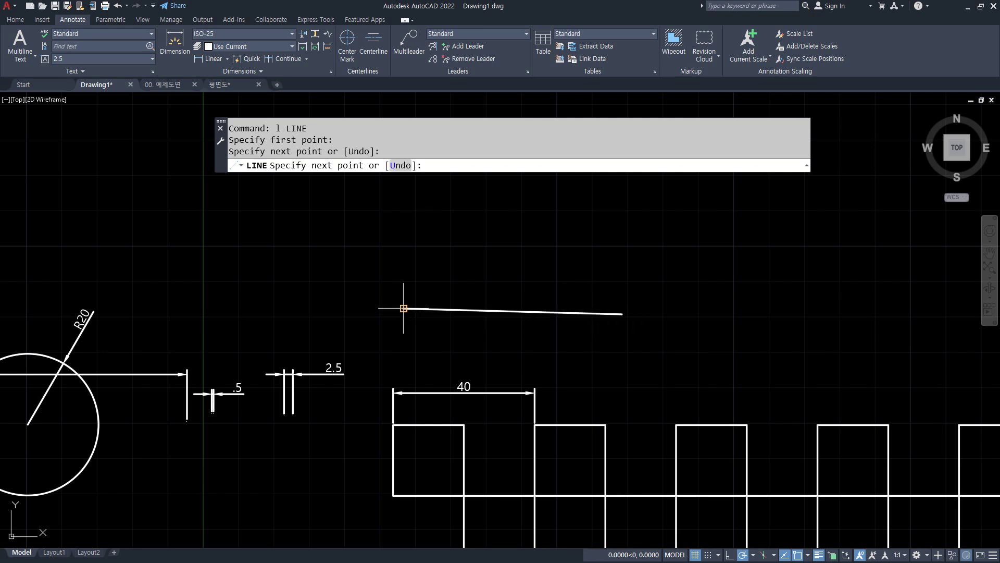
pyautogui.click(391, 314)
pyautogui.click(393, 308)
pyautogui.hotkey('ctrl', 'z')
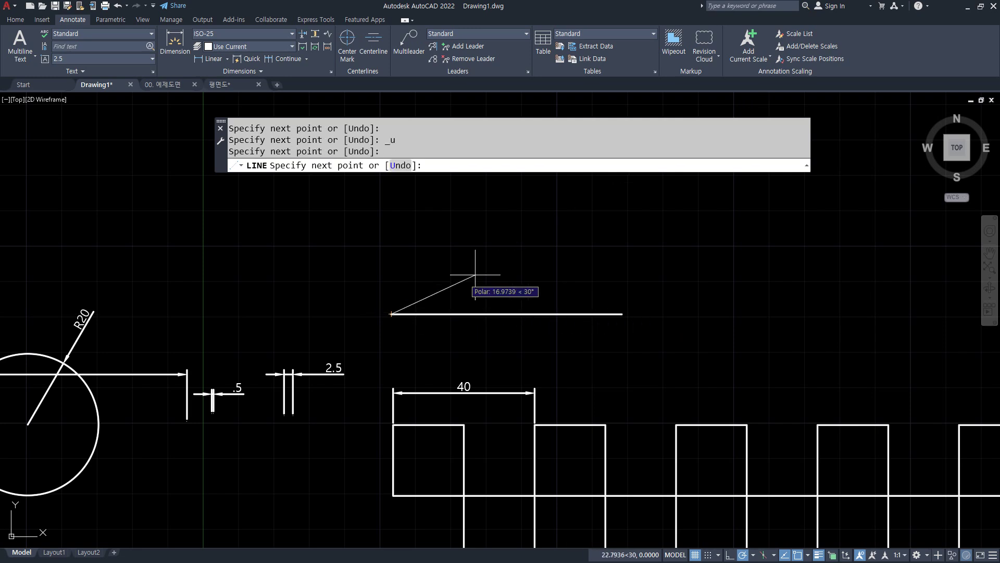
pyautogui.click(499, 184)
pyautogui.press('Escape')
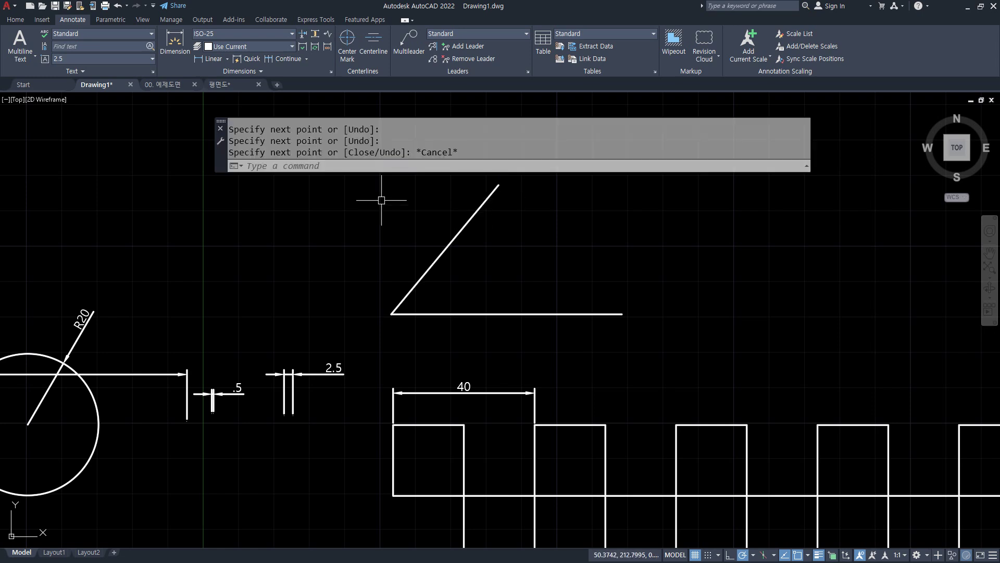
# Step: Place an angular dimension between the slanted line and the horizontal line, with its arc inside the angle
pyautogui.scroll(2, 474, 251)
pyautogui.click(227, 58)
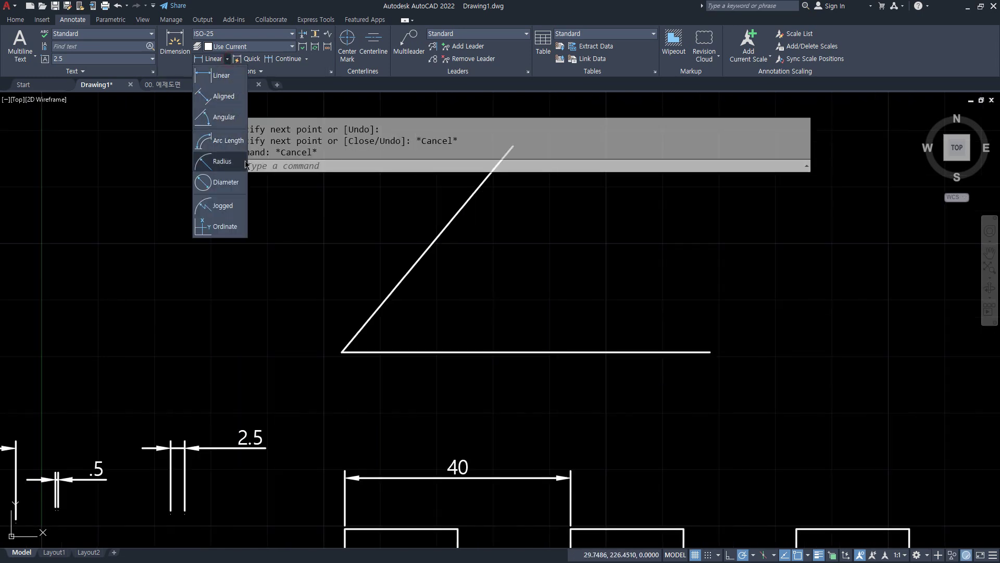
pyautogui.click(224, 116)
pyautogui.click(417, 261)
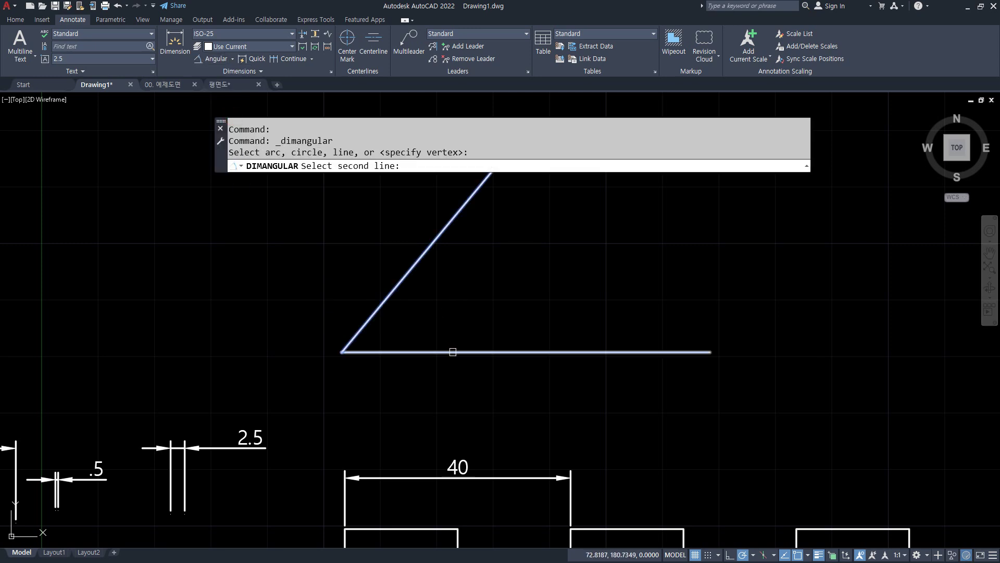
pyautogui.click(452, 352)
pyautogui.click(463, 312)
pyautogui.scroll(2, 478, 303)
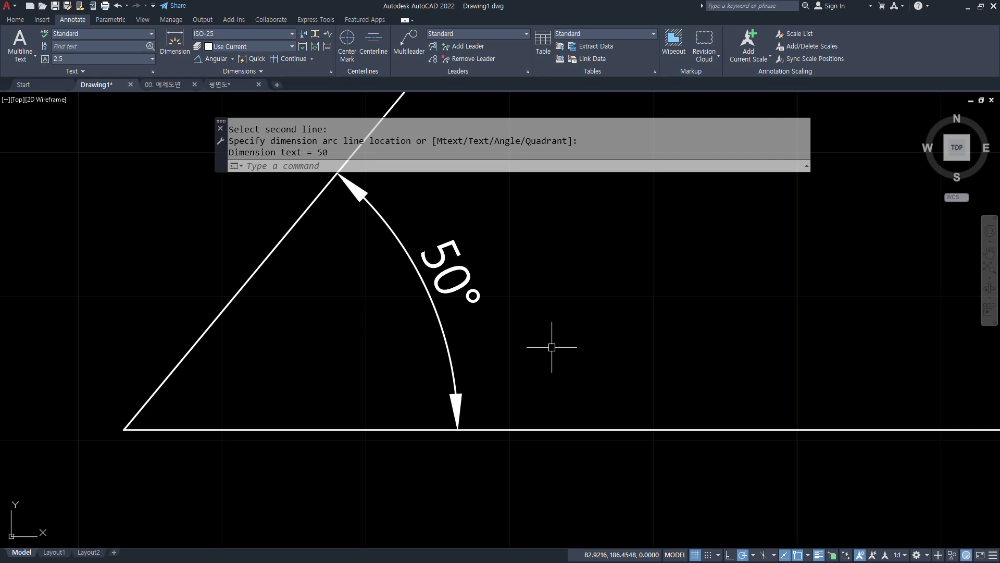
pyautogui.moveTo(355, 342); pyautogui.dragTo(286, 353, button='middle')
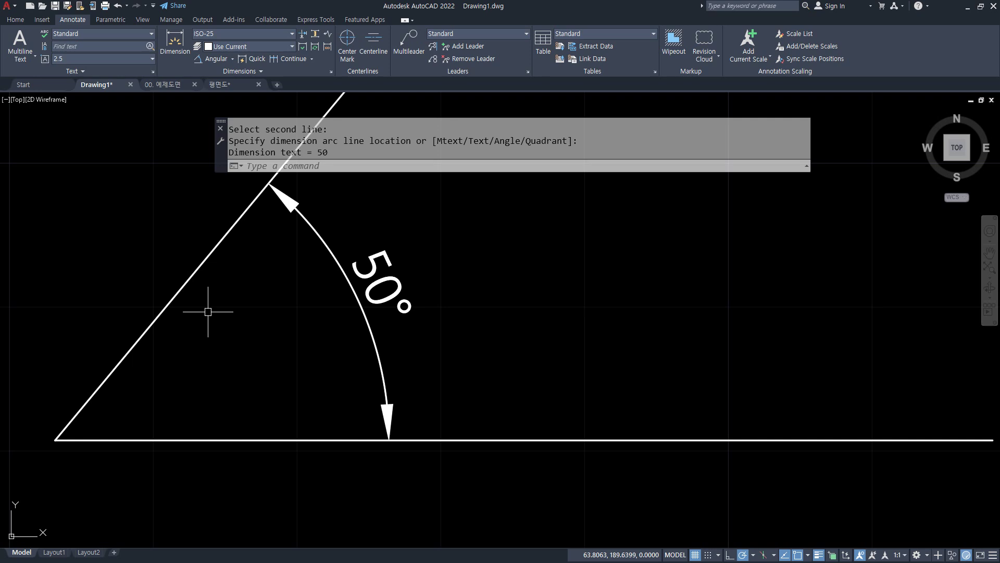
# Step: Keep the ISO-25 style's angular units in Decimal Degrees, set angular precision to 0.00, turn on angular trailing zero suppression, and apply the changes
pyautogui.write('d')
pyautogui.press('Return')
pyautogui.moveTo(514, 190); pyautogui.dragTo(745, 193)
pyautogui.click(832, 264)
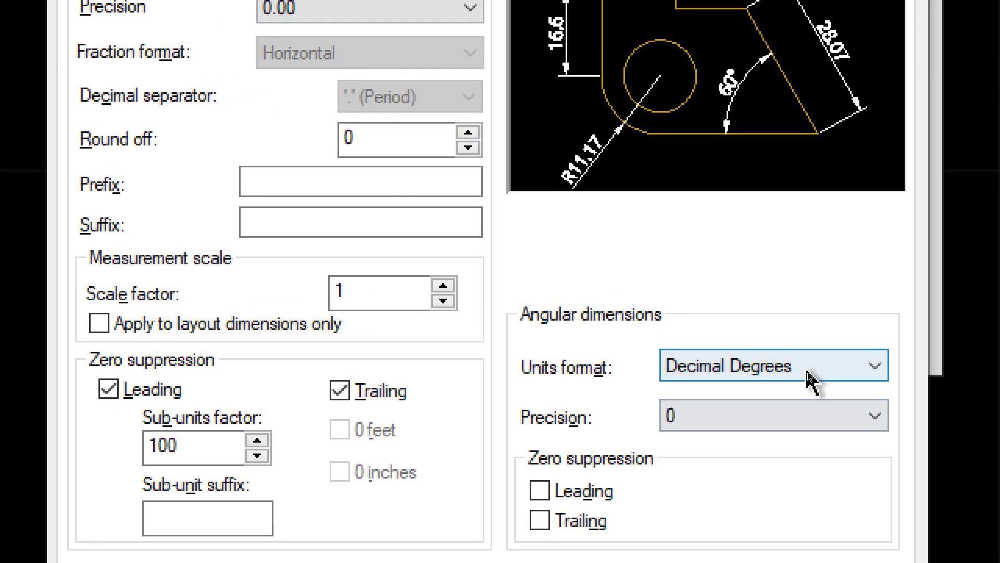
pyautogui.click(800, 366)
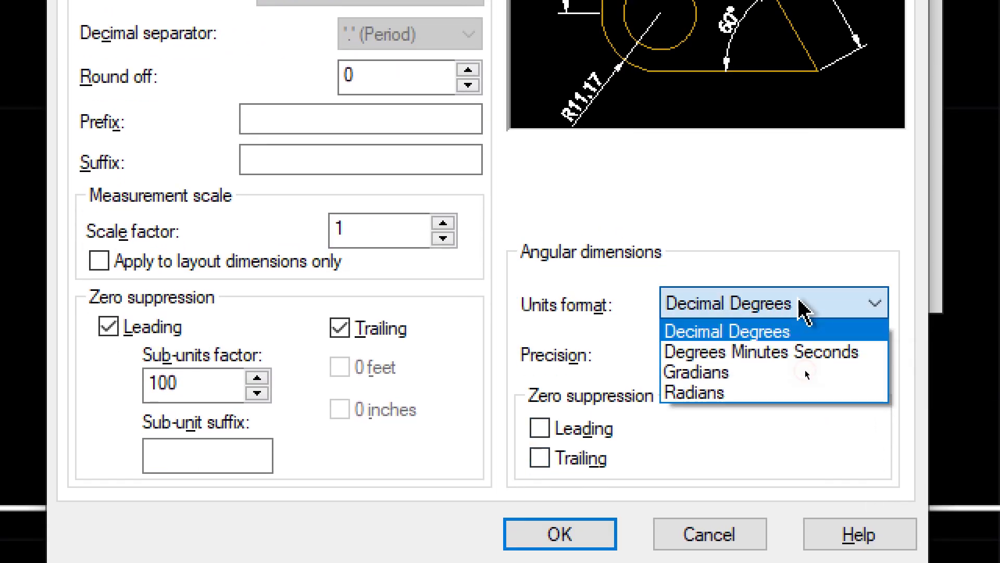
pyautogui.click(801, 305)
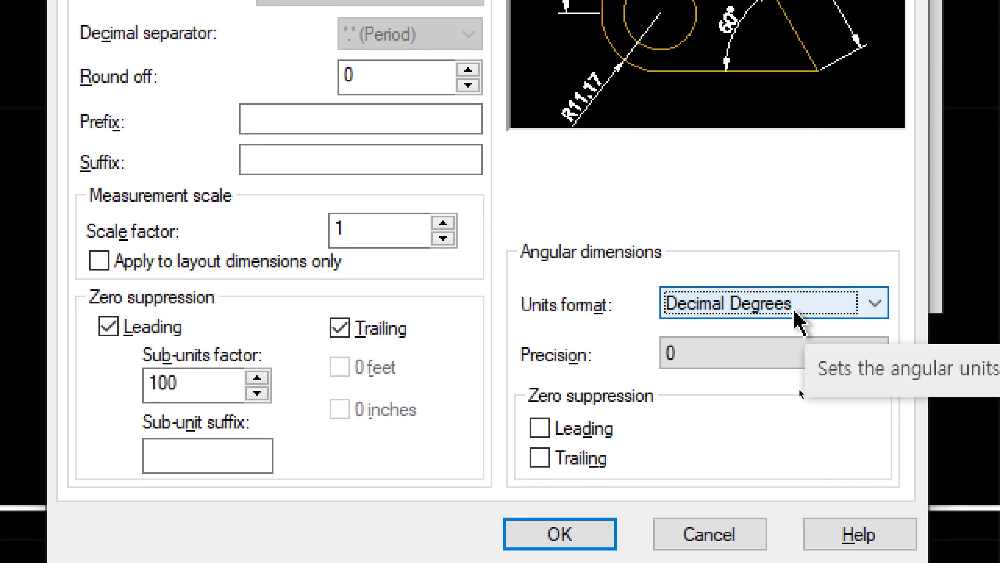
pyautogui.click(730, 363)
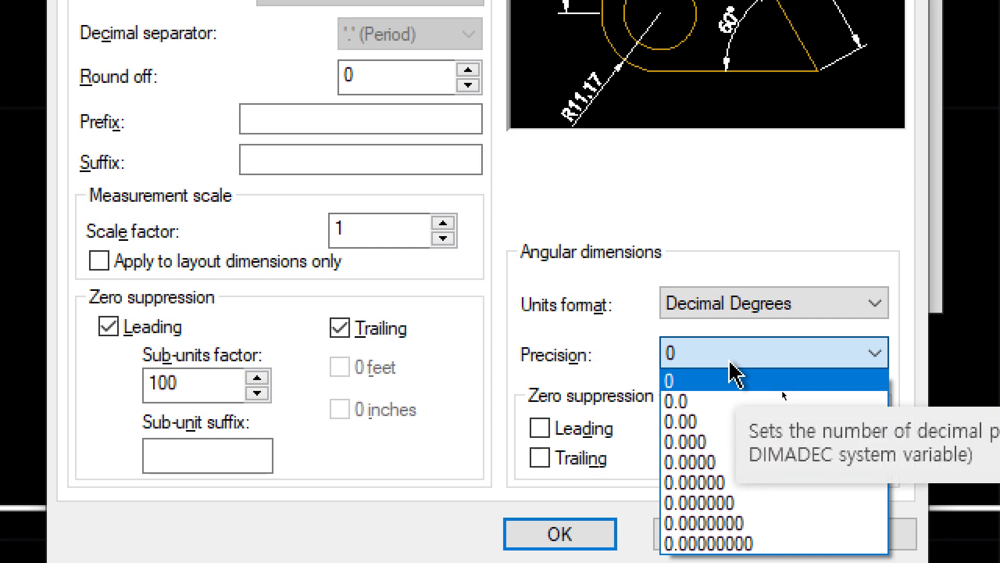
pyautogui.click(728, 420)
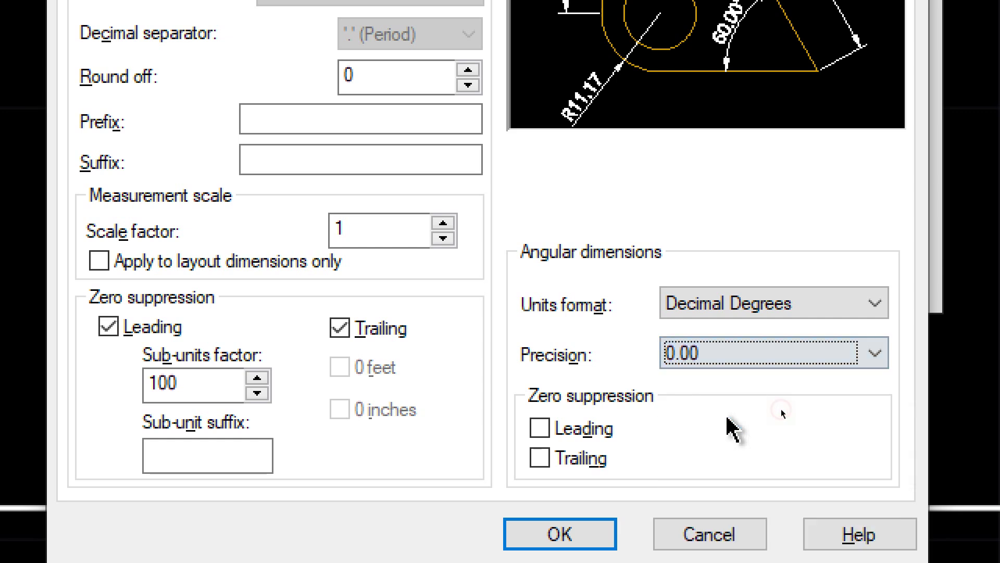
pyautogui.click(548, 458)
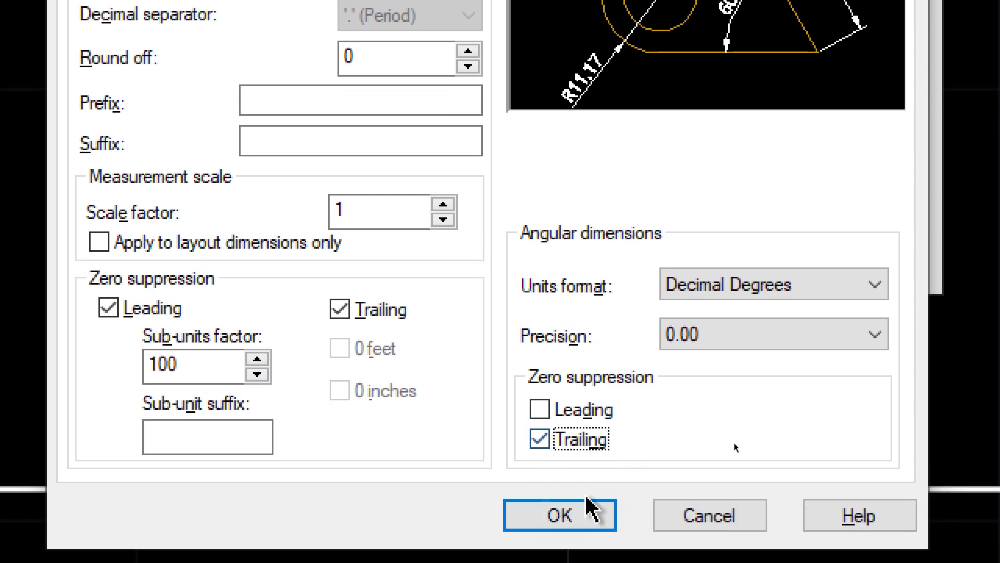
pyautogui.click(586, 536)
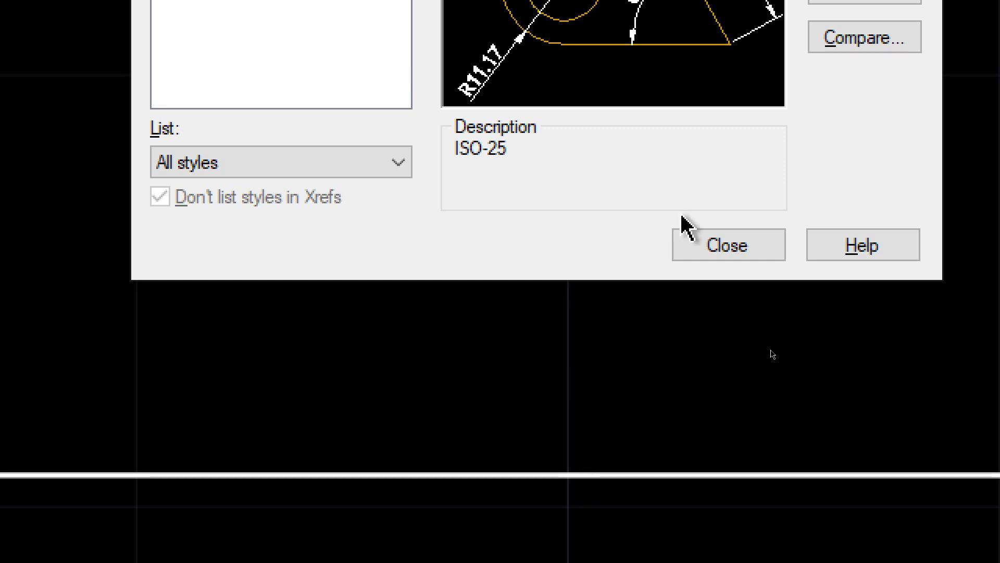
pyautogui.click(764, 245)
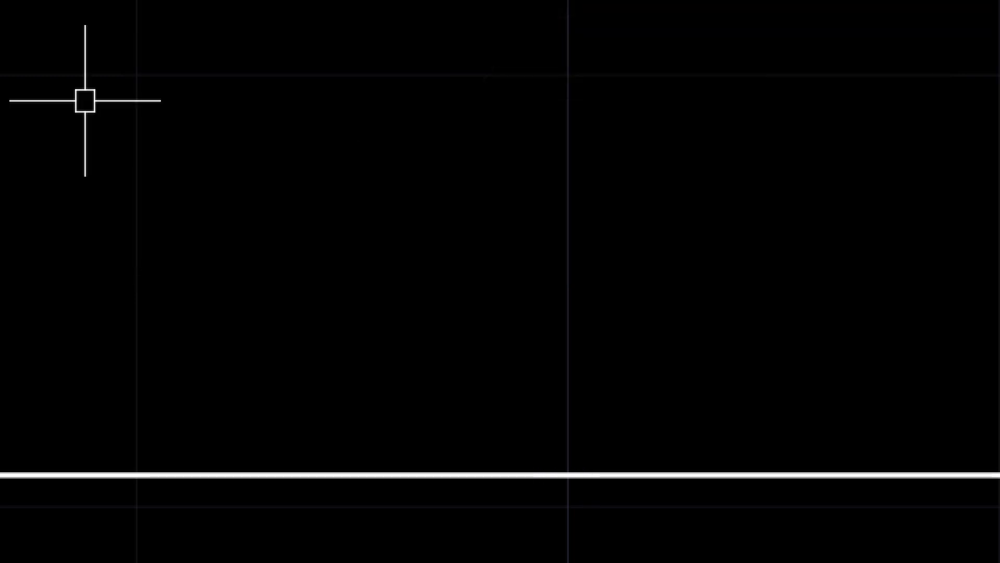
pyautogui.scroll(5, 85, 100)
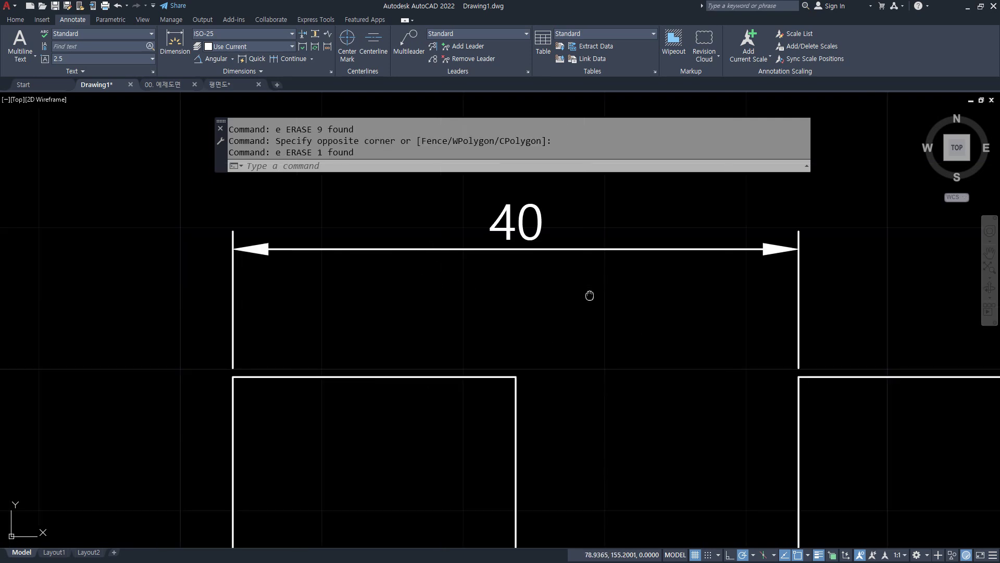
pyautogui.moveTo(591, 293); pyautogui.dragTo(575, 334, button='middle')
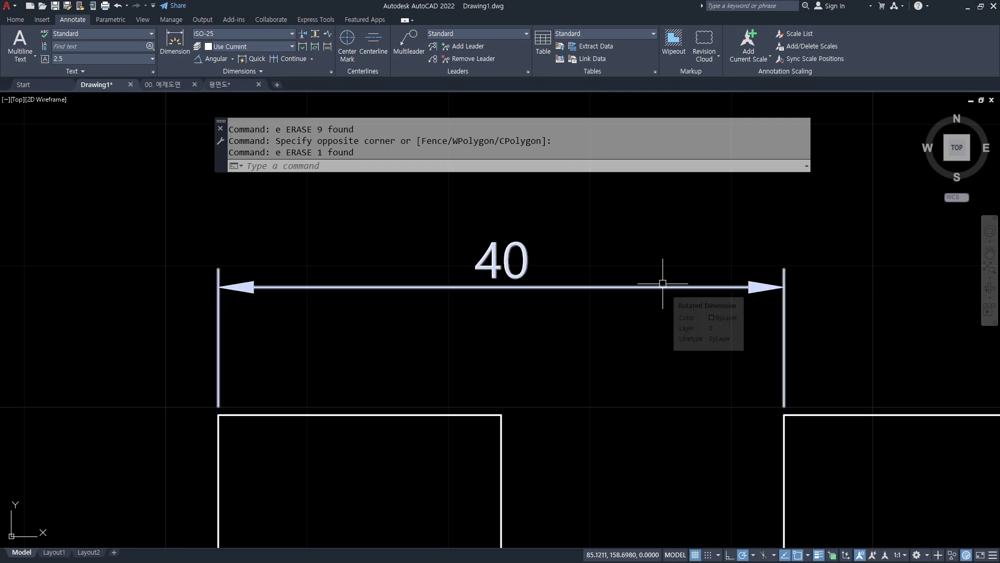
pyautogui.moveTo(503, 297)
pyautogui.mouseDown()
pyautogui.moveTo(487, 217)
pyautogui.moveTo(503, 300)
pyautogui.mouseUp()
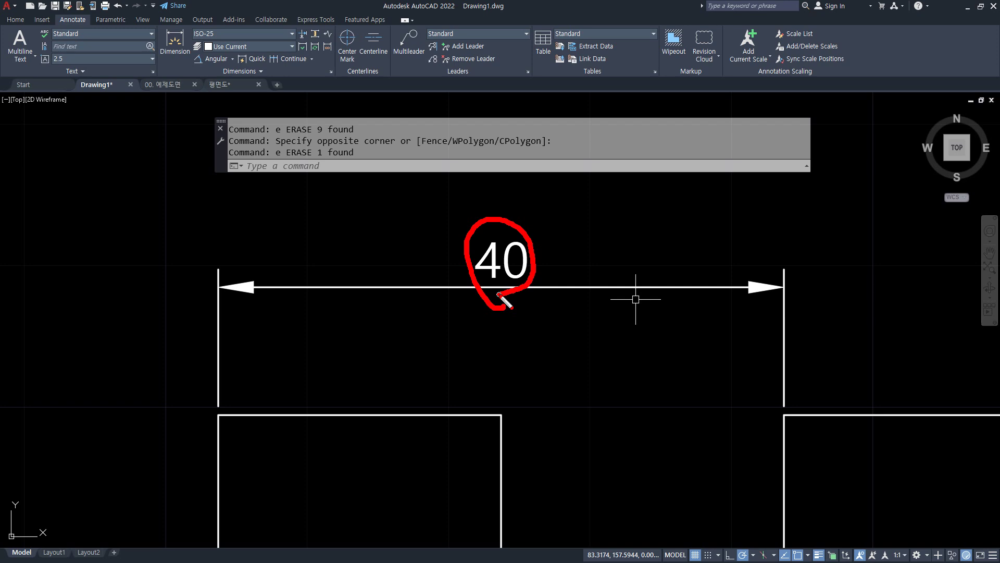
# Step: Modify the ISO-25 dimension style to turn off leading-zero suppression for the linear primary units
pyautogui.moveTo(548, 292); pyautogui.dragTo(661, 288, button='middle')
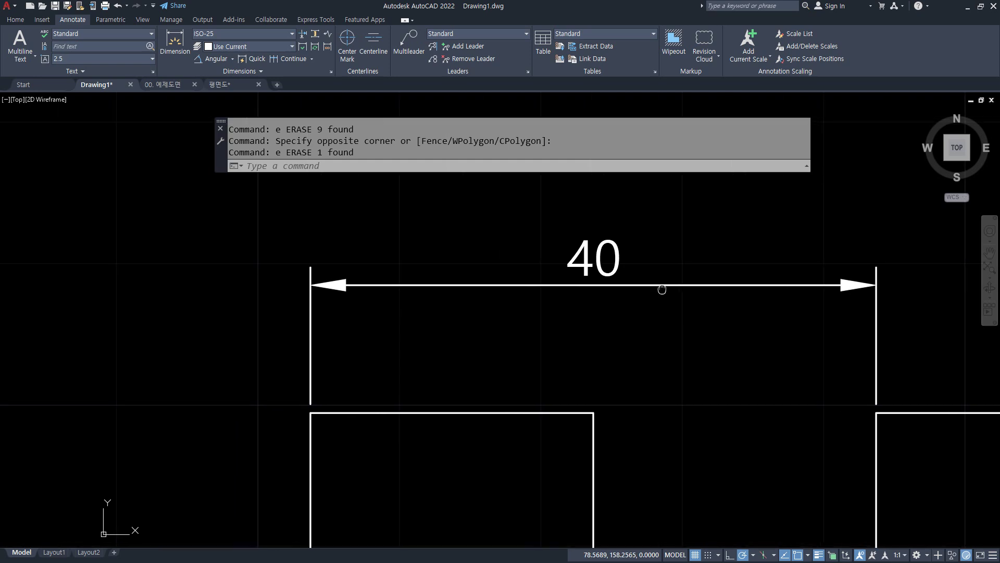
pyautogui.write('d')
pyautogui.press('Return')
pyautogui.click(615, 263)
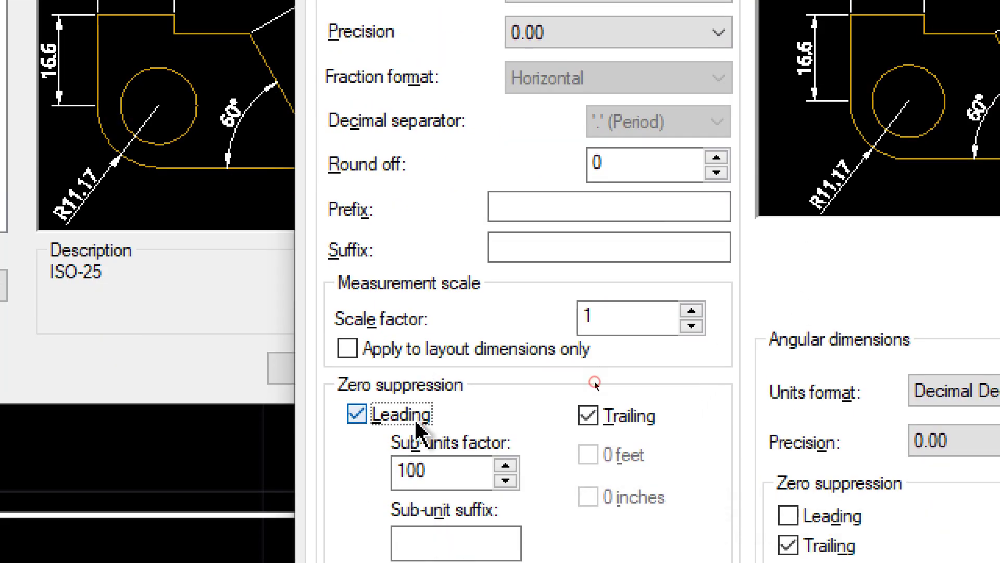
pyautogui.click(412, 423)
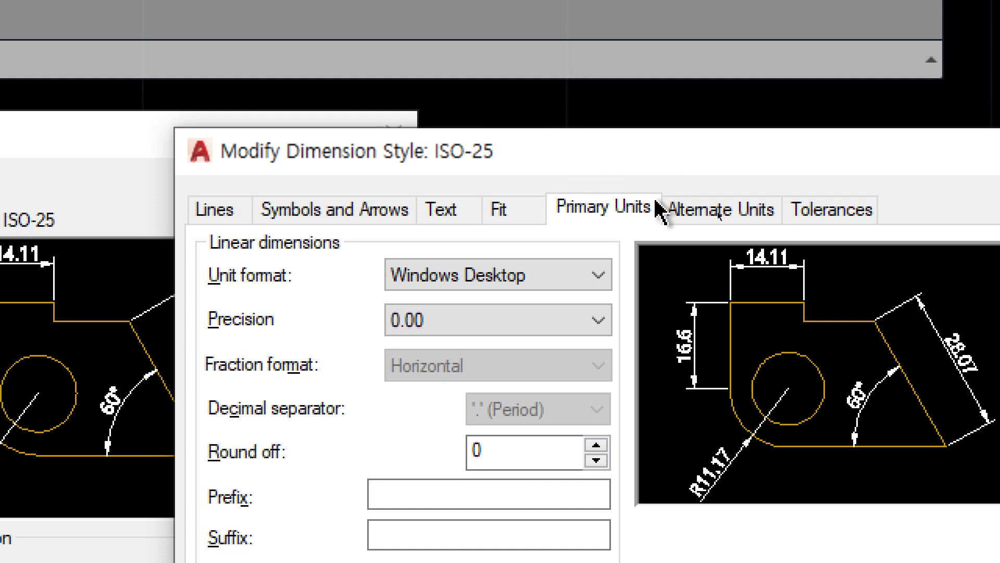
# Step: Turn on the display of alternate units with a precision of 0.00 in the ISO-25 style and apply it
pyautogui.click(729, 228)
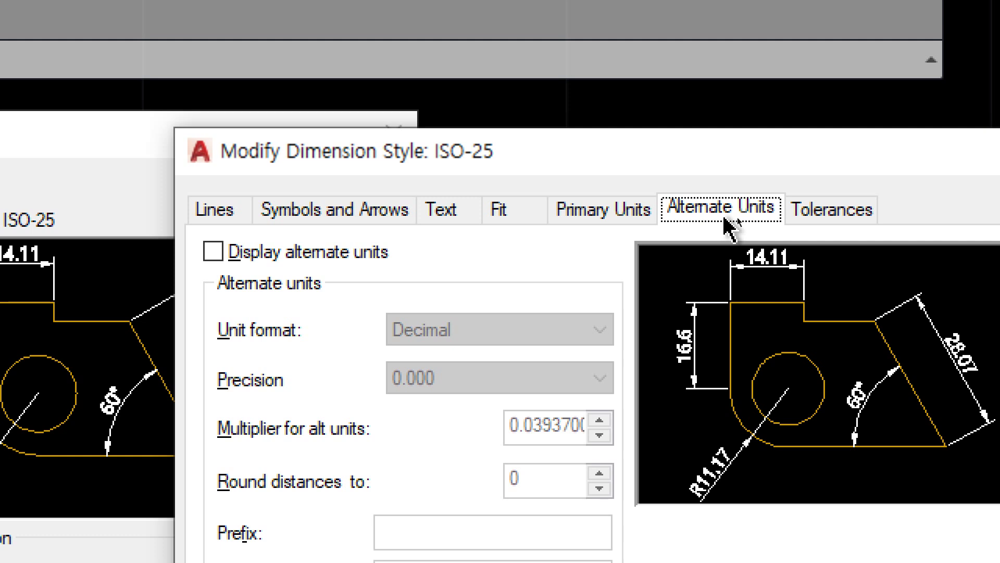
pyautogui.click(291, 257)
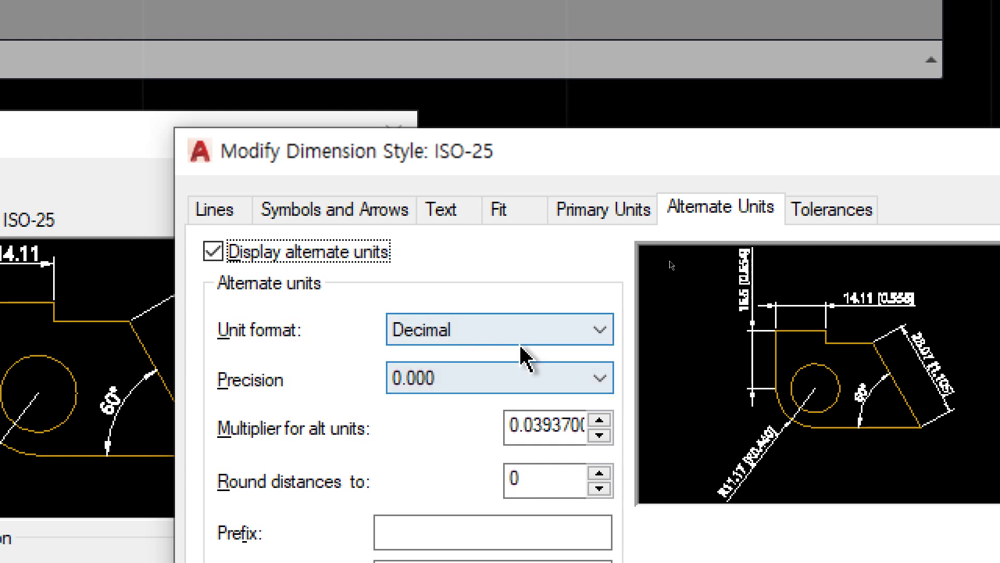
pyautogui.click(522, 386)
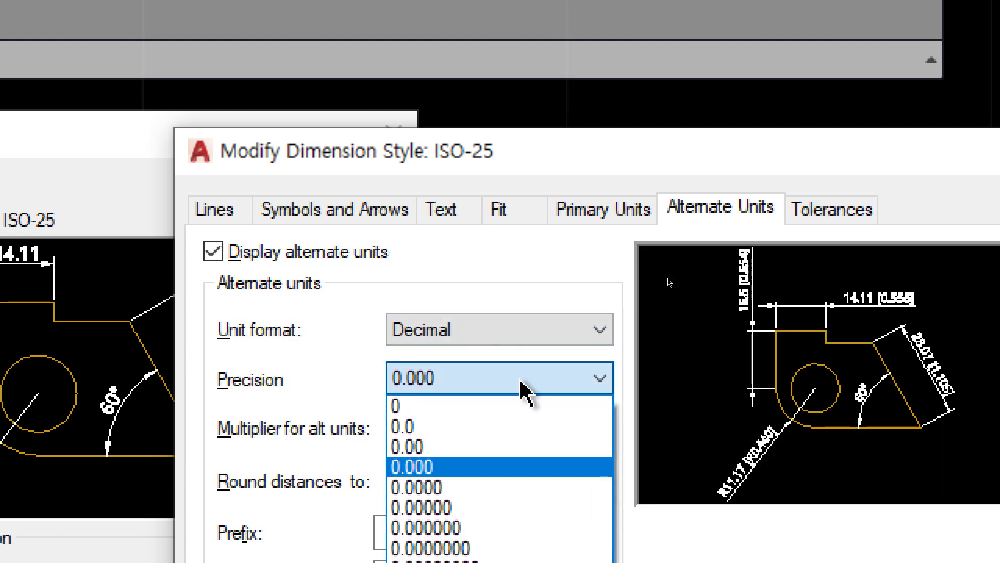
pyautogui.click(498, 456)
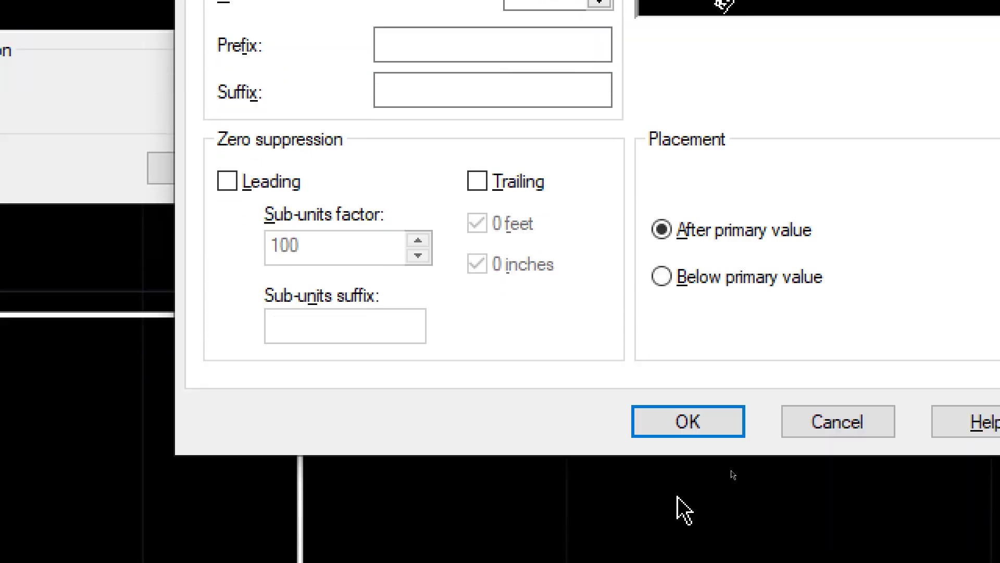
pyautogui.click(725, 417)
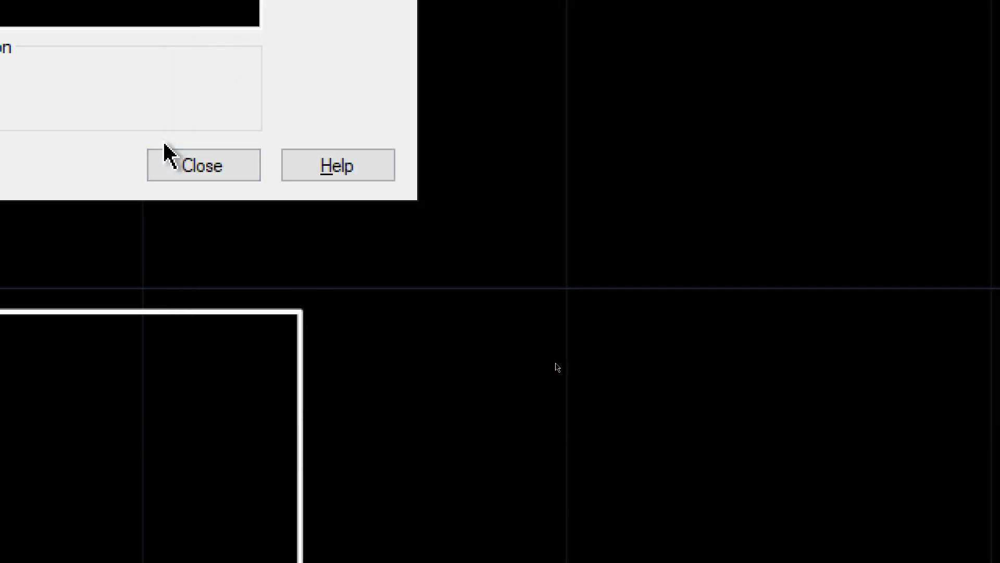
pyautogui.click(185, 169)
pyautogui.scroll(3, 611, 273)
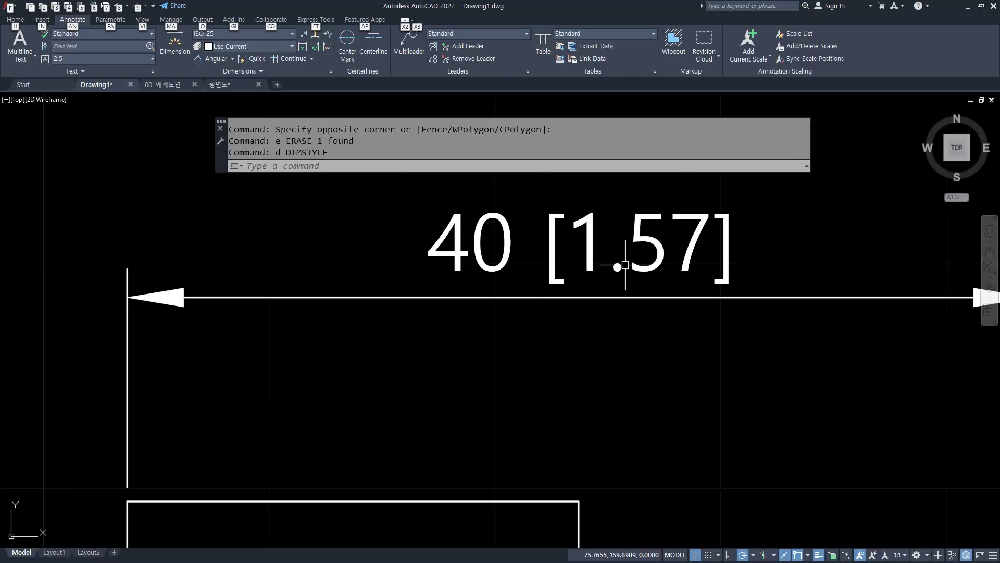
pyautogui.moveTo(522, 282)
pyautogui.mouseDown()
pyautogui.moveTo(477, 184)
pyautogui.moveTo(524, 282)
pyautogui.mouseUp()
pyautogui.moveTo(639, 282)
pyautogui.mouseDown()
pyautogui.moveTo(638, 197)
pyautogui.moveTo(685, 287)
pyautogui.mouseUp()
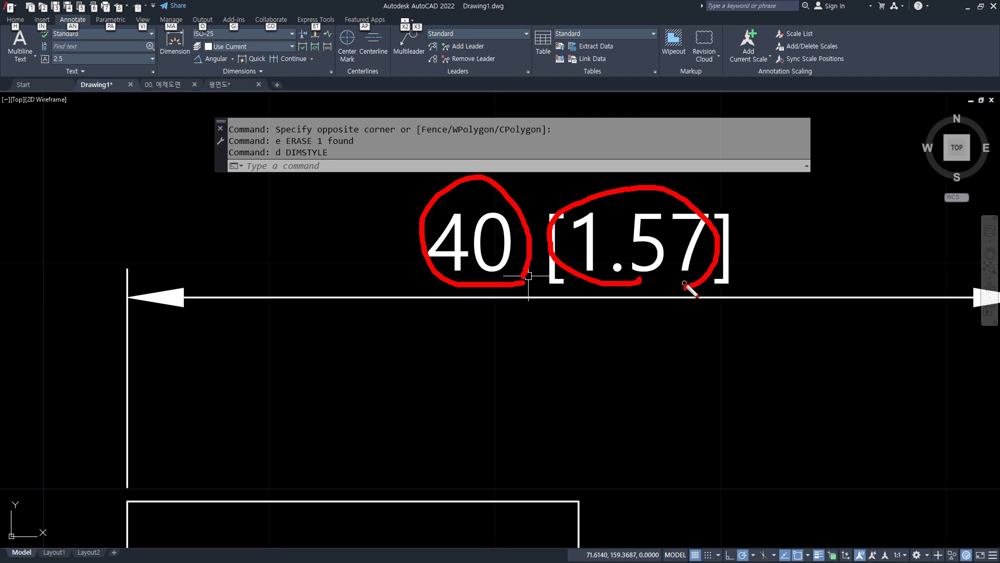
pyautogui.press('Escape')
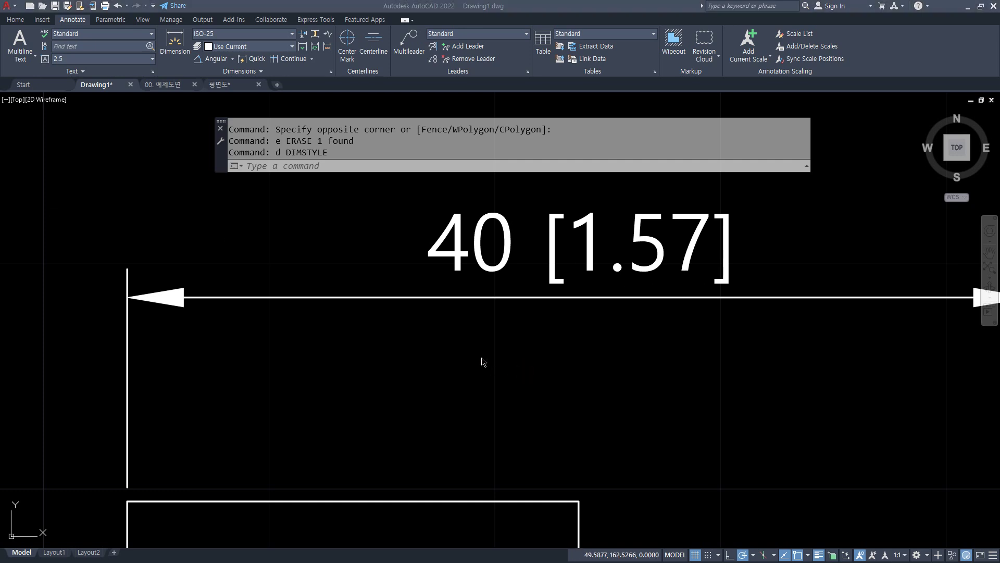
# Step: Set the ISO-25 dimension style's multiplier for alternate units to 1 and apply it to the drawing
pyautogui.write('d')
pyautogui.press('Return')
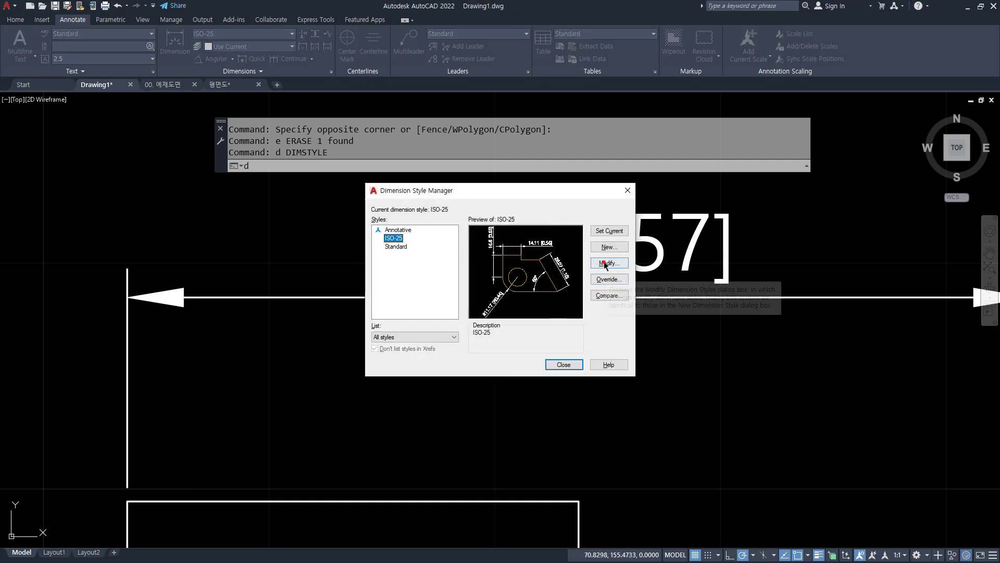
pyautogui.click(605, 264)
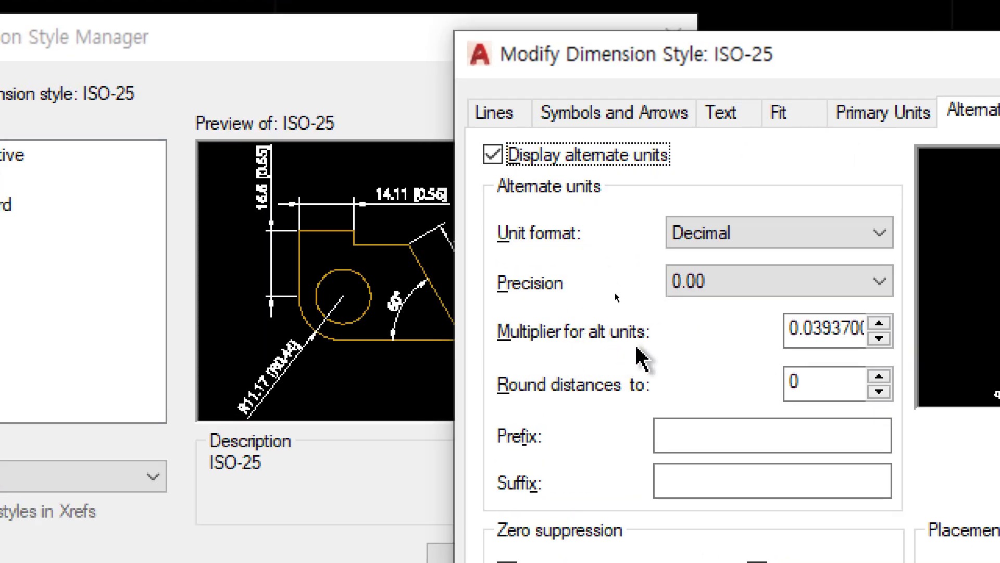
pyautogui.doubleClick(797, 331)
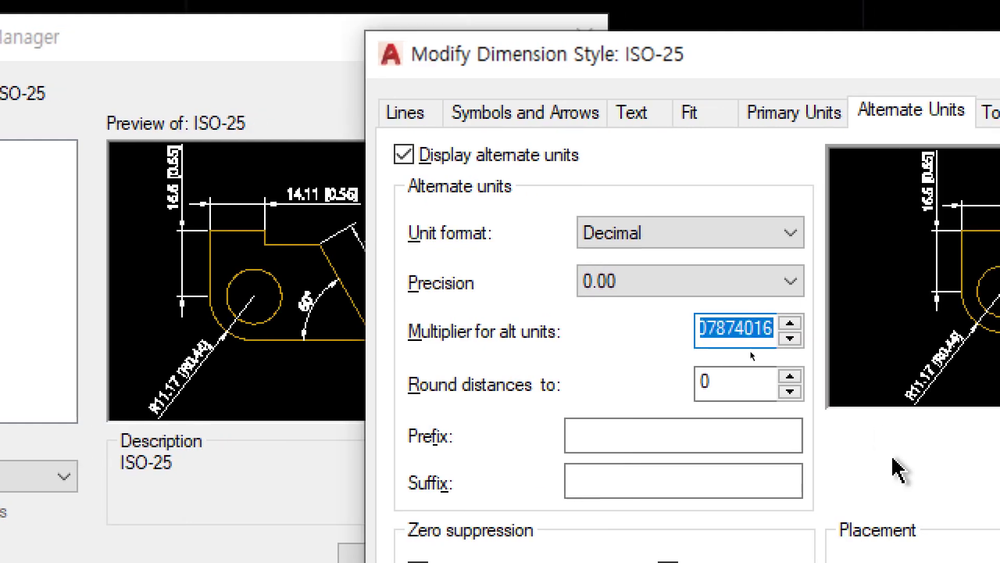
pyautogui.write('1')
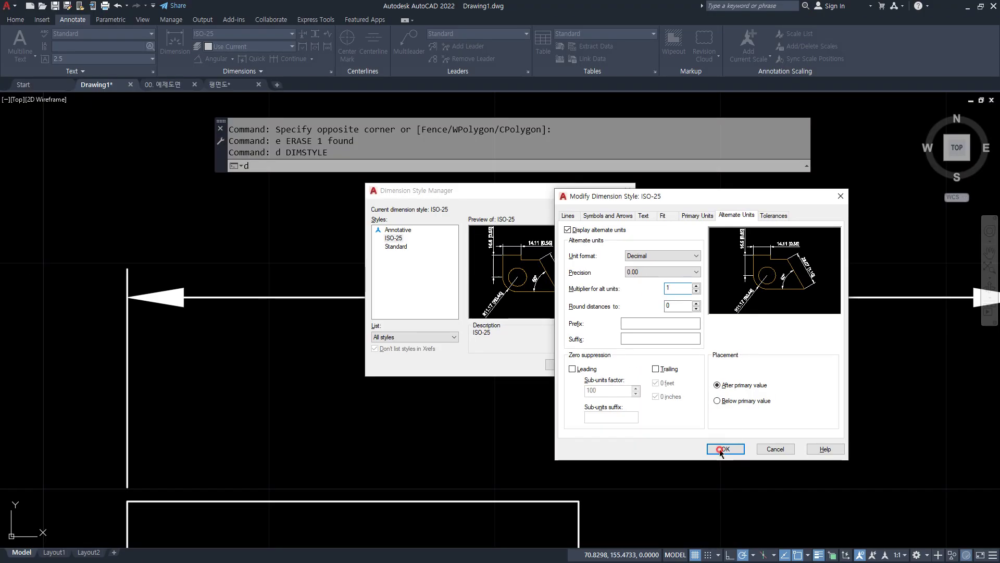
pyautogui.click(719, 451)
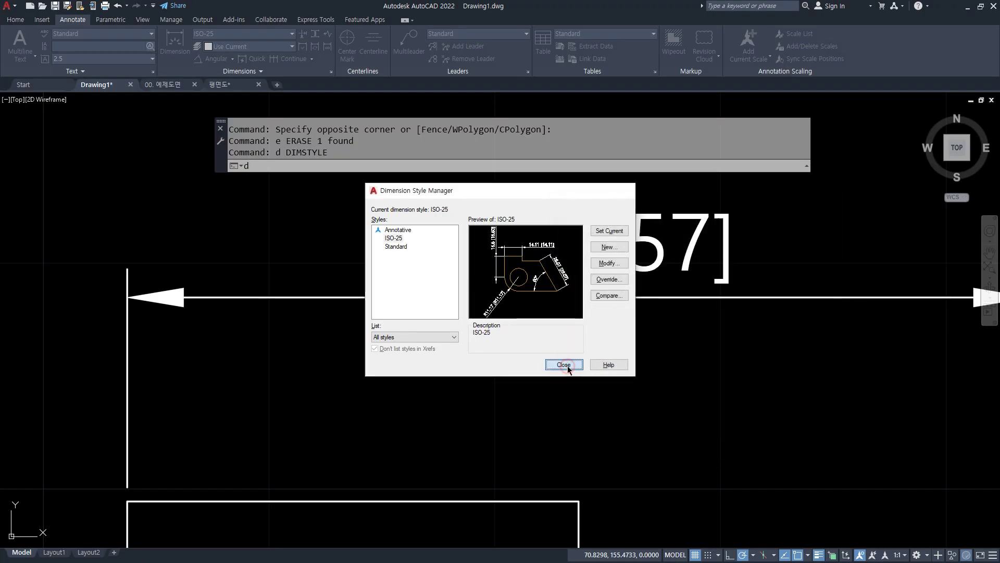
pyautogui.click(564, 364)
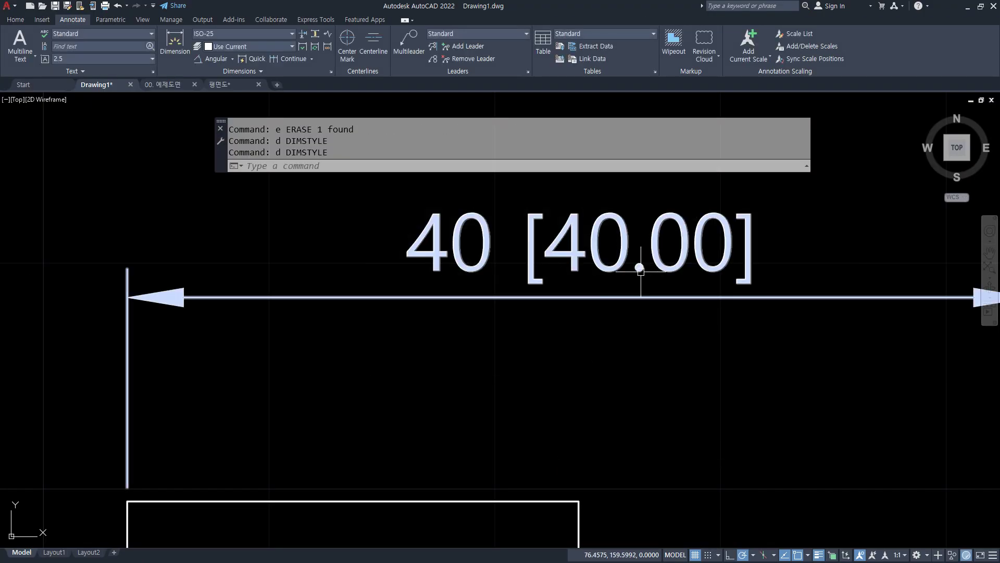
pyautogui.moveTo(448, 273)
pyautogui.mouseDown()
pyautogui.moveTo(459, 211)
pyautogui.moveTo(469, 270)
pyautogui.mouseUp()
pyautogui.moveTo(526, 237)
pyautogui.mouseDown()
pyautogui.moveTo(502, 258)
pyautogui.moveTo(521, 255)
pyautogui.mouseUp()
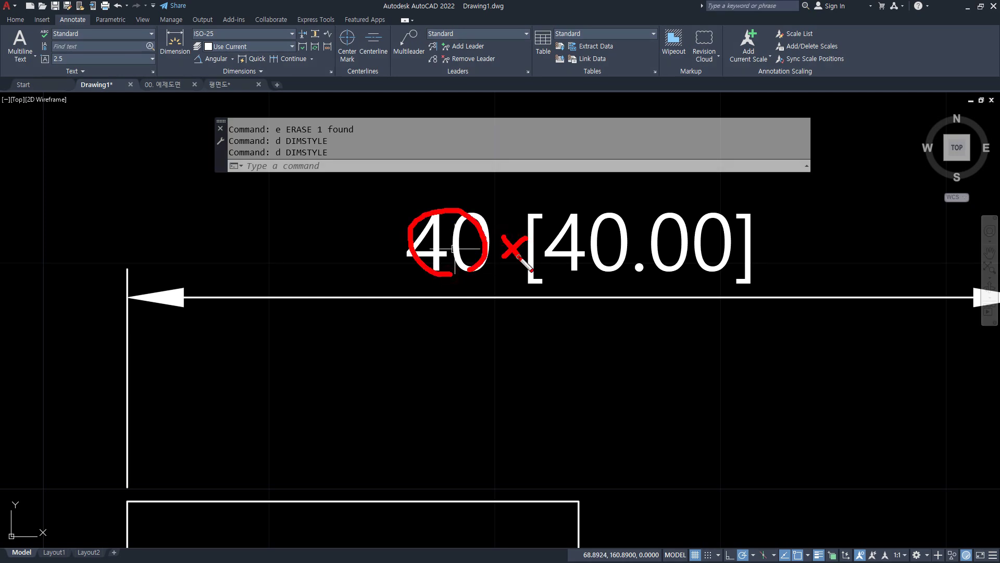
pyautogui.moveTo(630, 276)
pyautogui.mouseDown()
pyautogui.moveTo(693, 209)
pyautogui.moveTo(630, 279)
pyautogui.mouseUp()
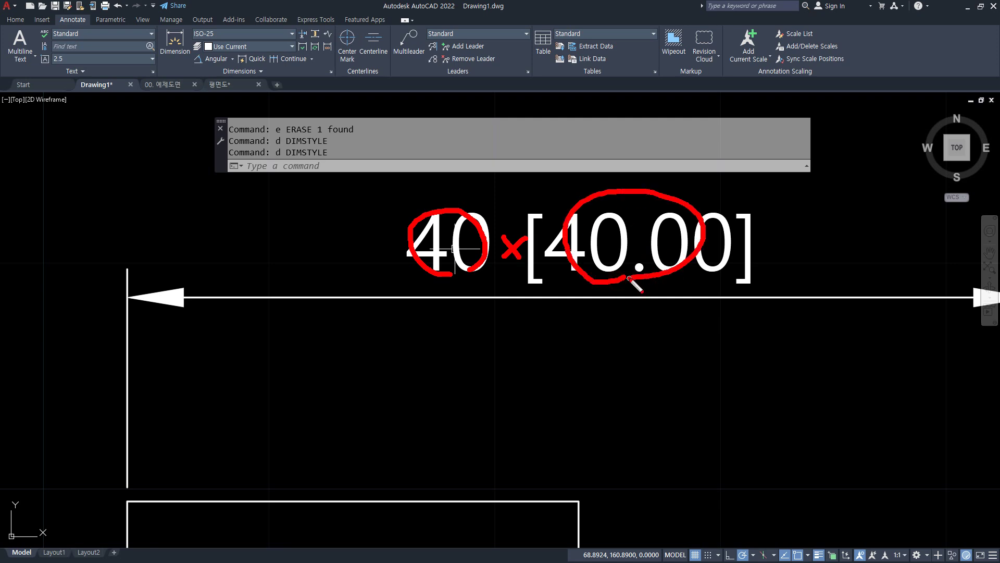
pyautogui.press('Escape')
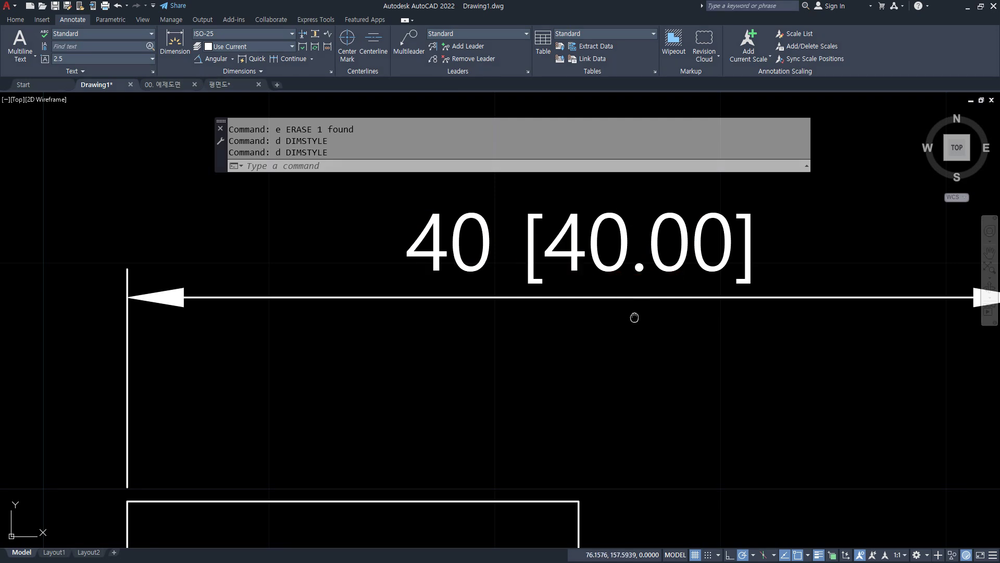
# Step: Set the ISO-25 dimension style's multiplier for alternate units to 0.5 and apply it to the drawing
pyautogui.moveTo(632, 315); pyautogui.dragTo(728, 330, button='middle')
pyautogui.write('d')
pyautogui.press('Return')
pyautogui.moveTo(519, 190); pyautogui.dragTo(377, 191)
pyautogui.click(468, 261)
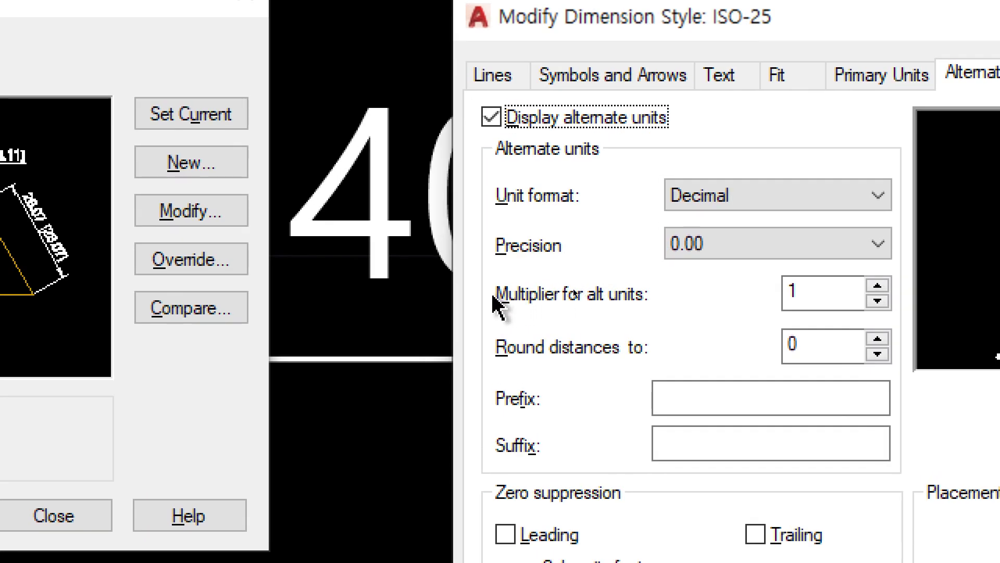
pyautogui.click(828, 292)
pyautogui.doubleClick(828, 292)
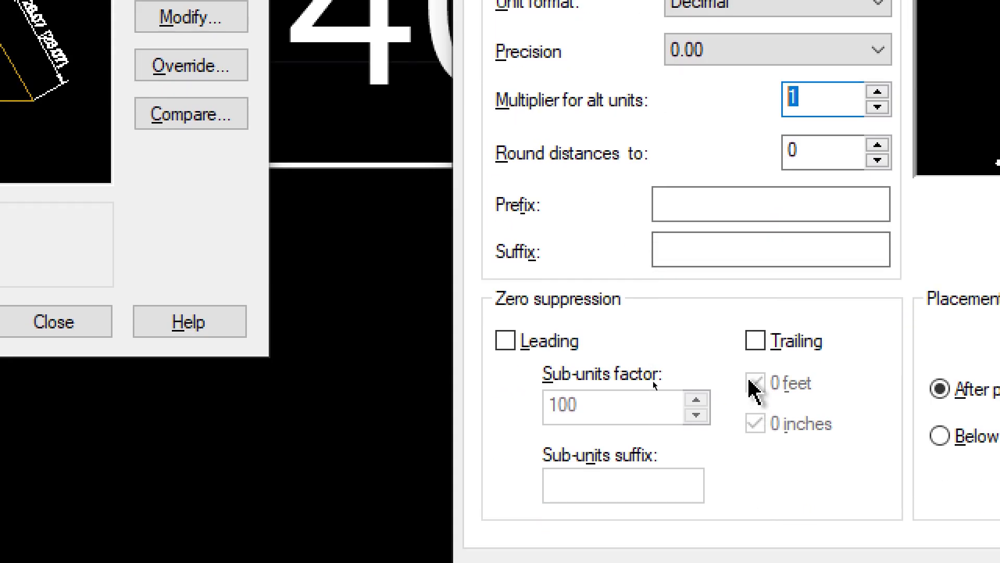
pyautogui.write('0.5')
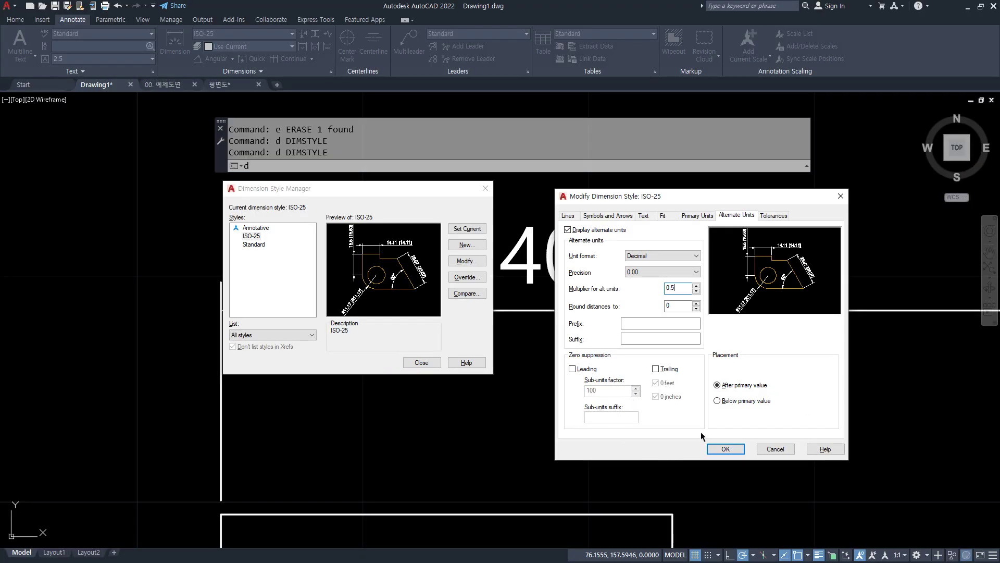
pyautogui.click(725, 449)
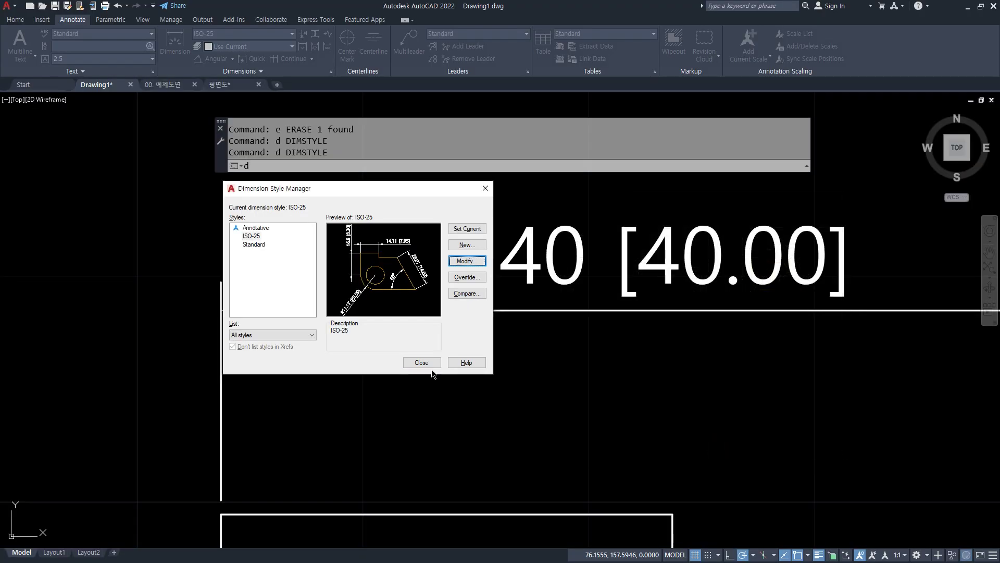
pyautogui.click(428, 364)
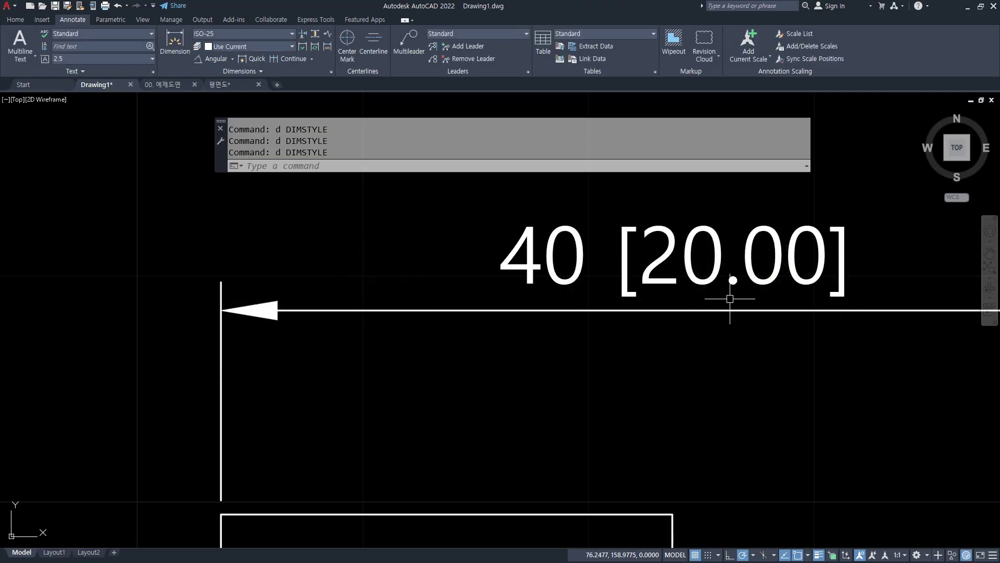
# Step: Set the ISO-25 dimension style's multiplier for alternate units to 2 and apply it to the drawing
pyautogui.write('d')
pyautogui.press('Return')
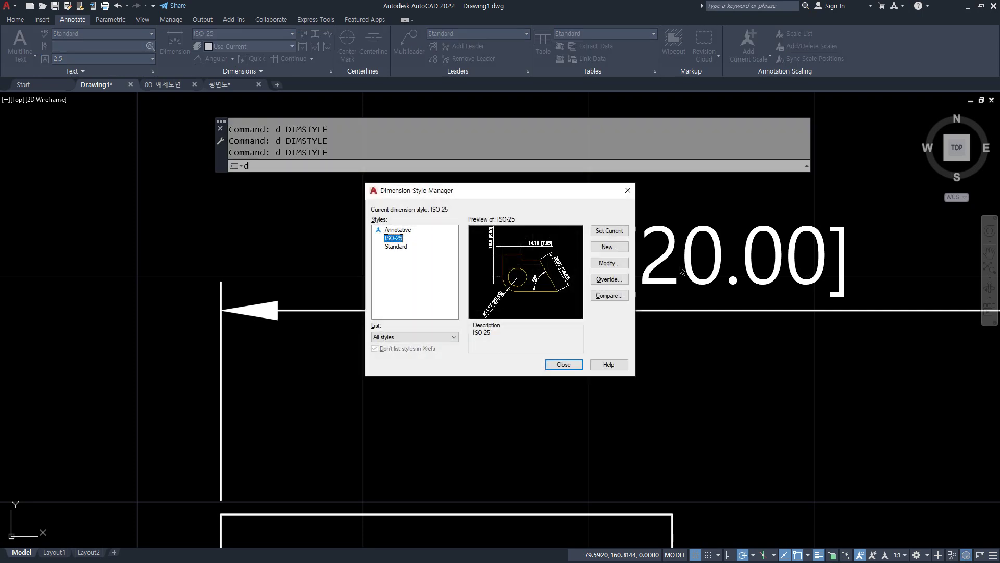
pyautogui.click(609, 262)
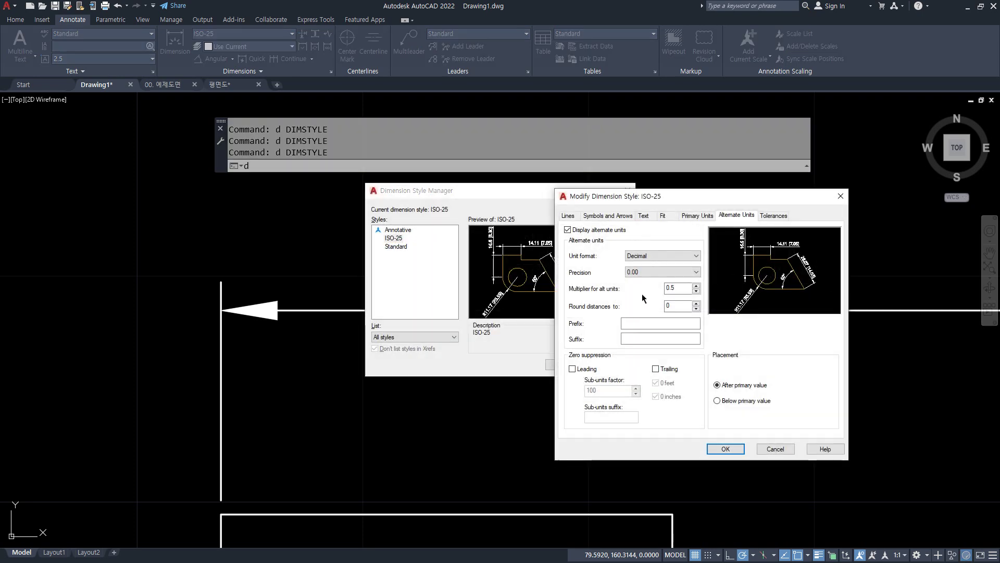
pyautogui.doubleClick(677, 288)
pyautogui.write('2')
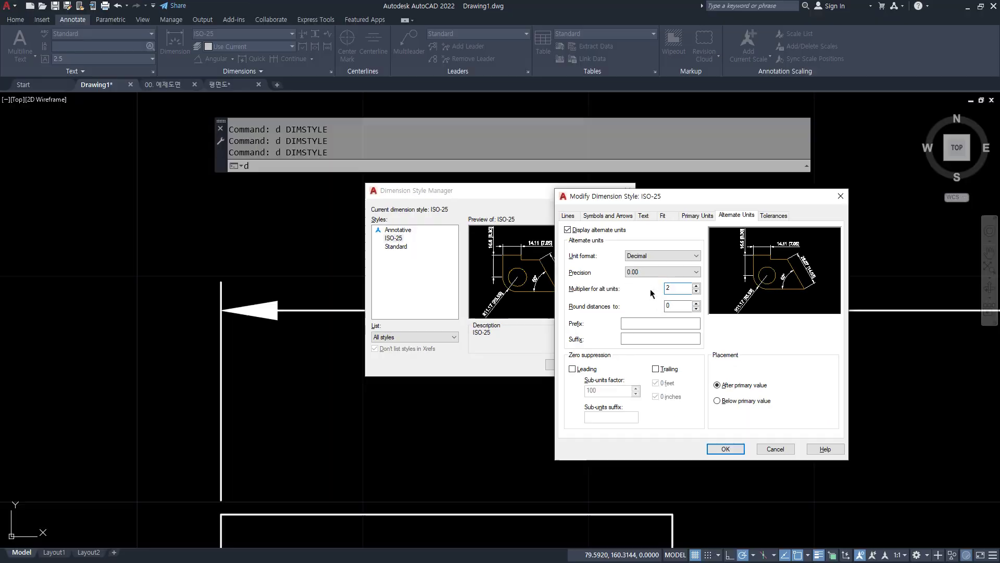
pyautogui.click(721, 448)
pyautogui.click(575, 367)
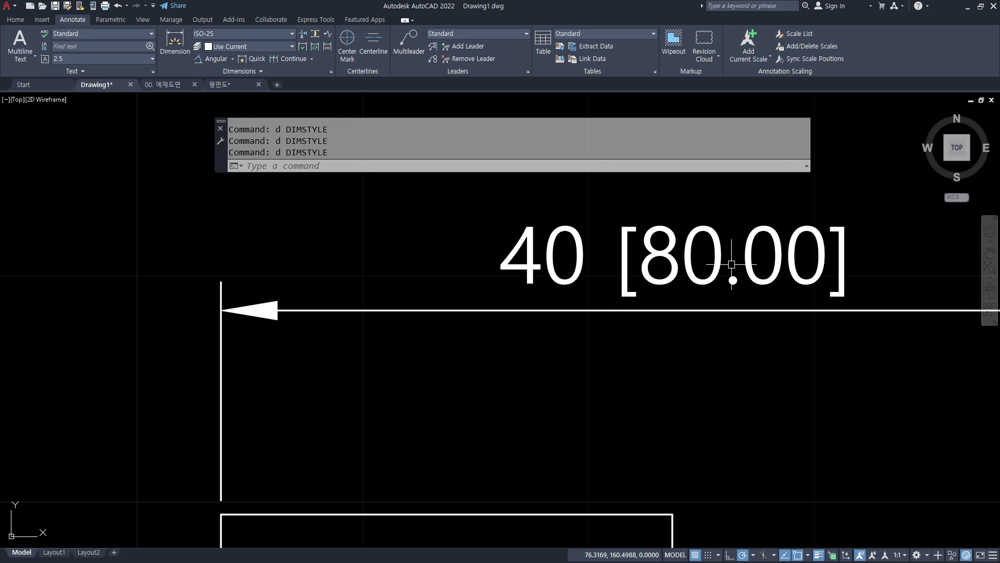
# Step: Suppress trailing zeros in the alternate units of the ISO-25 dimension style and apply the change
pyautogui.write('d')
pyautogui.press('Return')
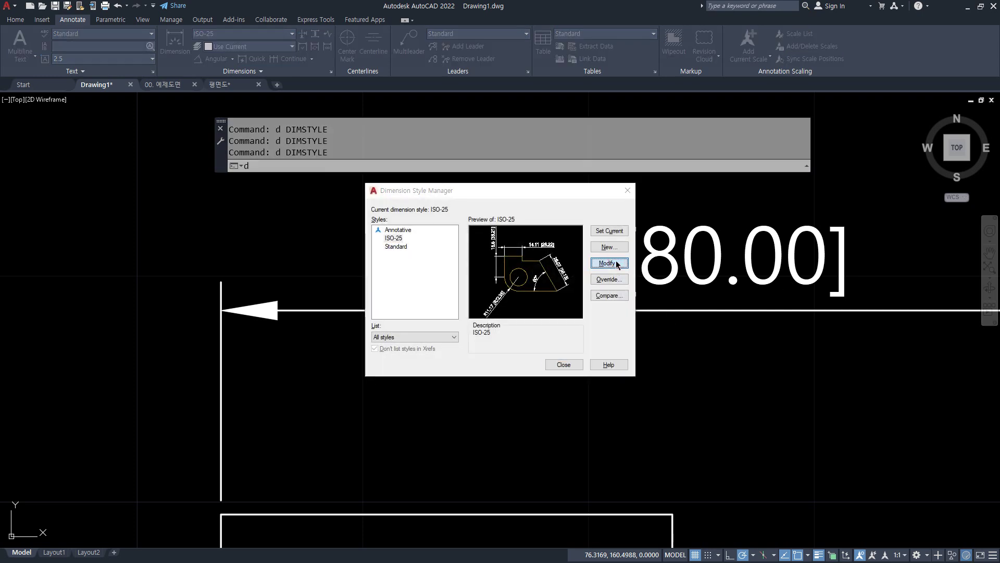
pyautogui.click(617, 264)
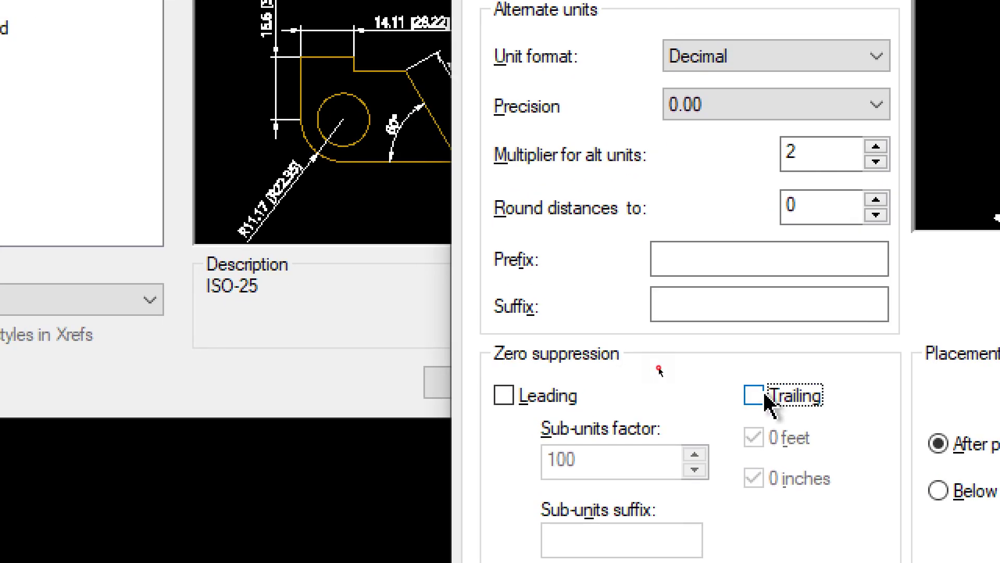
pyautogui.click(764, 396)
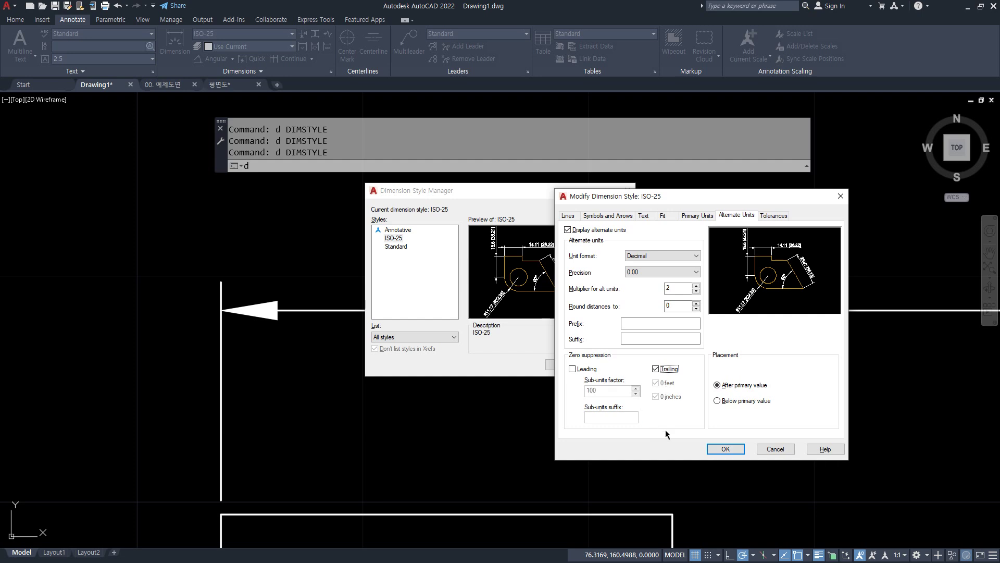
pyautogui.click(714, 448)
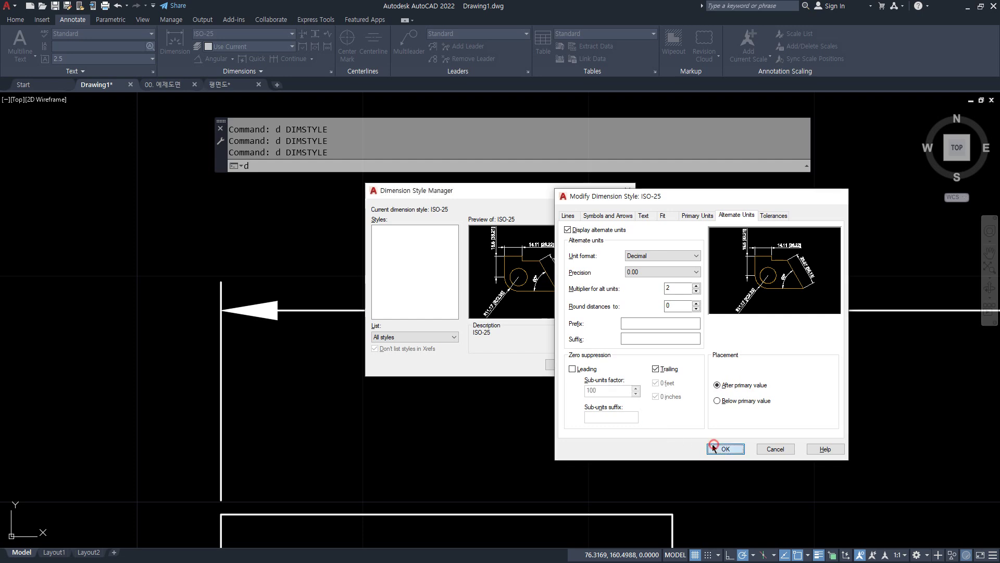
pyautogui.click(565, 364)
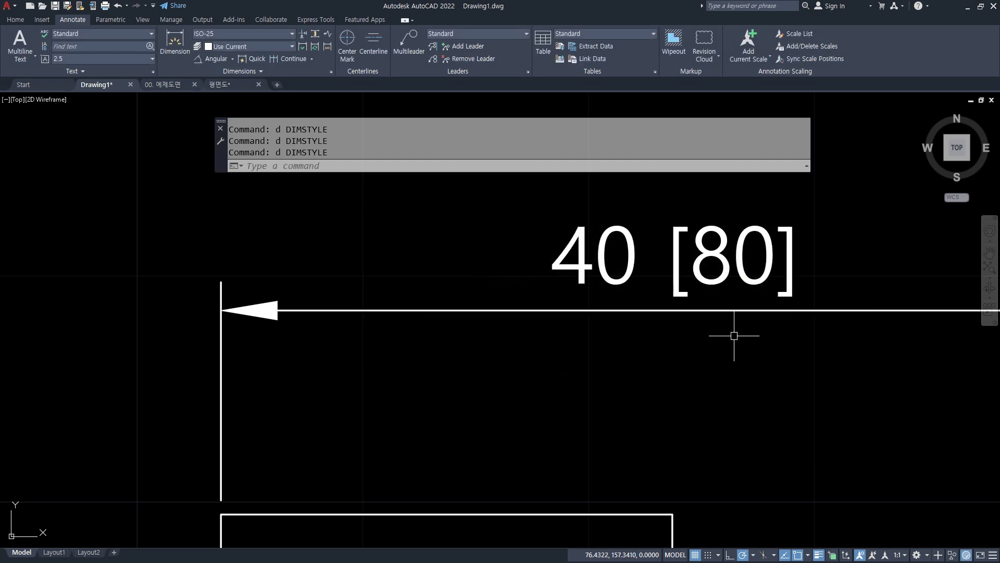
# Step: Open the ISO-25 dimension style for modification, with the style manager moved clear of the dimension text
pyautogui.write('d')
pyautogui.press('Return')
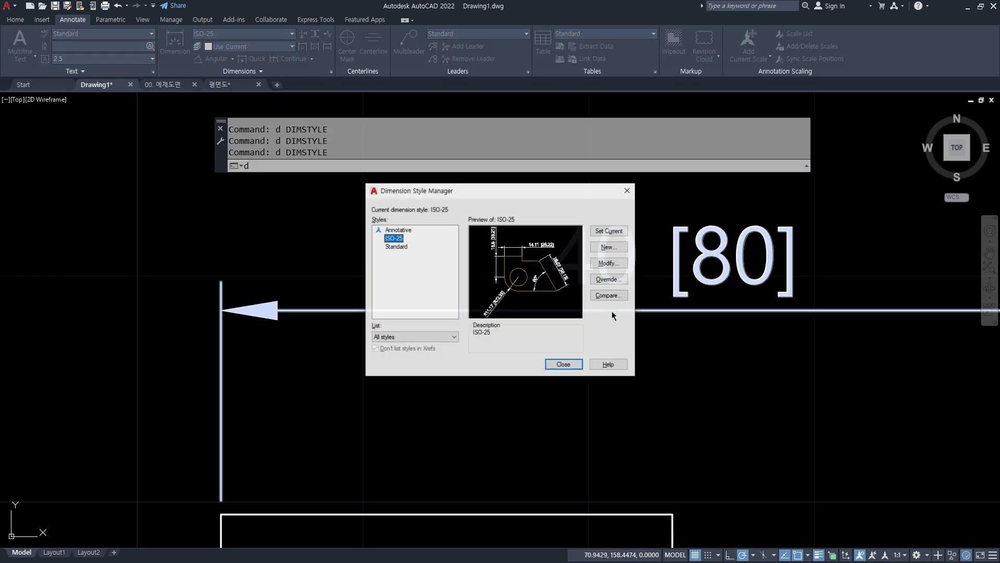
pyautogui.moveTo(516, 191); pyautogui.dragTo(311, 166)
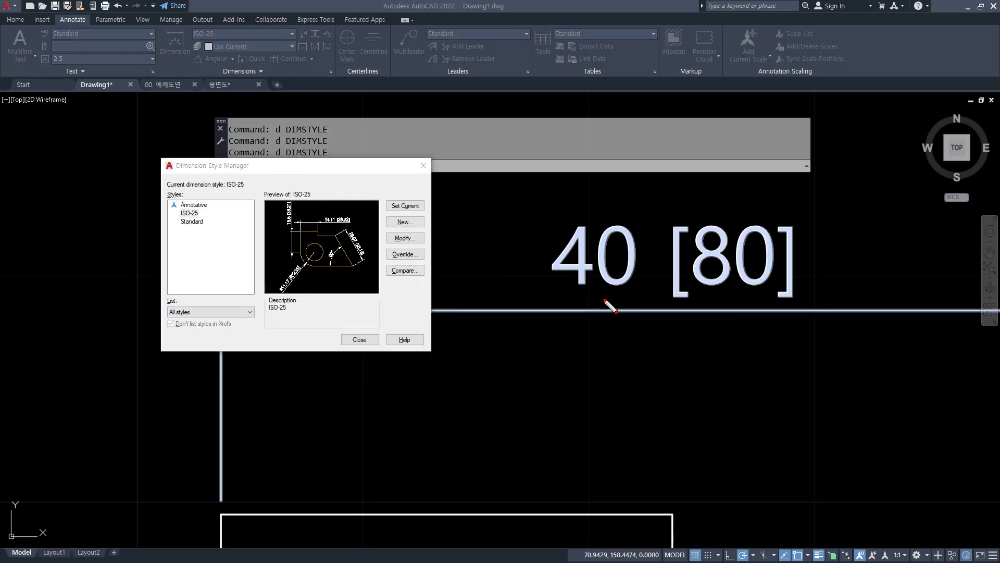
pyautogui.moveTo(580, 301)
pyautogui.mouseDown()
pyautogui.moveTo(615, 209)
pyautogui.moveTo(625, 310)
pyautogui.mouseUp()
pyautogui.moveTo(779, 296); pyautogui.dragTo(700, 299)
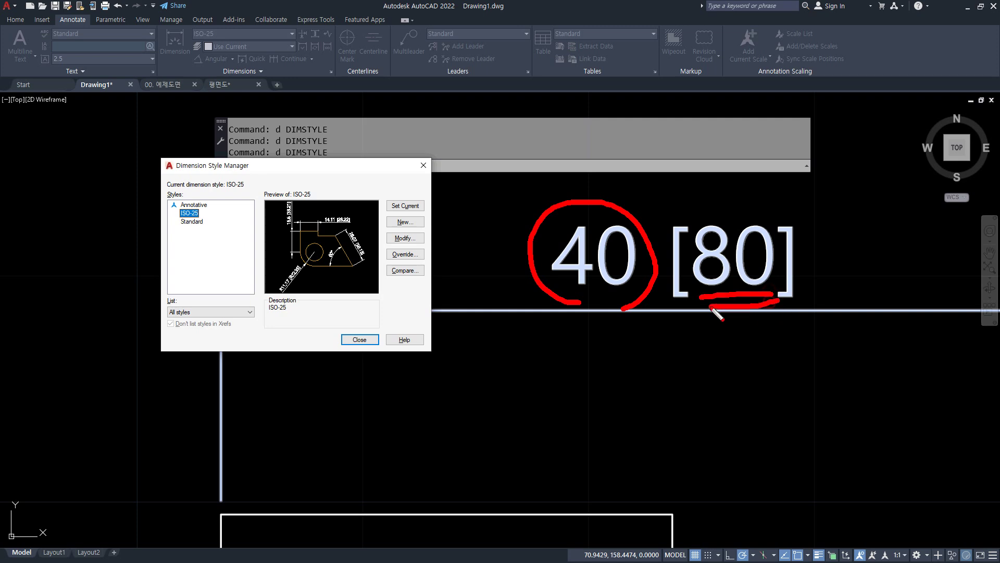
pyautogui.click(399, 236)
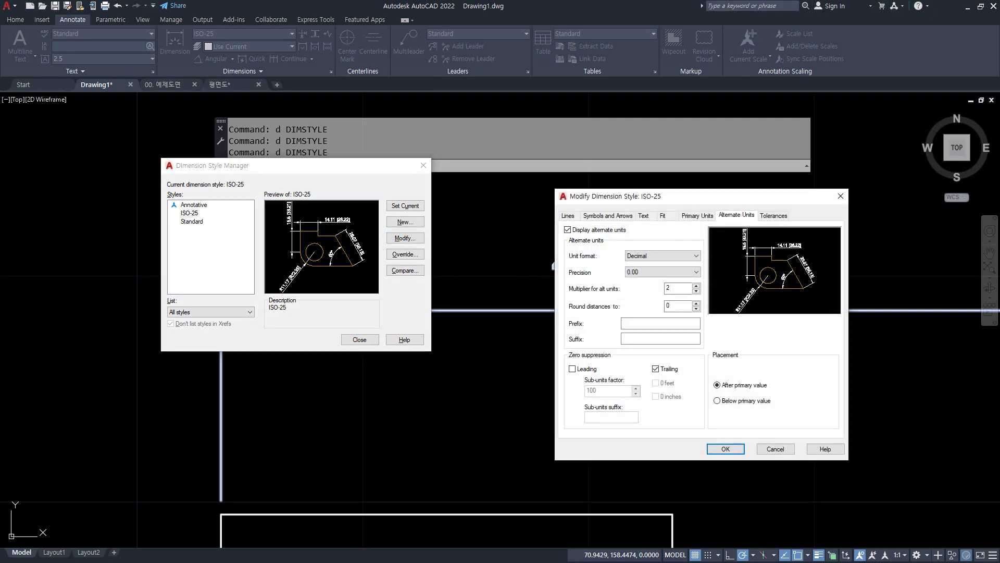
# Step: Switch to Notepad and note the conversions "1in = 25.4mm" and "1mm = 1/25.4in" on two lines
pyautogui.hotkey('alt', 'Tab')
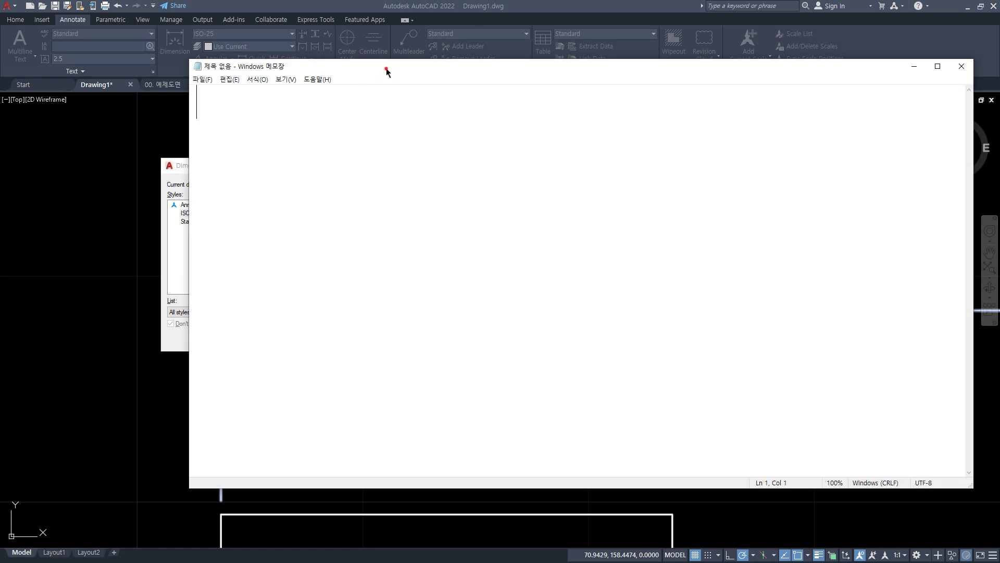
pyautogui.moveTo(386, 72); pyautogui.dragTo(445, 211)
pyautogui.write('1')
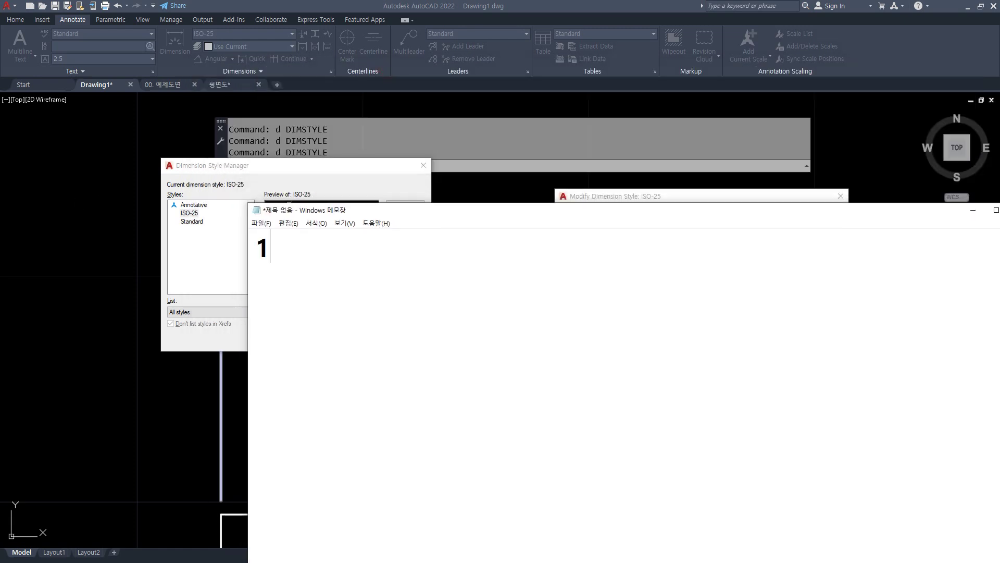
pyautogui.write('in = 25.4')
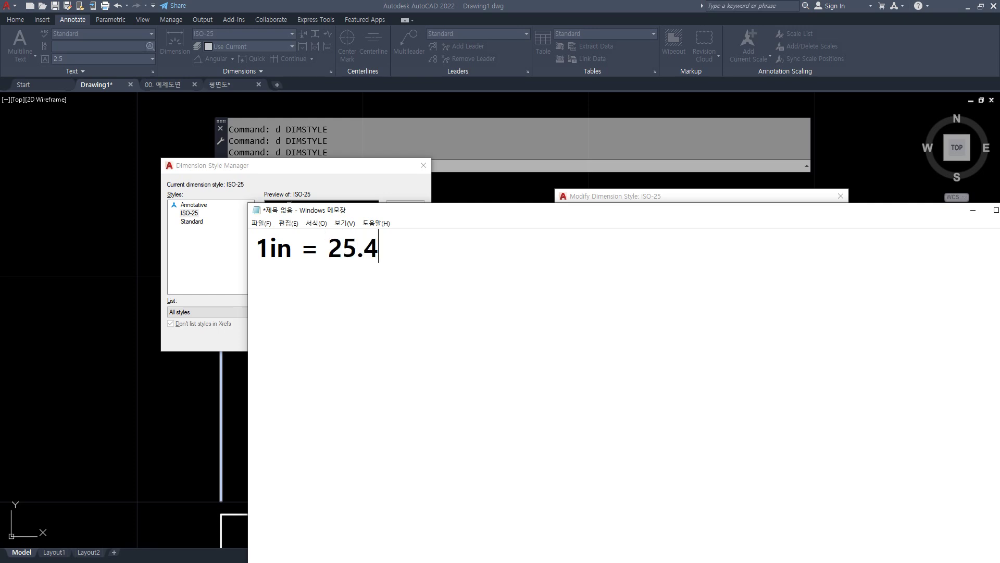
pyautogui.write('mm ')
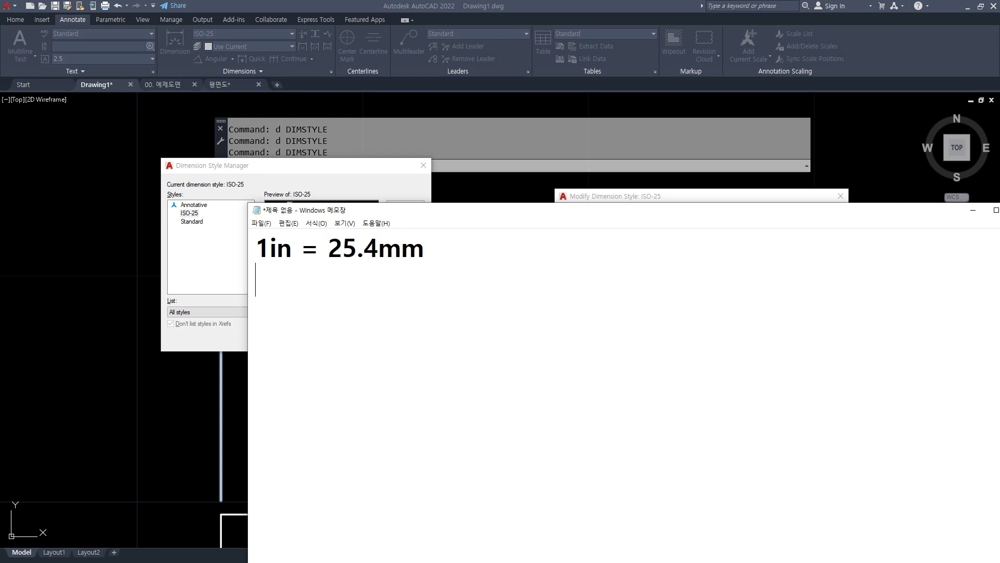
pyautogui.write('1mm ')
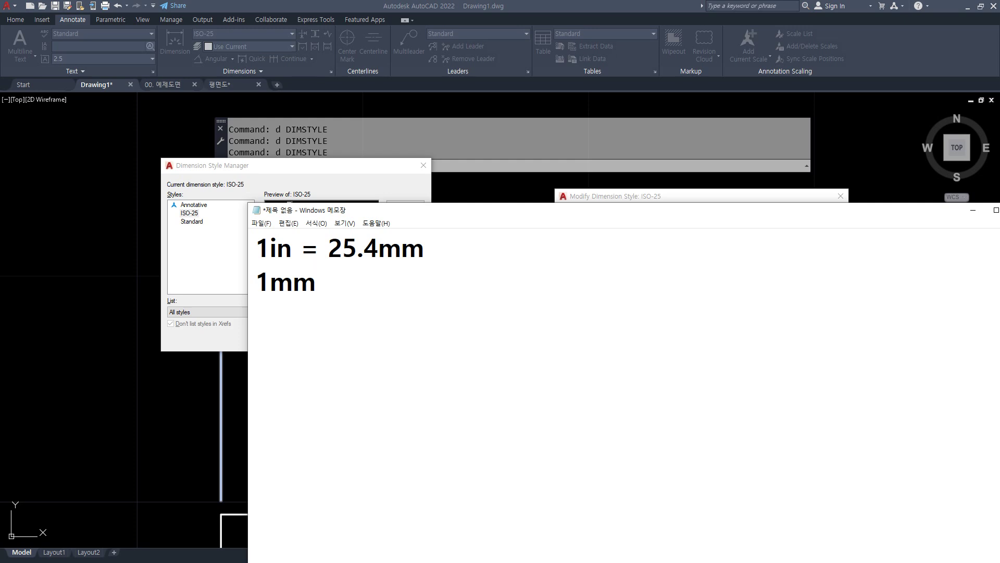
pyautogui.write('= 1/25.4')
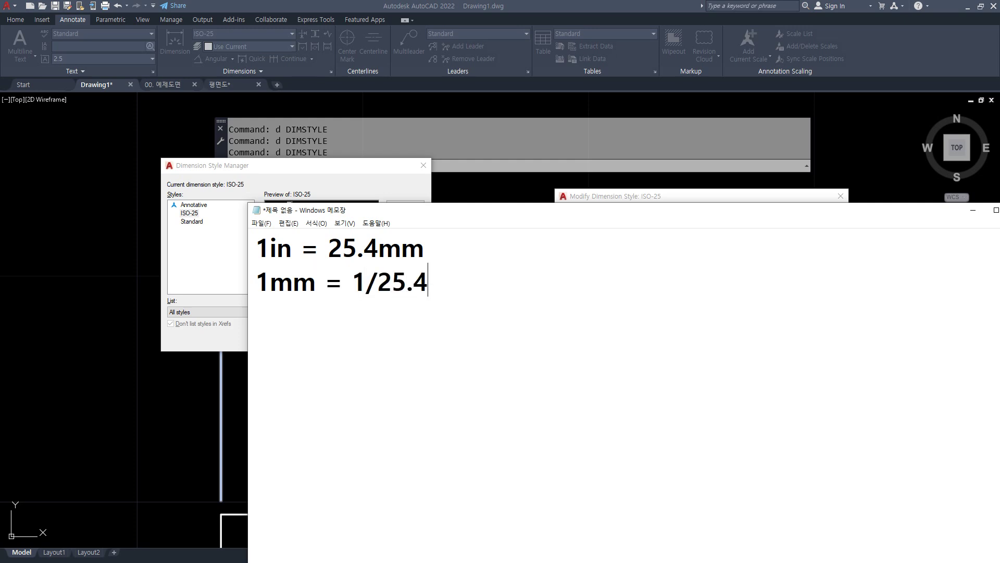
pyautogui.write('in')
# Step: Return to AutoCAD, set the ISO-25 style's multiplier for alternate units to 1/25.4, and apply it to the drawing
pyautogui.click(347, 171)
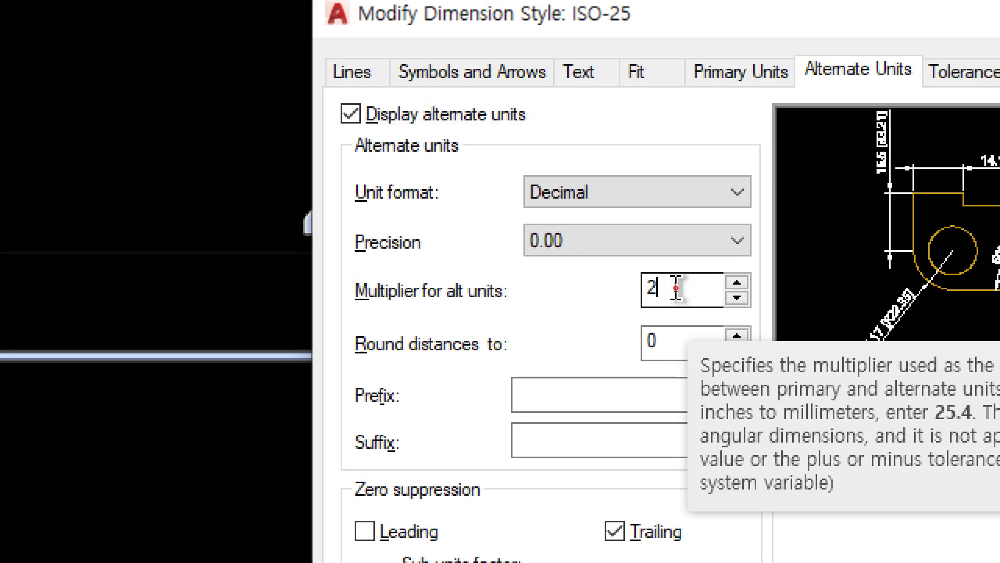
pyautogui.moveTo(677, 288); pyautogui.dragTo(661, 288)
pyautogui.write('1')
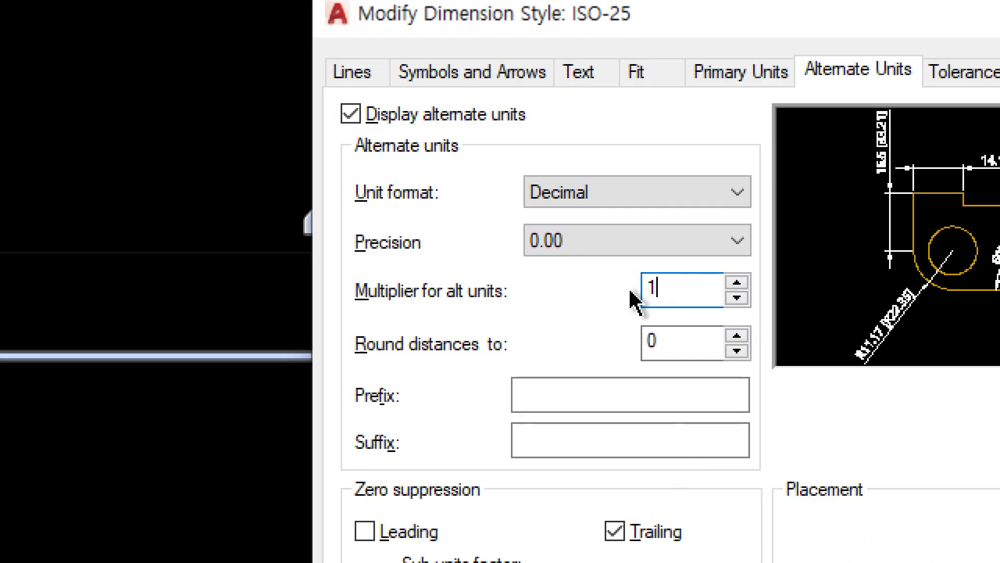
pyautogui.write('/25.4')
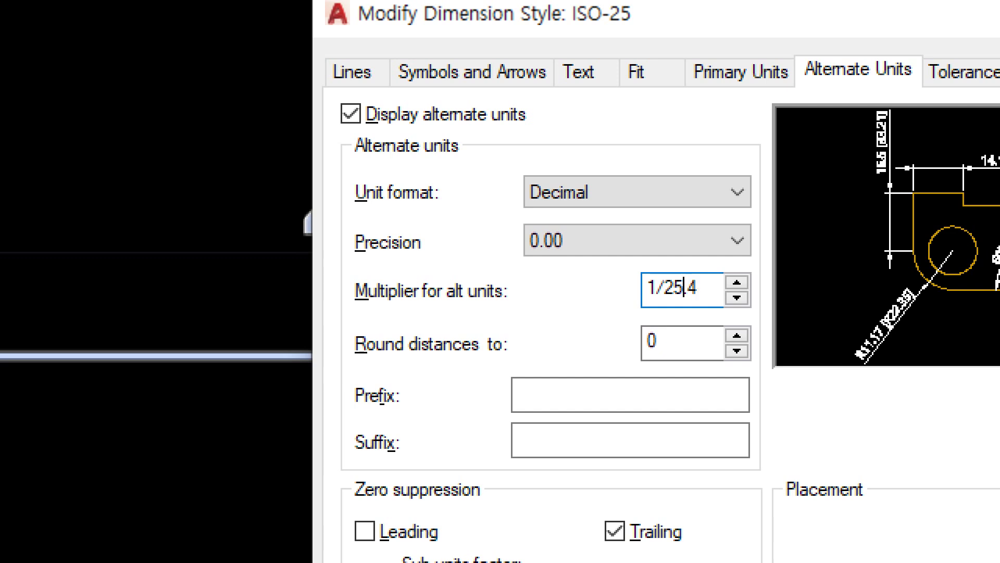
pyautogui.write('0')
pyautogui.press('BackSpace')
pyautogui.click(667, 342)
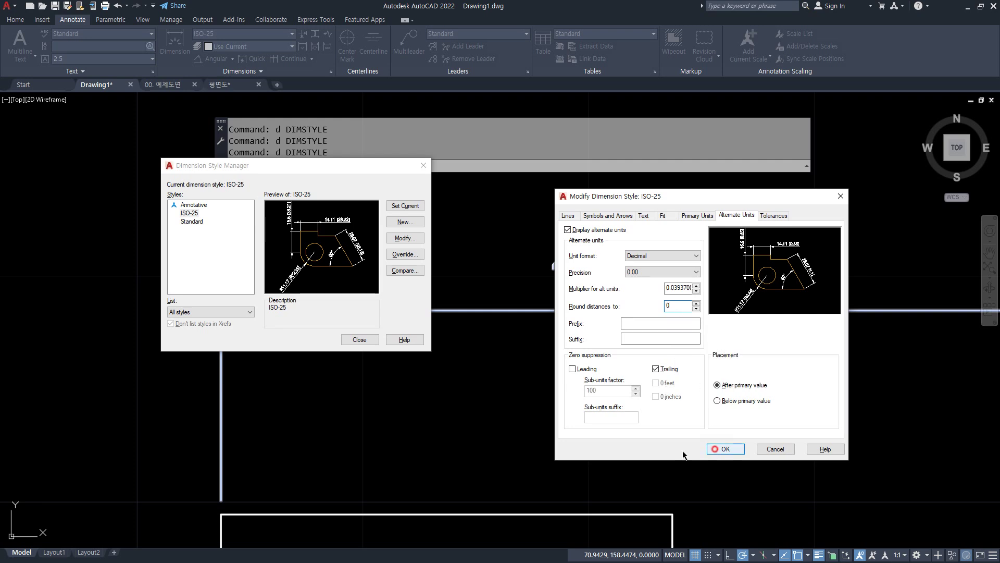
pyautogui.click(716, 447)
pyautogui.click(359, 339)
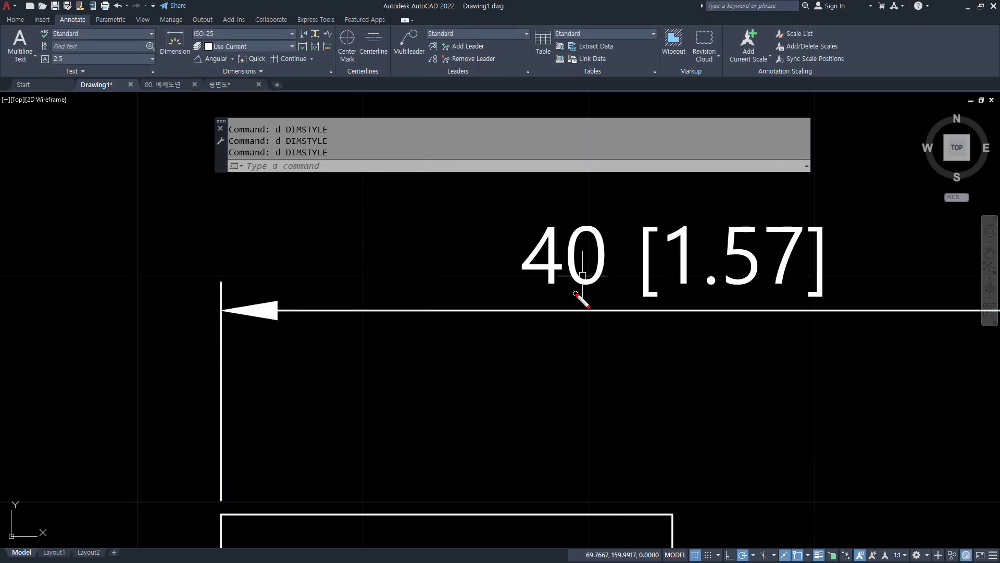
# Step: Compare the dimension's primary and alternate values with the inch-to-millimetre conversions noted in Notepad
pyautogui.moveTo(577, 294)
pyautogui.mouseDown()
pyautogui.moveTo(626, 230)
pyautogui.moveTo(605, 296)
pyautogui.mouseUp()
pyautogui.moveTo(675, 298); pyautogui.dragTo(814, 298)
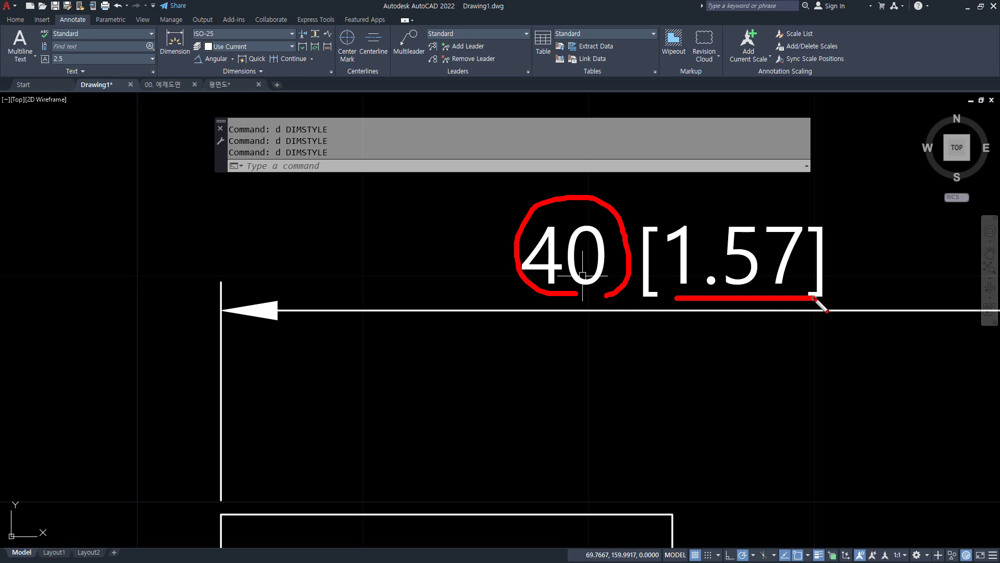
pyautogui.press('Escape')
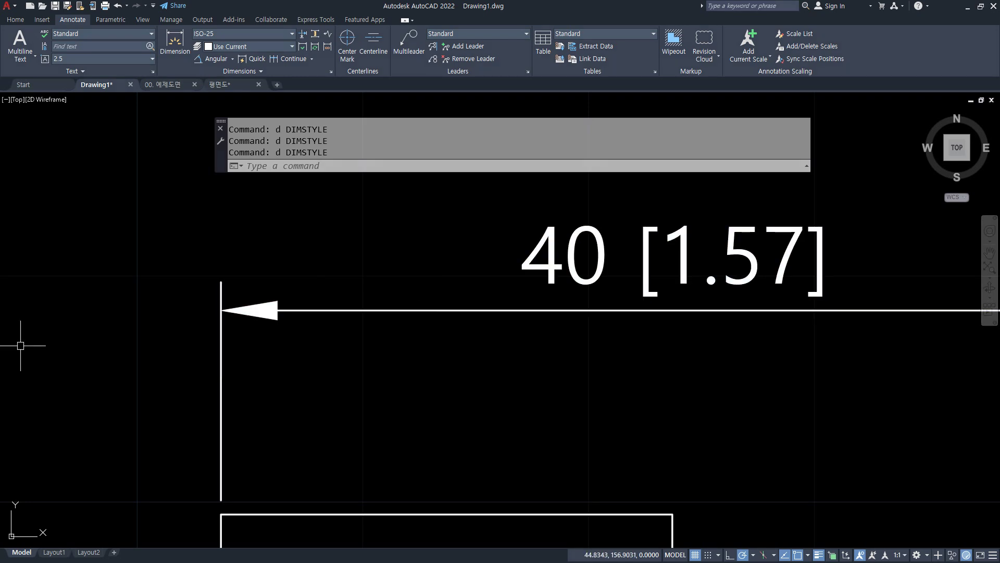
pyautogui.hotkey('alt', 'Tab')
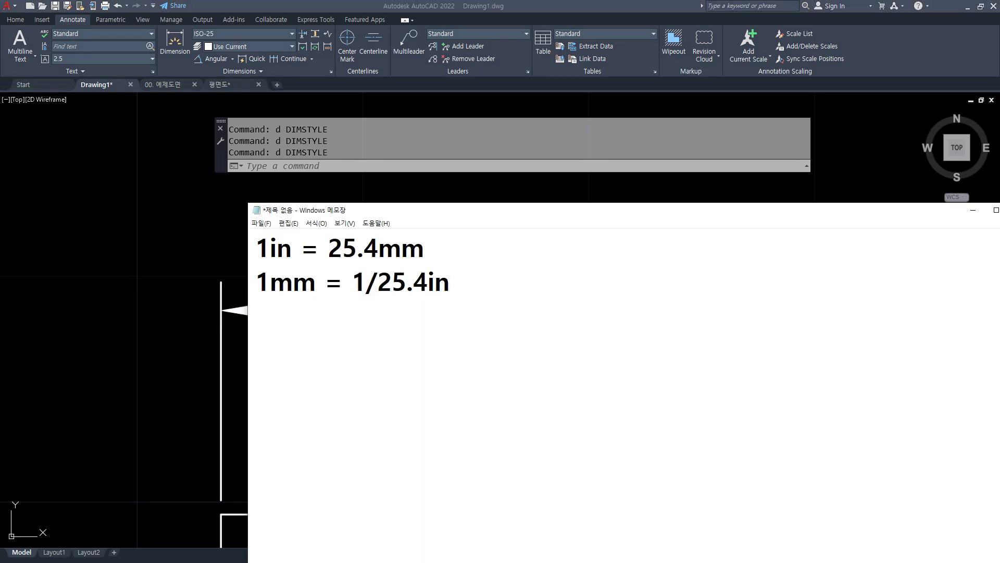
pyautogui.hotkey('alt', 'Tab')
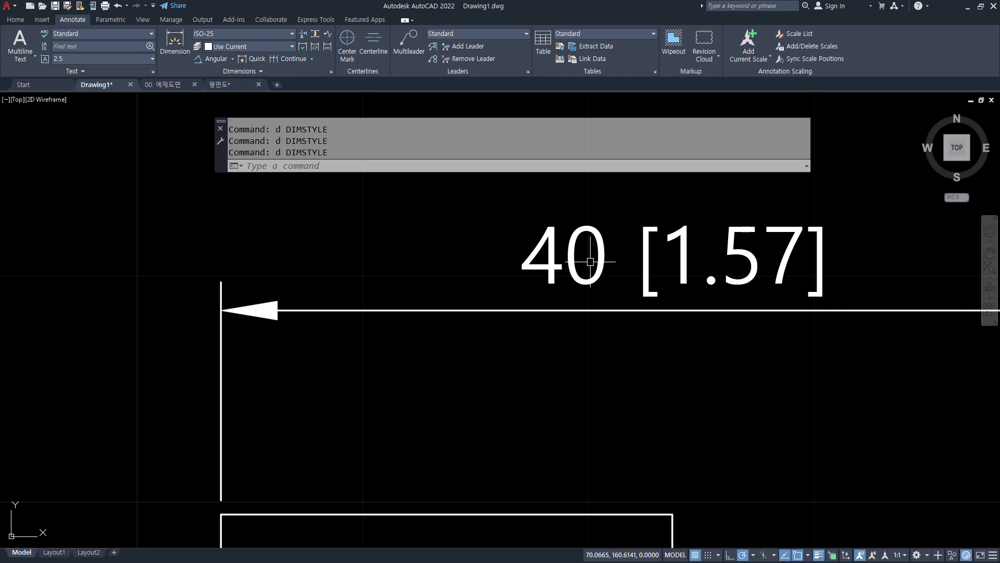
# Step: Give the alternate units of the ISO-25 dimension style the suffix "in"
pyautogui.write('d')
pyautogui.press('Return')
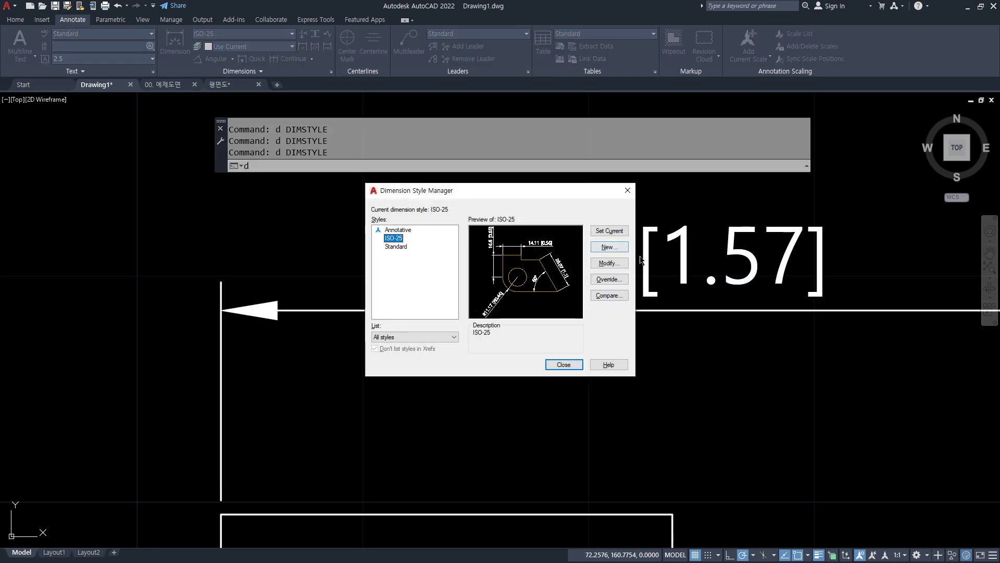
pyautogui.click(606, 263)
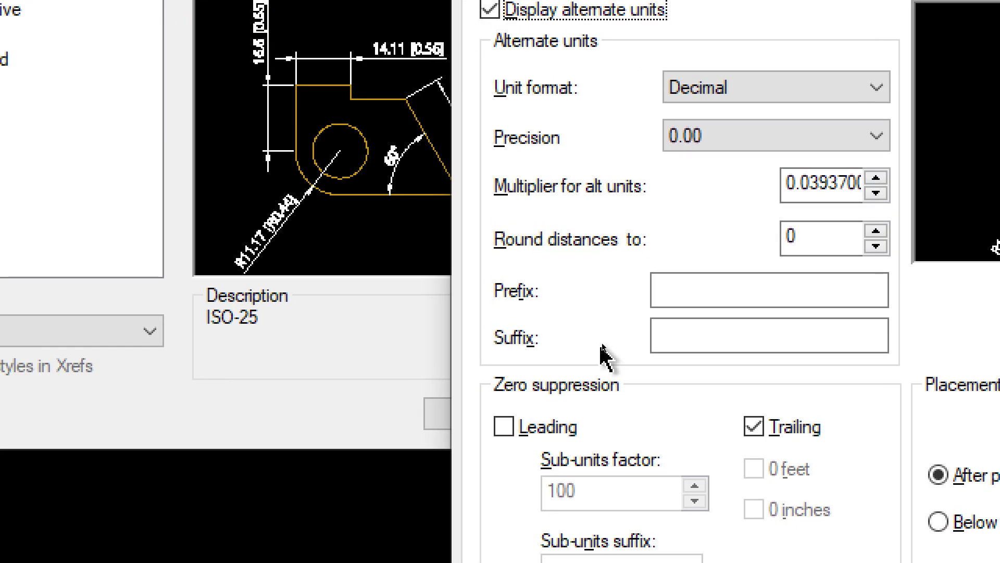
pyautogui.click(701, 284)
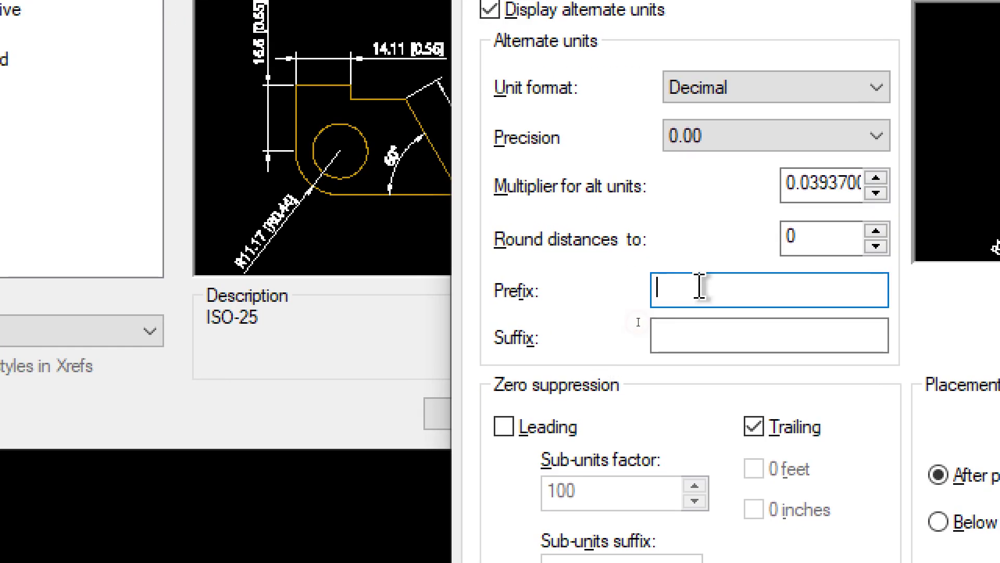
pyautogui.click(717, 334)
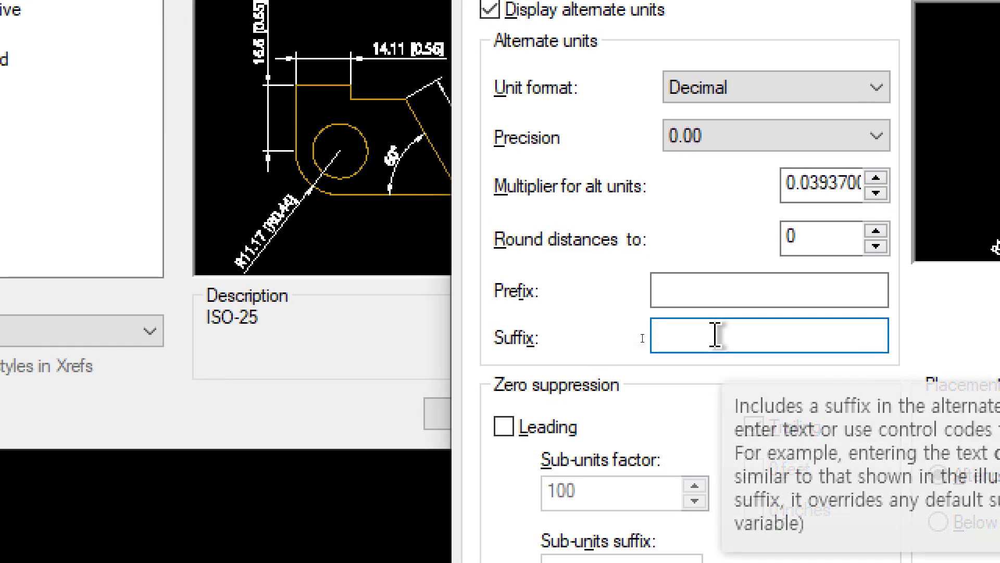
pyautogui.write('in')
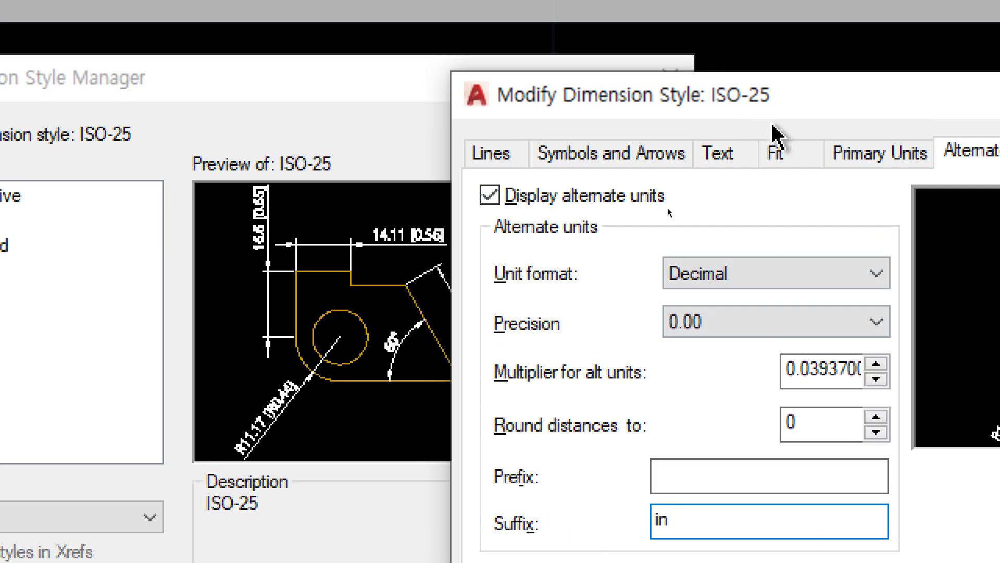
# Step: Give the primary units of the ISO-25 dimension style the suffix "mm" and apply the style changes to the drawing
pyautogui.click(875, 166)
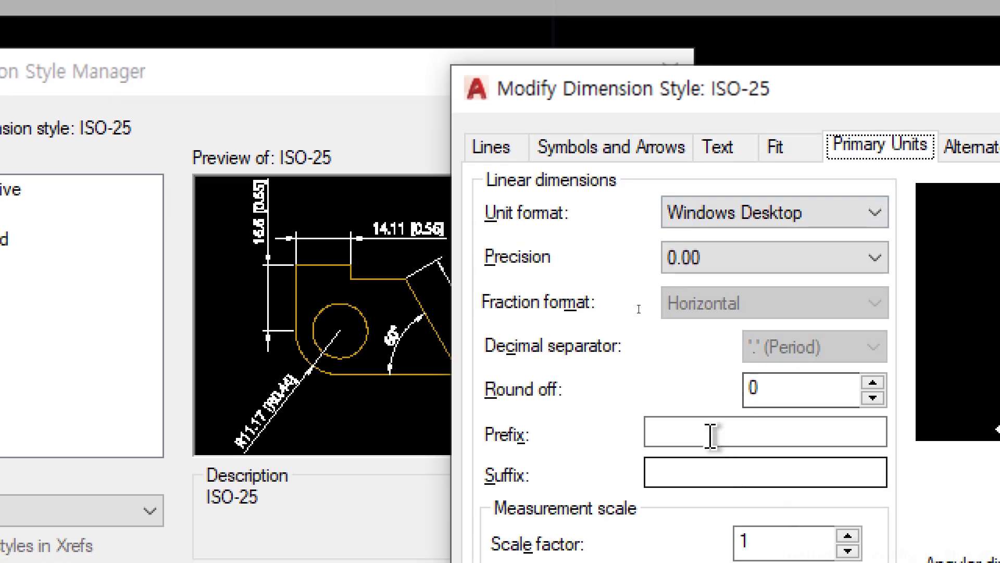
pyautogui.click(694, 432)
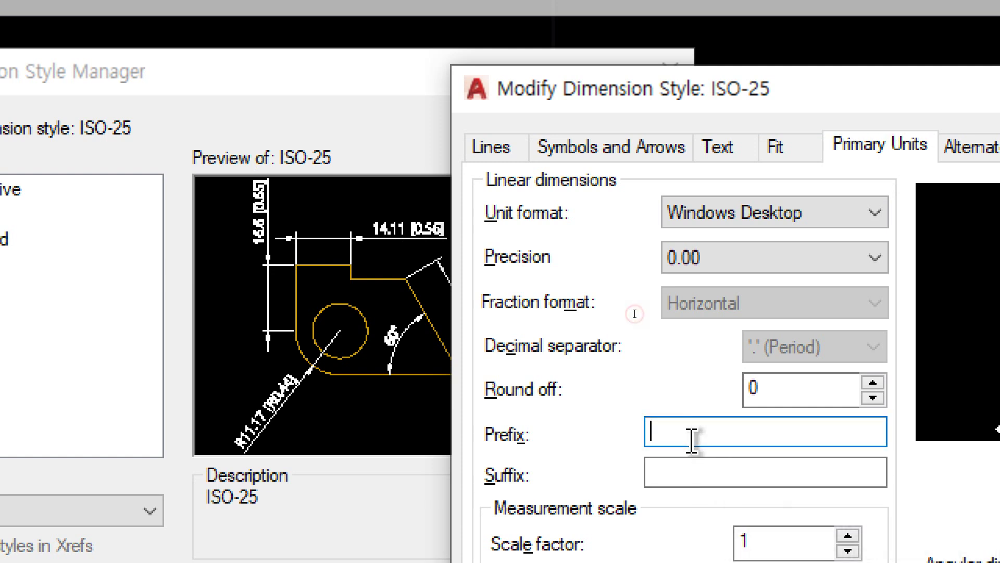
pyautogui.click(690, 472)
pyautogui.write('mm')
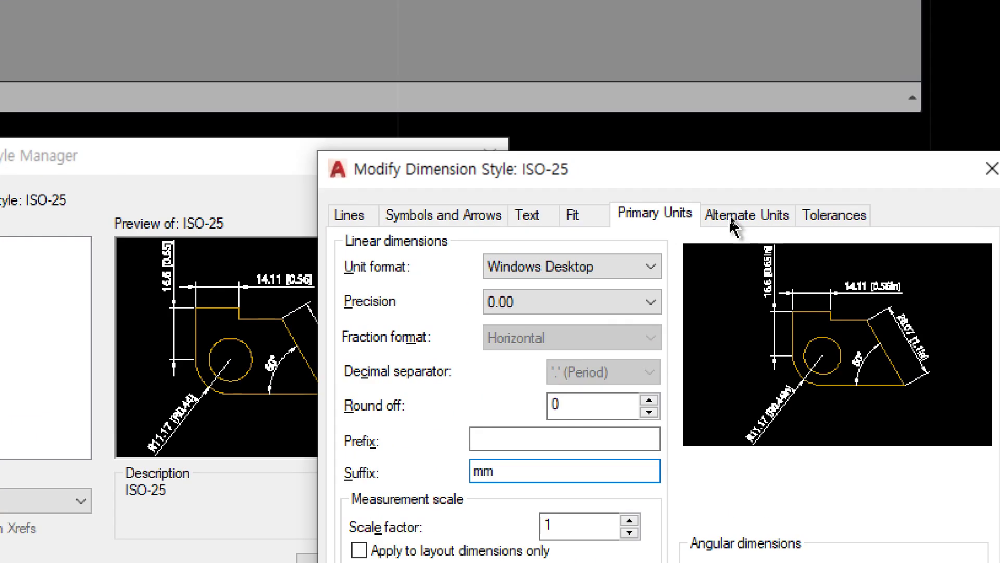
pyautogui.click(733, 217)
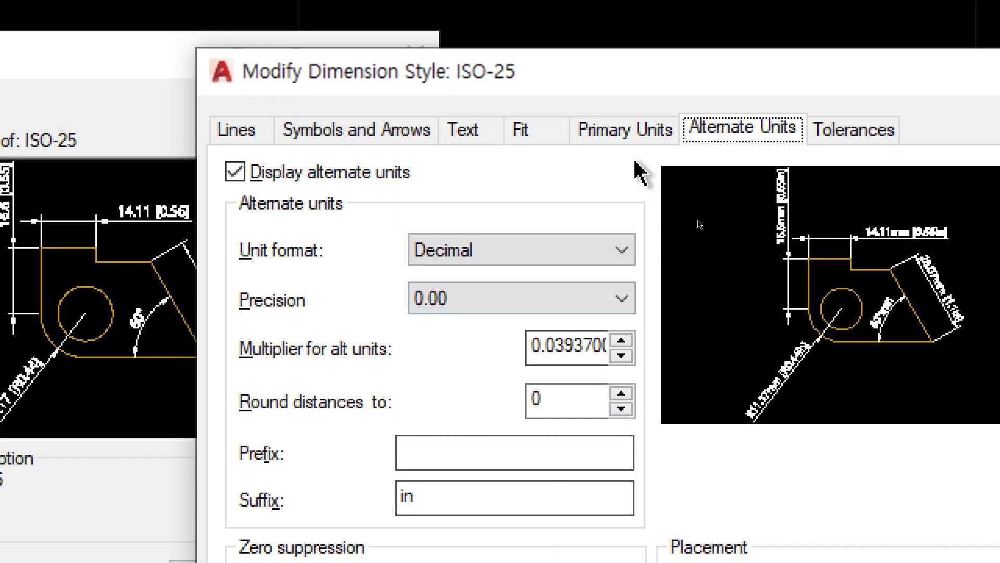
pyautogui.click(620, 157)
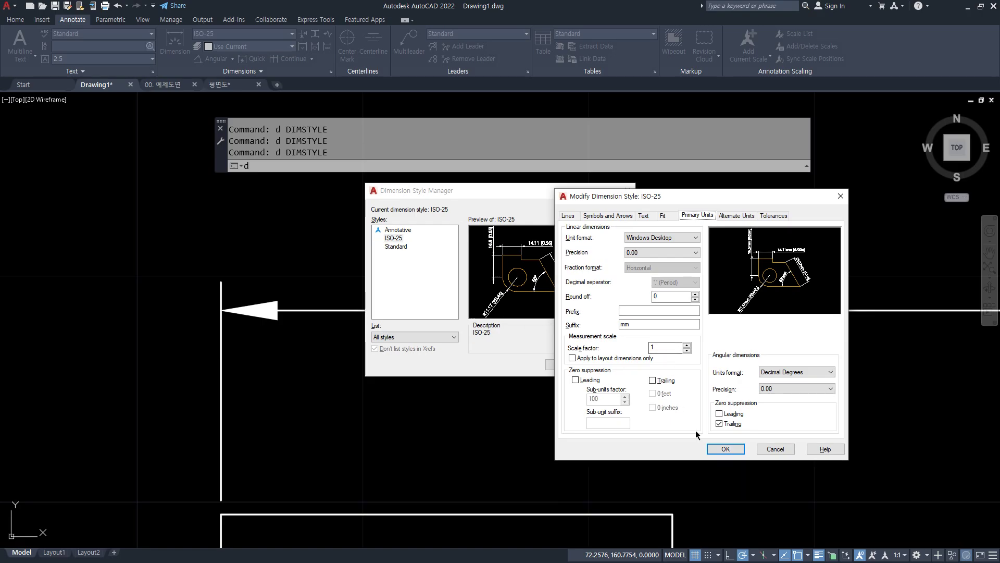
pyautogui.click(724, 448)
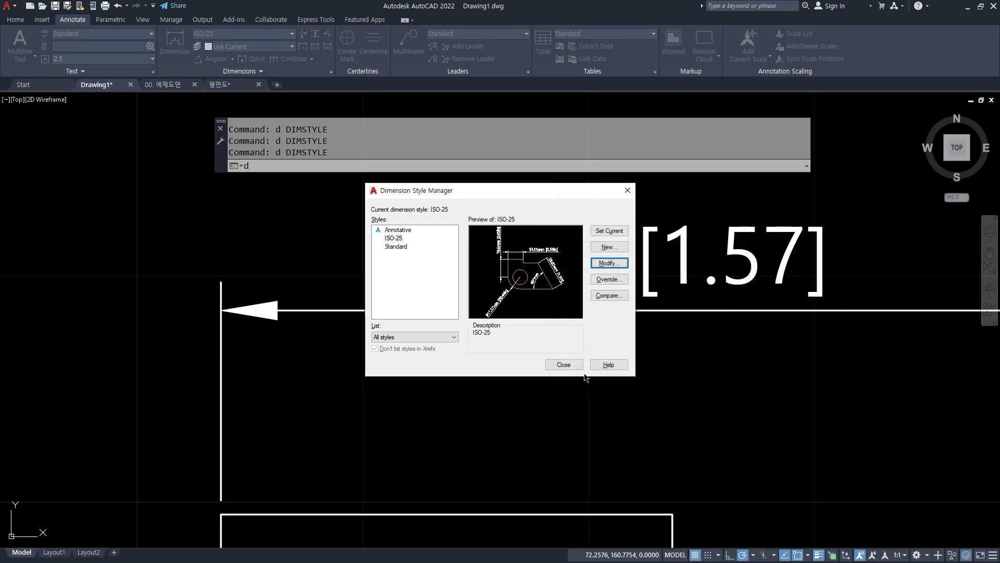
pyautogui.click(564, 365)
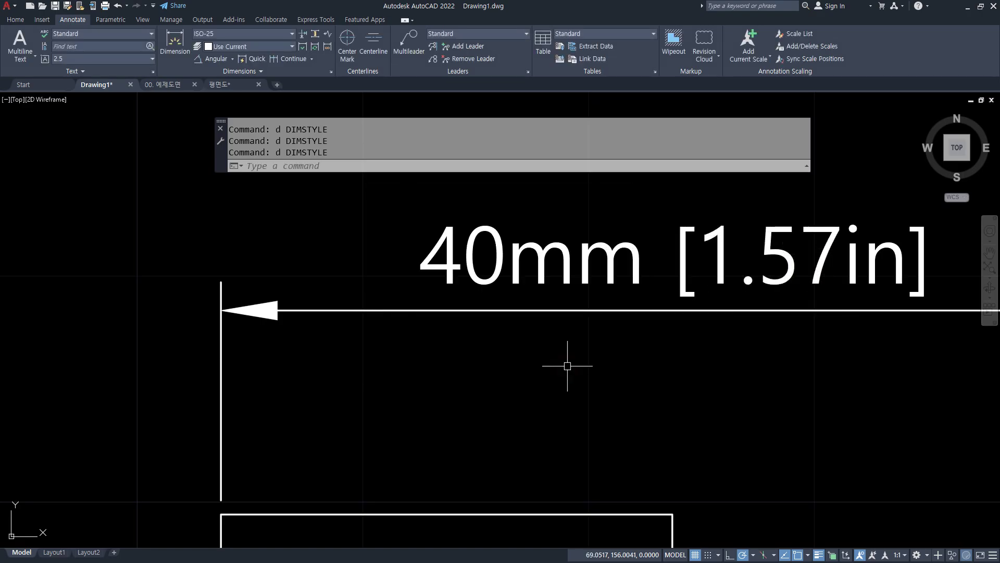
# Step: Remove the suffix from the primary units of the ISO-25 dimension style
pyautogui.moveTo(730, 385); pyautogui.dragTo(642, 372, button='middle')
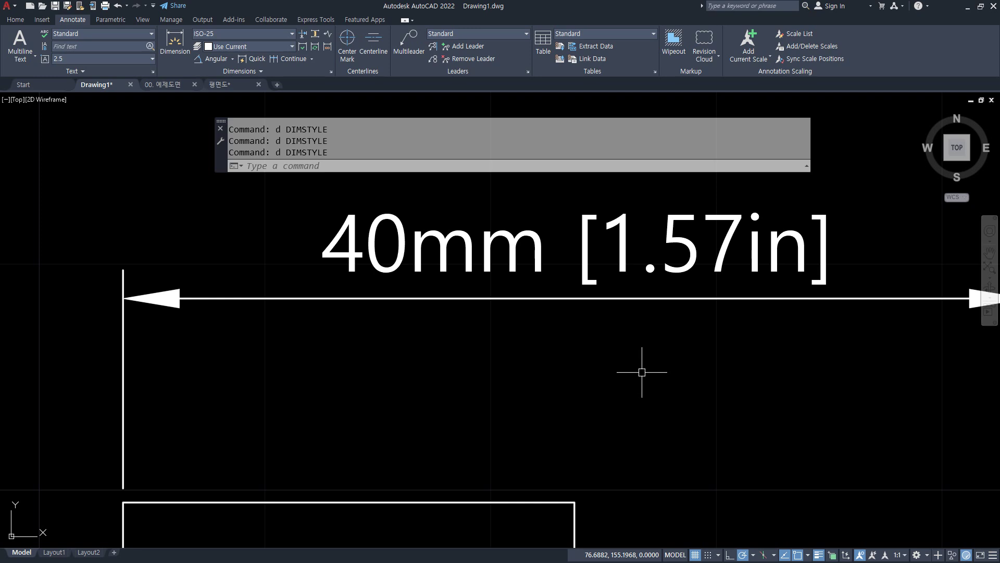
pyautogui.write('d')
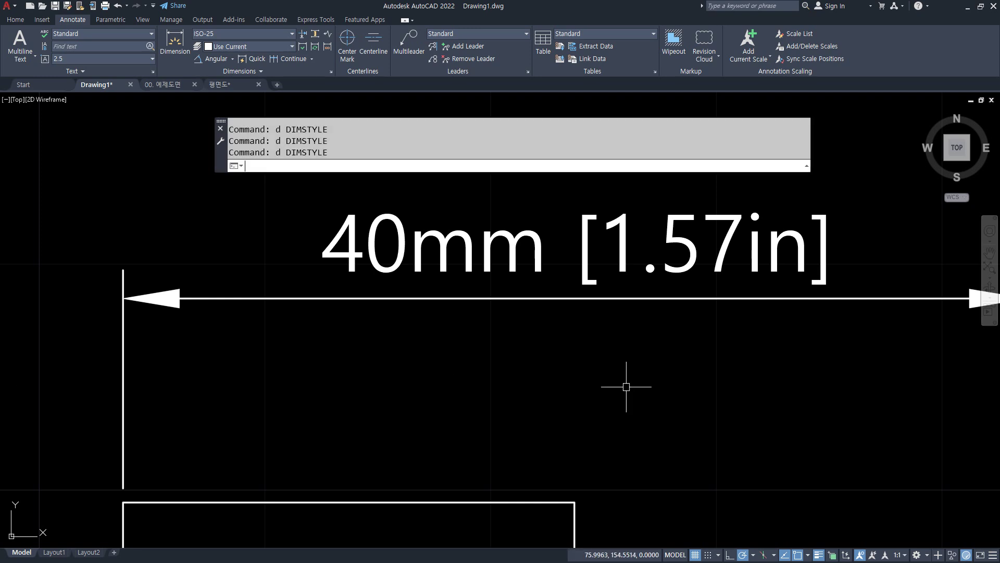
pyautogui.press('Return')
pyautogui.click(595, 264)
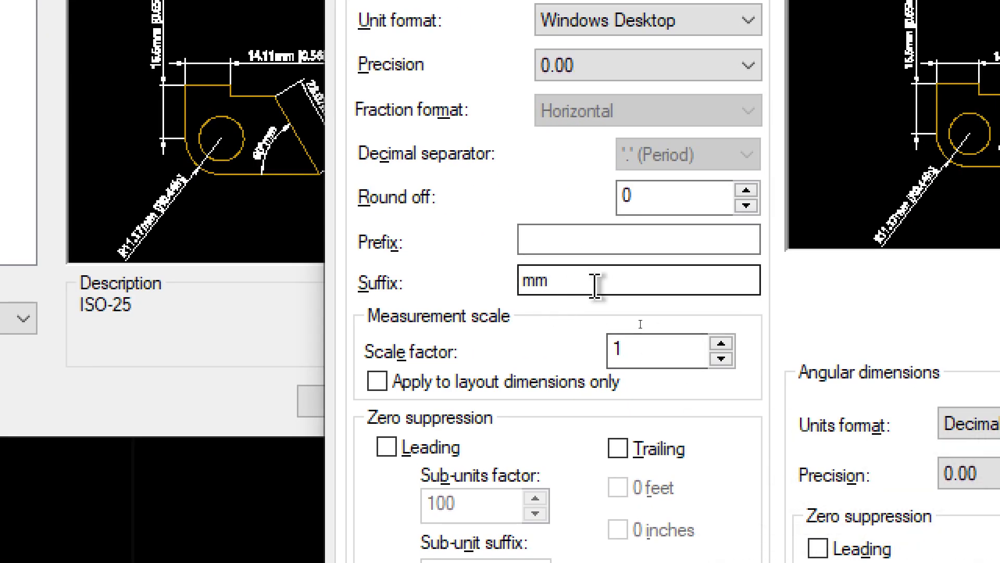
pyautogui.doubleClick(596, 285)
pyautogui.press('BackSpace')
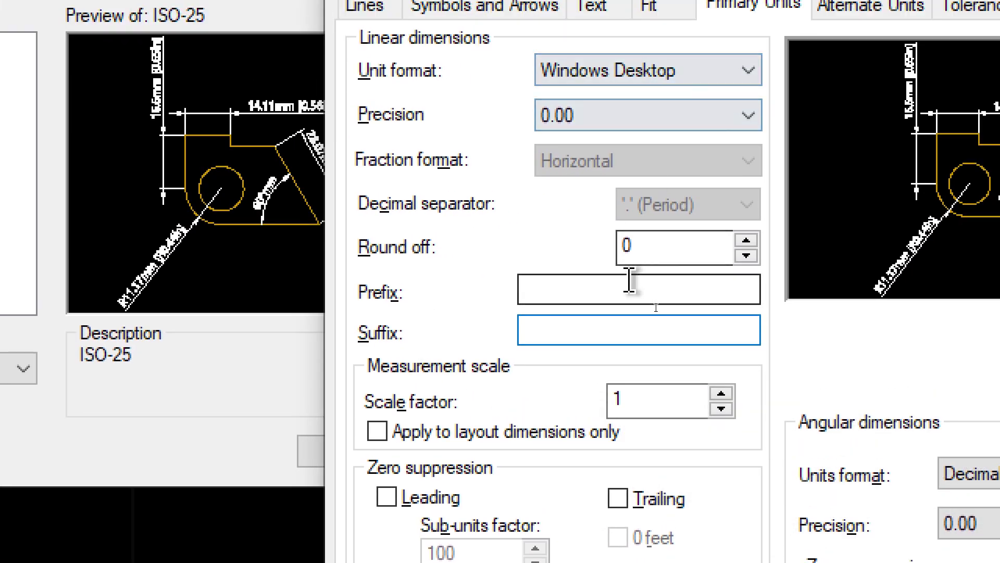
# Step: Remove the suffix from the ISO-25 style's alternate units and give them the prefix "in"
pyautogui.click(865, 7)
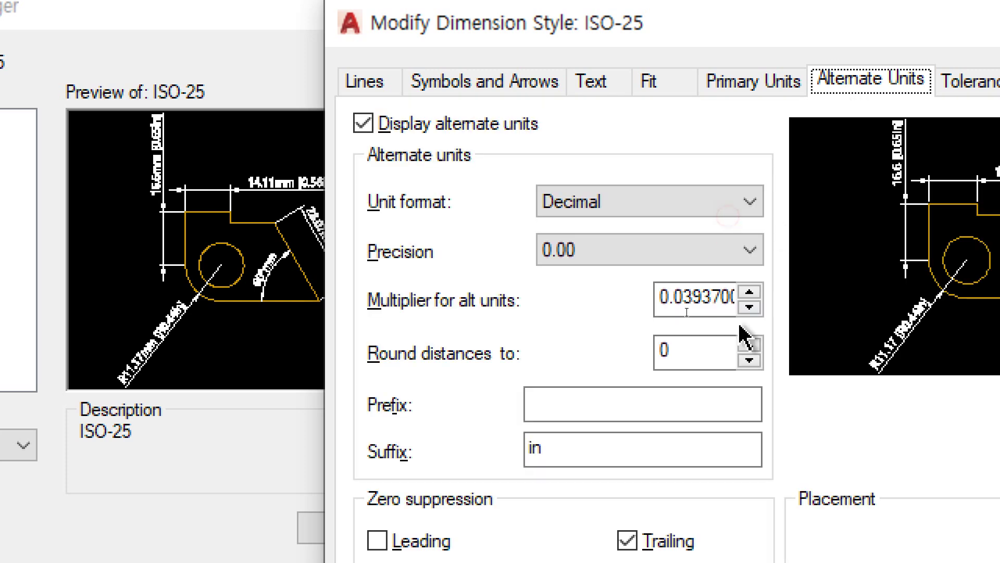
pyautogui.doubleClick(625, 445)
pyautogui.press('BackSpace')
pyautogui.click(581, 406)
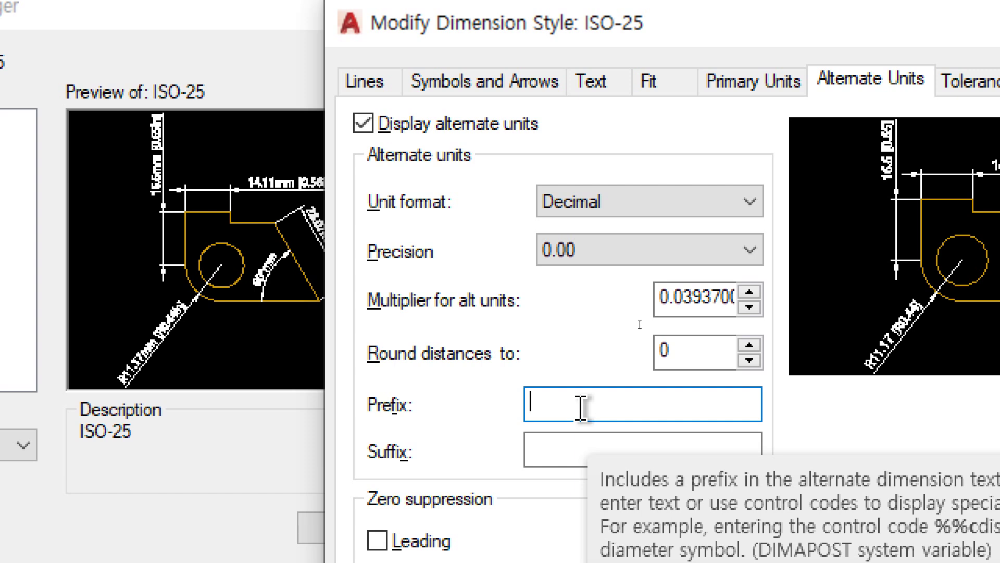
pyautogui.write('in')
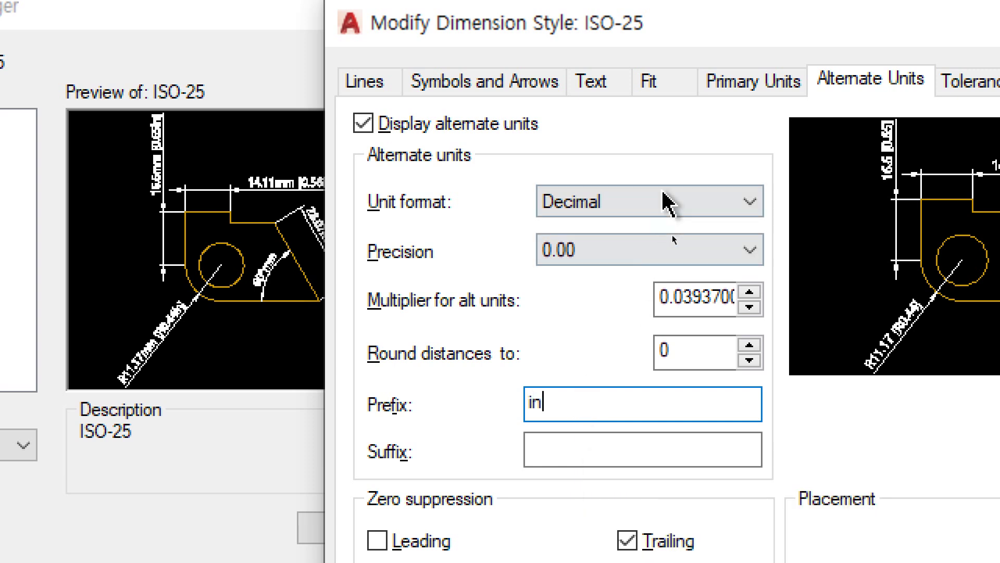
# Step: Give the primary units of the ISO-25 style the prefix "mm" and apply the style changes to the drawing
pyautogui.click(766, 106)
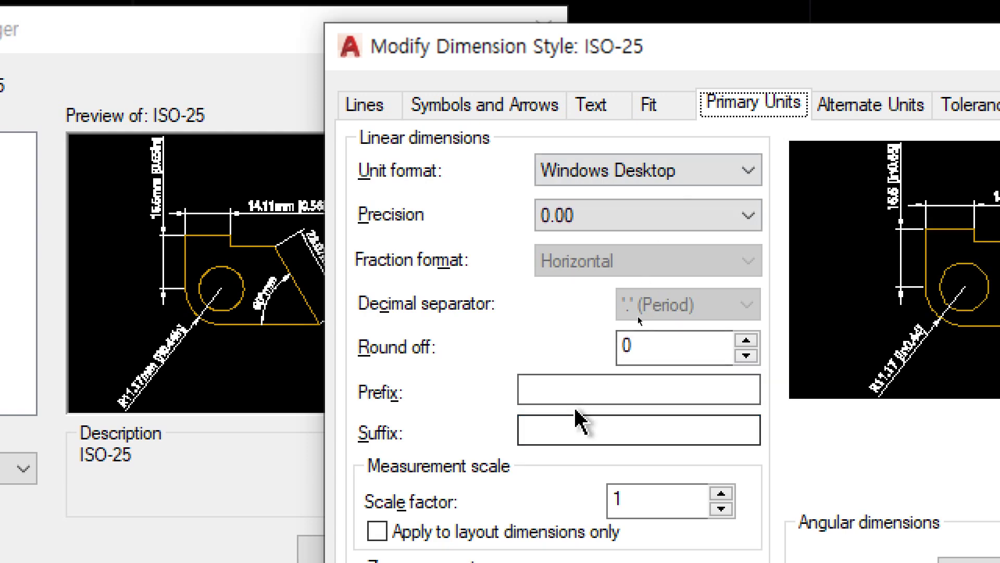
pyautogui.click(567, 390)
pyautogui.write('mm')
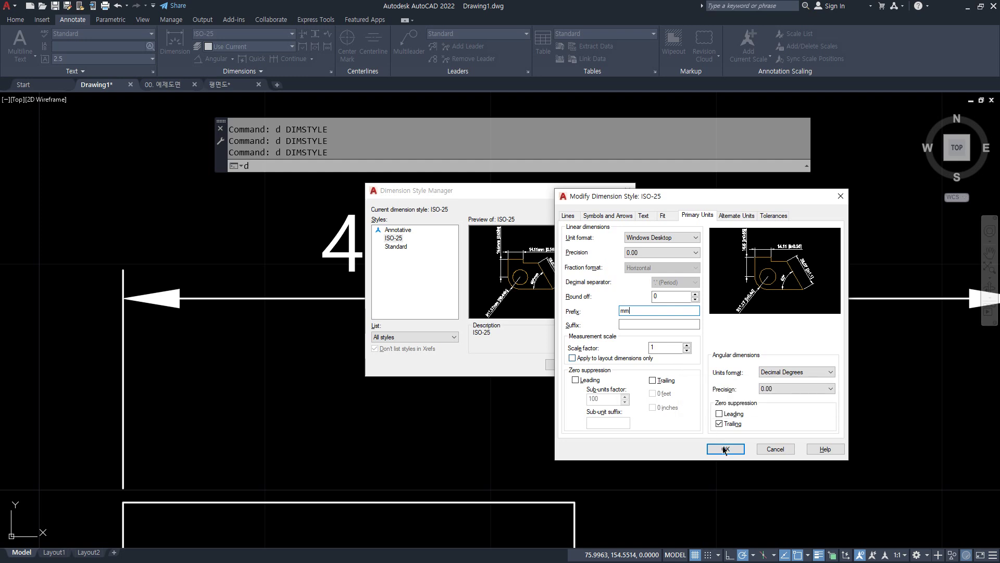
pyautogui.click(725, 449)
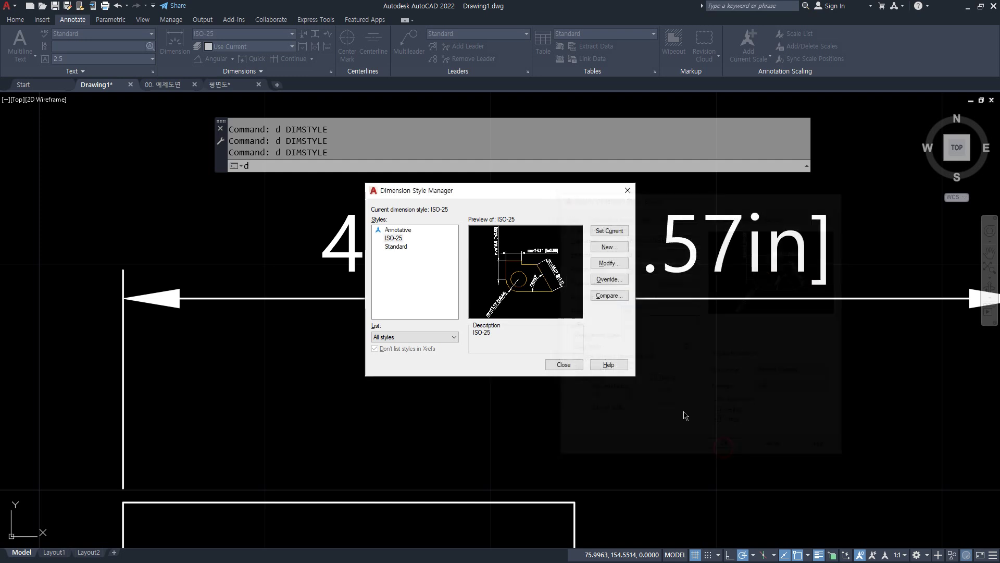
pyautogui.click(576, 366)
# Step: Check where the unit prefixes sit in the dimension's primary and alternate values
pyautogui.moveTo(410, 294); pyautogui.dragTo(442, 291)
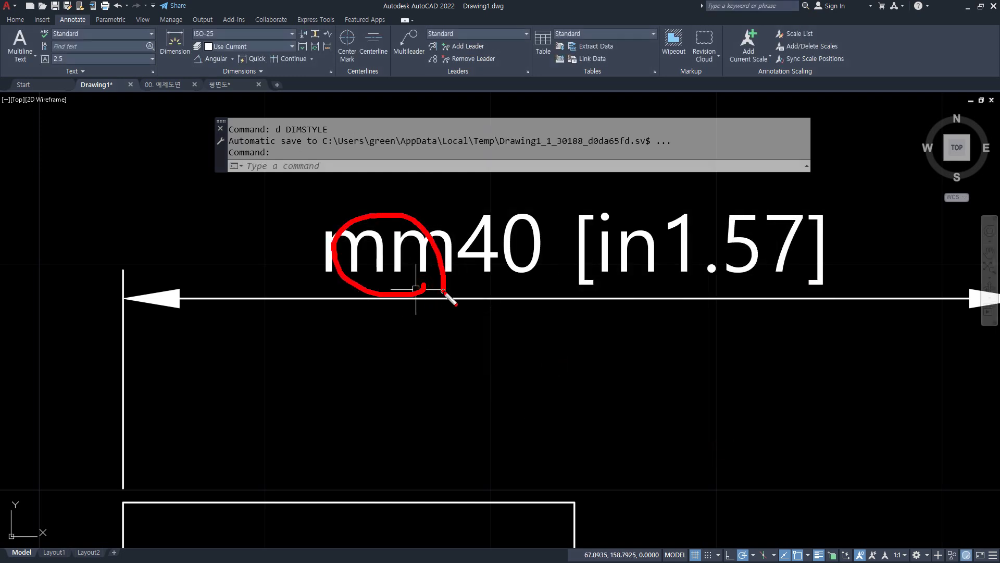
pyautogui.moveTo(730, 277); pyautogui.dragTo(826, 277)
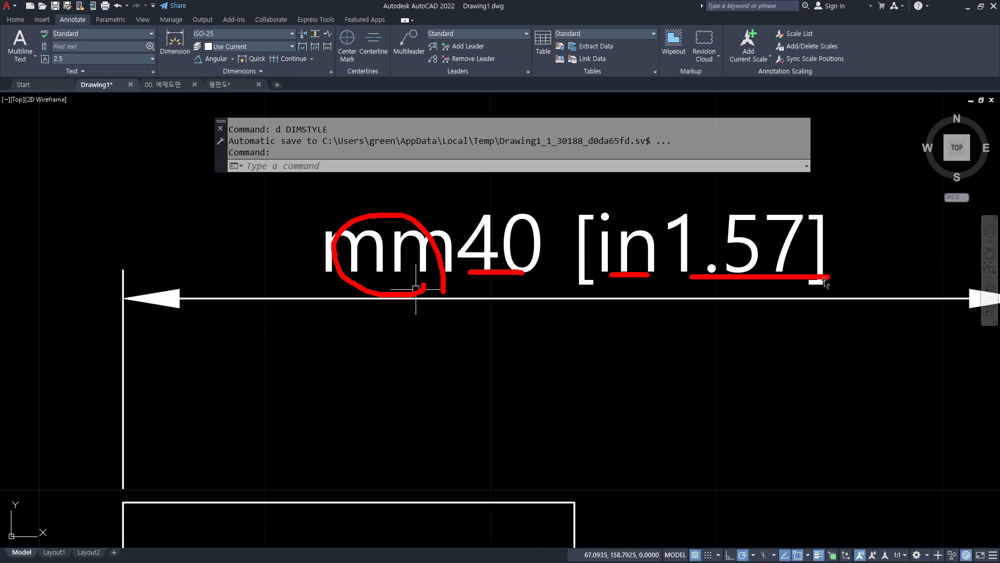
pyautogui.press('Escape')
# Step: Open the ISO-25 dimension style for modification
pyautogui.write('d')
pyautogui.press('Return')
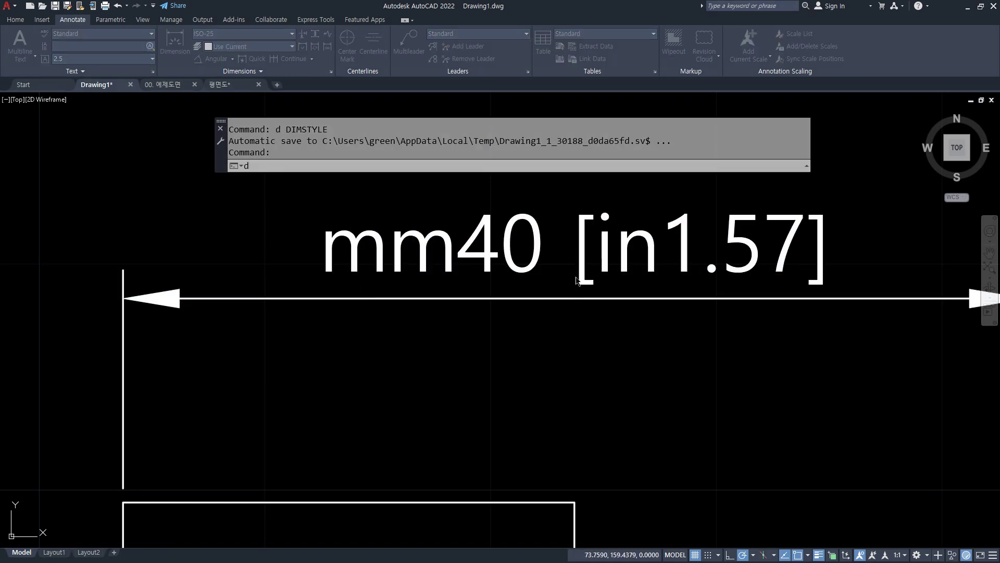
pyautogui.click(625, 263)
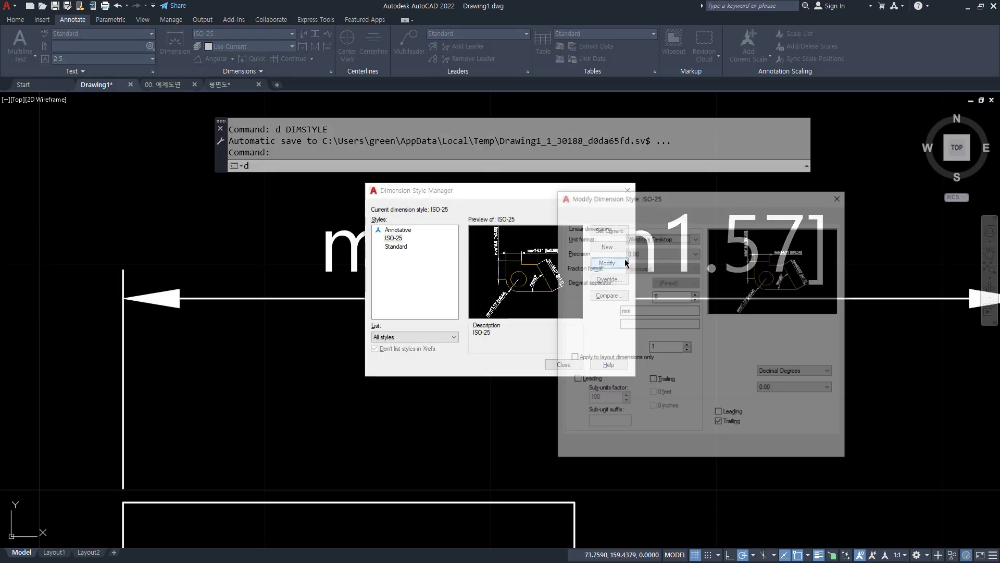
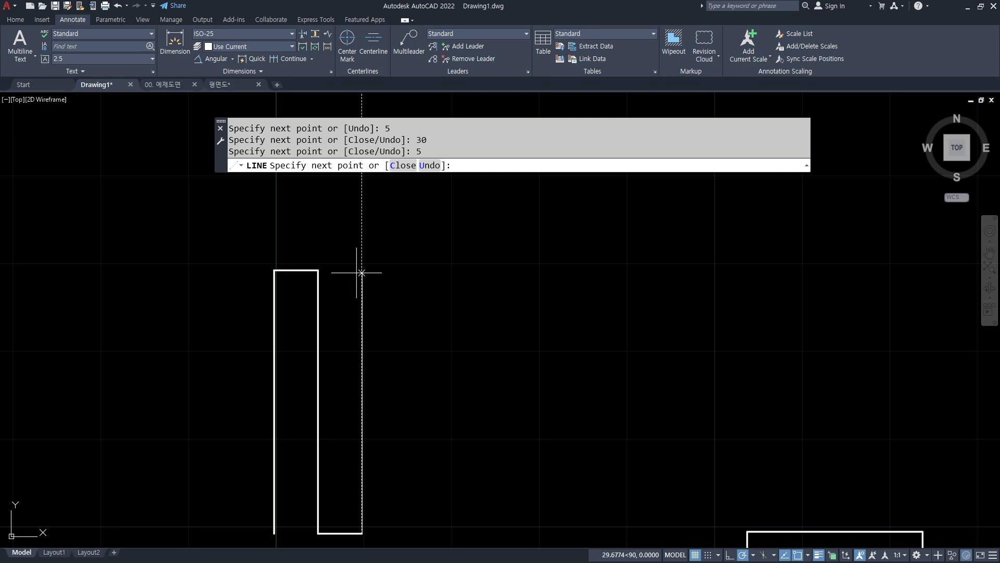
# Step: Continue the zigzag line with alternating 30 mm vertical and 5 mm horizontal segments until it has three bars, and finish it
pyautogui.press('Return')
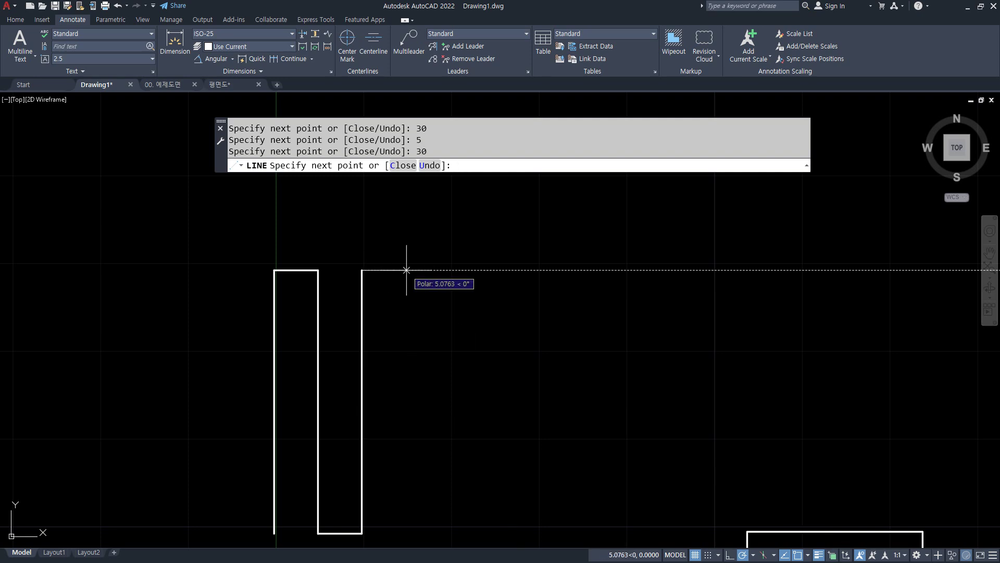
pyautogui.press('Return')
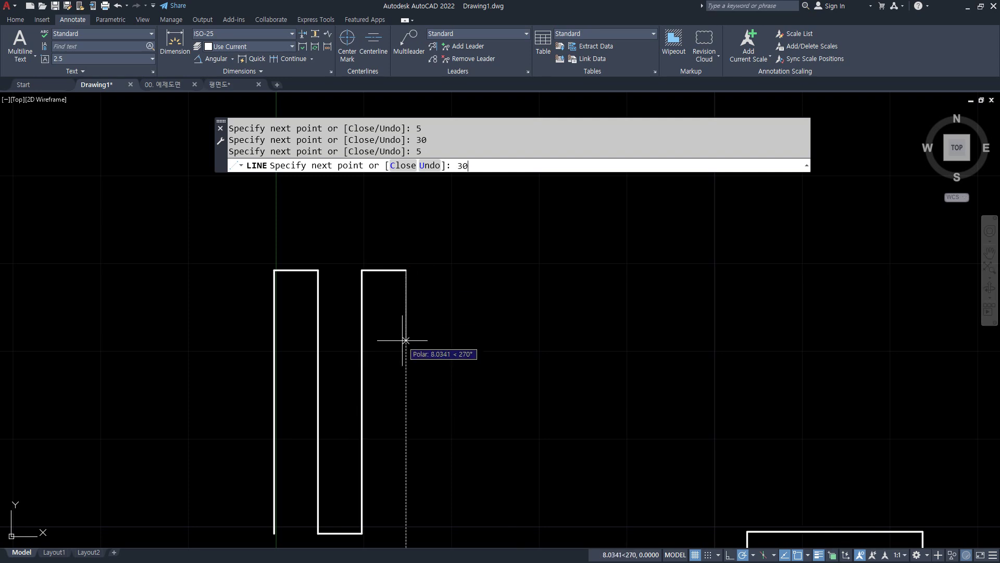
pyautogui.press('Return')
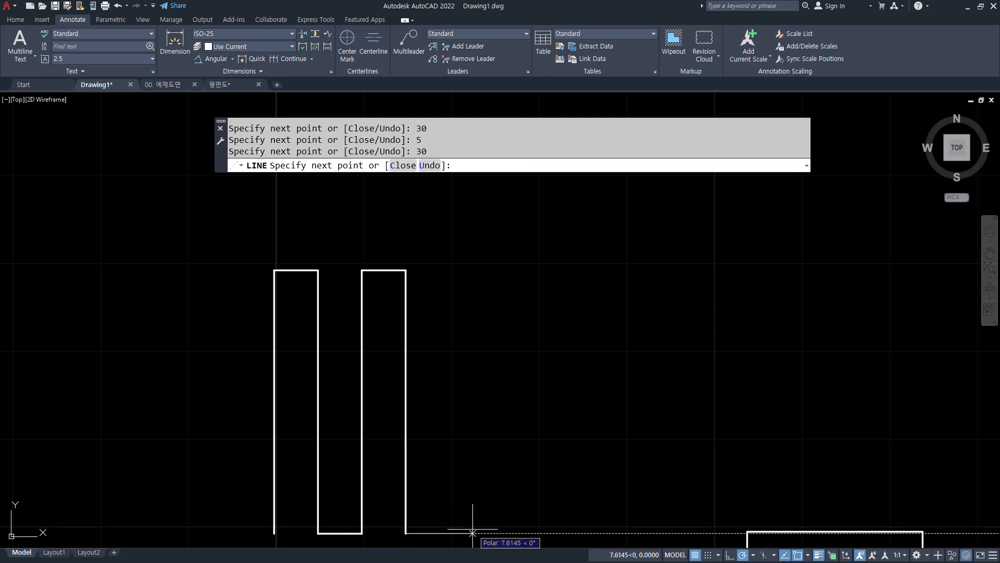
pyautogui.write('5')
pyautogui.press('Return')
pyautogui.press('Return')
pyautogui.write('5')
pyautogui.press('Return')
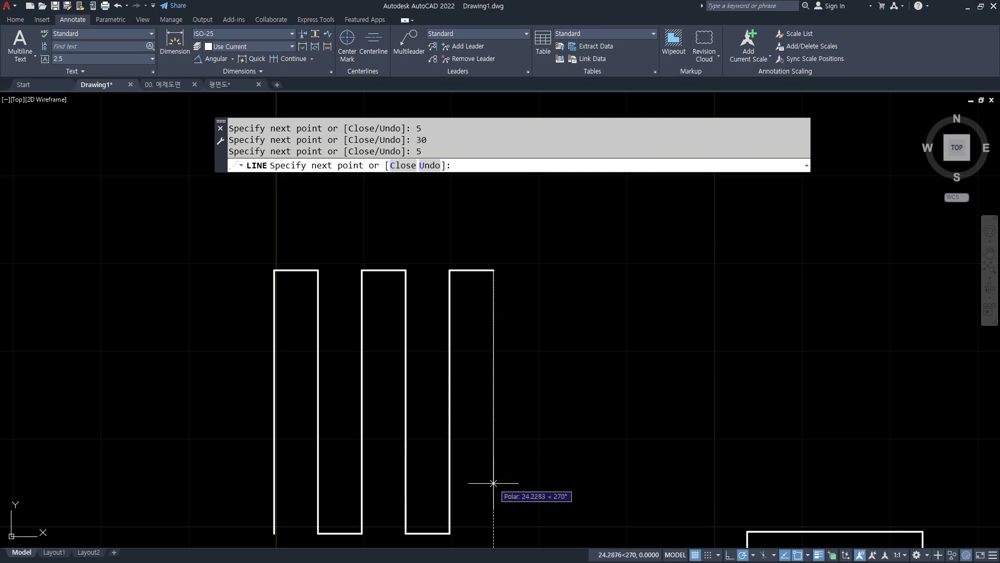
pyautogui.write('30')
pyautogui.press('Return')
pyautogui.press('Return')
pyautogui.moveTo(415, 430); pyautogui.dragTo(410, 362, button='middle')
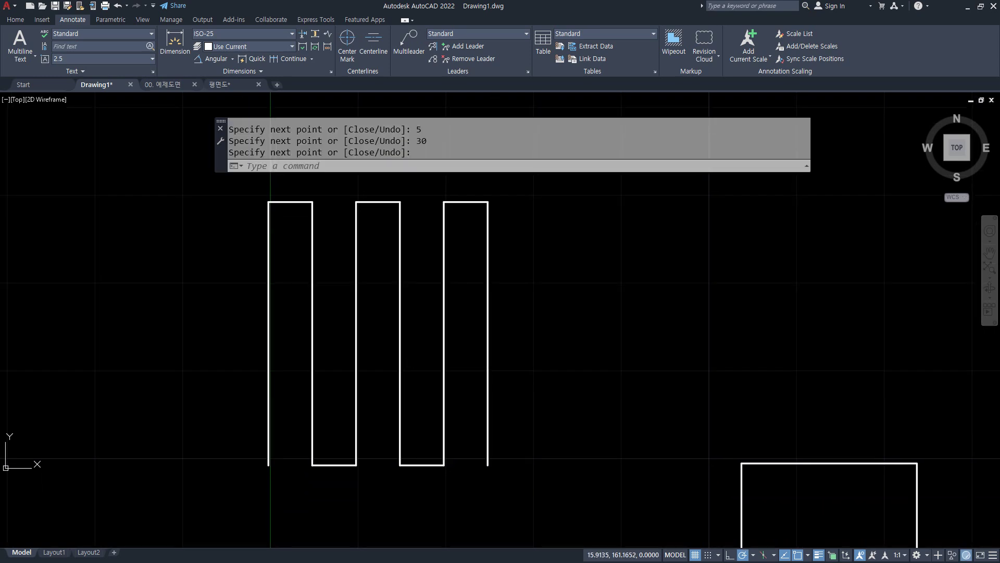
# Step: Add a linear dimension above the upper edge of the zigzag's first bar
pyautogui.moveTo(587, 453); pyautogui.dragTo(607, 472, button='middle')
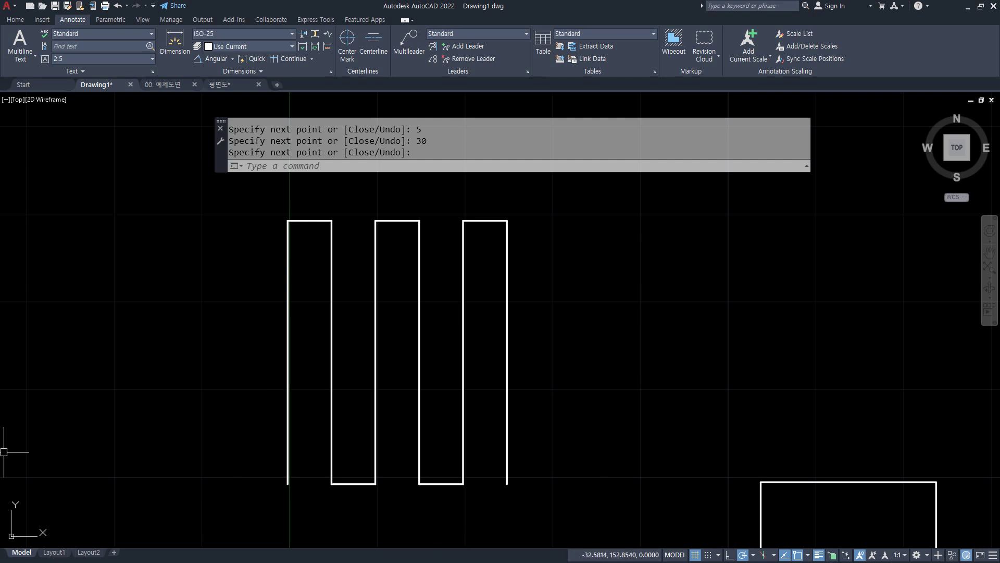
pyautogui.scroll(-3, 593, 372)
pyautogui.scroll(1, 597, 366)
pyautogui.moveTo(598, 366); pyautogui.dragTo(505, 355, button='middle')
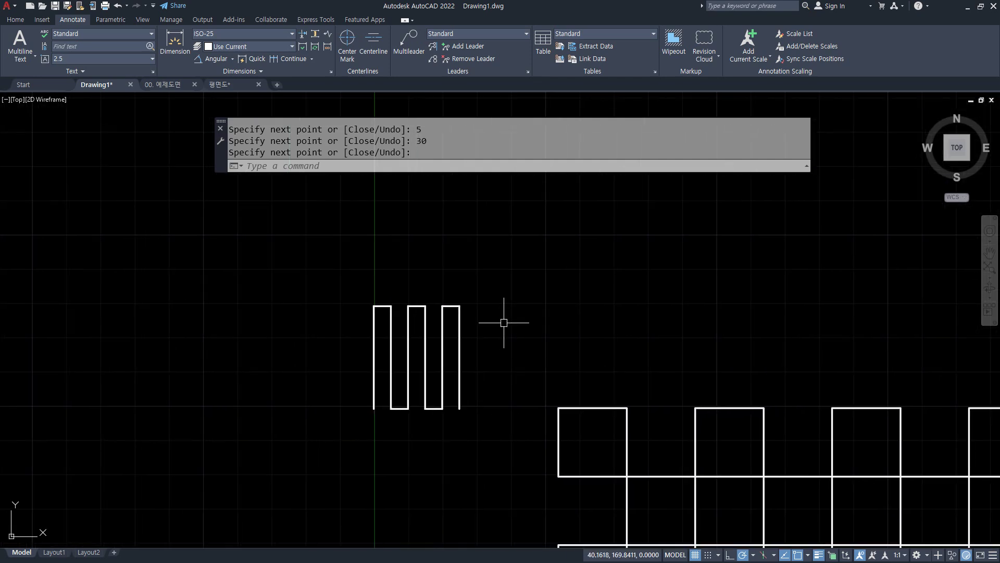
pyautogui.click(232, 59)
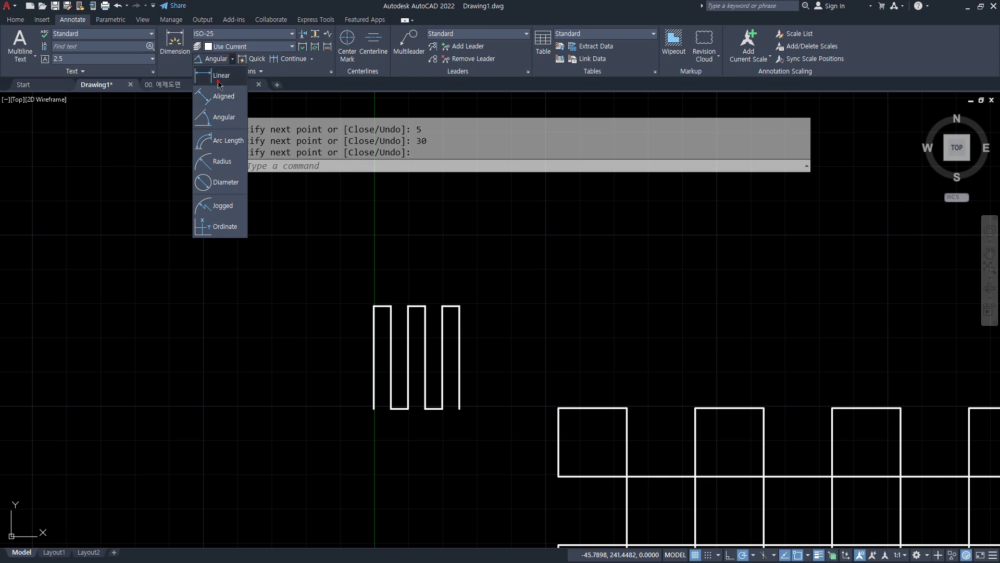
pyautogui.click(211, 76)
pyautogui.click(374, 306)
pyautogui.click(391, 306)
pyautogui.click(383, 270)
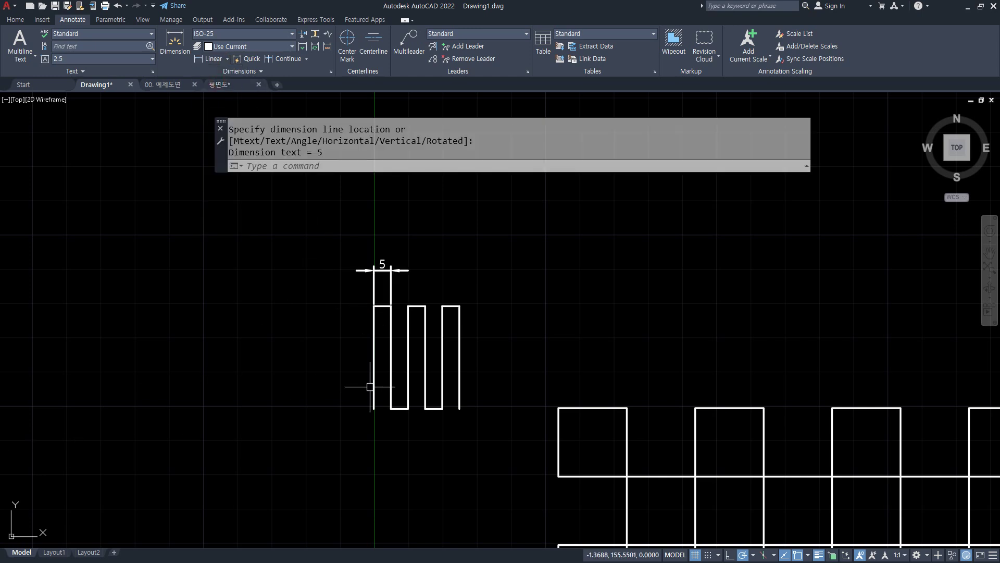
# Step: Erase the linear dimension above the zigzag's first bar
pyautogui.press('Escape')
pyautogui.press('Escape')
pyautogui.click(431, 282)
pyautogui.click(354, 249)
pyautogui.write('e')
pyautogui.press('Return')
# Step: Draw a circle centred on the middle bar that encloses the upper part of the zigzag
pyautogui.write('c')
pyautogui.press('Return')
pyautogui.click(416, 326)
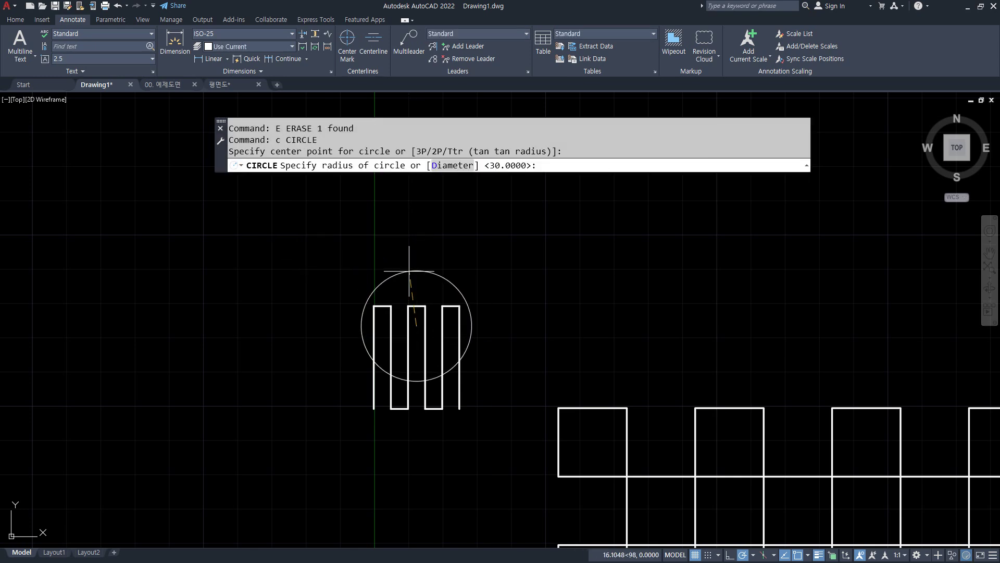
pyautogui.click(396, 272)
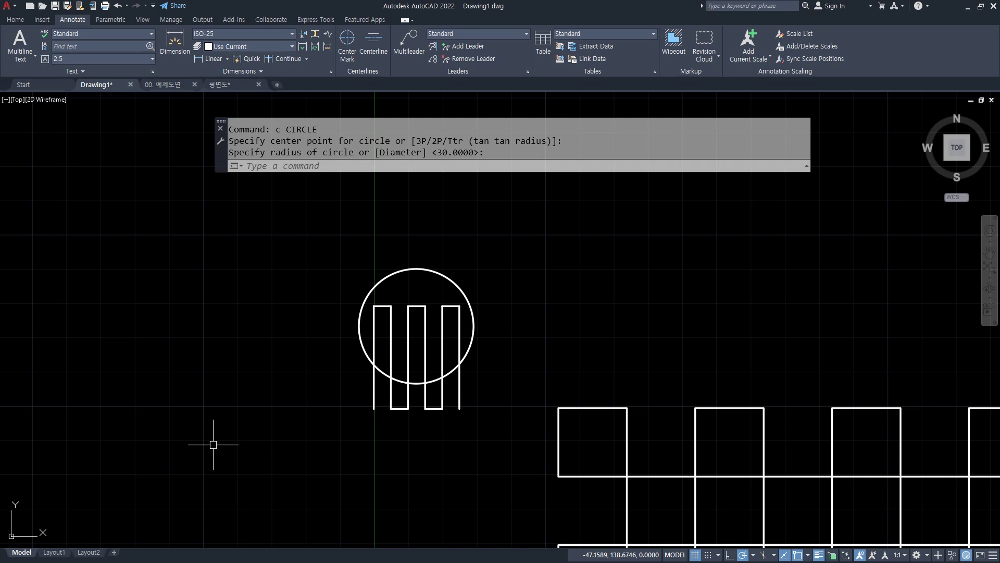
# Step: Copy the circle and the zigzag to the empty area up and to the left of the original
pyautogui.write('cp')
pyautogui.press('Return')
pyautogui.click(494, 408)
pyautogui.click(282, 219)
pyautogui.press('Return')
pyautogui.click(416, 306)
pyautogui.click(215, 203)
pyautogui.press('Return')
# Step: Trim the copied zigzag's lines that extend below the copied circle
pyautogui.write('tr')
pyautogui.press('Return')
pyautogui.click(287, 271)
pyautogui.click(209, 306)
pyautogui.click(238, 309)
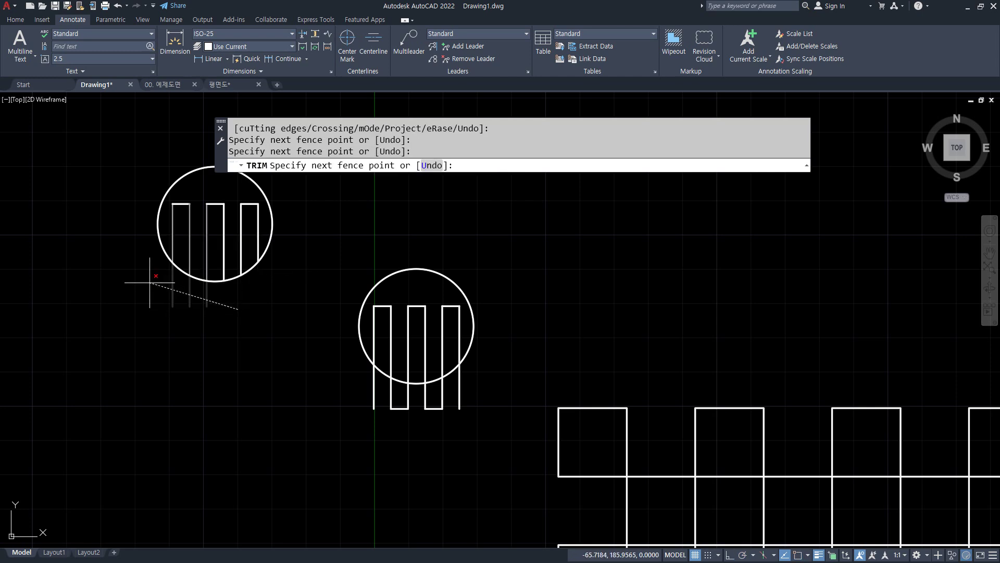
pyautogui.click(149, 282)
pyautogui.press('Return')
pyautogui.moveTo(408, 326)
pyautogui.mouseDown()
pyautogui.moveTo(365, 329)
pyautogui.moveTo(395, 312)
pyautogui.moveTo(295, 271)
pyautogui.mouseUp()
pyautogui.press('Escape')
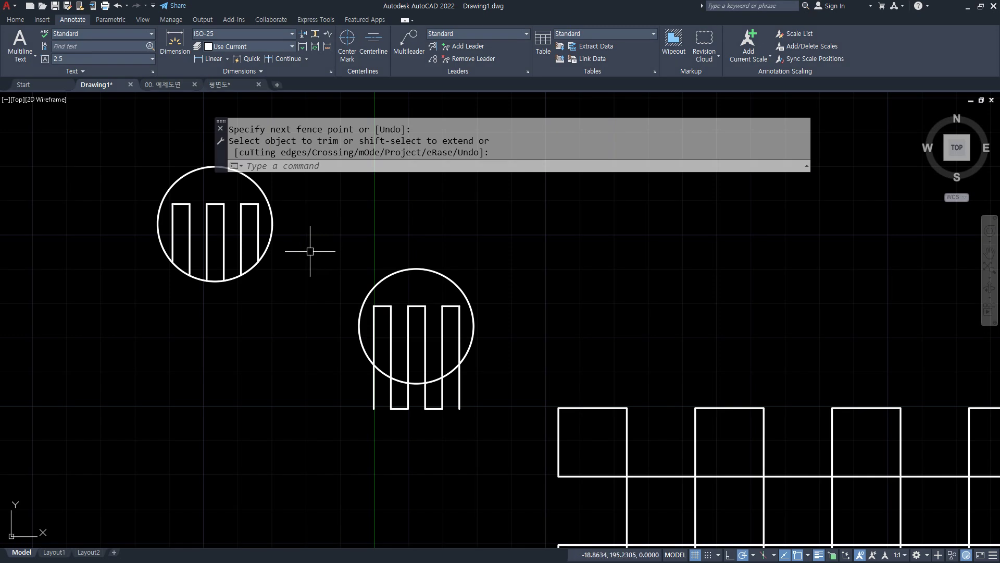
# Step: Scale the trimmed circle and bars by a factor of 3 about the circle's centre
pyautogui.write('sc')
pyautogui.press('Return')
pyautogui.click(284, 322)
pyautogui.click(151, 174)
pyautogui.press('Return')
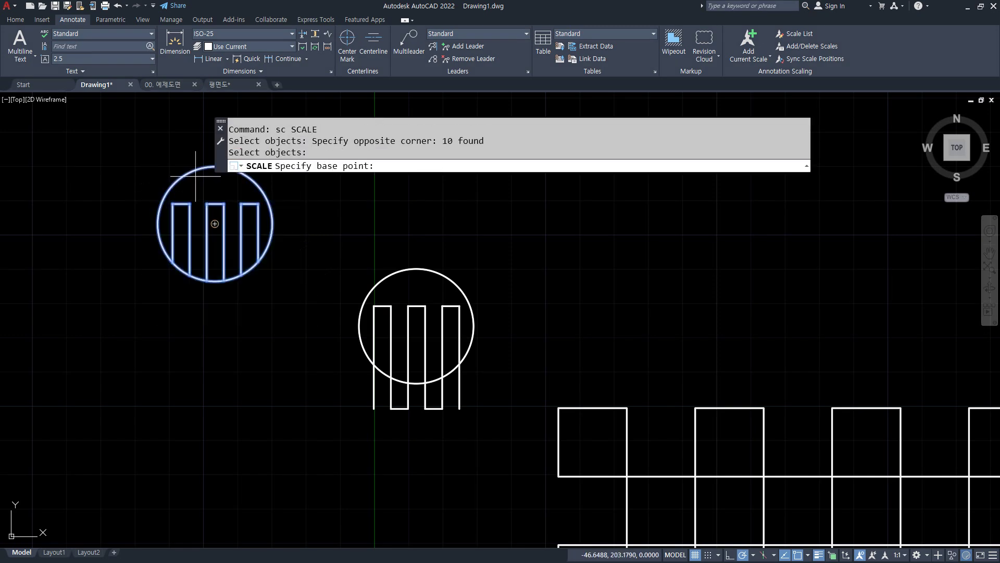
pyautogui.click(214, 223)
pyautogui.write('3')
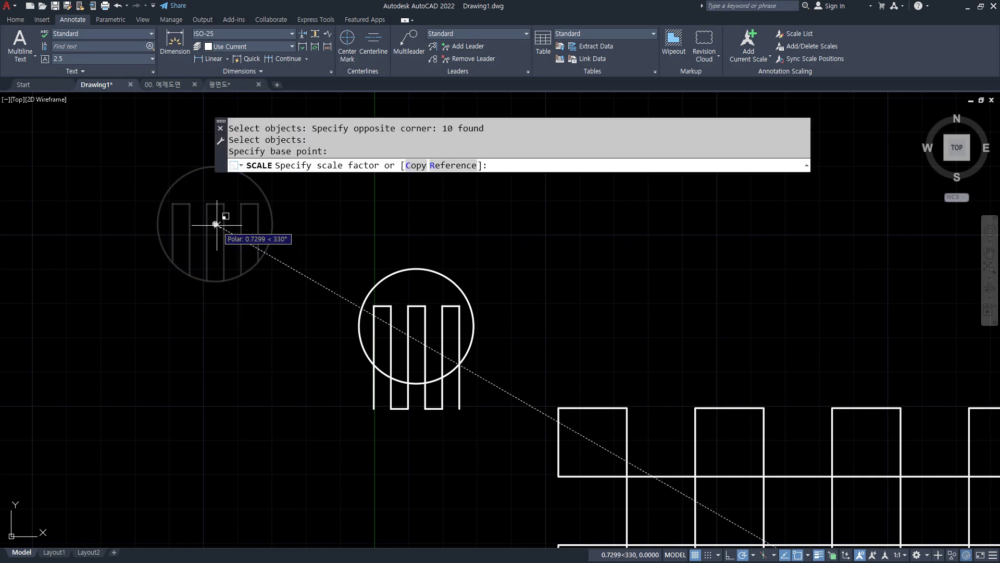
pyautogui.press('Return')
# Step: Move the enlarged detail a short distance to the left, away from the original zigzag
pyautogui.moveTo(288, 311); pyautogui.dragTo(369, 328, button='middle')
pyautogui.write('m')
pyautogui.press('Return')
pyautogui.write('p')
pyautogui.press('Return')
pyautogui.press('Return')
pyautogui.click(390, 435)
pyautogui.click(335, 437)
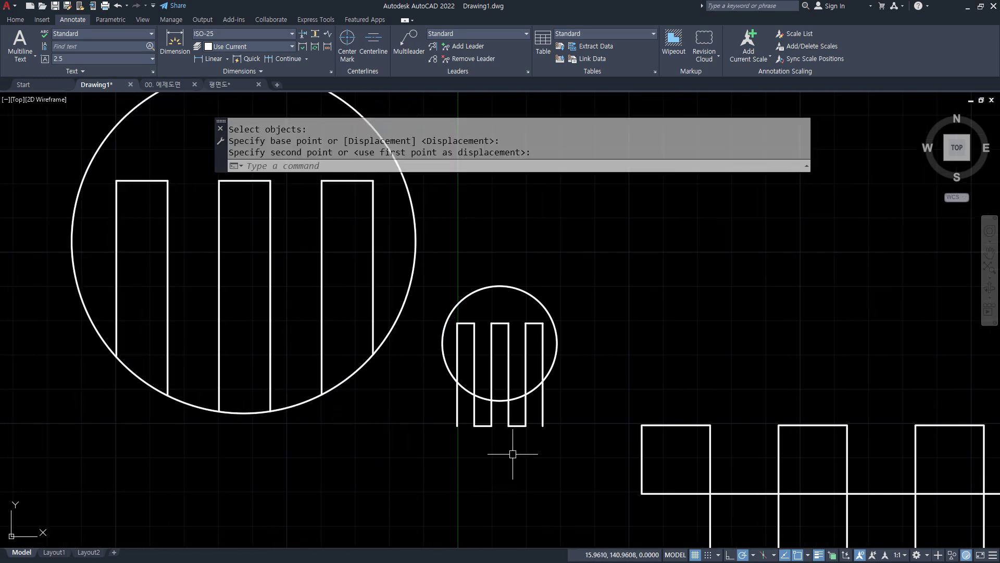
# Step: Compare the circled area of the original zigzag with its enlarged detail
pyautogui.moveTo(531, 427)
pyautogui.mouseDown()
pyautogui.moveTo(500, 291)
pyautogui.moveTo(500, 405)
pyautogui.mouseUp()
pyautogui.moveTo(521, 298); pyautogui.dragTo(453, 241)
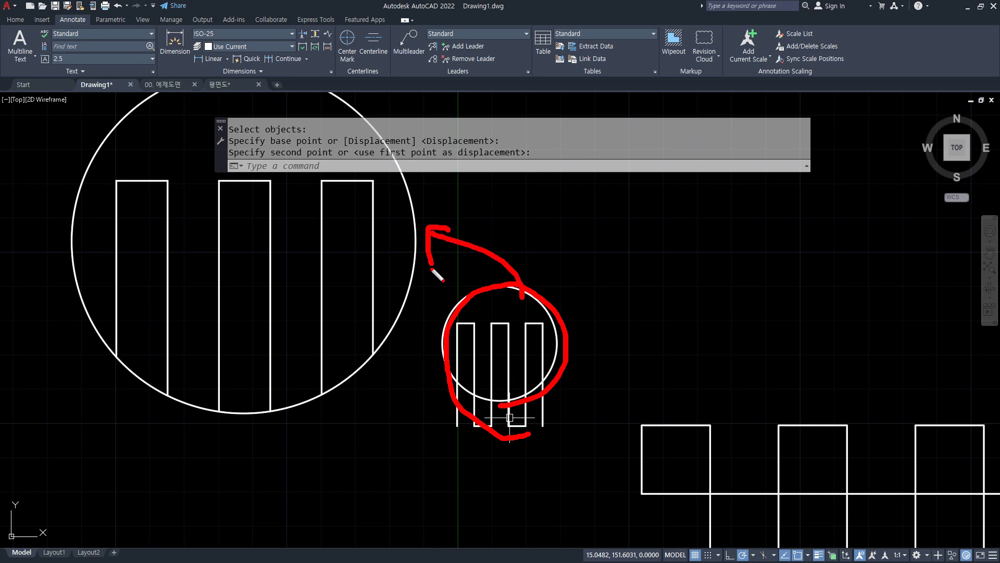
pyautogui.press('Escape')
pyautogui.moveTo(435, 339); pyautogui.dragTo(478, 375, button='middle')
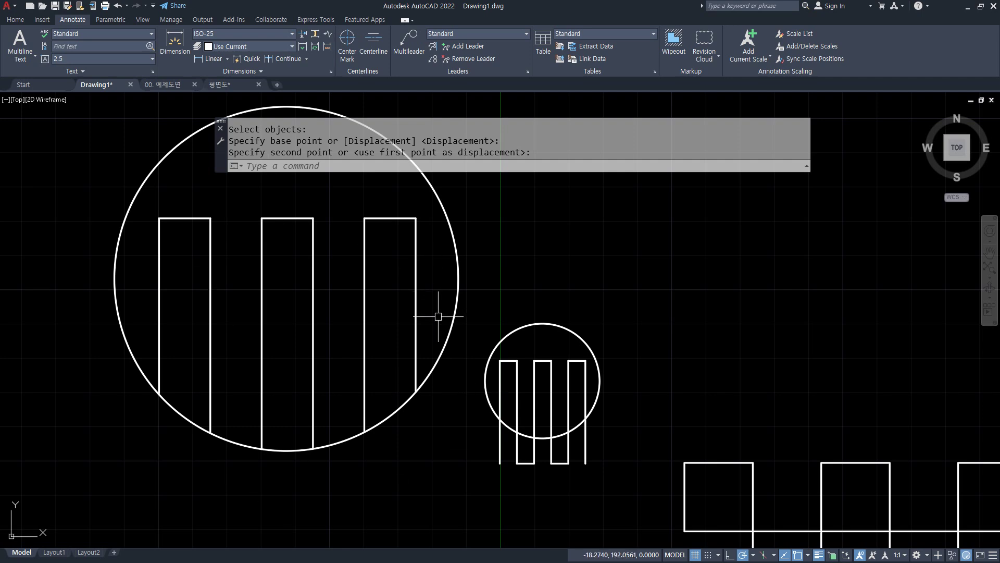
# Step: Add a linear dimension above the upper edge of the original zigzag's middle bar
pyautogui.scroll(2, 498, 380)
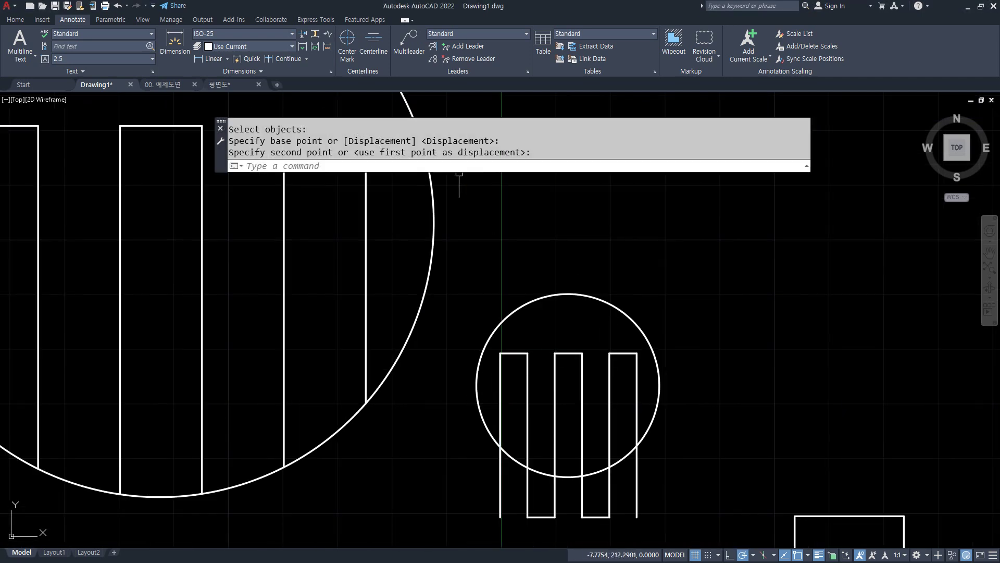
pyautogui.click(215, 60)
pyautogui.click(555, 353)
pyautogui.click(582, 353)
pyautogui.click(576, 329)
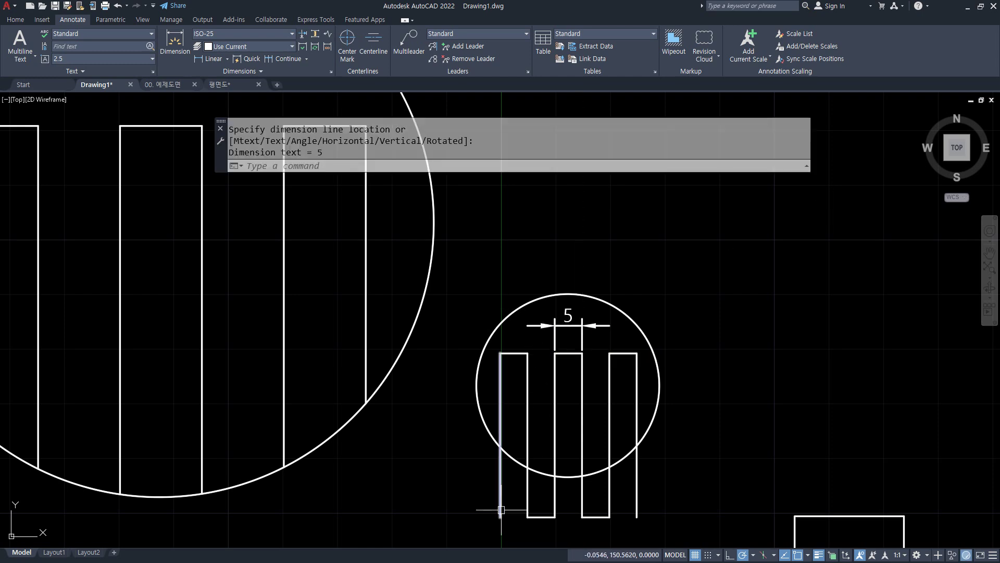
# Step: Add a linear dimension above the upper edge of the enlarged detail's middle bar
pyautogui.moveTo(167, 235); pyautogui.dragTo(356, 421, button='middle')
pyautogui.press('Return')
pyautogui.click(327, 357)
pyautogui.click(410, 357)
pyautogui.click(371, 306)
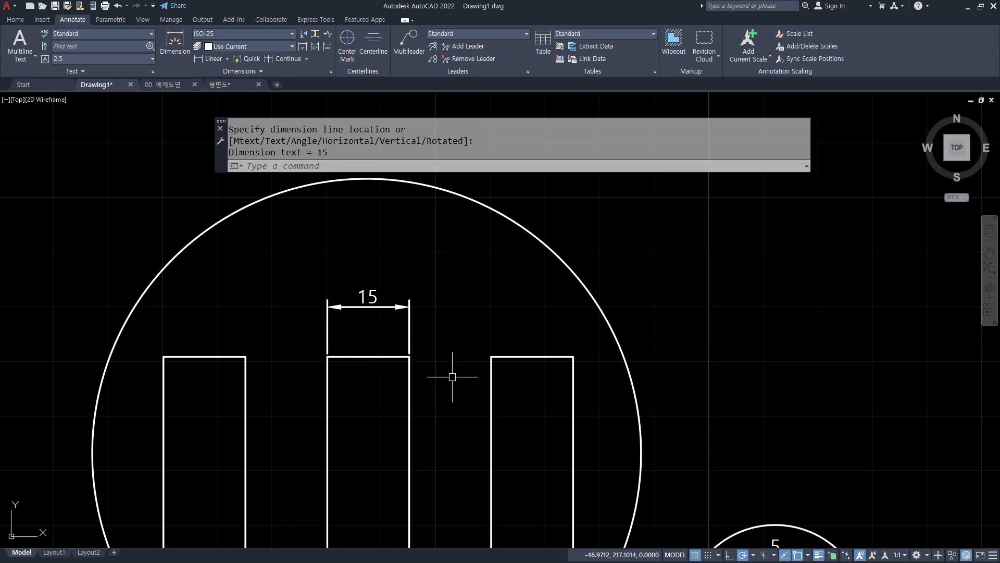
# Step: Compare the middle-bar dimension of the enlarged detail with the one on the original zigzag
pyautogui.scroll(-4, 462, 376)
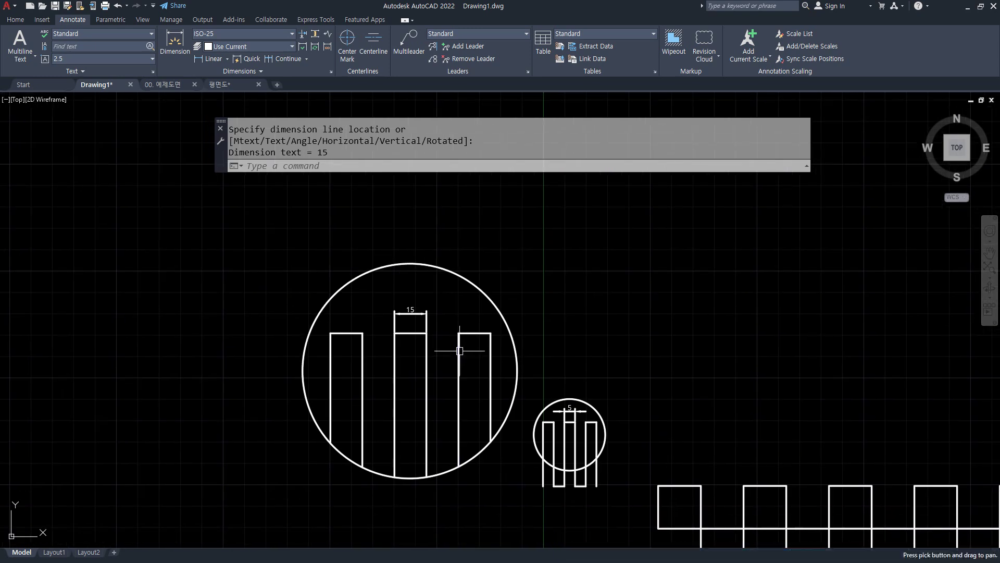
pyautogui.moveTo(573, 454); pyautogui.dragTo(603, 413)
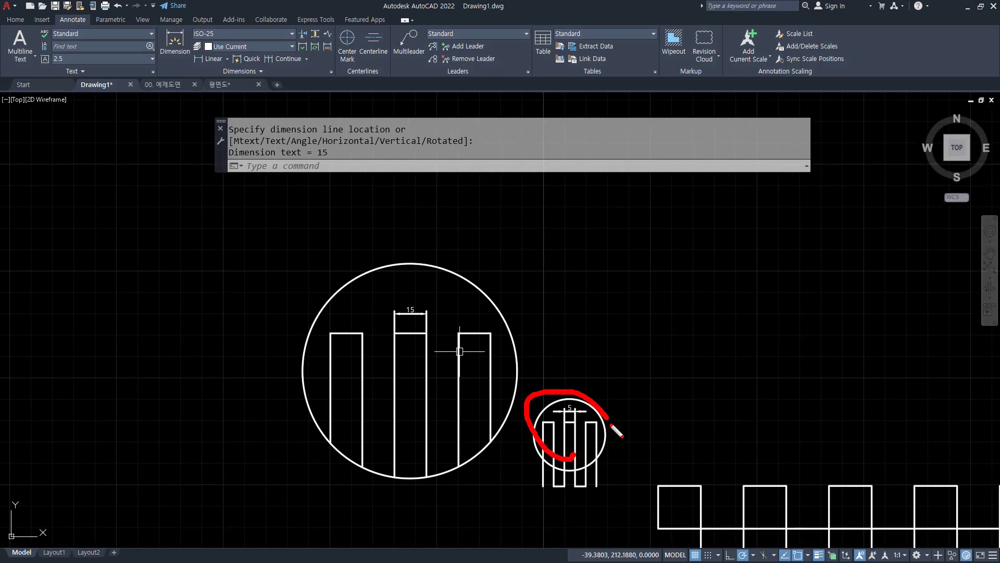
pyautogui.moveTo(456, 402)
pyautogui.mouseDown()
pyautogui.moveTo(447, 302)
pyautogui.moveTo(452, 385)
pyautogui.mouseUp()
pyautogui.moveTo(487, 342); pyautogui.dragTo(553, 388)
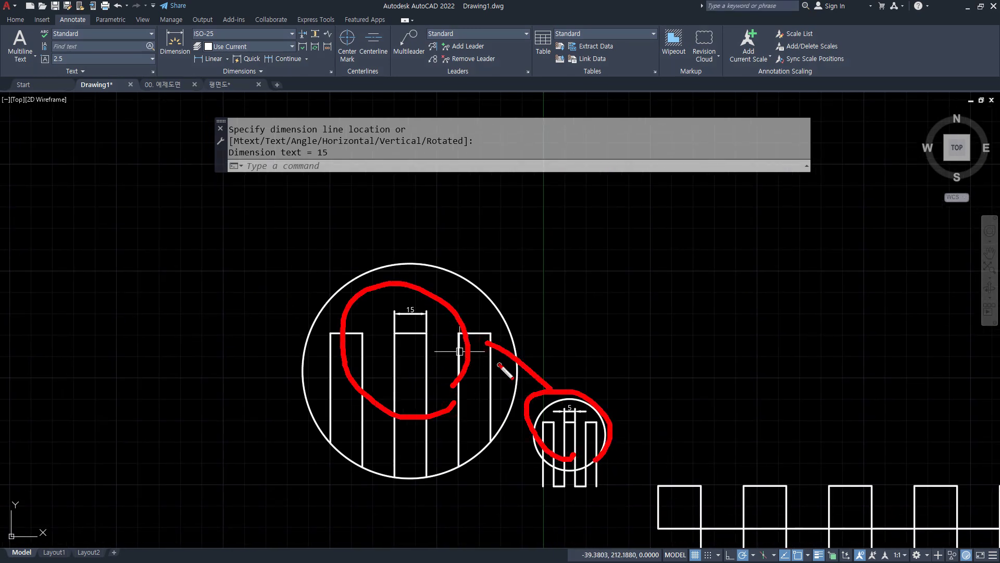
pyautogui.press('Escape')
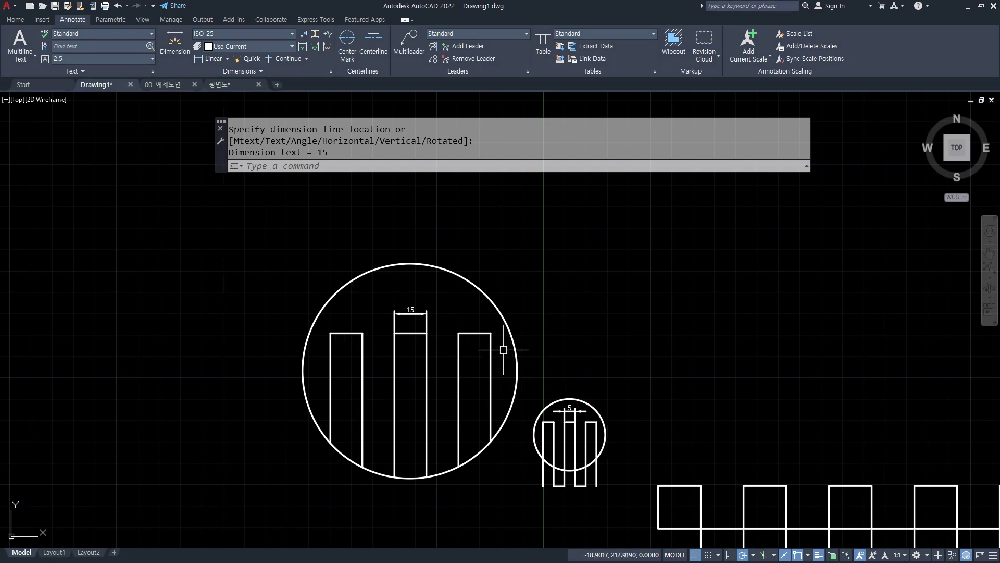
# Step: Set the linear dimension scale of the enlarged detail's middle-bar dimension to 0.3333 in its properties
pyautogui.hotkey('ctrl', '1')
pyautogui.moveTo(419, 319); pyautogui.dragTo(503, 296, button='middle')
pyautogui.scroll(4, 503, 295)
pyautogui.click(490, 281)
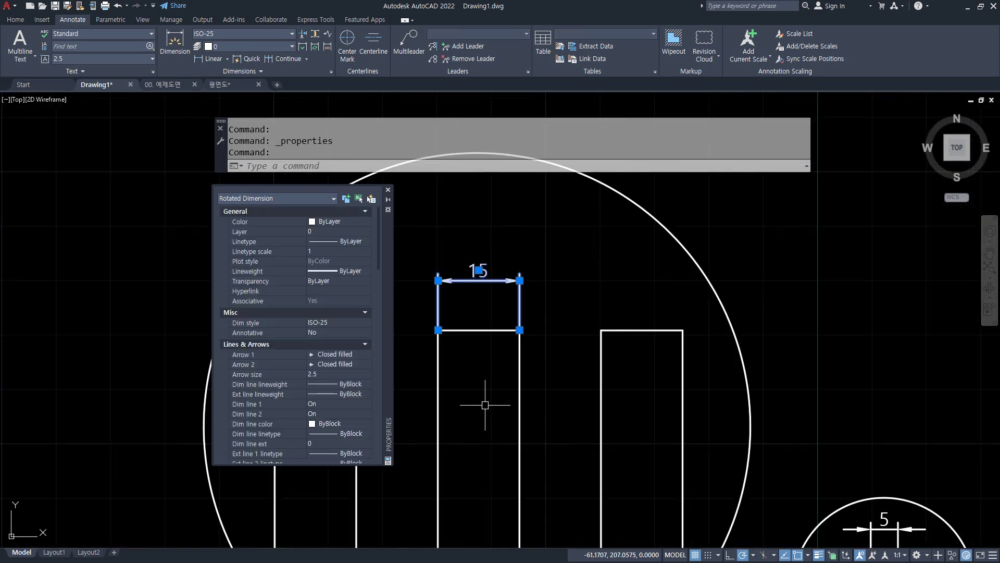
pyautogui.moveTo(479, 291); pyautogui.dragTo(471, 373, button='middle')
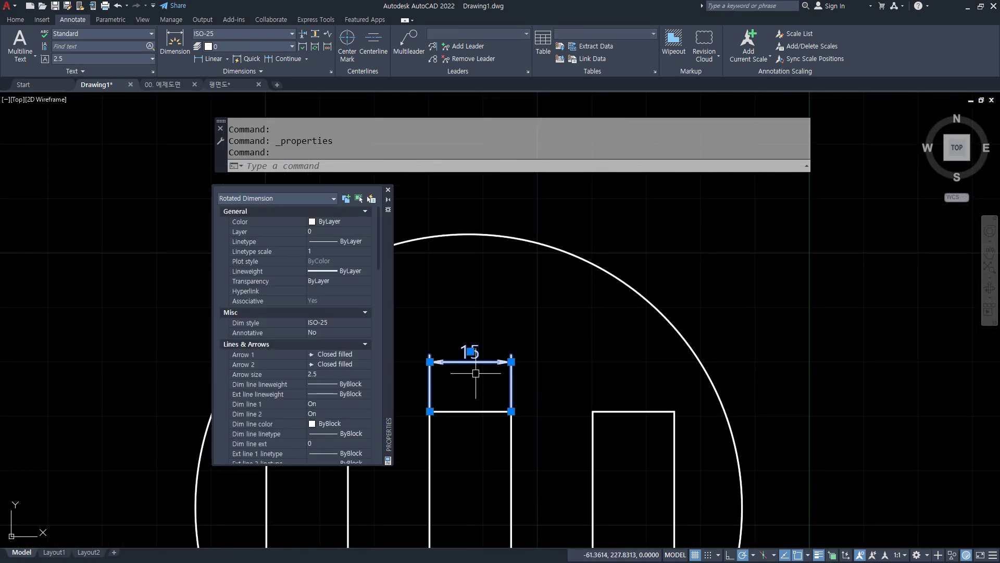
pyautogui.scroll(2, 444, 404)
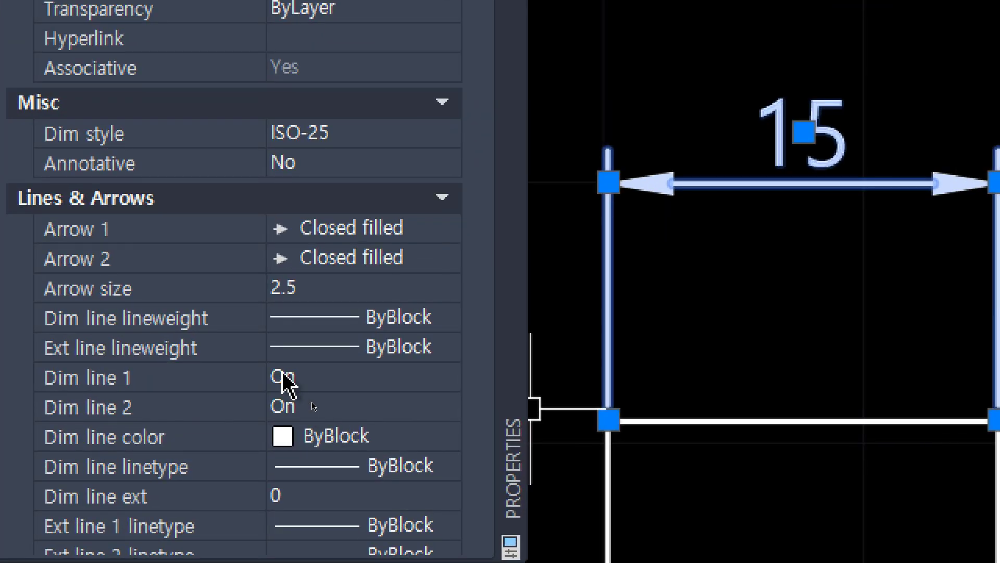
pyautogui.scroll(-4, 313, 404)
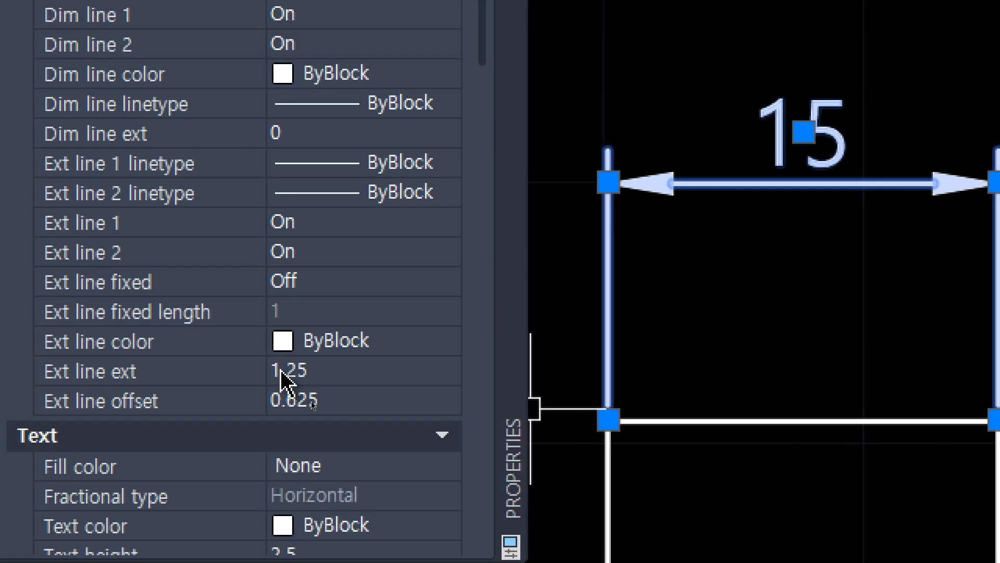
pyautogui.scroll(-3, 282, 378)
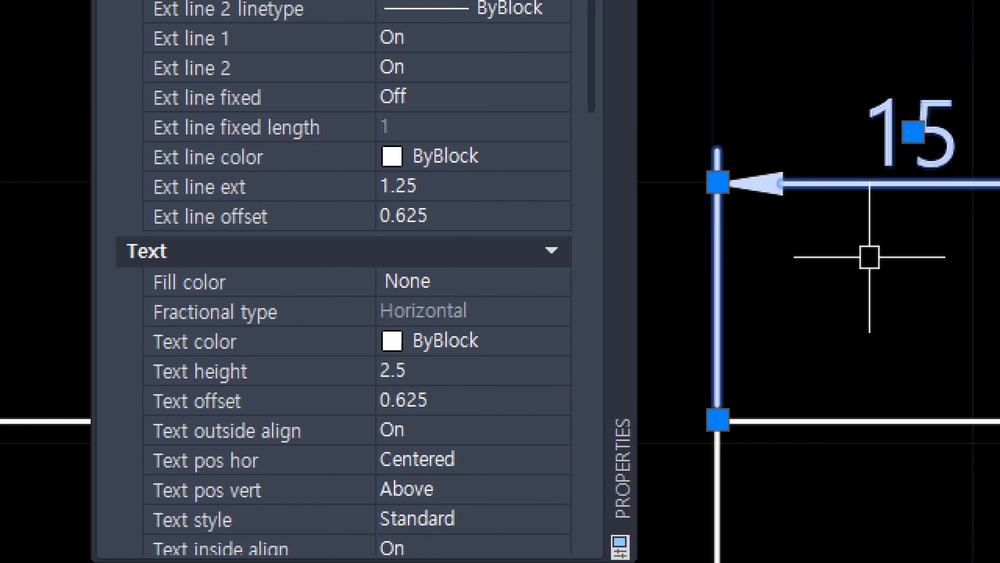
pyautogui.scroll(-10, 178, 216)
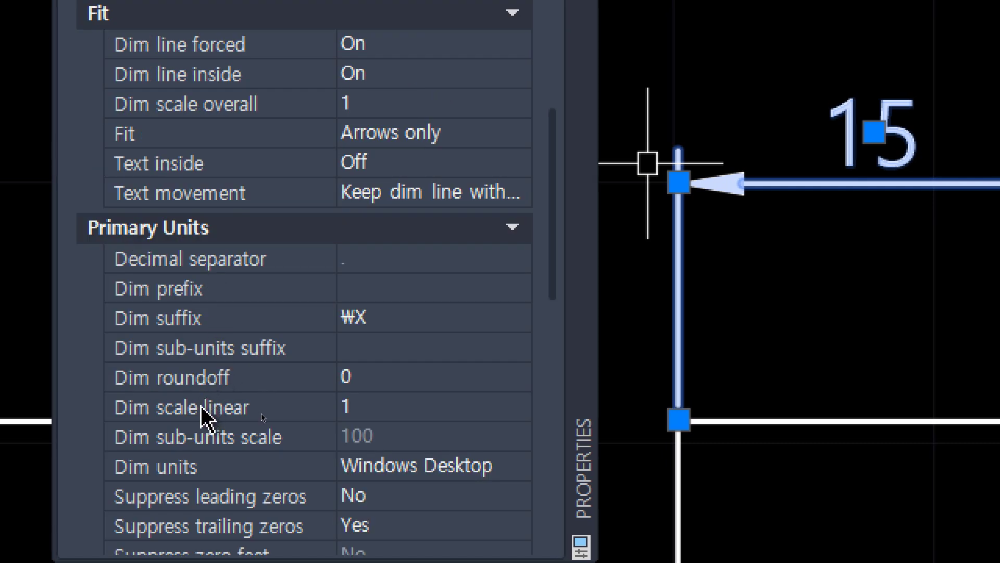
pyautogui.click(373, 409)
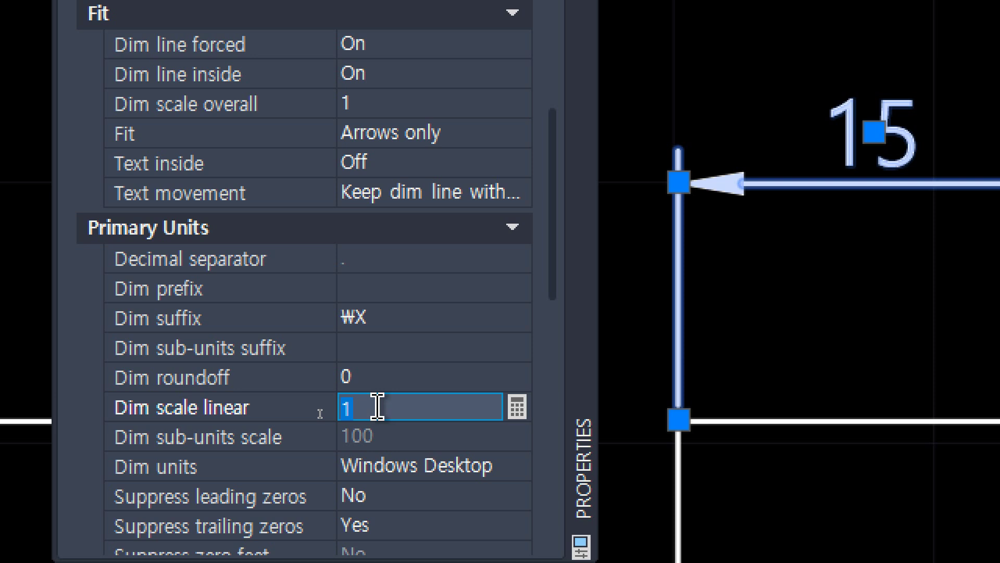
pyautogui.press('Return')
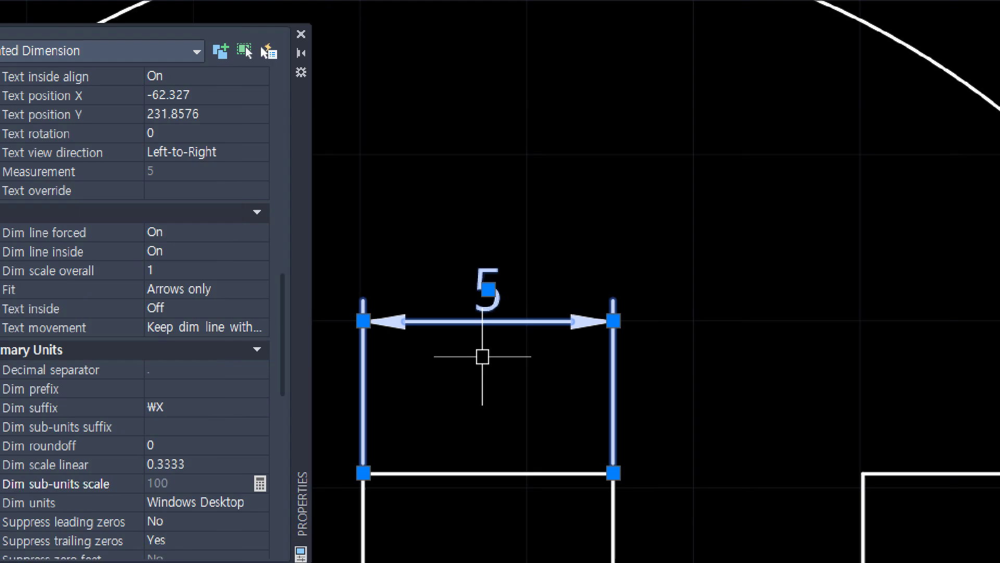
pyautogui.press('Escape')
pyautogui.scroll(-2, 509, 381)
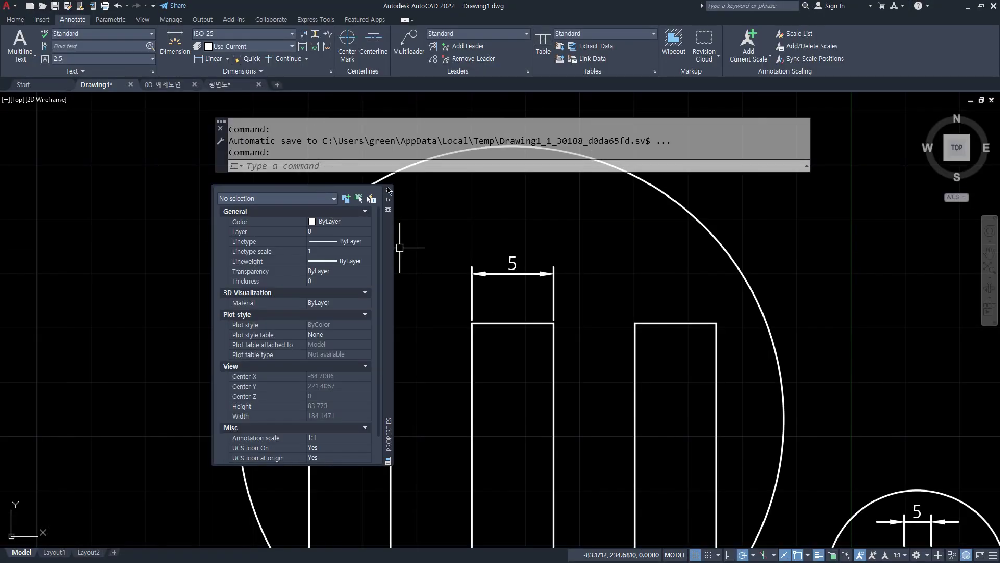
pyautogui.click(388, 191)
# Step: Match the properties of the original zigzag's dimension onto the enlarged detail's dimension
pyautogui.scroll(-3, 485, 300)
pyautogui.moveTo(565, 355)
pyautogui.mouseDown(button='middle')
pyautogui.moveTo(323, 250)
pyautogui.moveTo(485, 327)
pyautogui.mouseUp(button='middle')
pyautogui.scroll(2, 432, 292)
pyautogui.write('ma')
pyautogui.press('Return')
pyautogui.click(573, 350)
pyautogui.click(320, 196)
# Step: Modify the ISO-25 dimension style so its primary units use a measurement scale factor of 1/3
pyautogui.moveTo(446, 325); pyautogui.dragTo(522, 359, button='middle')
pyautogui.write('d')
pyautogui.press('Return')
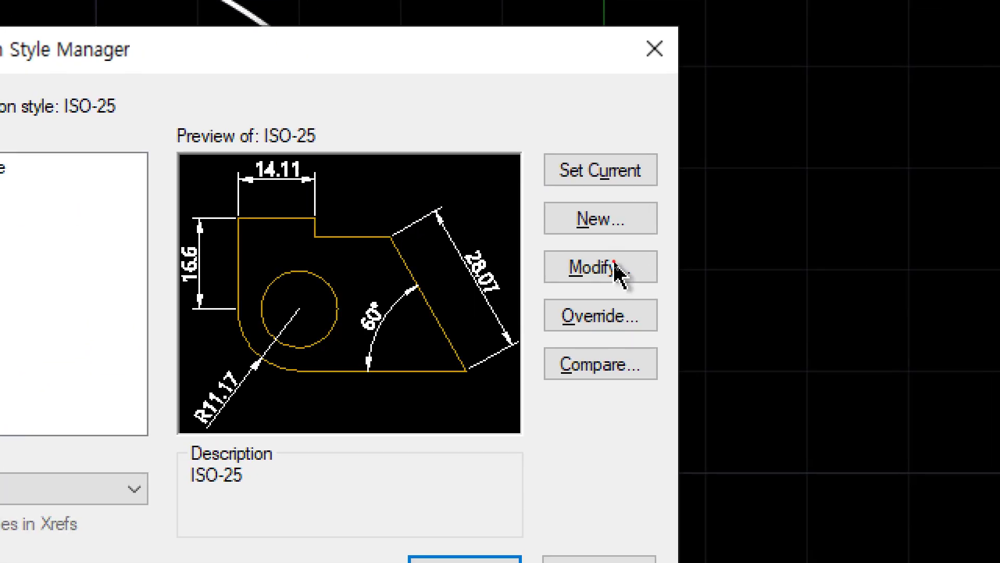
pyautogui.click(616, 267)
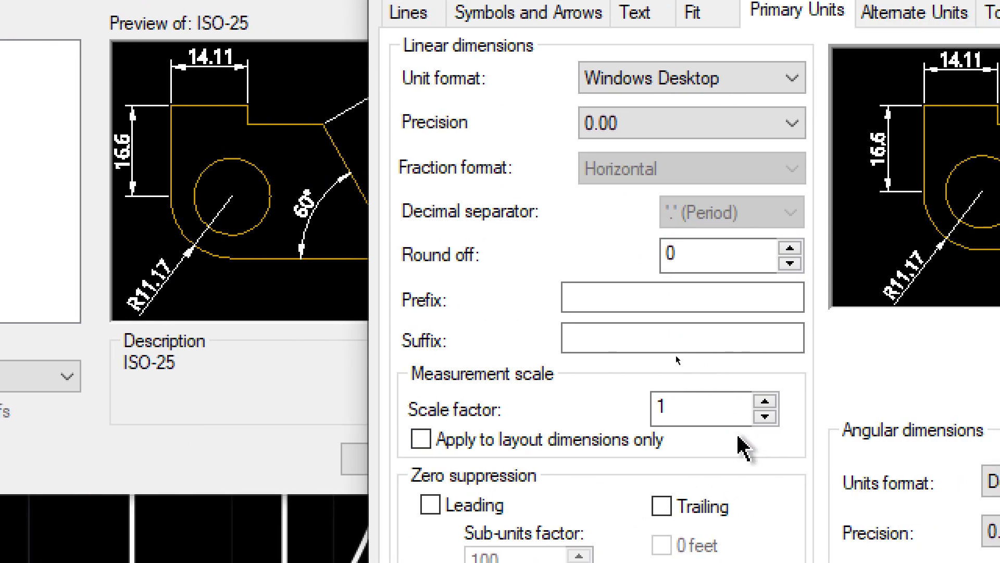
pyautogui.click(918, 408)
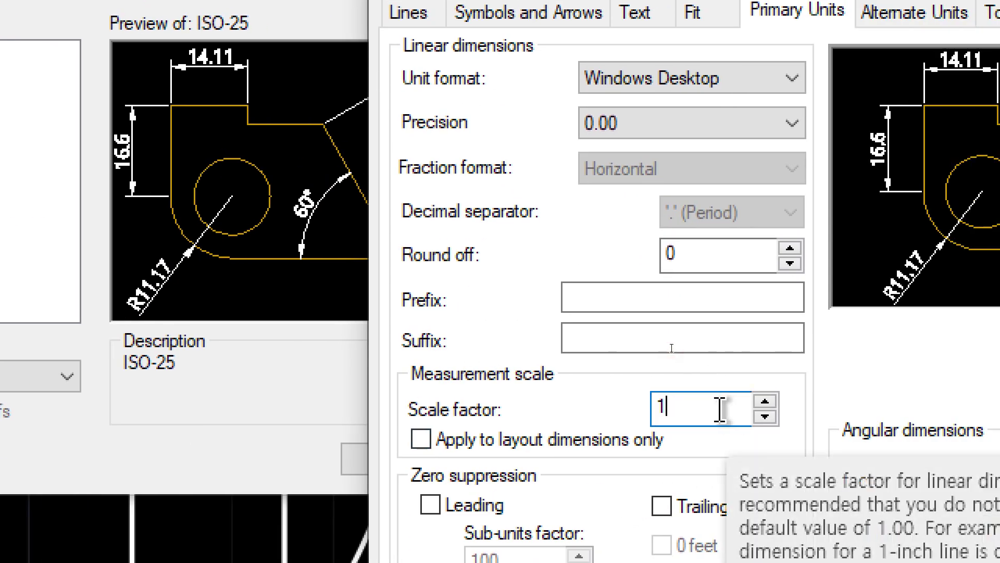
pyautogui.write('/3')
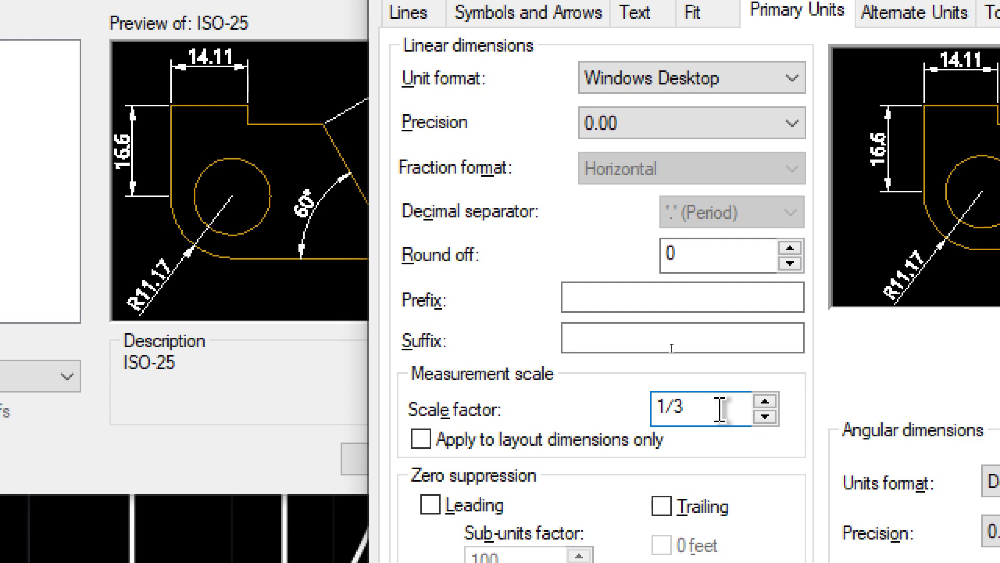
pyautogui.click(665, 333)
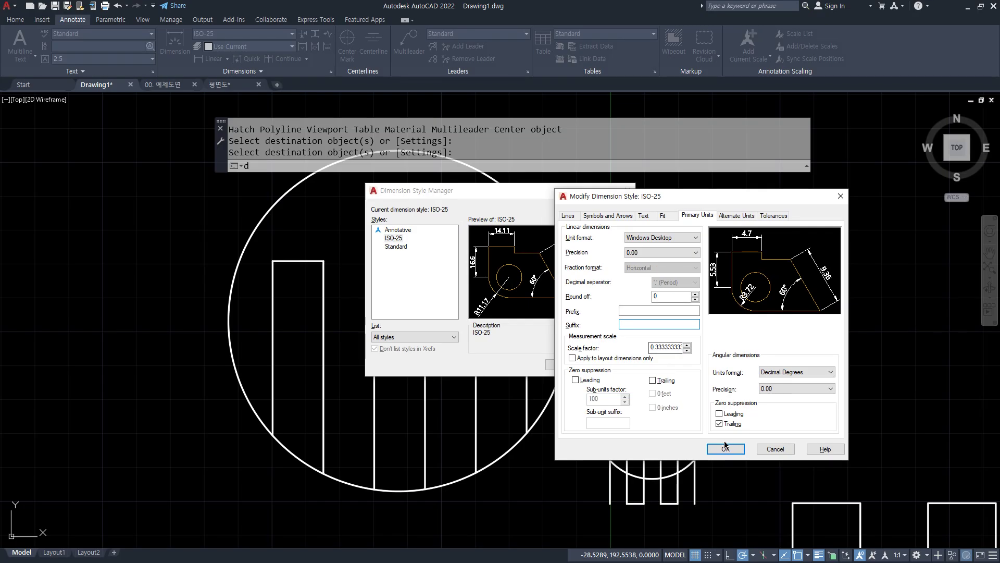
pyautogui.click(728, 449)
pyautogui.click(564, 364)
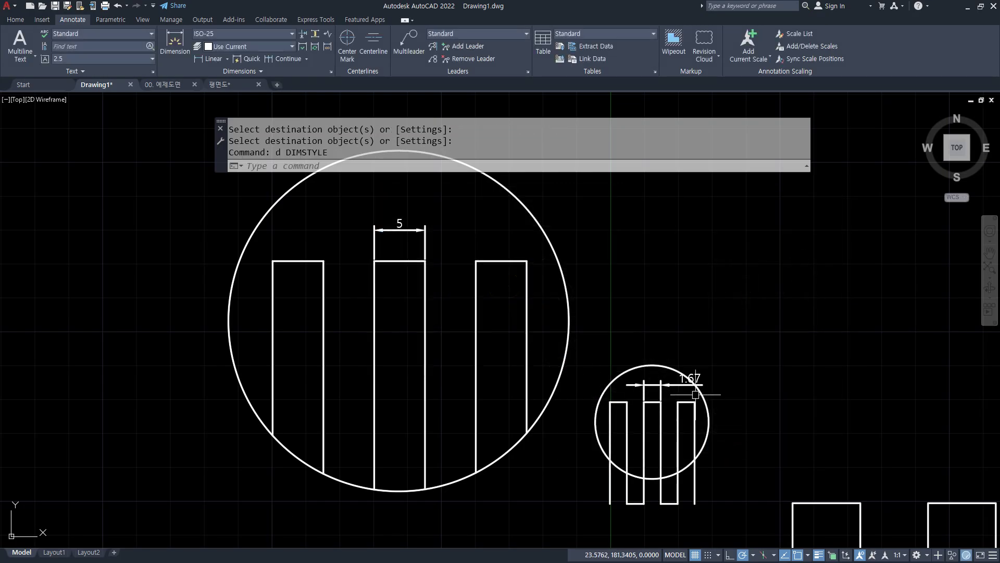
# Step: Examine how the changed ISO-25 scale factor affects the dimensions on both the enlarged detail and the original
pyautogui.scroll(5, 706, 404)
pyautogui.scroll(-5, 258, 246)
pyautogui.moveTo(258, 247)
pyautogui.mouseDown(button='middle')
pyautogui.moveTo(235, 231)
pyautogui.moveTo(476, 288)
pyautogui.mouseUp(button='middle')
pyautogui.scroll(-4, 464, 284)
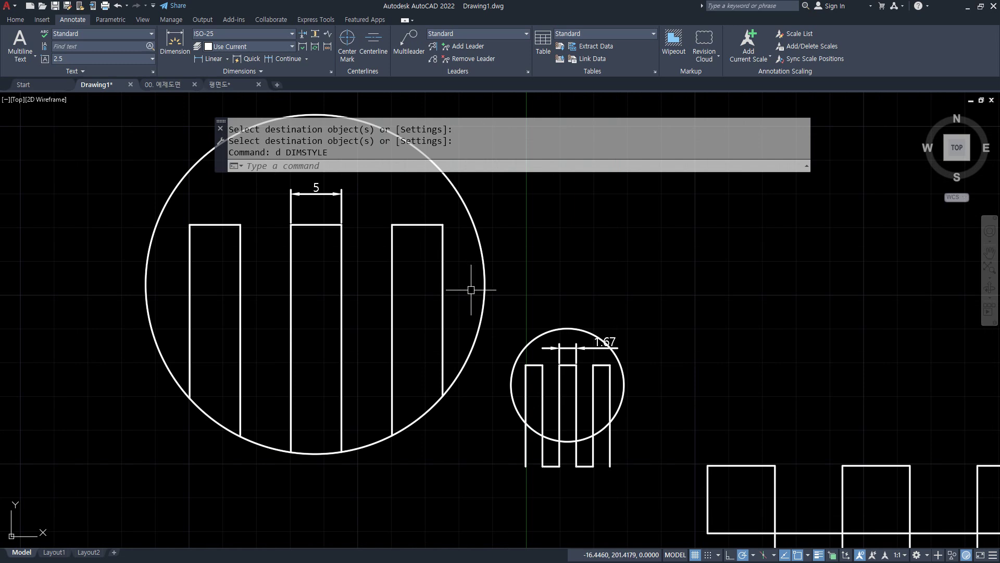
pyautogui.moveTo(376, 285)
pyautogui.mouseDown()
pyautogui.moveTo(244, 273)
pyautogui.moveTo(353, 330)
pyautogui.mouseUp()
pyautogui.moveTo(550, 430); pyautogui.dragTo(632, 414)
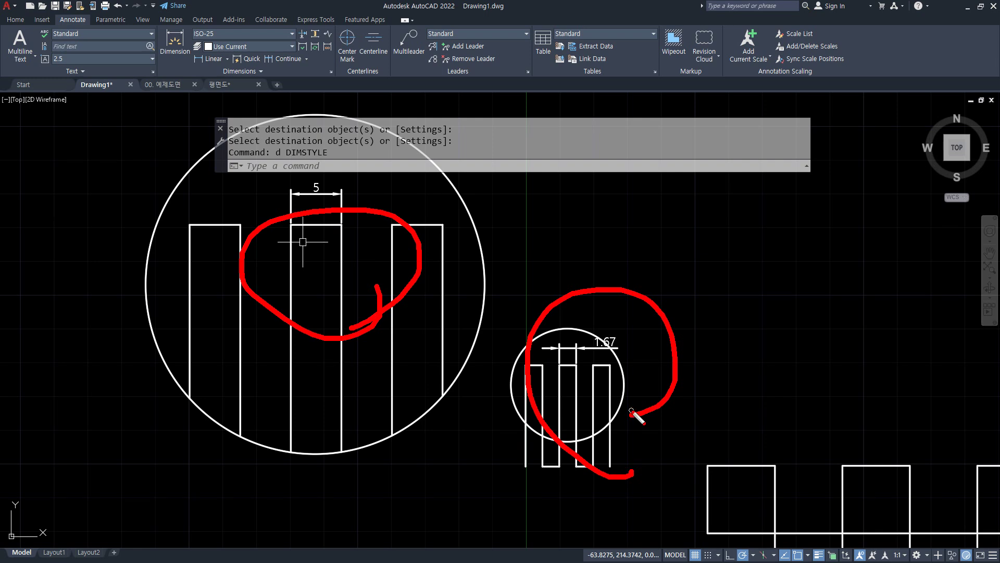
# Step: Undo the scale factor change made to the ISO-25 dimension style
pyautogui.press('Escape')
pyautogui.hotkey('ctrl', 'z')
pyautogui.hotkey('ctrl', 'z')
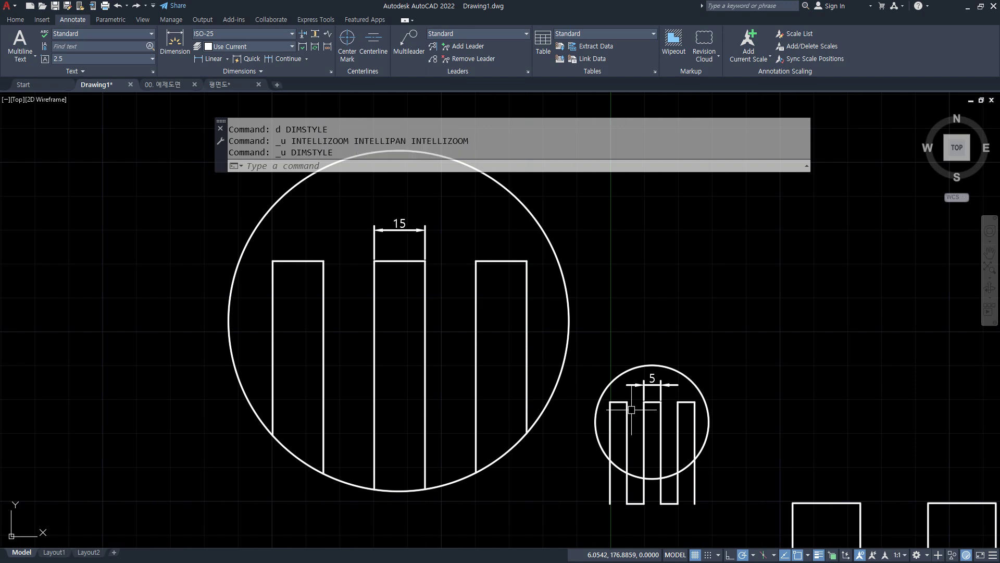
# Step: Create a new dimension style named ISO-25 1-3, based on ISO-25 and used for all dimensions
pyautogui.write('d')
pyautogui.press('Return')
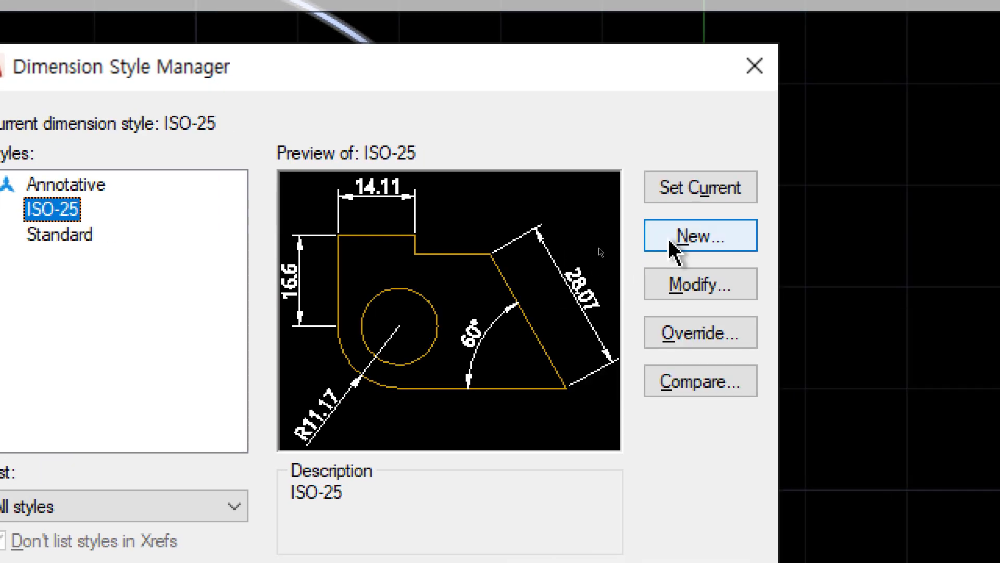
pyautogui.click(699, 239)
pyautogui.moveTo(164, 269); pyautogui.dragTo(70, 264)
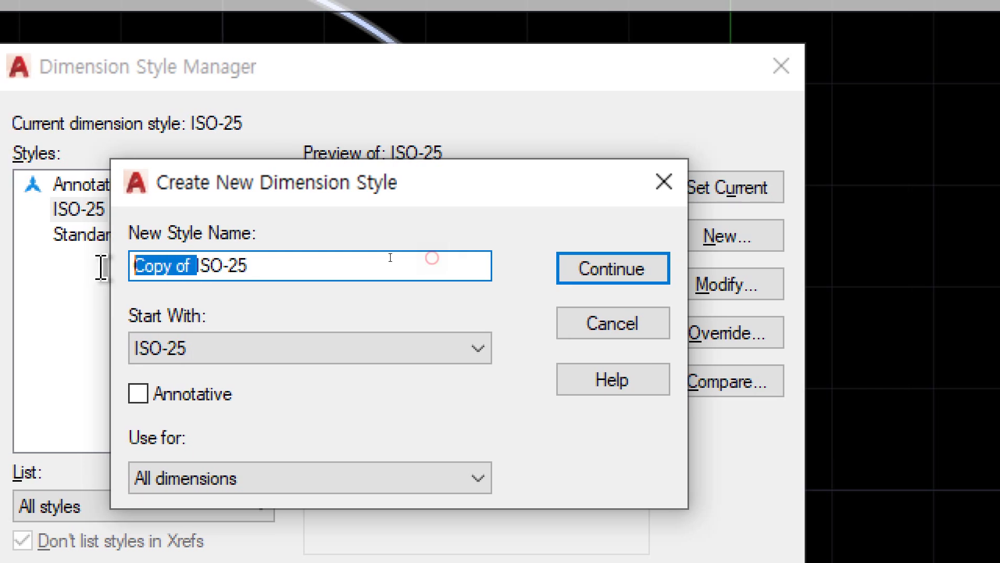
pyautogui.press('BackSpace')
pyautogui.press('End')
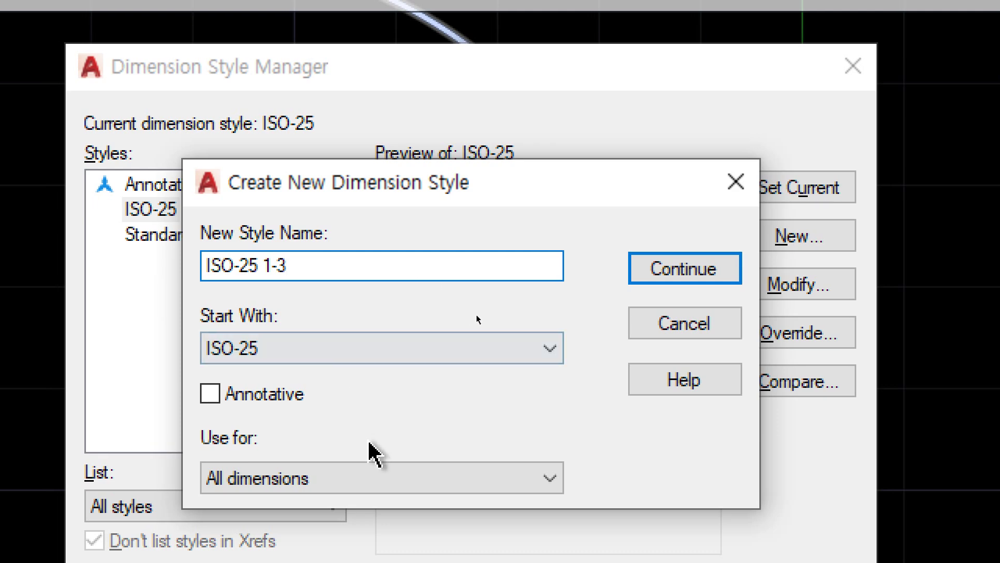
pyautogui.click(687, 268)
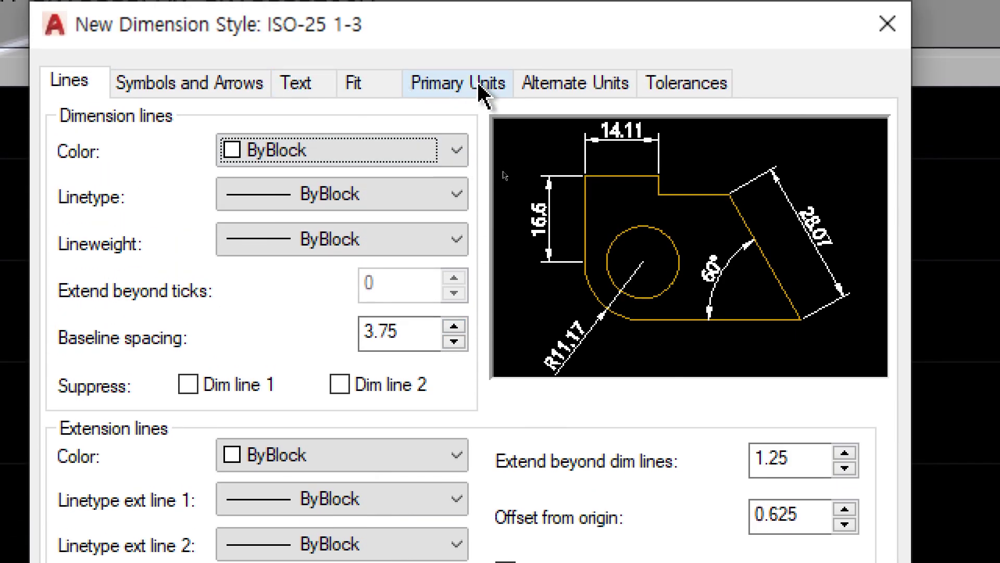
# Step: Set the new style's primary-unit measurement scale factor to 1/3 and save the style
pyautogui.click(481, 86)
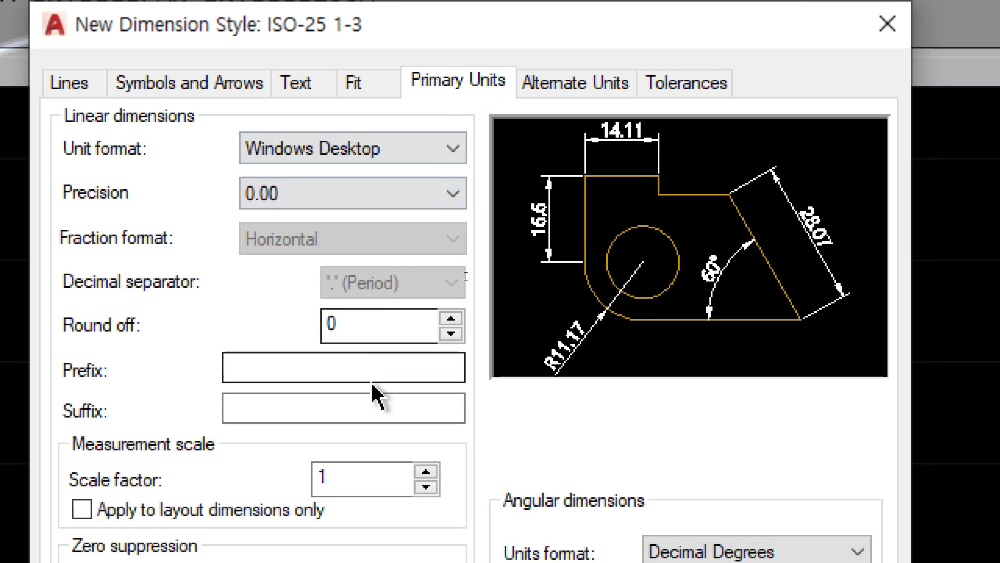
pyautogui.doubleClick(359, 484)
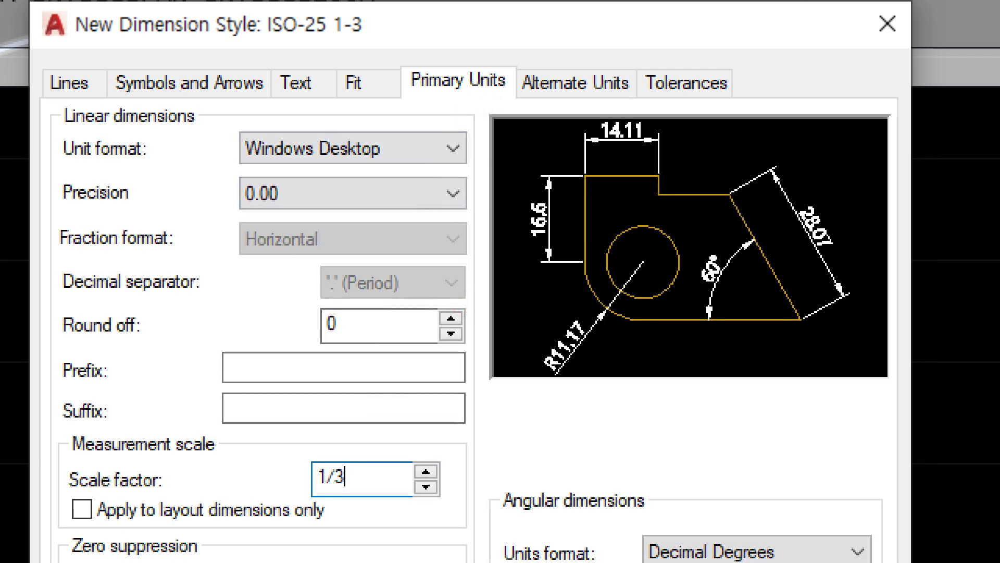
pyautogui.press('Tab')
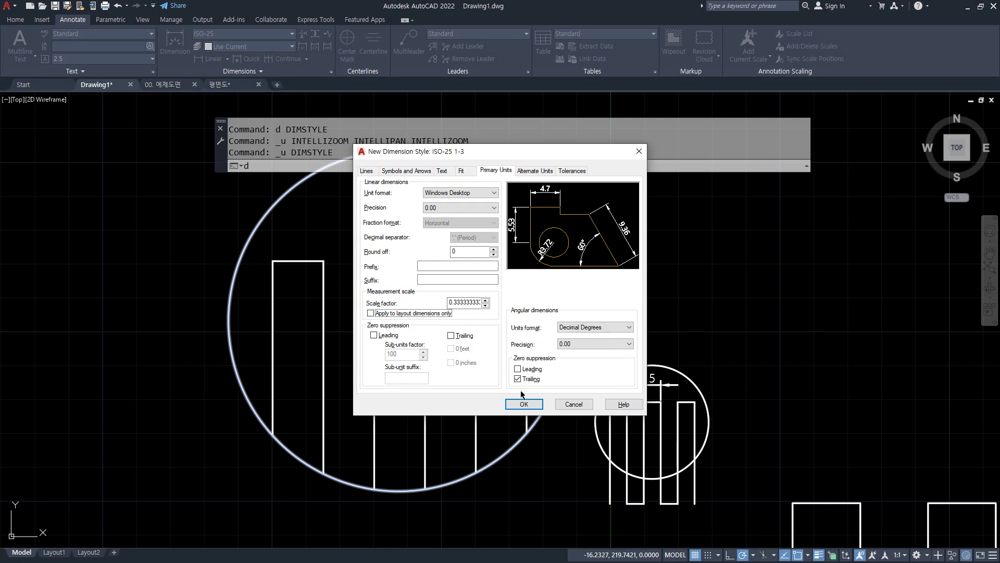
pyautogui.click(523, 404)
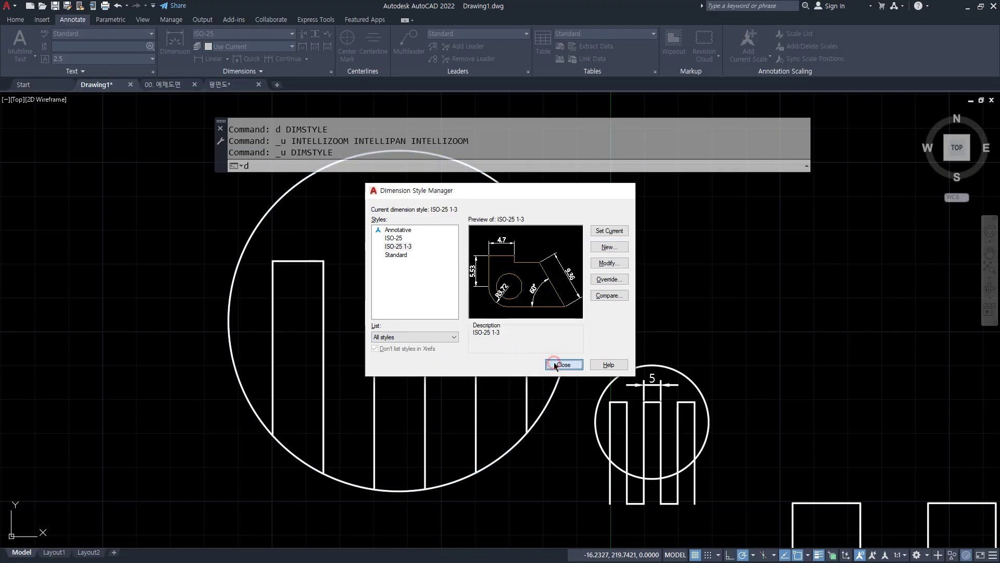
pyautogui.click(555, 365)
# Step: Assign the ISO-25 1-3 dimension style to the dimension over the middle bar of the enlarged detail
pyautogui.click(400, 229)
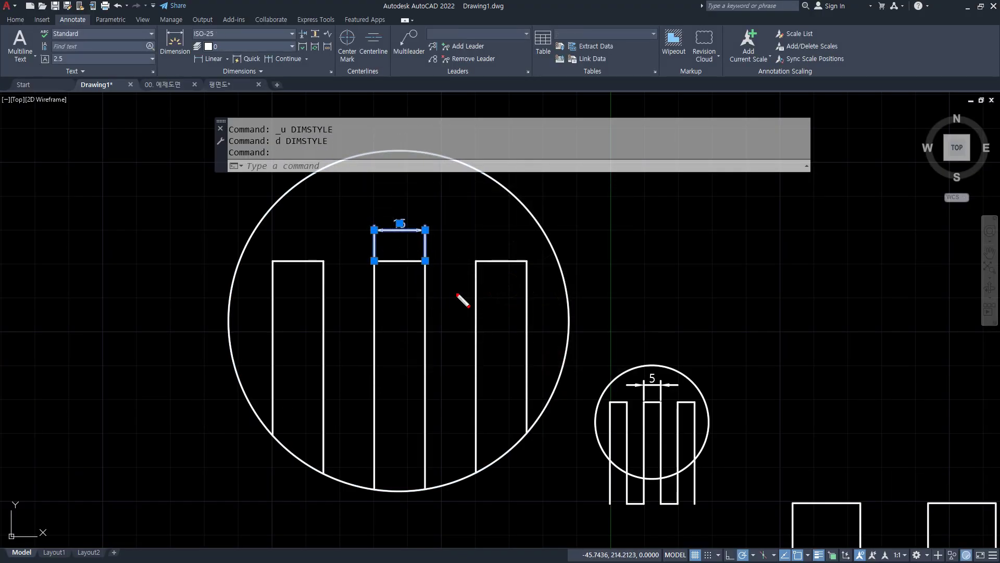
pyautogui.moveTo(437, 305); pyautogui.dragTo(444, 219)
pyautogui.moveTo(345, 194); pyautogui.dragTo(238, 38)
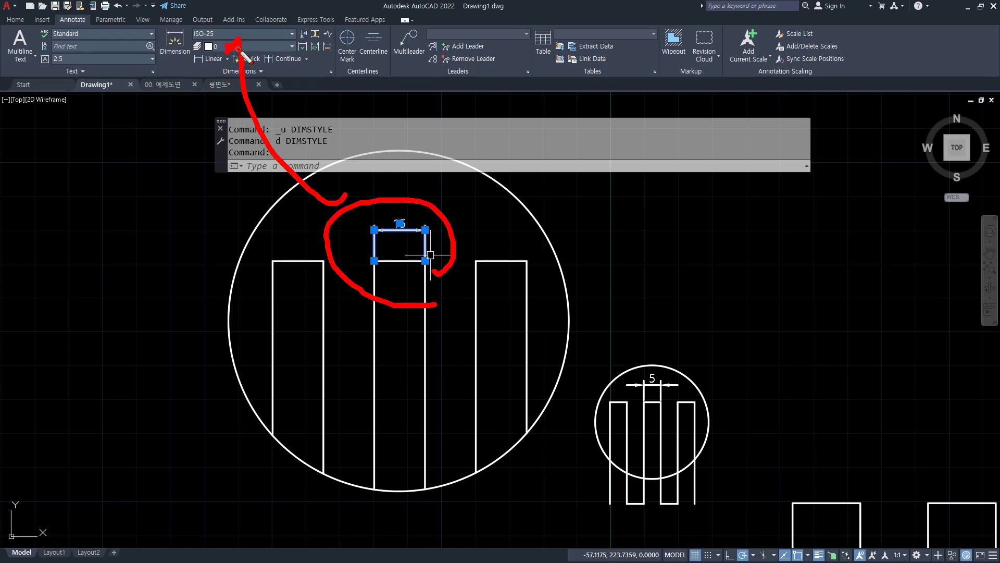
pyautogui.press('Escape')
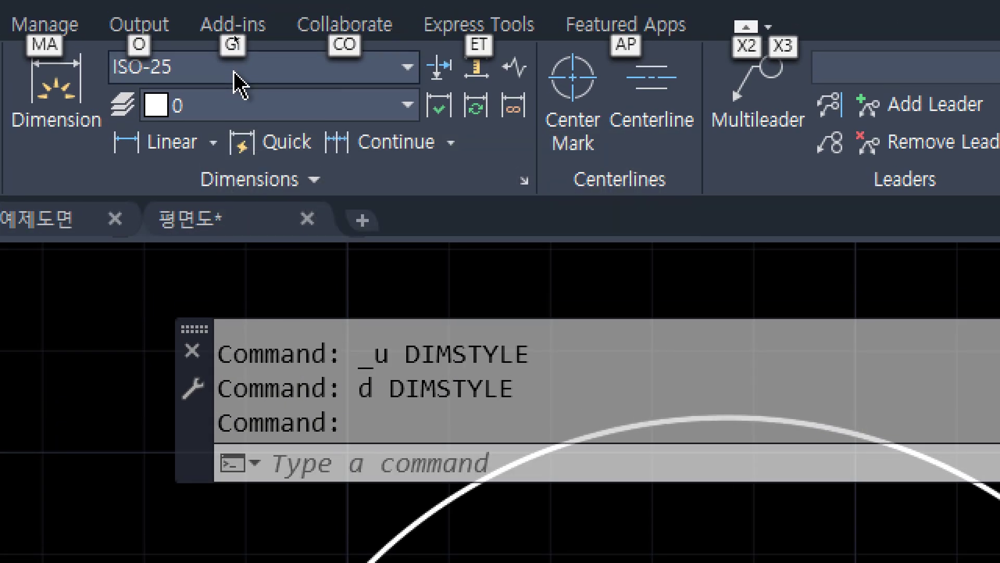
pyautogui.click(234, 73)
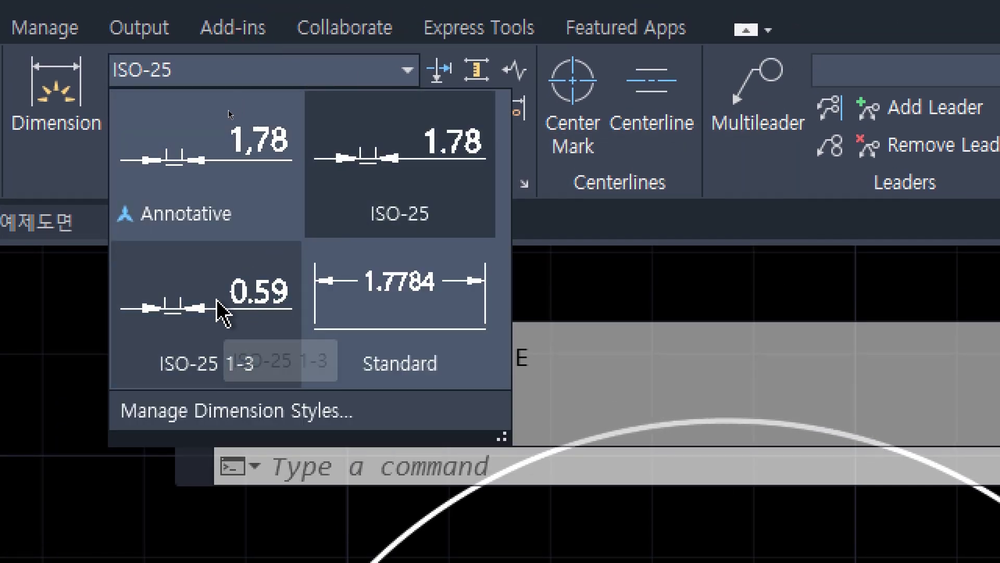
pyautogui.click(218, 302)
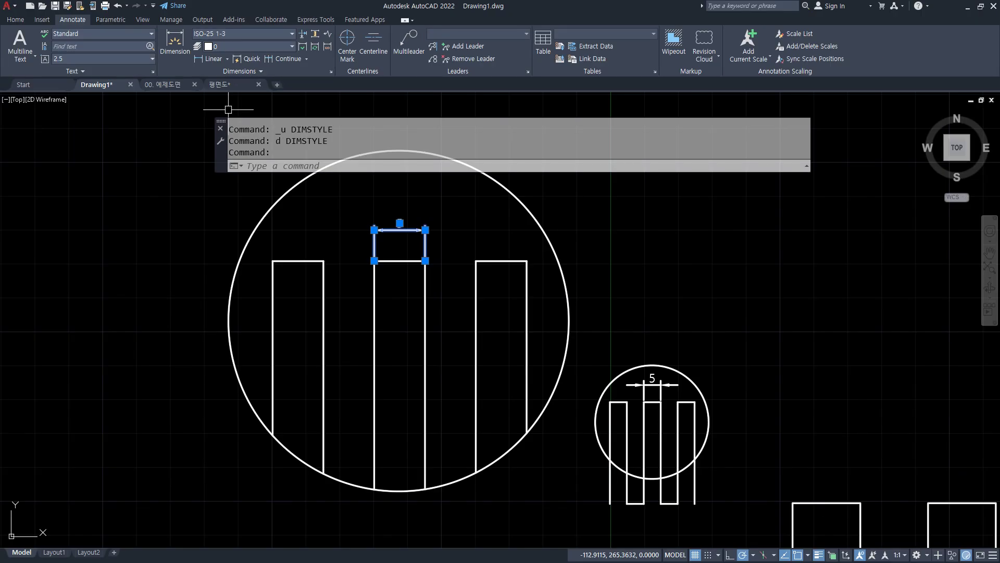
pyautogui.scroll(4, 415, 214)
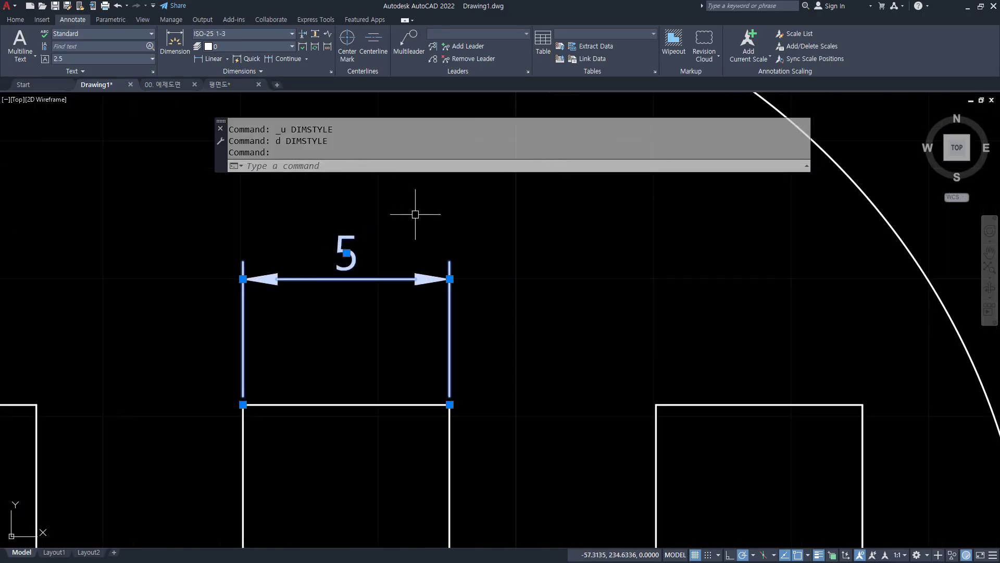
pyautogui.scroll(-6, 415, 214)
pyautogui.press('Escape')
pyautogui.scroll(2, 415, 214)
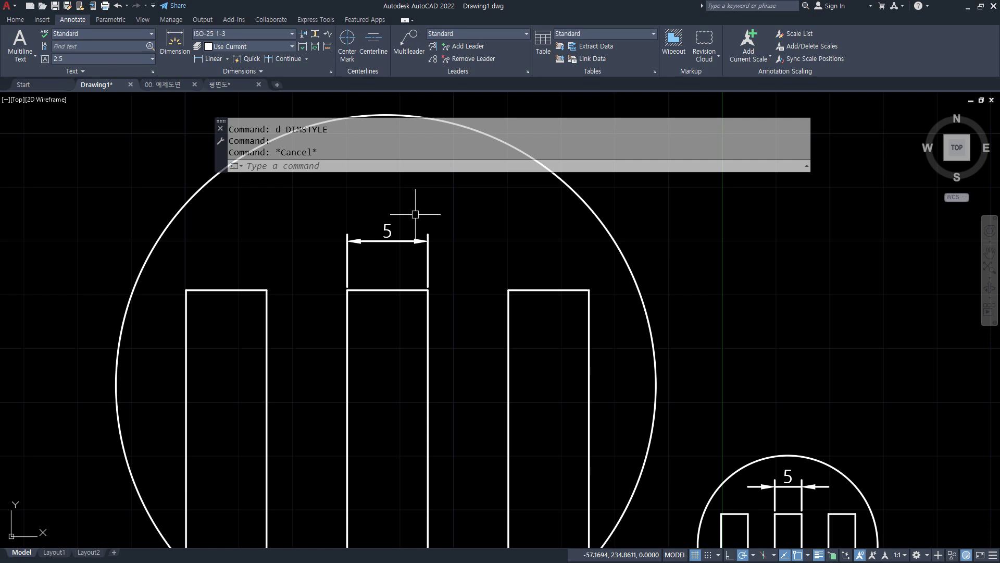
pyautogui.scroll(-3, 415, 213)
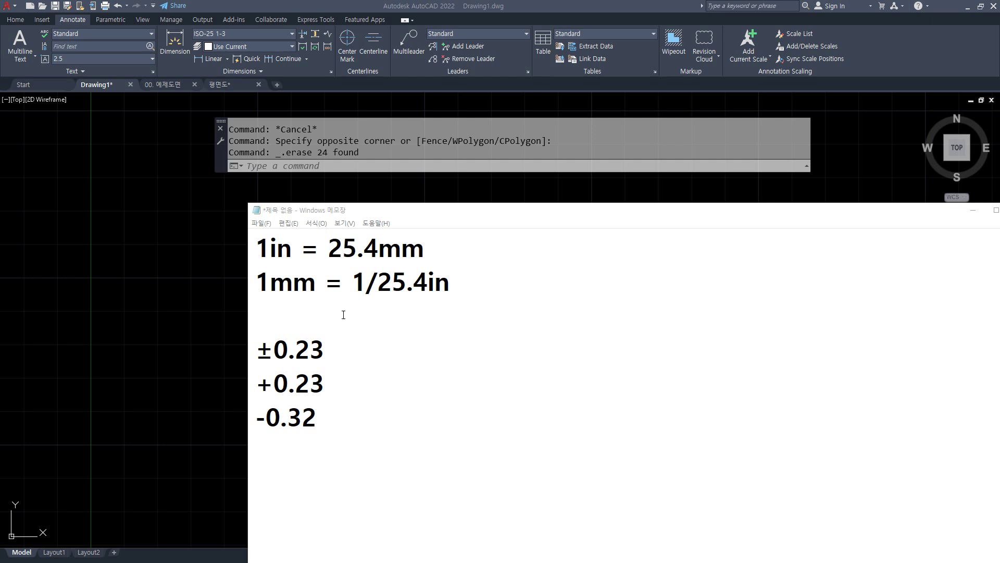
# Step: In the Notepad notes, put the nominal size 30 before ±0.23 and +0.23, and indent -0.32 beneath +0.23
pyautogui.moveTo(313, 451)
pyautogui.mouseDown()
pyautogui.moveTo(272, 329)
pyautogui.moveTo(350, 433)
pyautogui.moveTo(302, 451)
pyautogui.mouseUp()
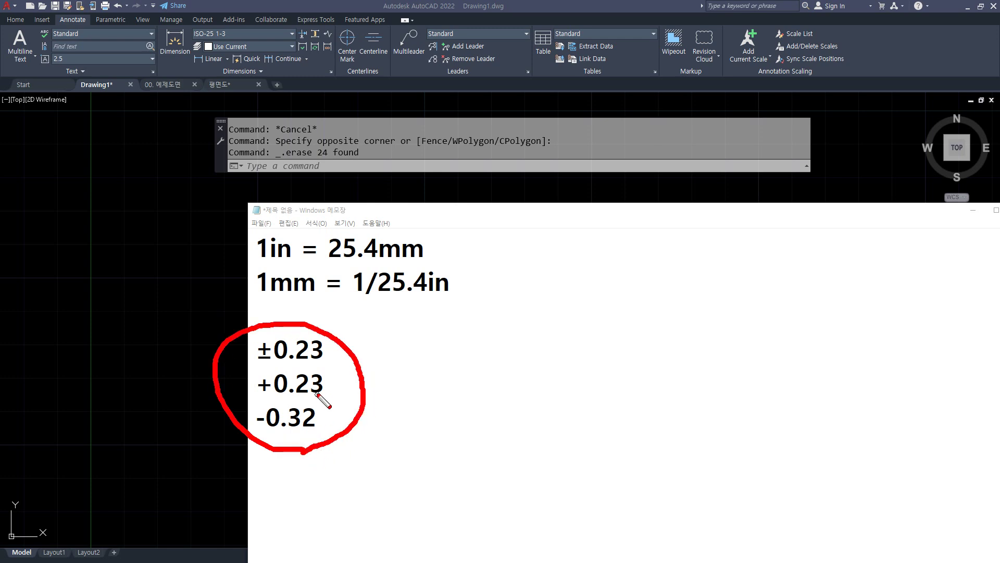
pyautogui.moveTo(236, 371); pyautogui.dragTo(392, 365)
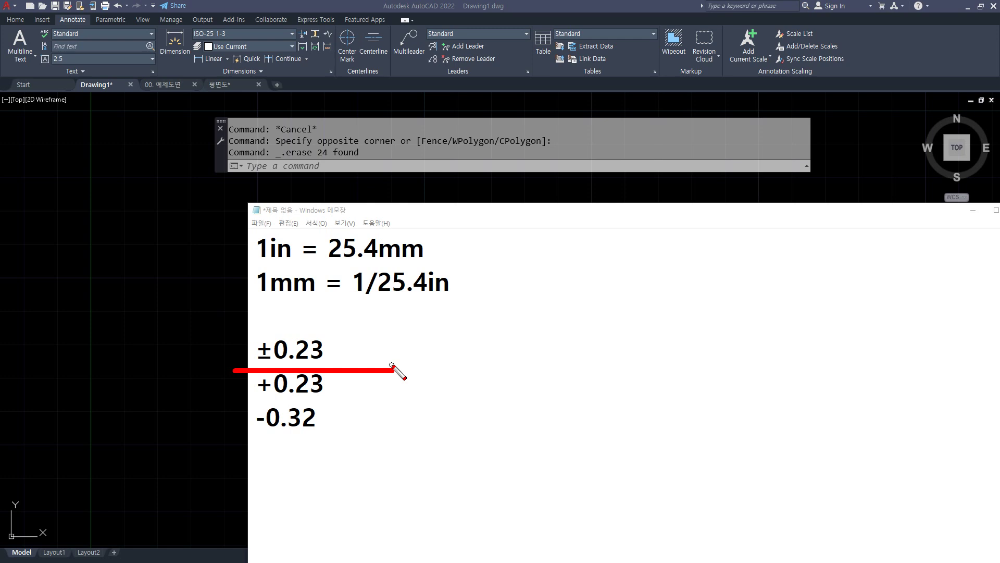
pyautogui.click(358, 351)
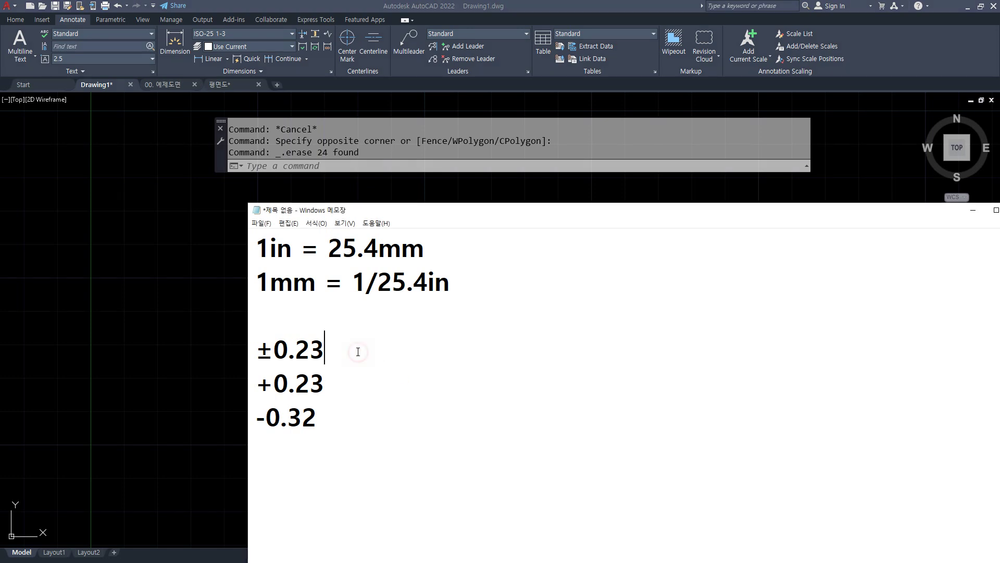
pyautogui.write('30')
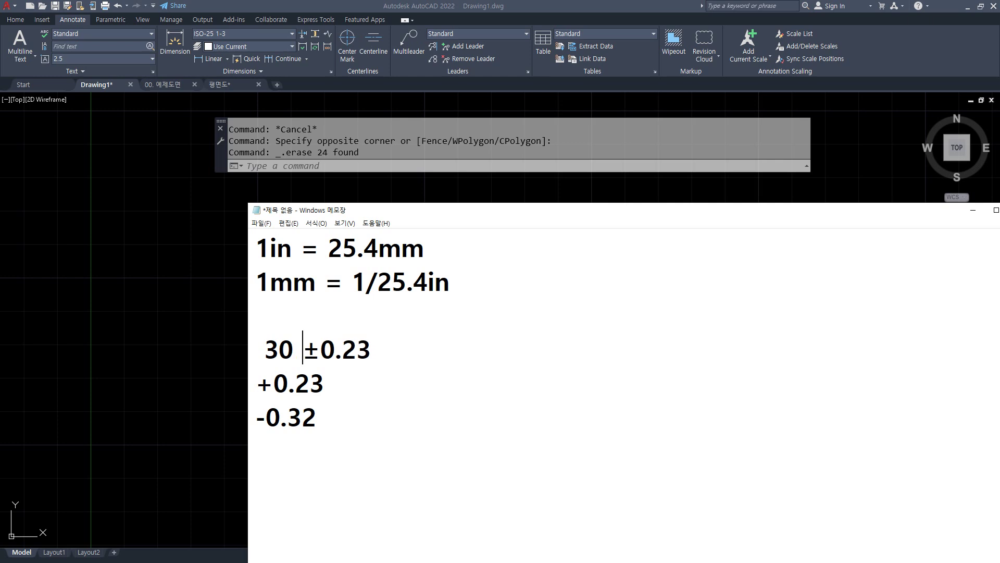
pyautogui.press('Home')
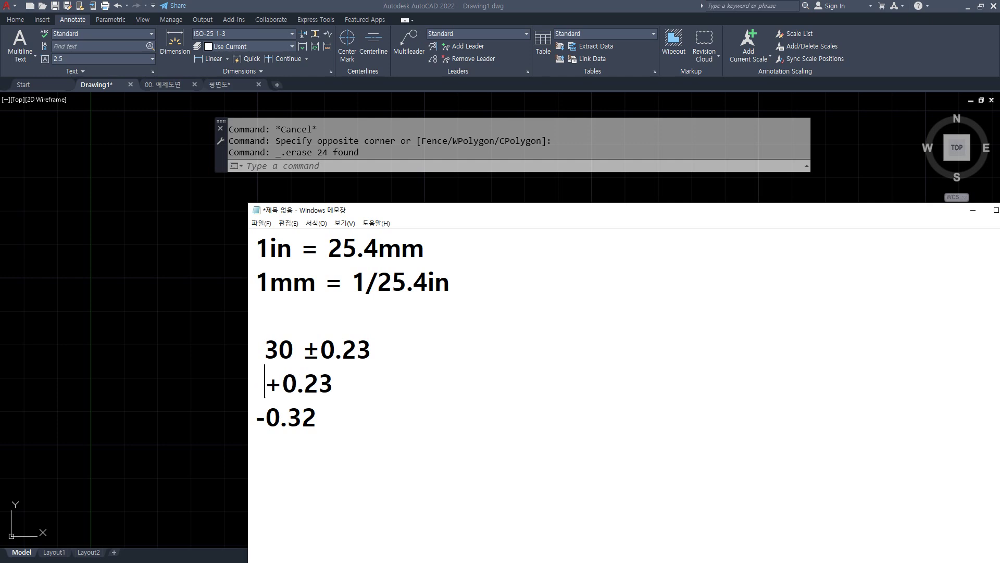
pyautogui.write('30')
pyautogui.press('Down')
pyautogui.press('Home')
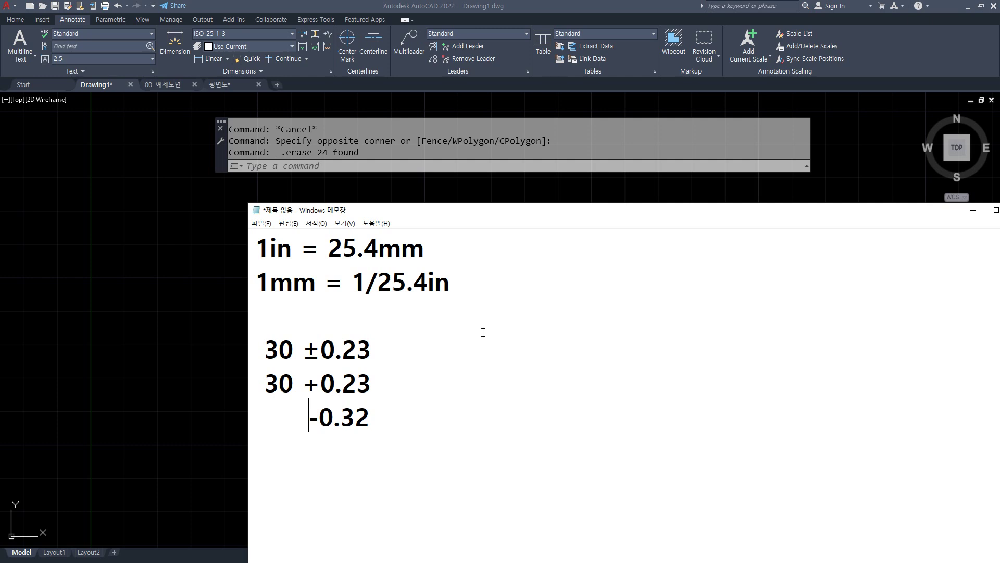
# Step: Add the tolerance pairs +0.32 over +0.23 and -0.23 over -0.32 beside the existing pair in the notes
pyautogui.click(416, 380)
pyautogui.write('+0.32')
pyautogui.press('Down')
pyautogui.write('30 ')
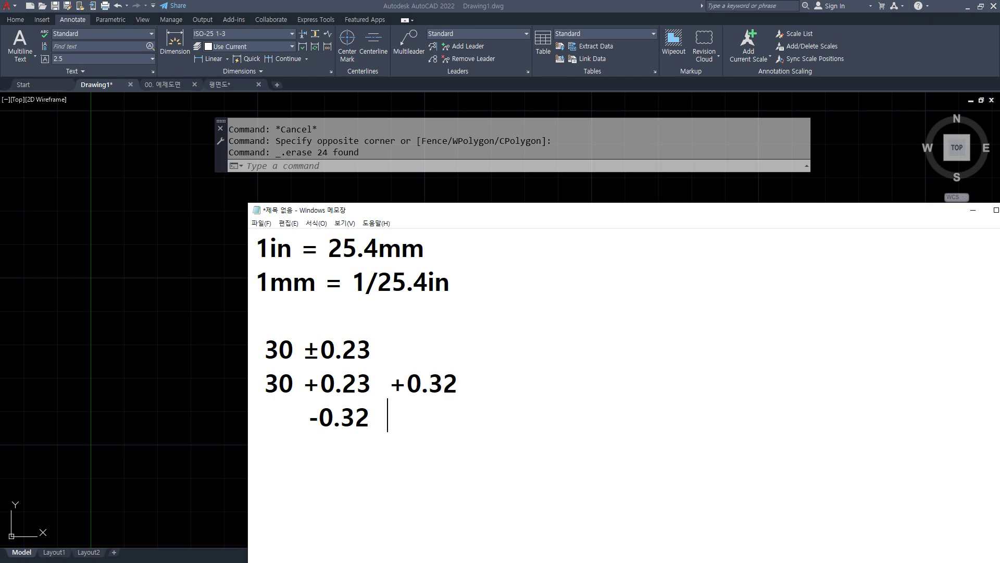
pyautogui.write('+0.23  +0.32  -0.23 ')
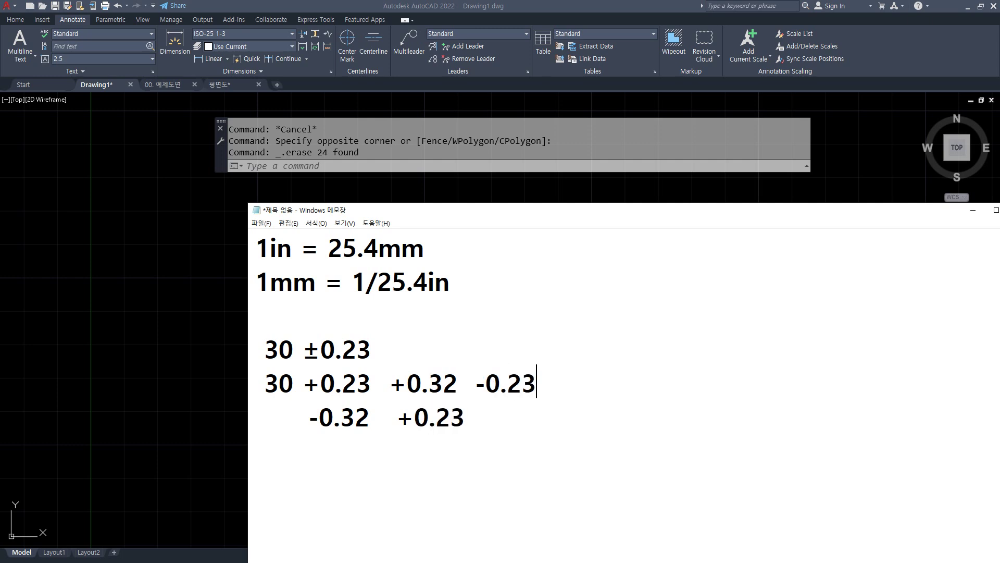
pyautogui.write('      -0.32')
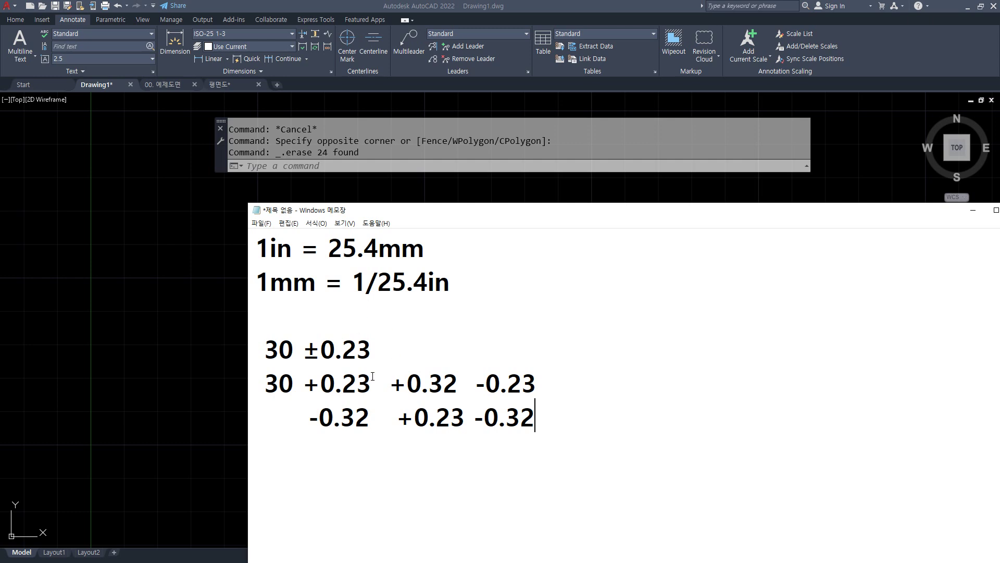
# Step: Switch to AutoCAD and place a linear dimension above the top edge of the grid's first upper square
pyautogui.hotkey('alt', 'Tab')
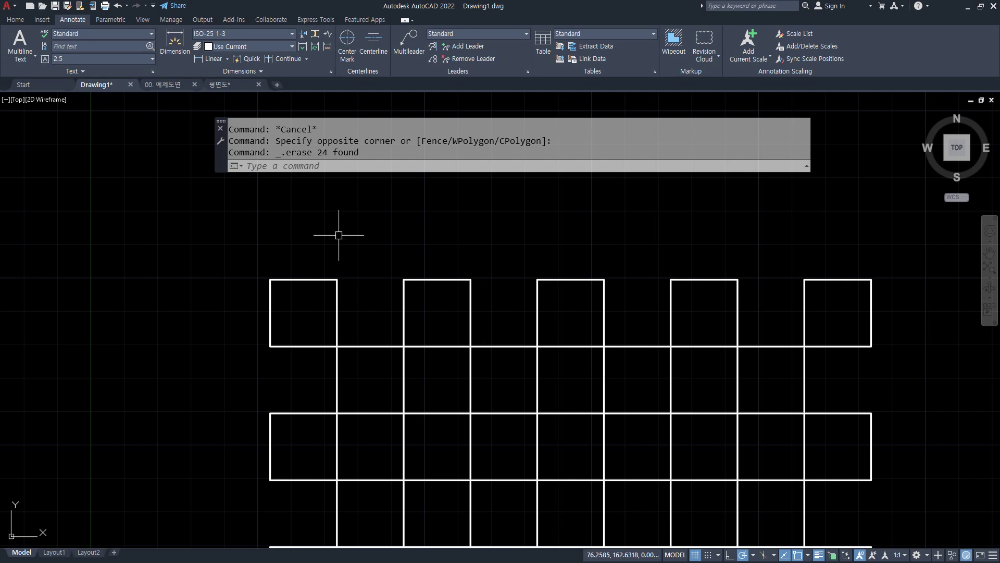
pyautogui.click(209, 59)
pyautogui.click(261, 315)
pyautogui.click(368, 317)
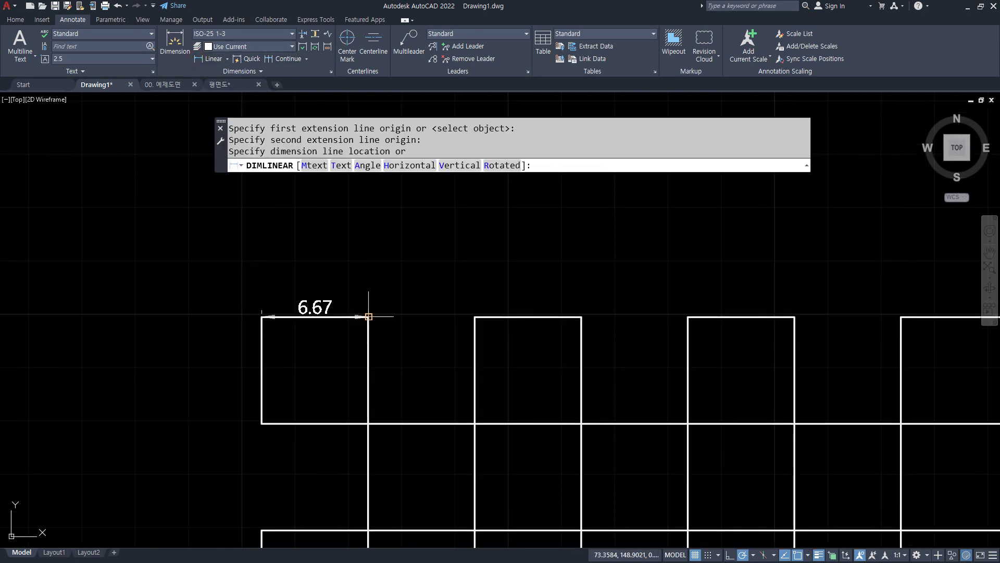
pyautogui.click(320, 279)
# Step: Assign the ISO-25 style to the first square's dimension and make ISO-25 the current dimension style
pyautogui.click(319, 278)
pyautogui.click(291, 33)
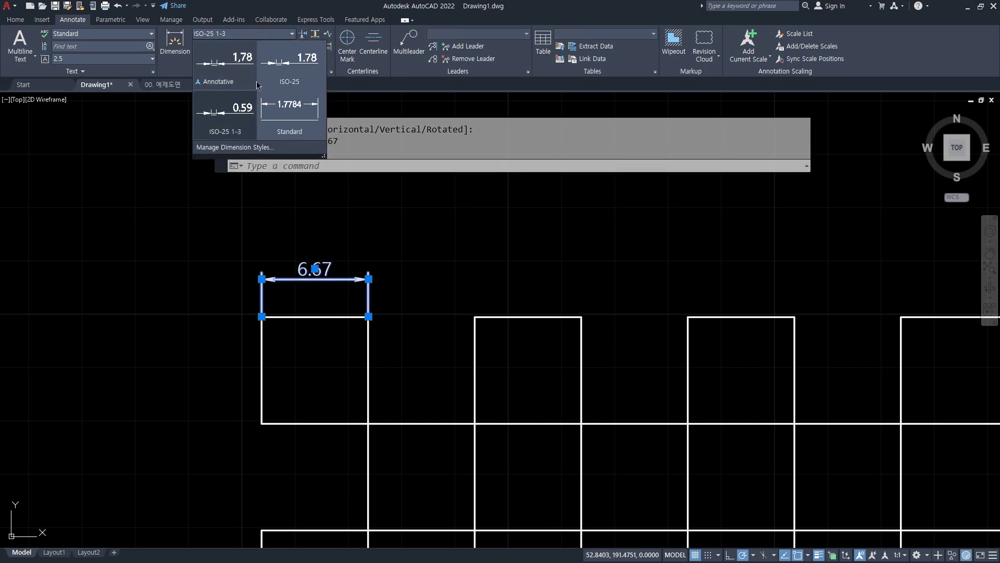
pyautogui.click(291, 73)
pyautogui.press('Escape')
pyautogui.press('Escape')
pyautogui.press('Escape')
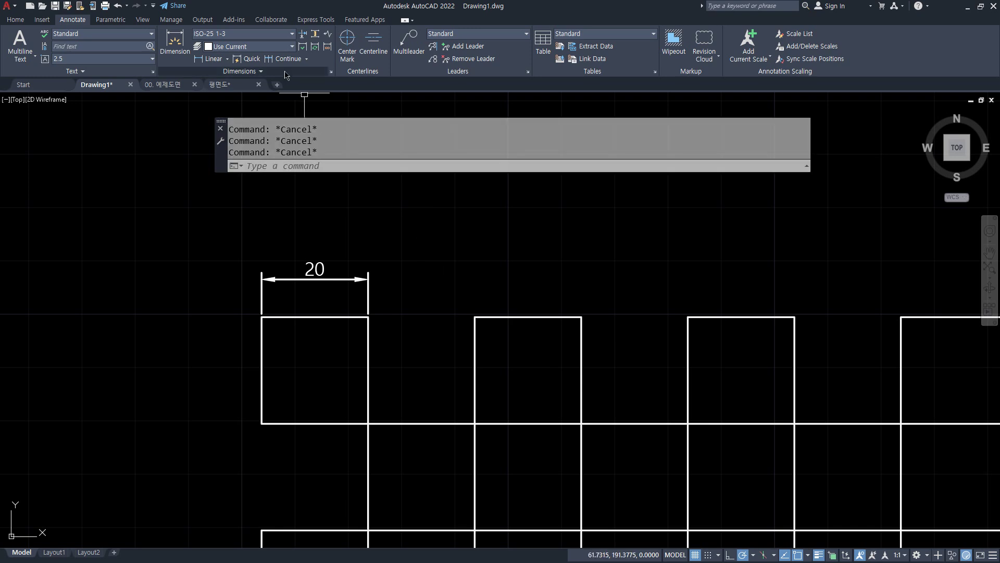
pyautogui.click(281, 35)
pyautogui.click(295, 70)
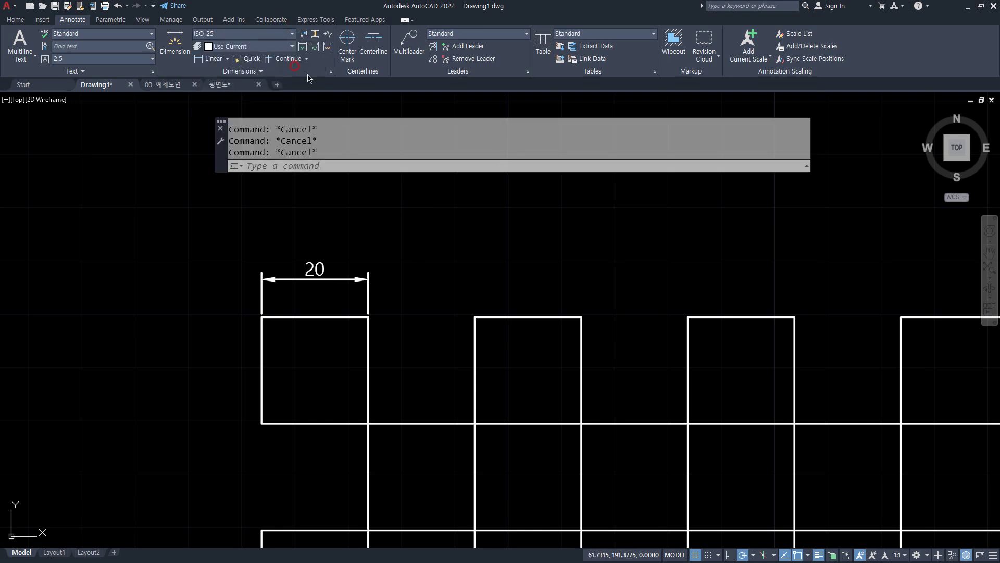
# Step: Set the ISO-25 style's tolerance method to Symmetrical and save the style
pyautogui.write('d')
pyautogui.press('Return')
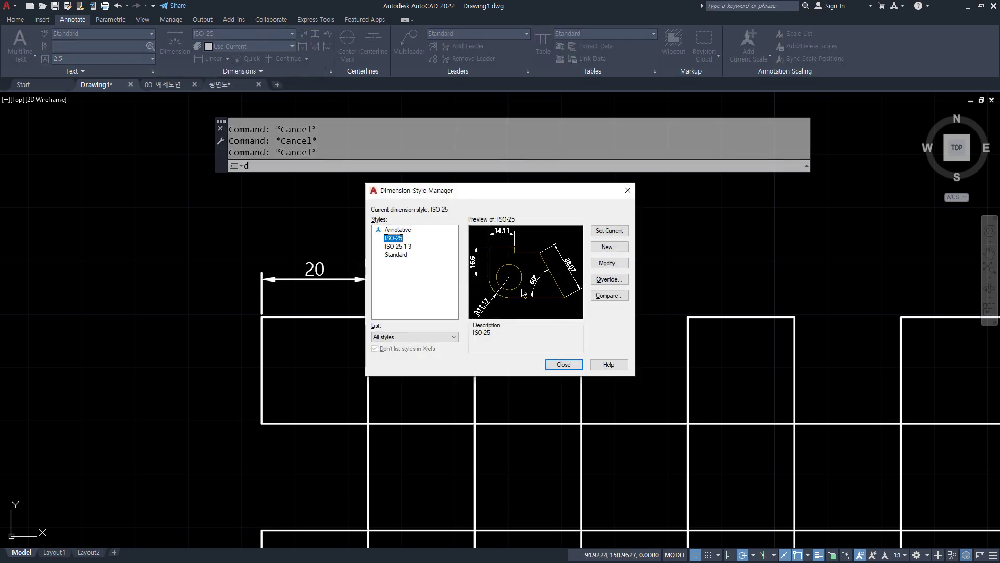
pyautogui.click(599, 266)
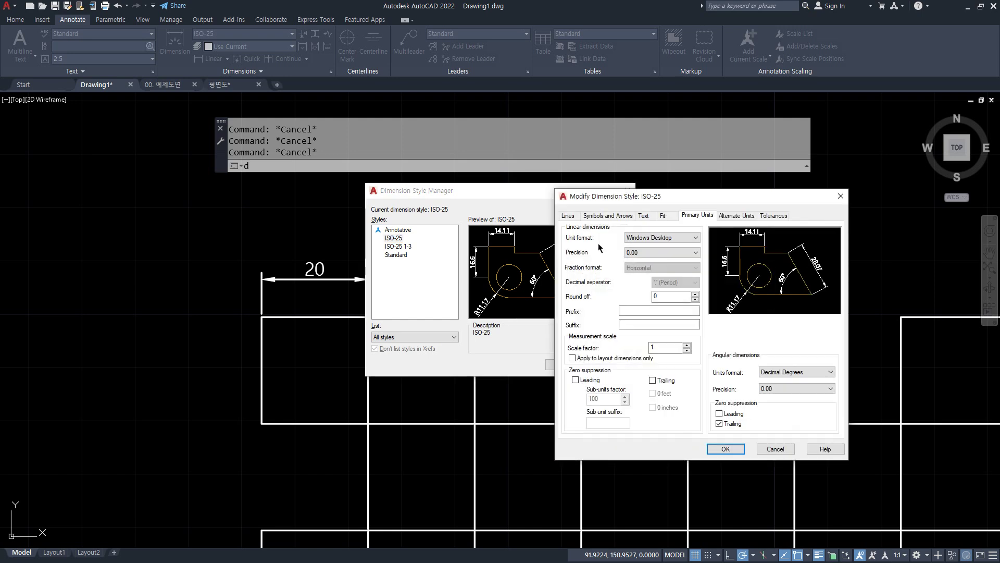
pyautogui.click(775, 216)
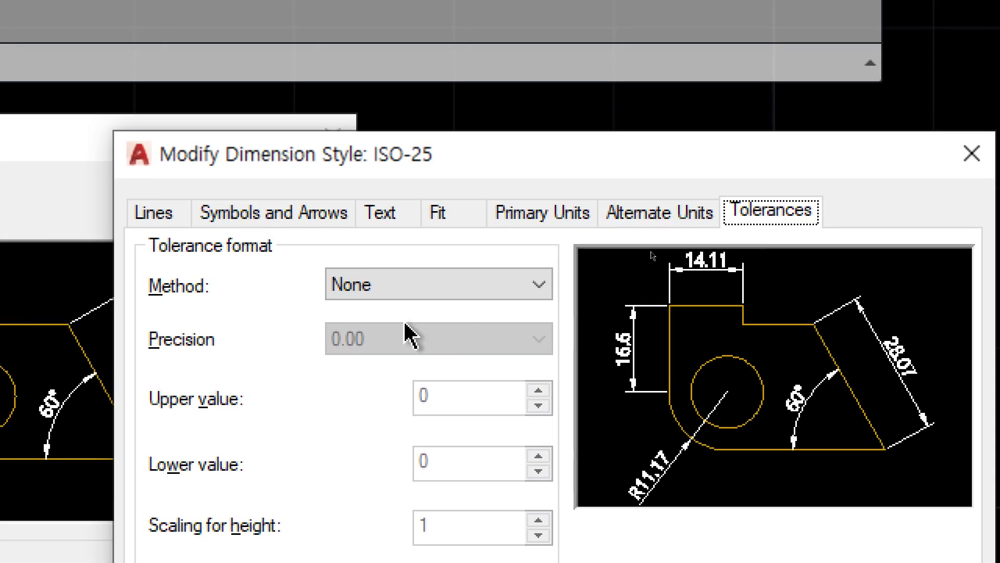
pyautogui.click(443, 285)
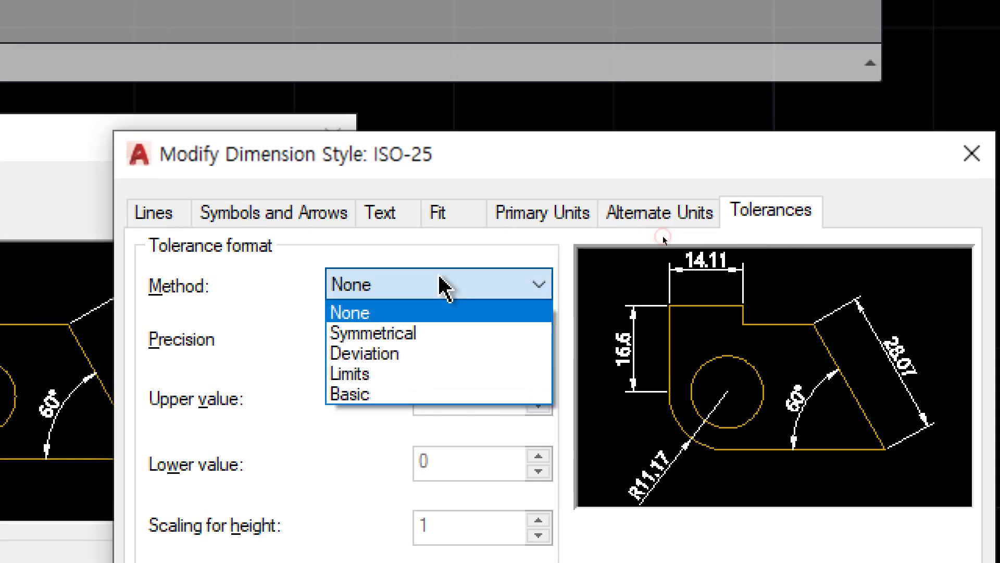
pyautogui.click(429, 333)
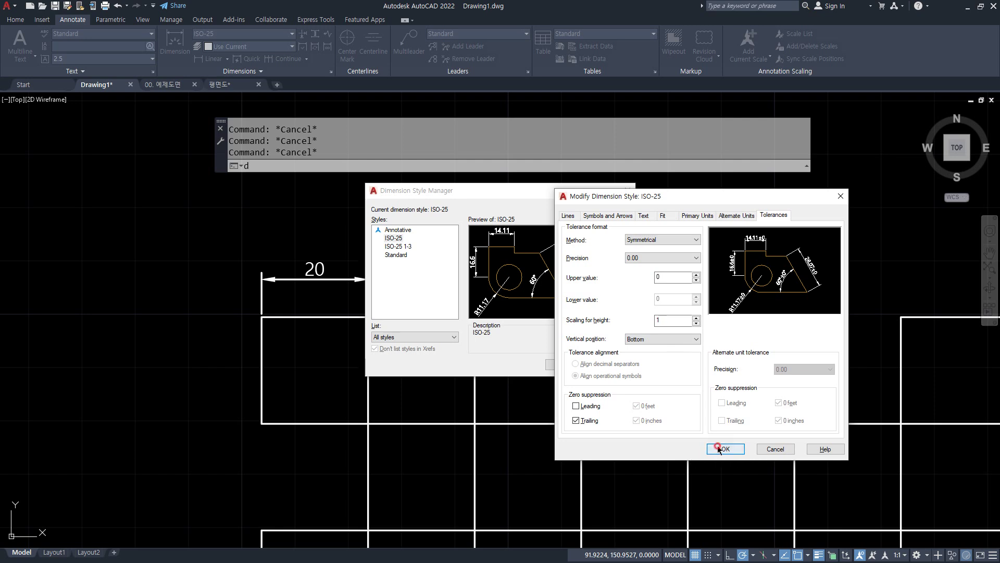
pyautogui.click(726, 448)
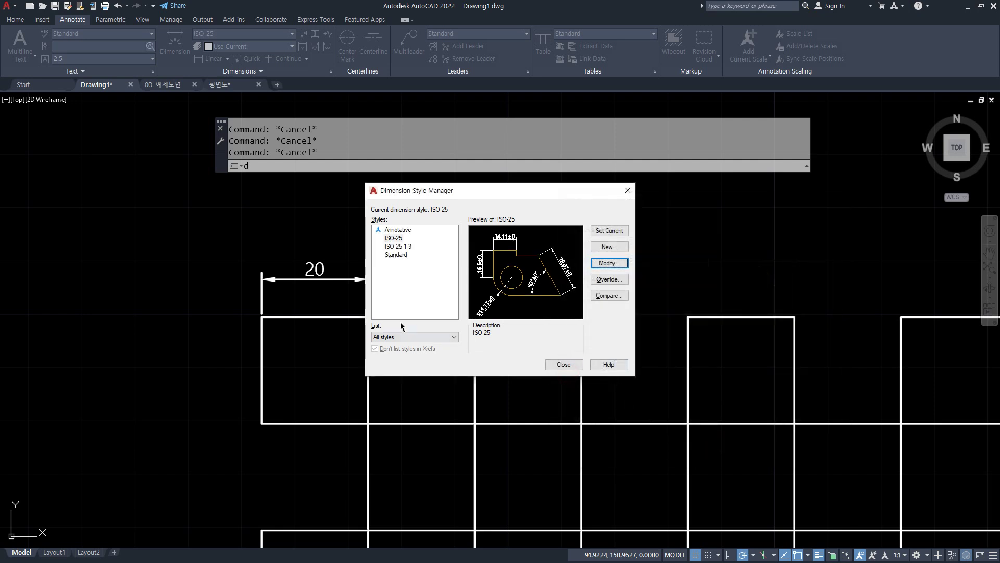
pyautogui.click(564, 365)
pyautogui.scroll(2, 331, 284)
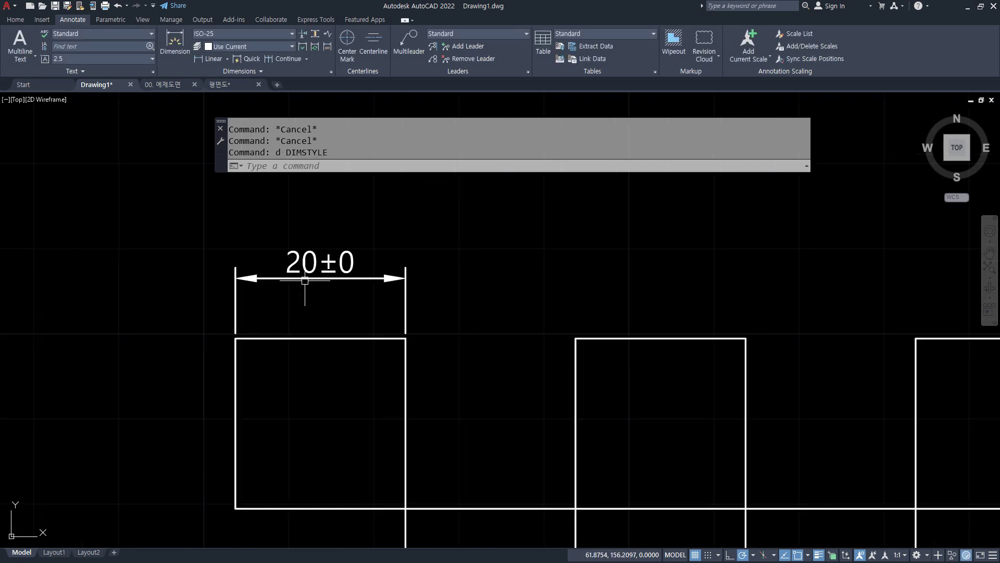
# Step: Place a linear dimension above the second square's top edge, level with the first square's dimension
pyautogui.click(209, 58)
pyautogui.click(576, 338)
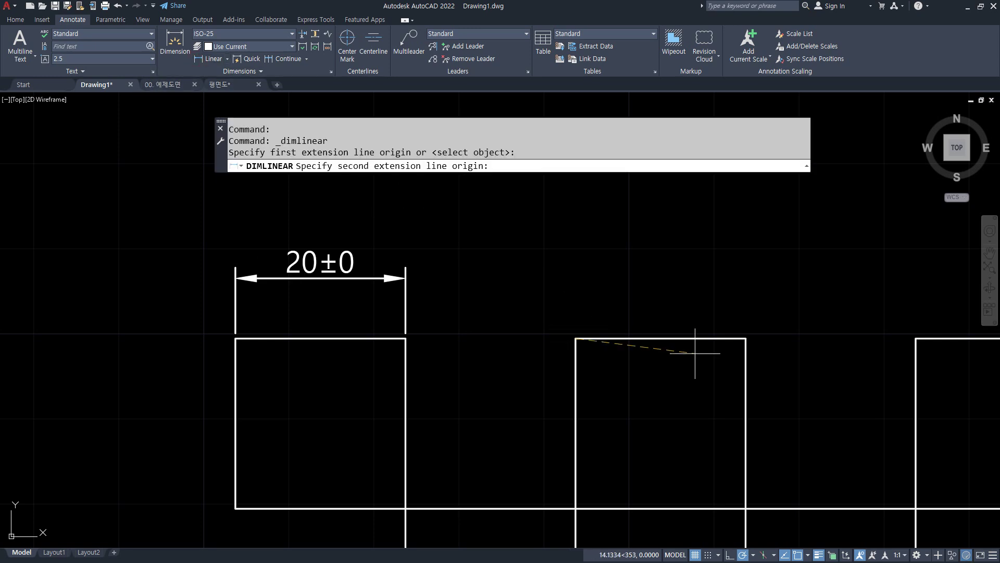
pyautogui.click(745, 339)
pyautogui.click(411, 274)
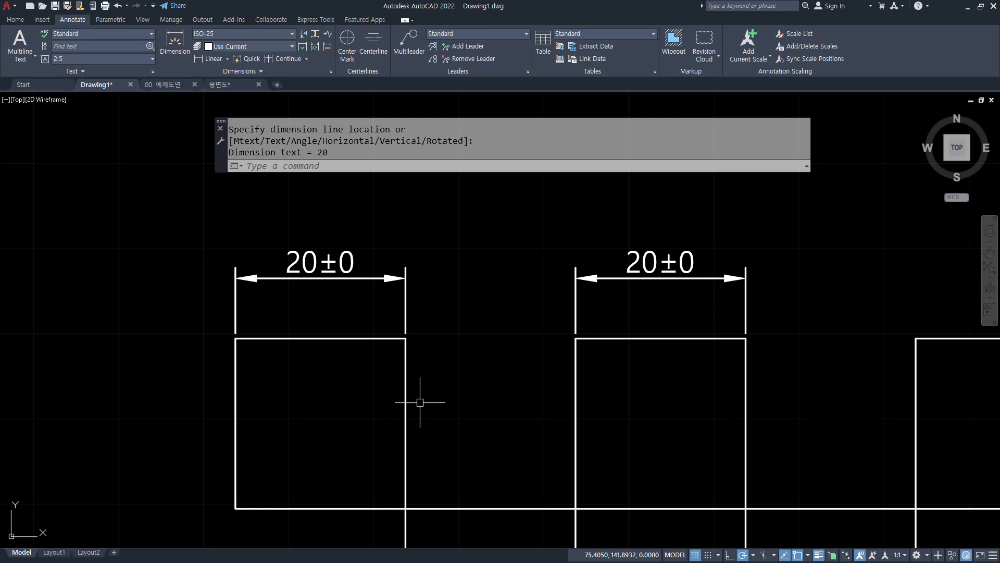
# Step: Set the ISO-25 dimension style's tolerance method to Deviation and save the style
pyautogui.write('d')
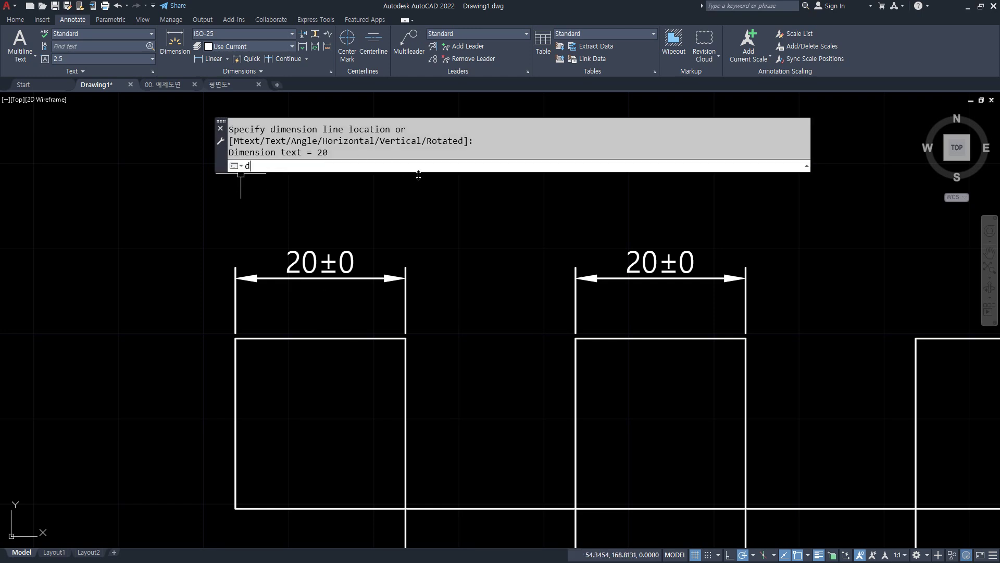
pyautogui.press('Return')
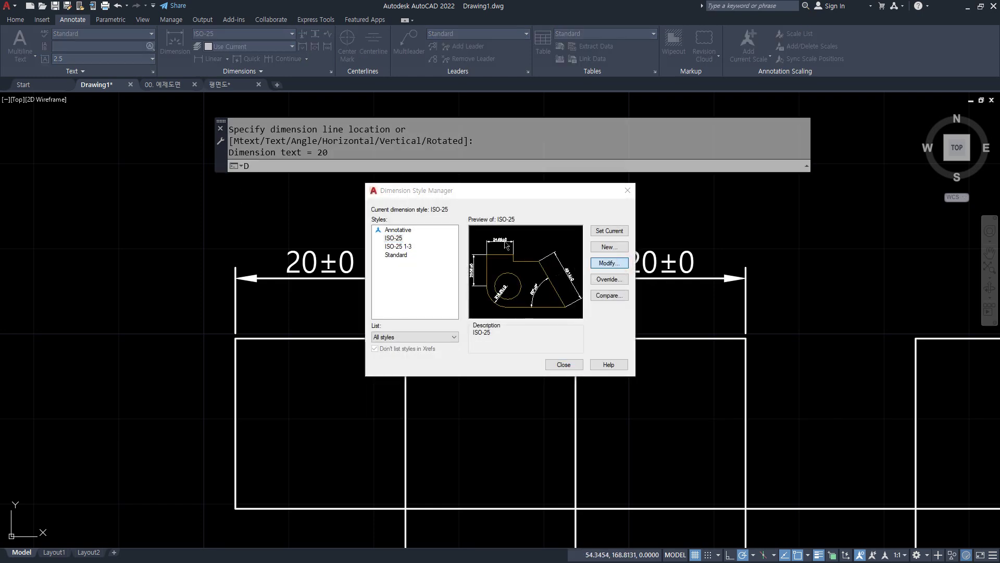
pyautogui.click(609, 263)
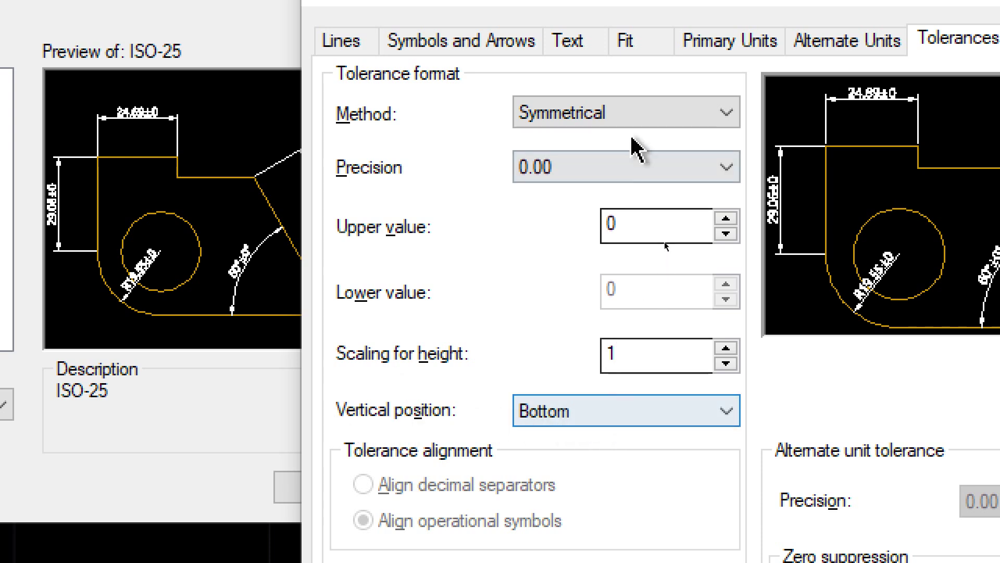
pyautogui.click(632, 116)
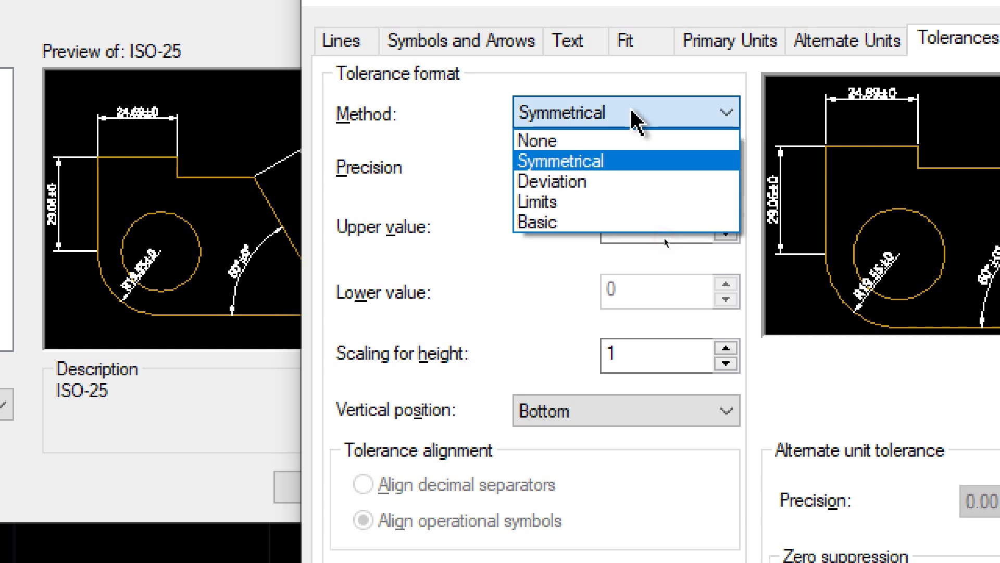
pyautogui.click(605, 182)
pyautogui.click(641, 219)
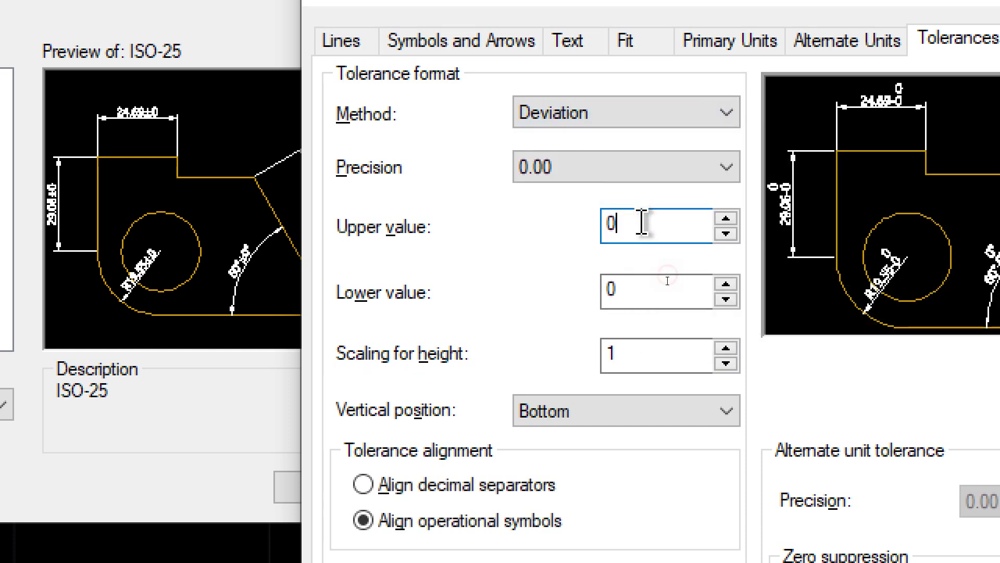
pyautogui.click(632, 287)
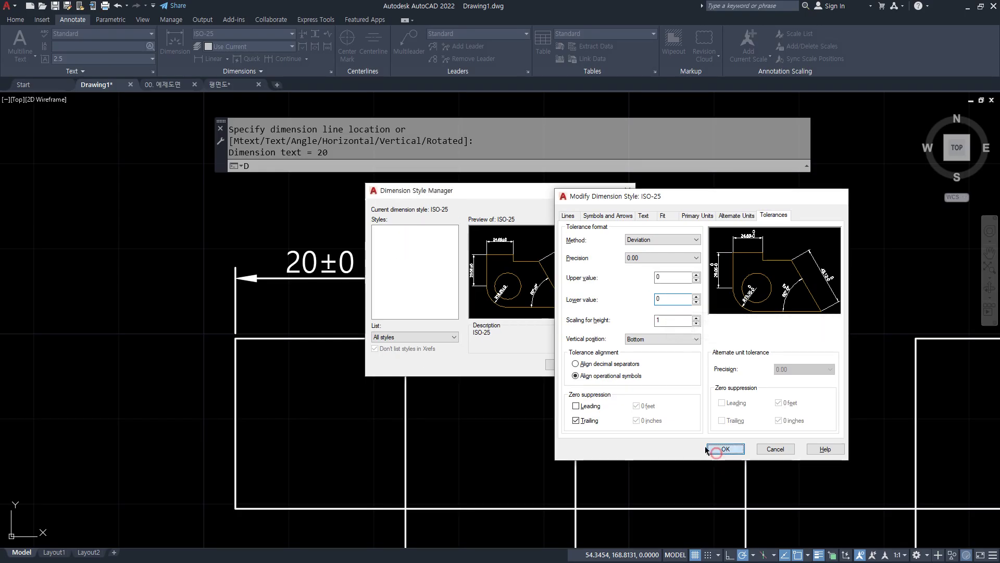
pyautogui.click(717, 448)
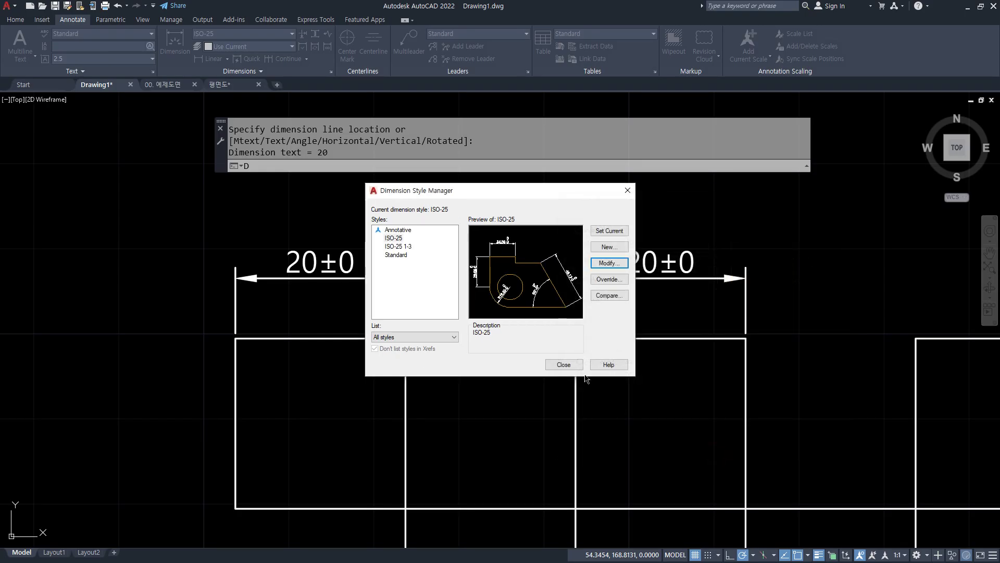
pyautogui.click(561, 364)
# Step: Set the tolerance vertical position of the ISO-25 style to Top and save the style
pyautogui.scroll(2, 286, 271)
pyautogui.moveTo(293, 272)
pyautogui.mouseDown()
pyautogui.moveTo(359, 241)
pyautogui.moveTo(399, 268)
pyautogui.moveTo(297, 283)
pyautogui.mouseUp()
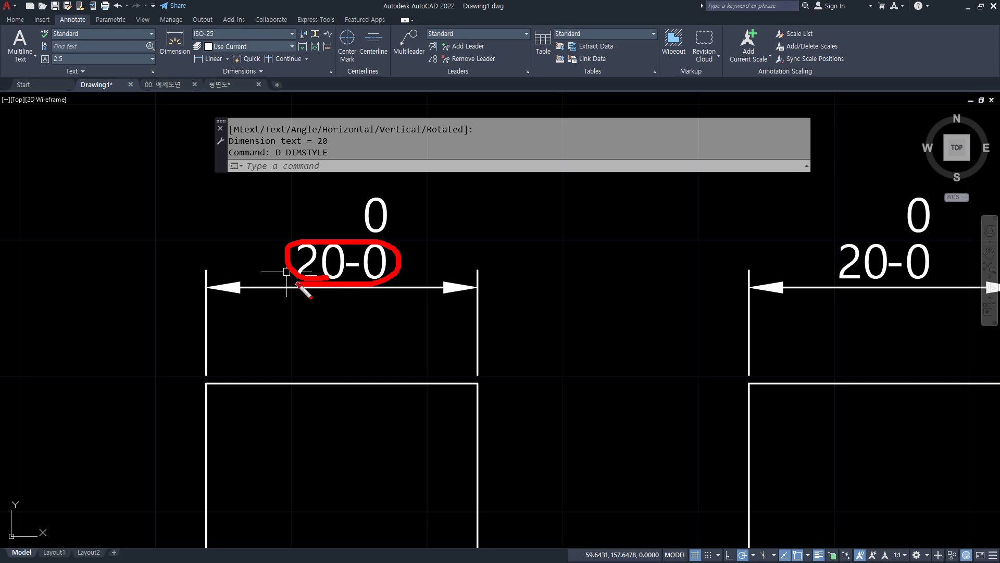
pyautogui.press('Escape')
pyautogui.scroll(2, 293, 230)
pyautogui.moveTo(324, 240); pyautogui.dragTo(210, 317, button='middle')
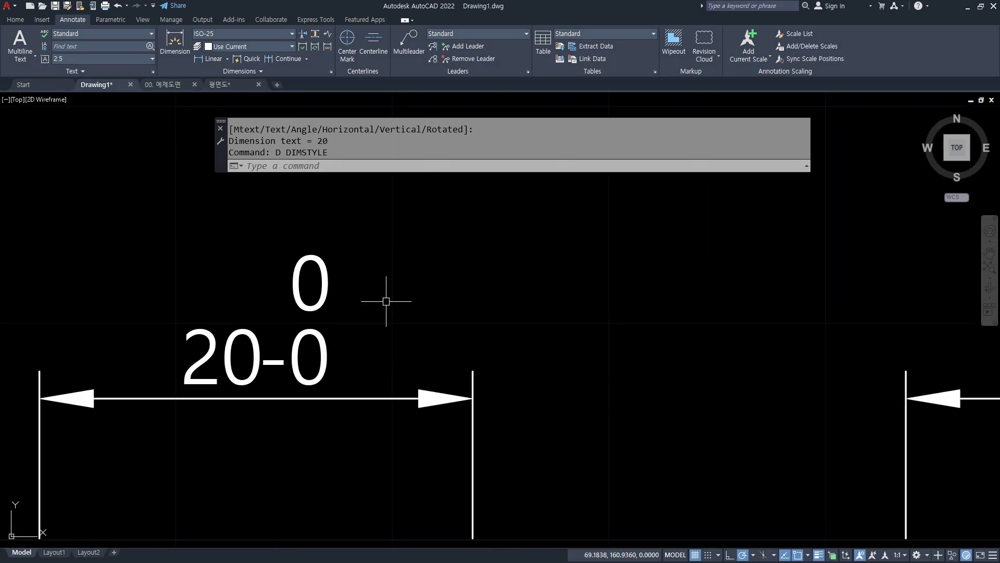
pyautogui.write('d')
pyautogui.press('Return')
pyautogui.click(597, 263)
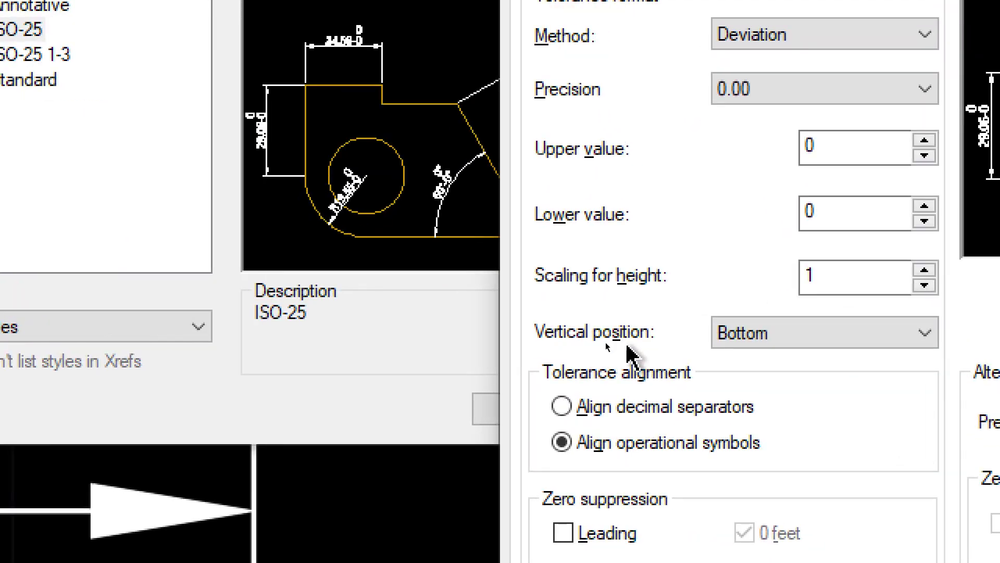
pyautogui.click(876, 333)
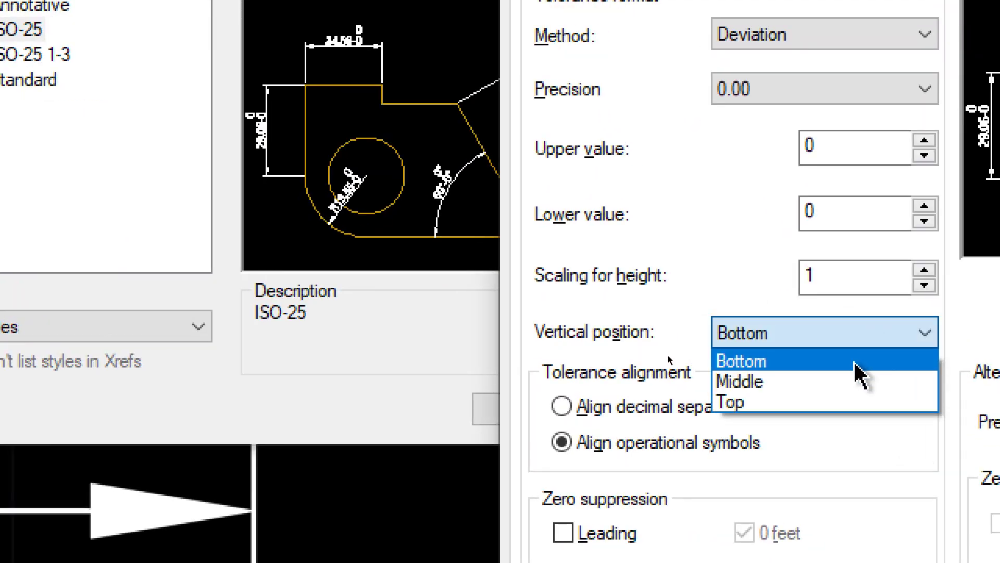
pyautogui.click(831, 402)
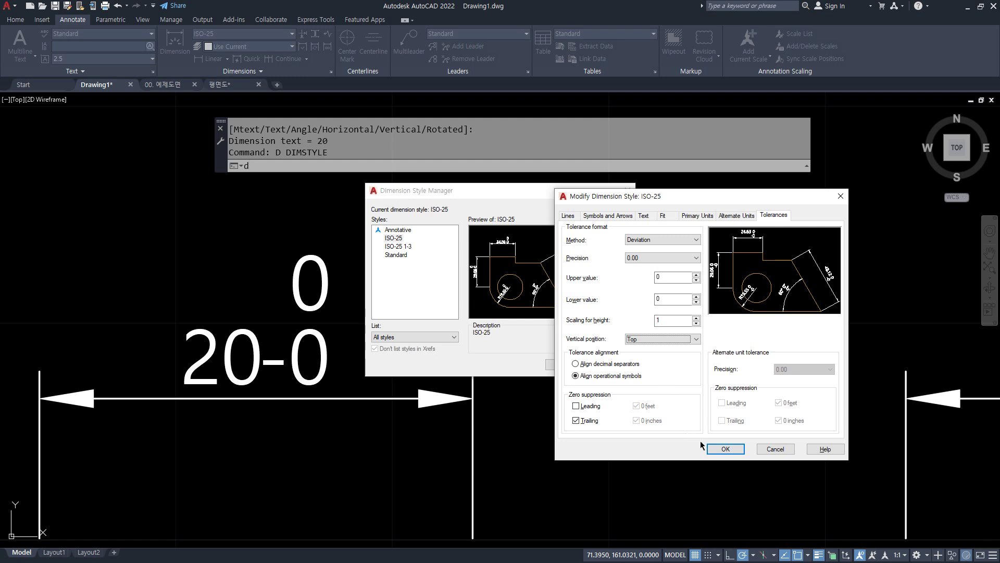
pyautogui.click(725, 448)
pyautogui.click(562, 364)
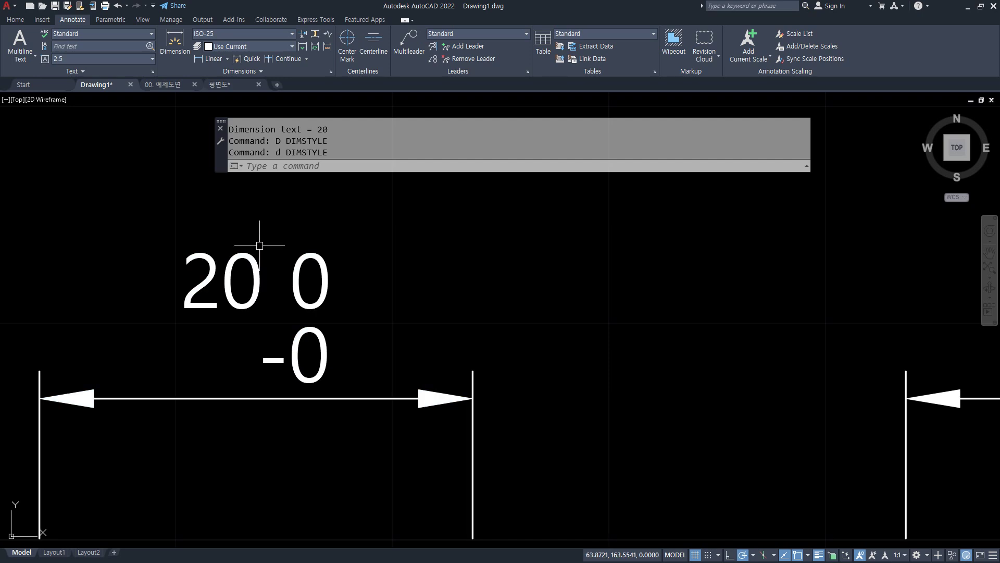
# Step: Set the tolerance vertical position of the ISO-25 style to Middle and save the style
pyautogui.write('d')
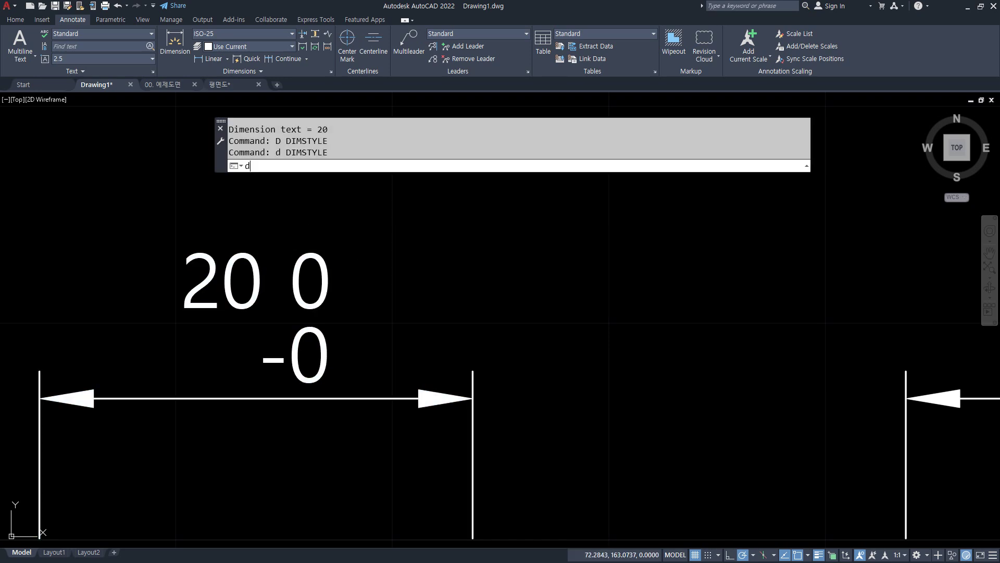
pyautogui.press('Return')
pyautogui.click(702, 314)
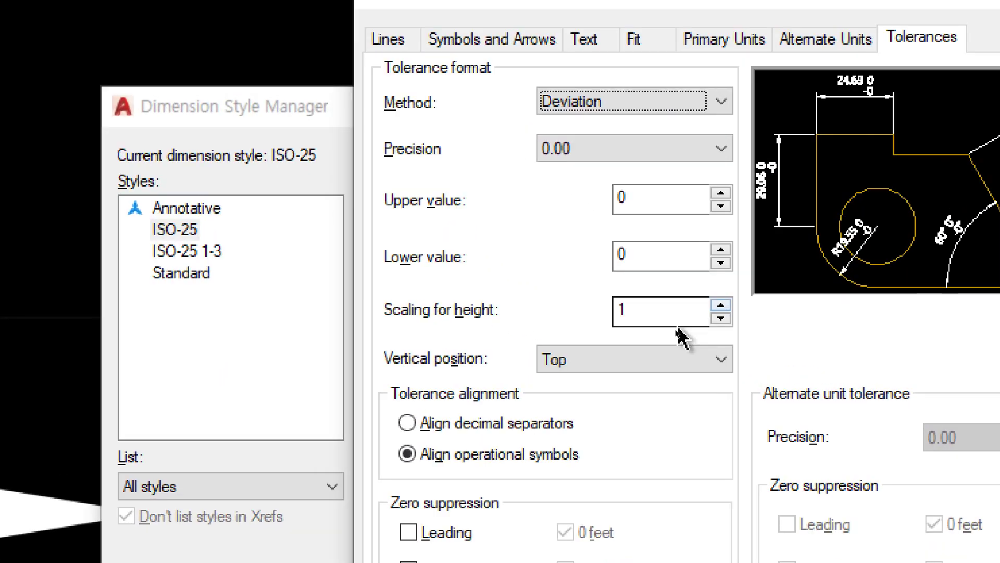
pyautogui.click(668, 338)
pyautogui.click(622, 406)
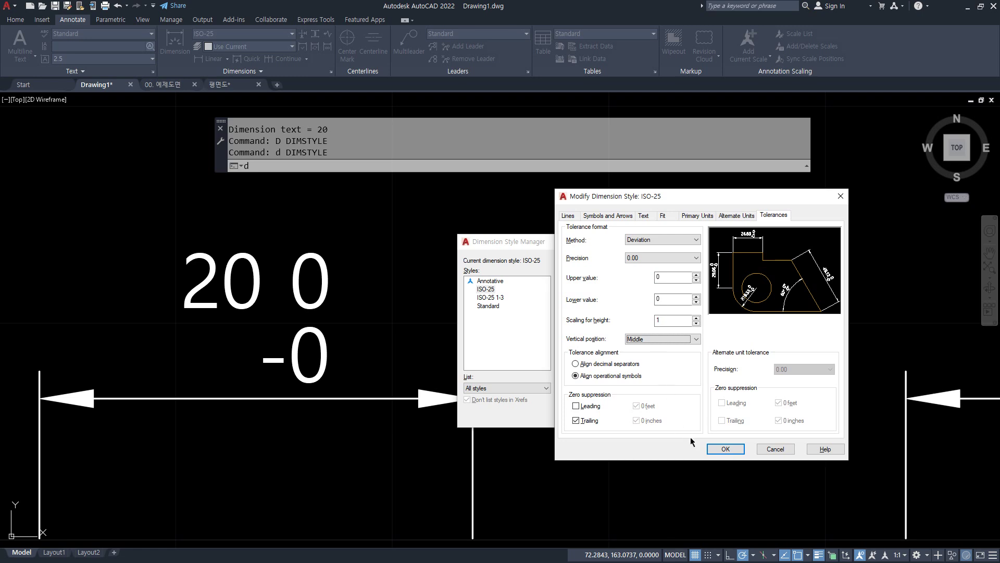
pyautogui.click(725, 449)
pyautogui.click(654, 415)
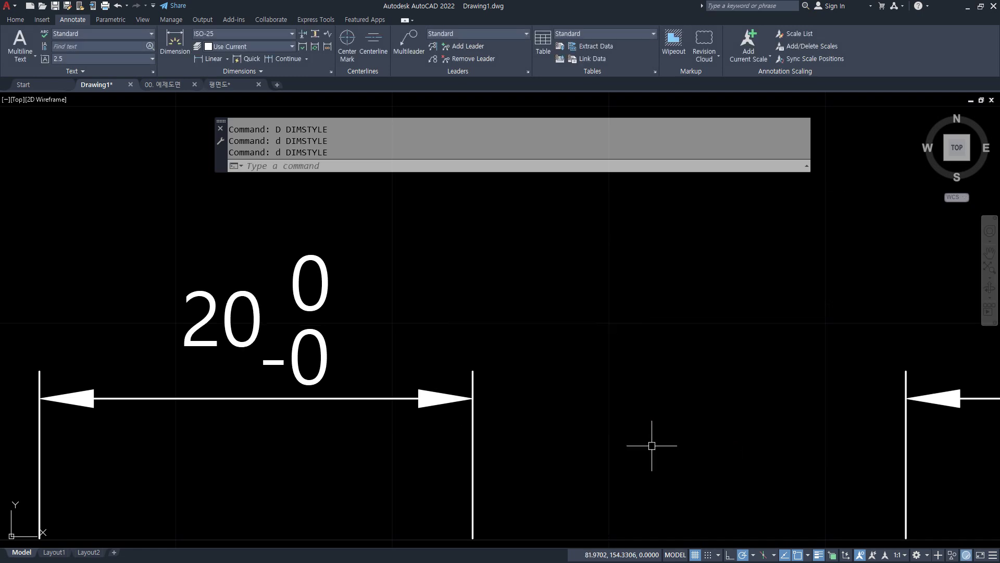
# Step: Set the ISO-25 style's tolerance scaling for height to 0.5 and save the style
pyautogui.write('d')
pyautogui.press('Return')
pyautogui.click(609, 263)
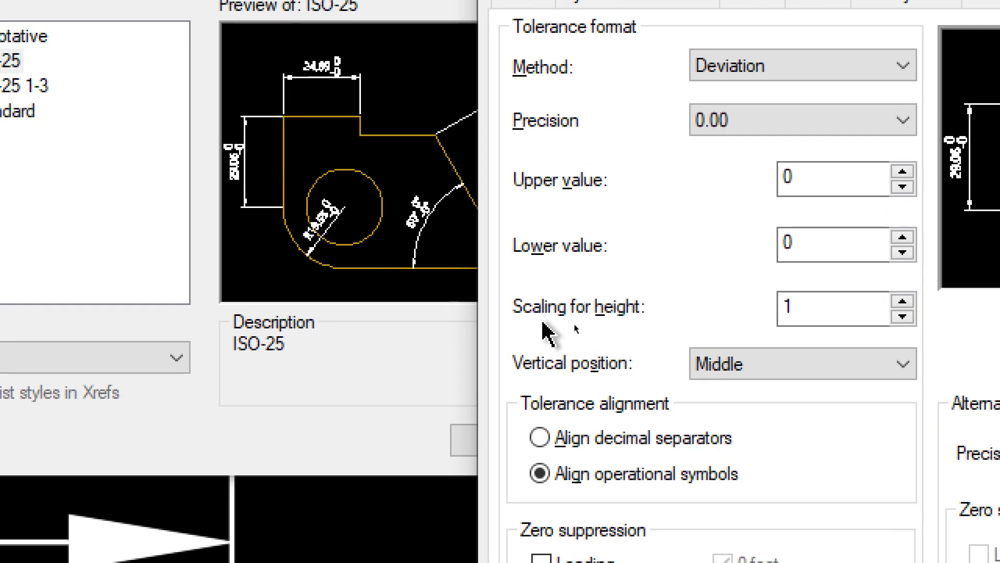
pyautogui.click(710, 313)
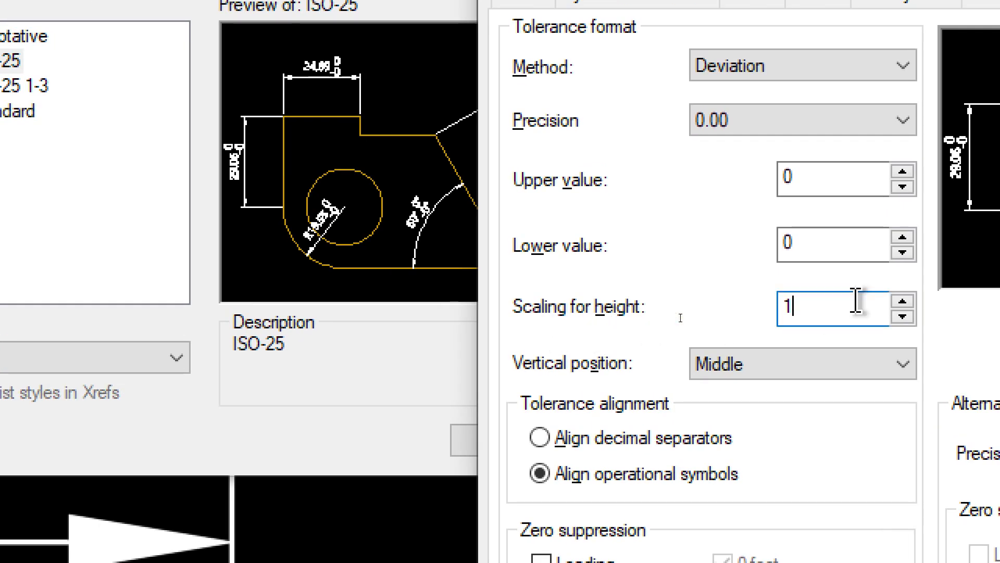
pyautogui.press('BackSpace')
pyautogui.write('0.5')
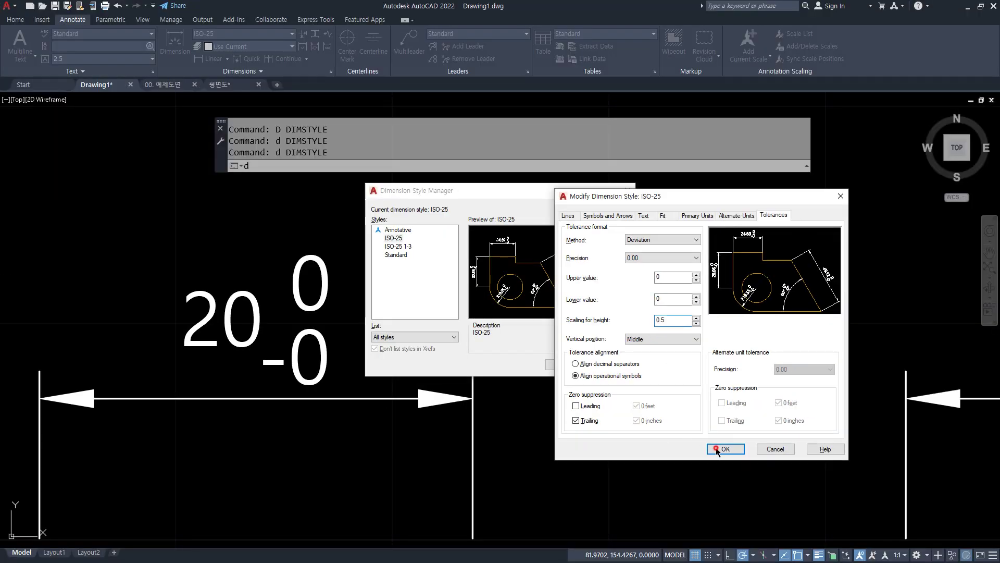
pyautogui.click(717, 451)
pyautogui.click(562, 364)
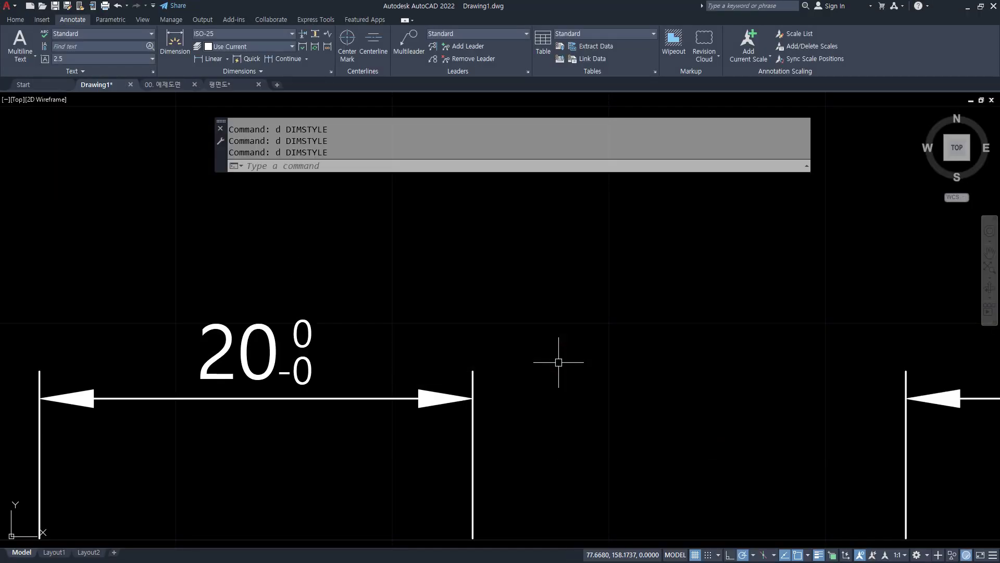
pyautogui.moveTo(249, 382)
pyautogui.mouseDown()
pyautogui.moveTo(229, 378)
pyautogui.moveTo(271, 347)
pyautogui.moveTo(268, 359)
pyautogui.moveTo(289, 284)
pyautogui.moveTo(301, 291)
pyautogui.moveTo(344, 281)
pyautogui.moveTo(327, 271)
pyautogui.mouseUp()
pyautogui.moveTo(358, 280)
pyautogui.mouseDown()
pyautogui.moveTo(385, 275)
pyautogui.moveTo(376, 284)
pyautogui.mouseUp()
pyautogui.moveTo(373, 256)
pyautogui.mouseDown()
pyautogui.moveTo(401, 261)
pyautogui.moveTo(351, 329)
pyautogui.moveTo(338, 328)
pyautogui.mouseUp()
pyautogui.moveTo(341, 313)
pyautogui.mouseDown()
pyautogui.moveTo(332, 331)
pyautogui.moveTo(355, 341)
pyautogui.mouseUp()
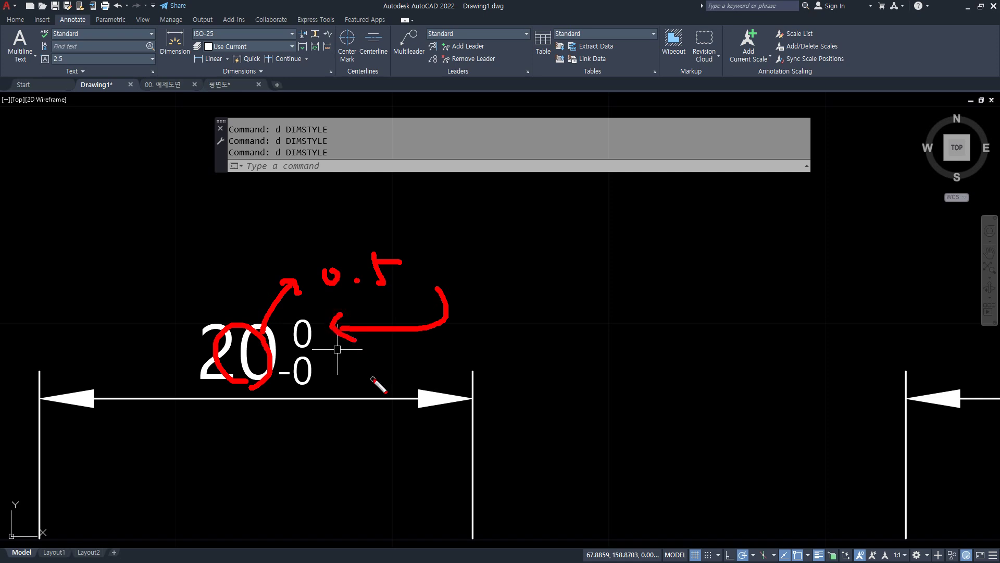
pyautogui.press('Escape')
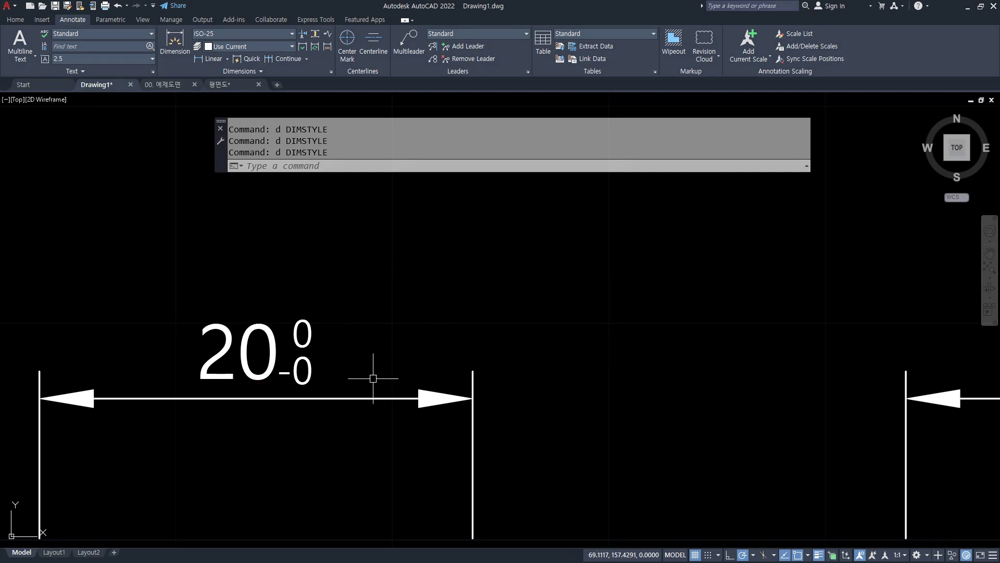
# Step: Set the ISO-25 style's tolerance method to None and save the style
pyautogui.moveTo(373, 378); pyautogui.dragTo(302, 299, button='middle')
pyautogui.write('d')
pyautogui.press('Return')
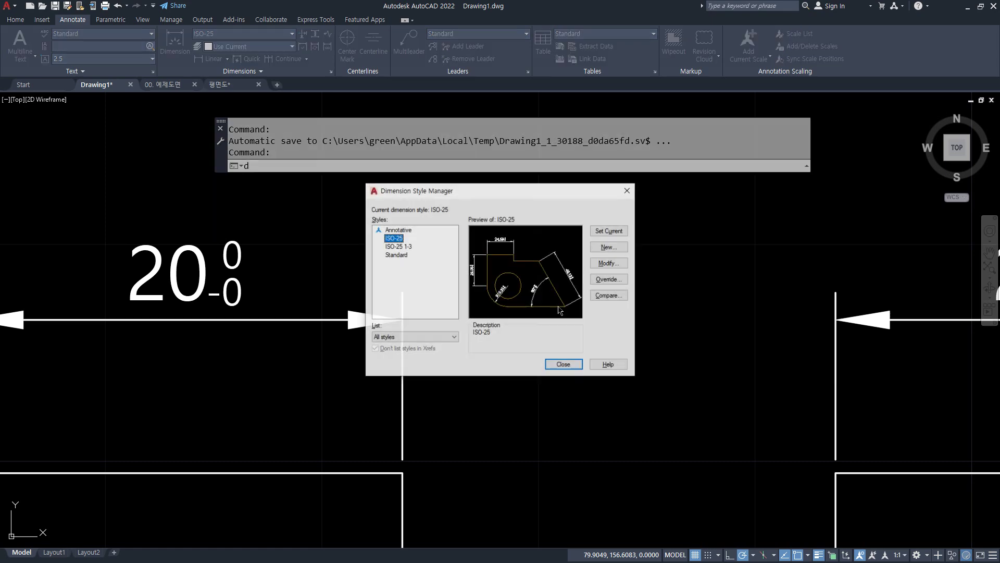
pyautogui.click(608, 263)
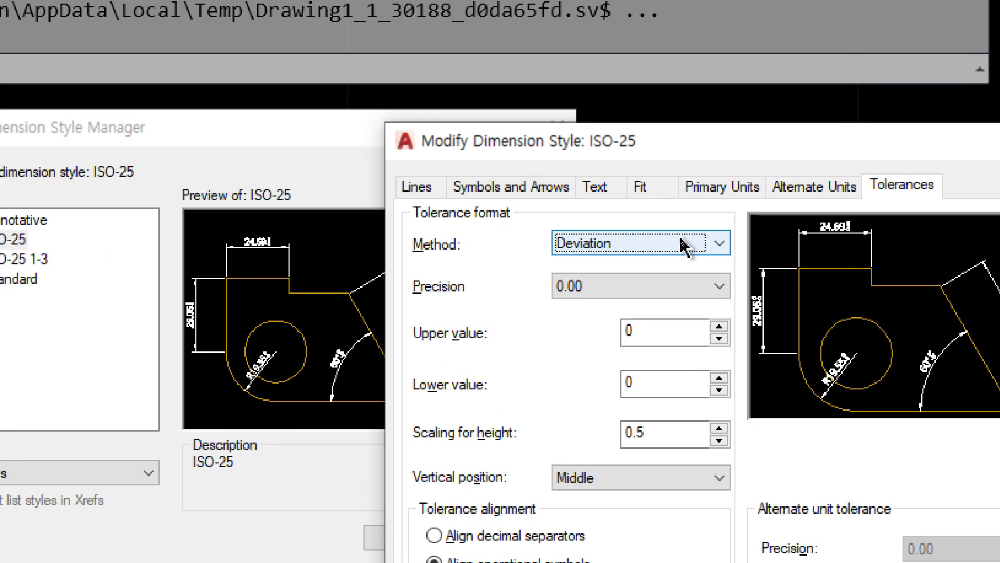
pyautogui.click(677, 241)
pyautogui.click(663, 272)
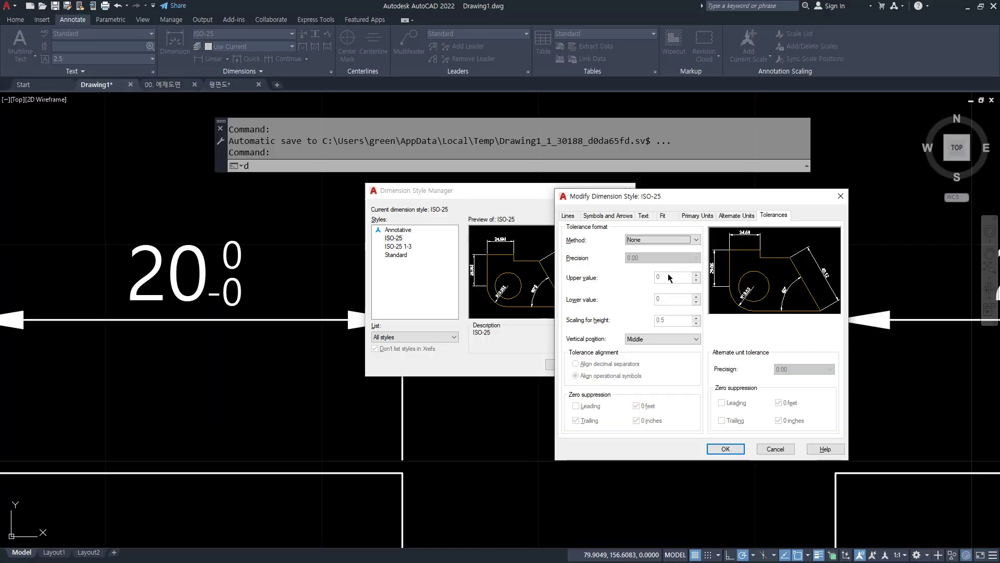
pyautogui.click(726, 448)
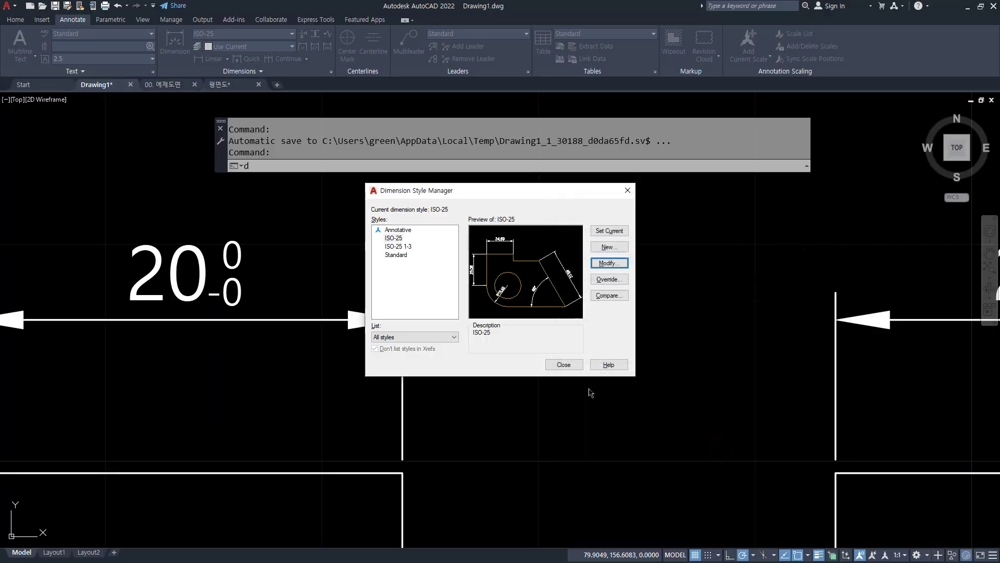
pyautogui.click(564, 366)
# Step: Display the properties of the horizontal 20 dimension and set its tolerance display to Symmetrical
pyautogui.moveTo(297, 345); pyautogui.dragTo(589, 369, button='middle')
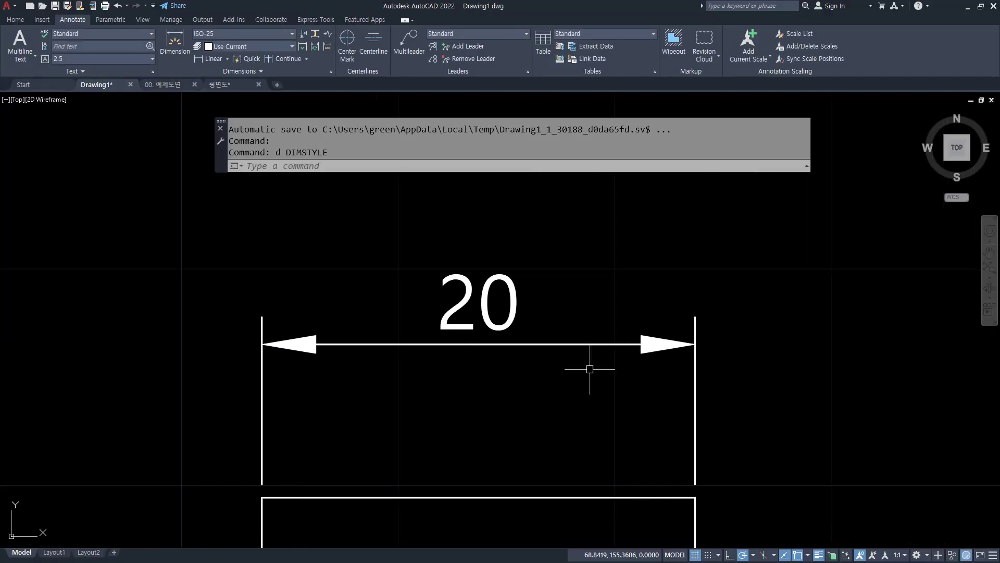
pyautogui.hotkey('ctrl', '1')
pyautogui.click(508, 344)
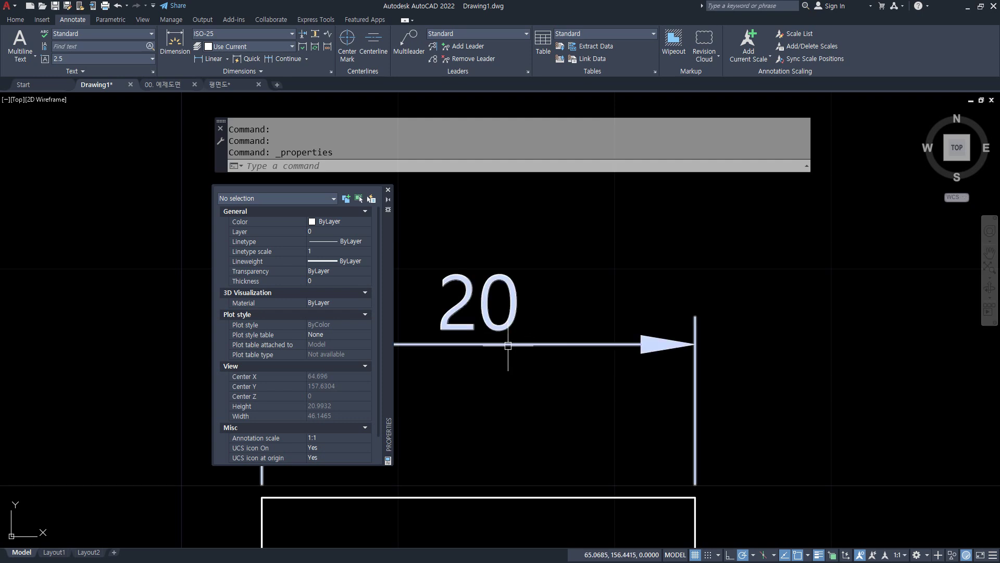
pyautogui.moveTo(508, 346); pyautogui.dragTo(494, 438, button='middle')
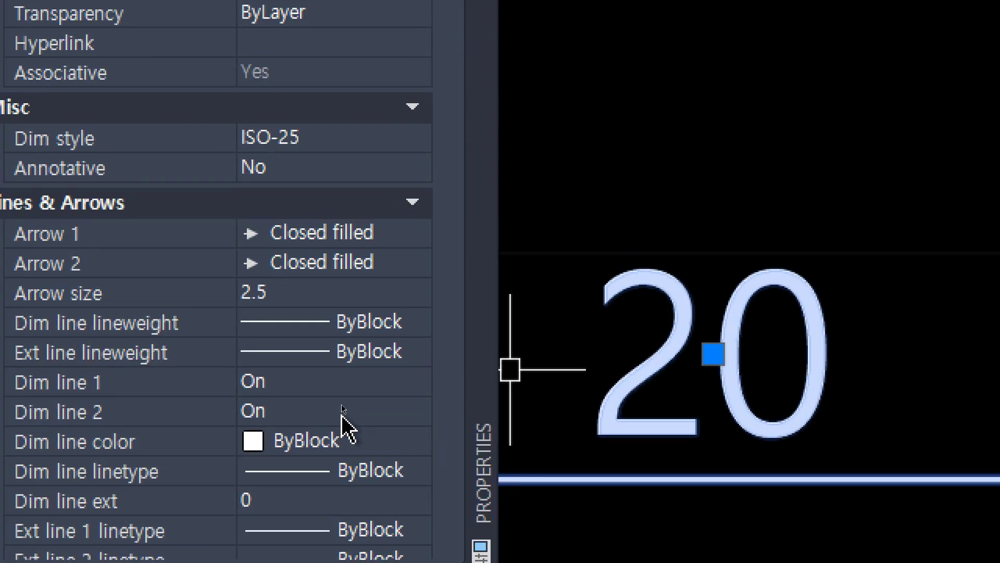
pyautogui.scroll(-7, 342, 409)
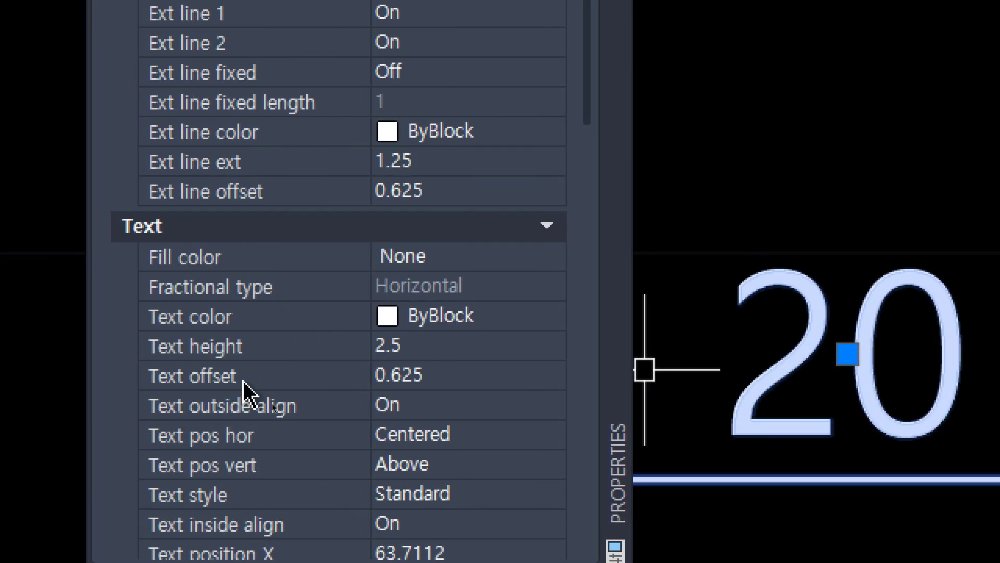
pyautogui.scroll(-6, 150, 392)
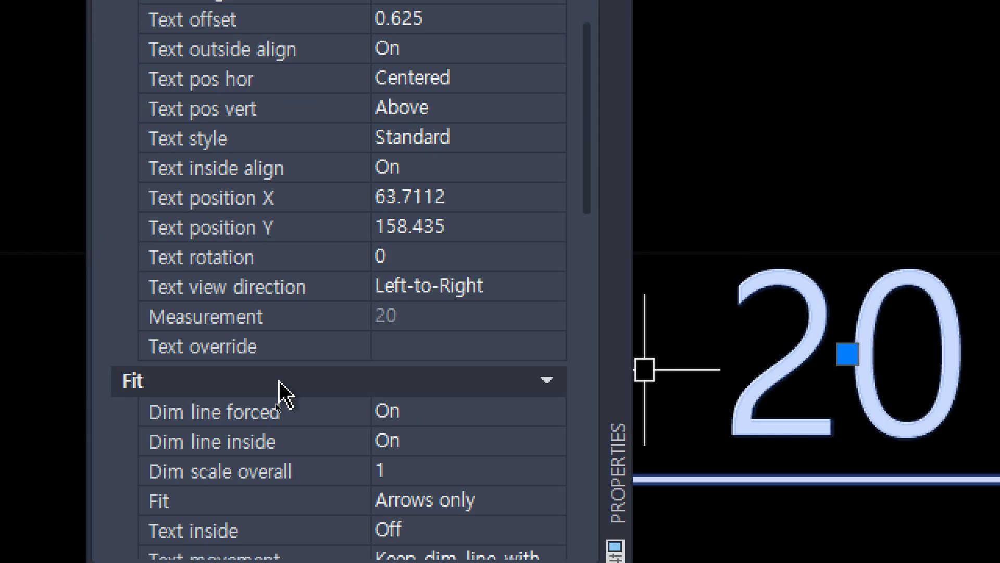
pyautogui.scroll(-6, 279, 383)
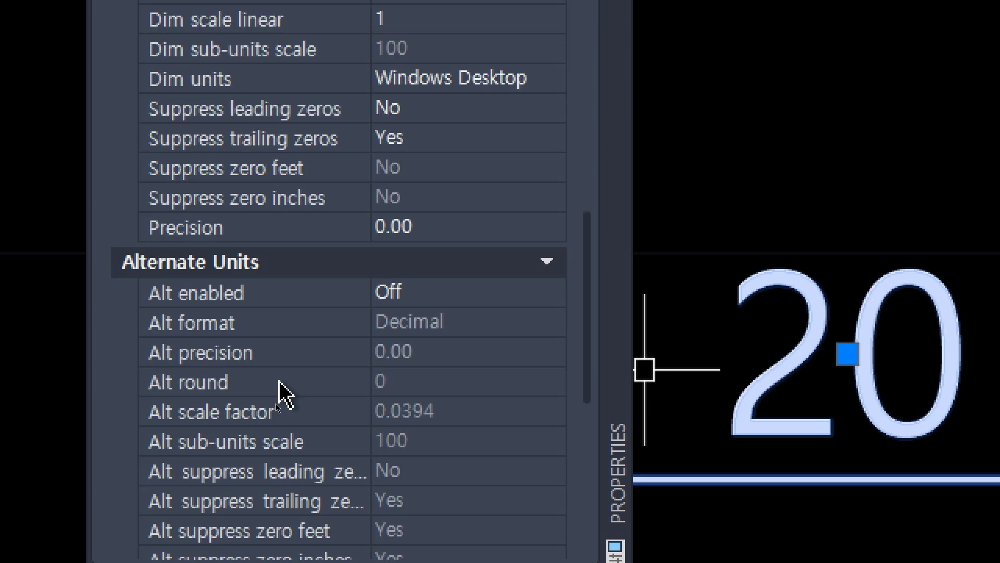
pyautogui.scroll(-5, 282, 393)
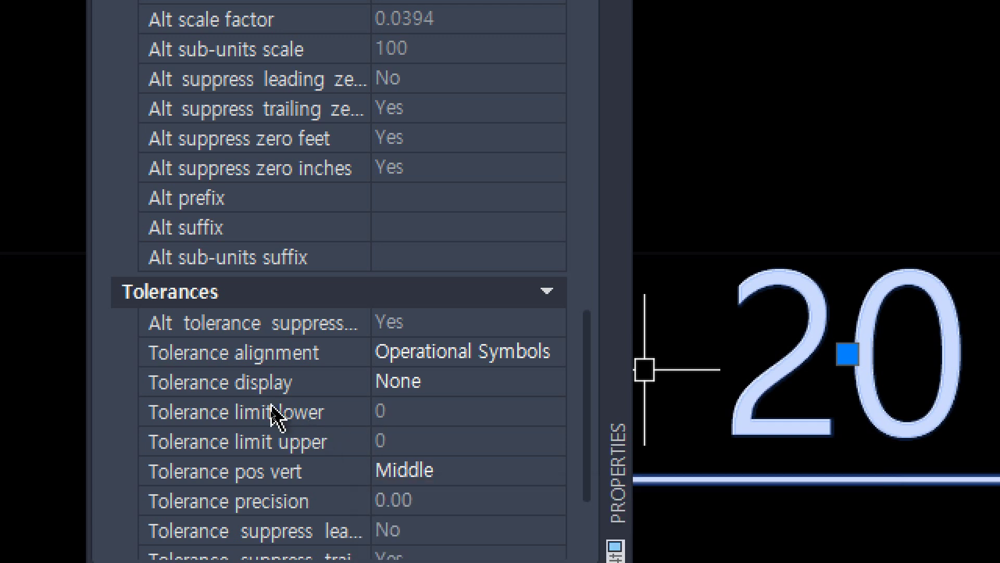
pyautogui.click(466, 386)
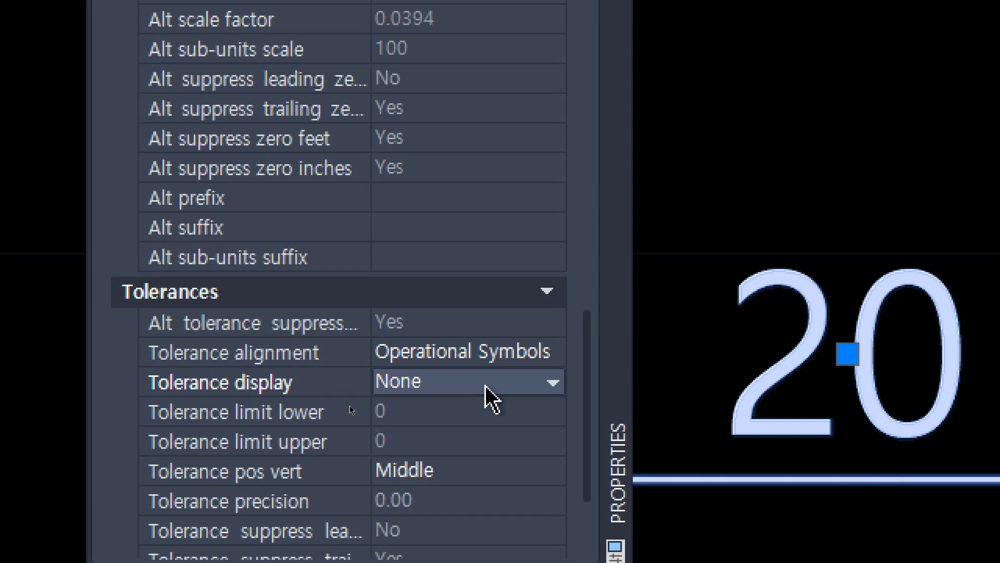
pyautogui.click(501, 390)
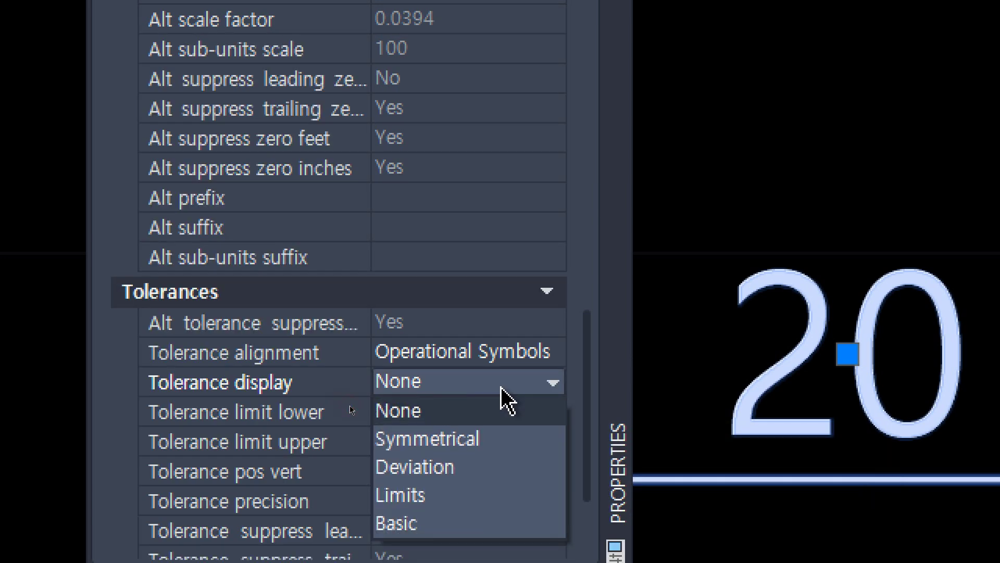
pyautogui.click(501, 442)
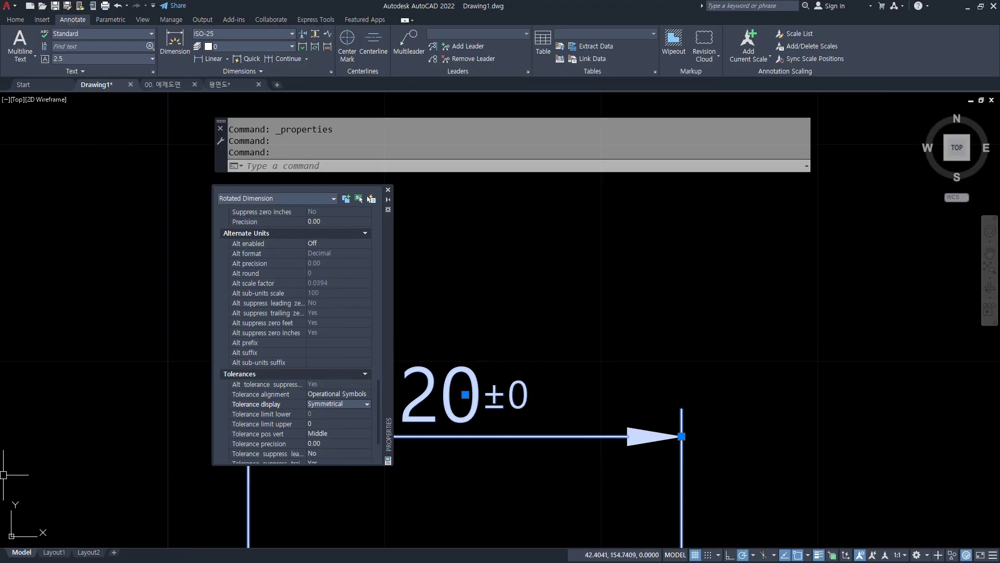
# Step: Switch to Notepad and add the range "30.23~ 29.77" after the "30 ±0.23" example
pyautogui.hotkey('alt', 'Tab')
pyautogui.moveTo(380, 367)
pyautogui.mouseDown()
pyautogui.moveTo(264, 370)
pyautogui.moveTo(390, 369)
pyautogui.mouseUp()
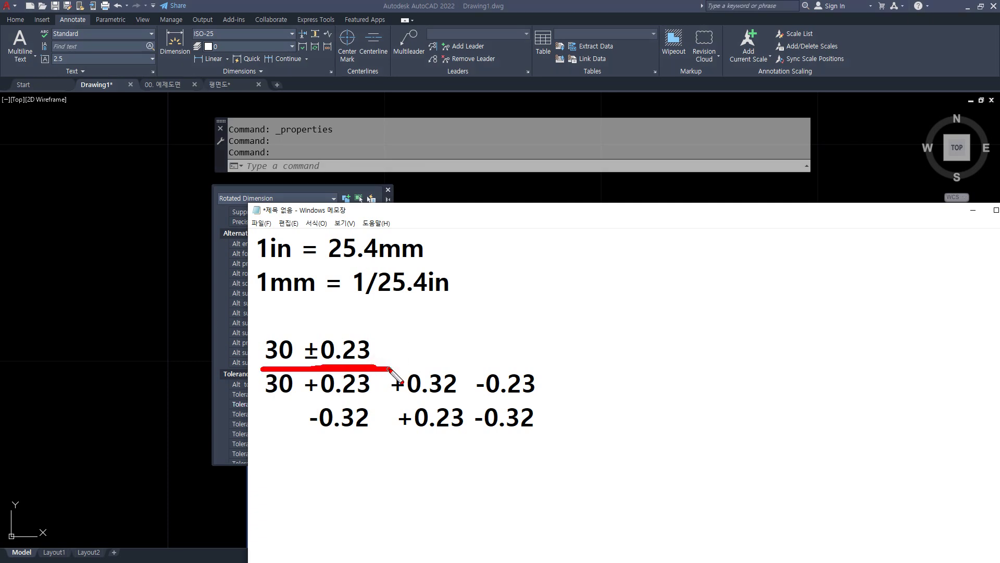
pyautogui.press('Escape')
pyautogui.click(414, 353)
pyautogui.write('30.23')
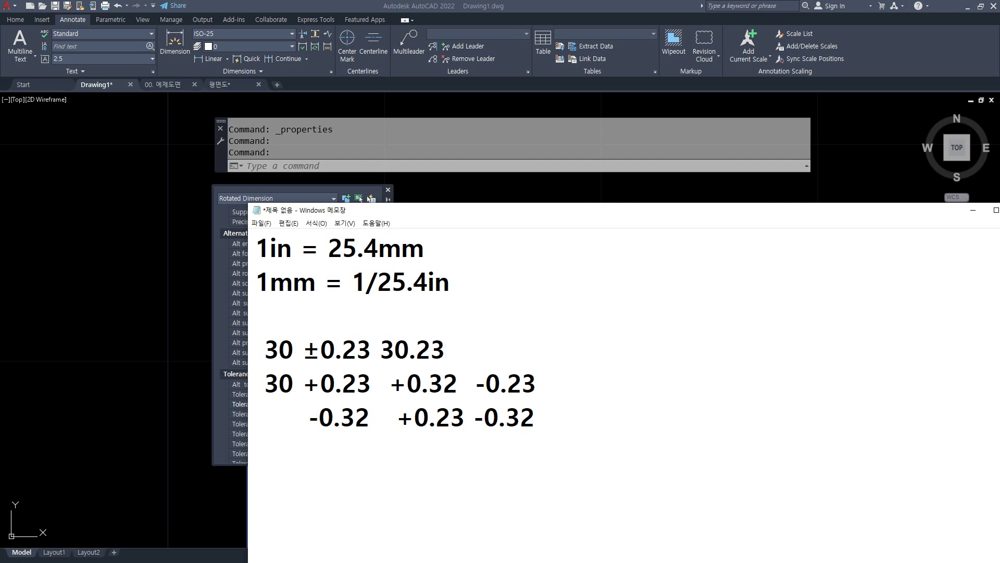
pyautogui.write('~ 29.77')
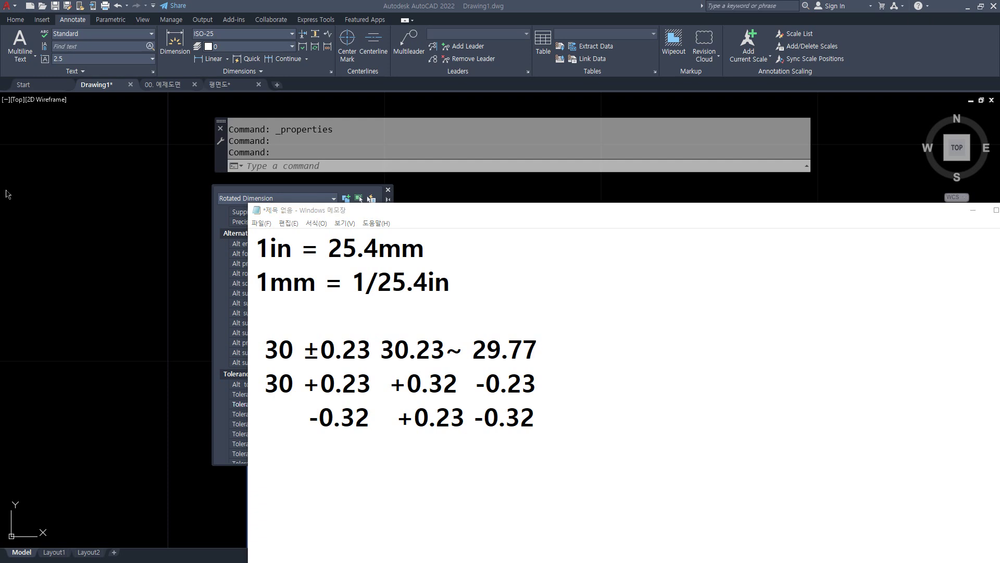
# Step: Switch to Calculator and compute the lower size limit as 30 - 0.23
pyautogui.moveTo(432, 170); pyautogui.dragTo(668, 166)
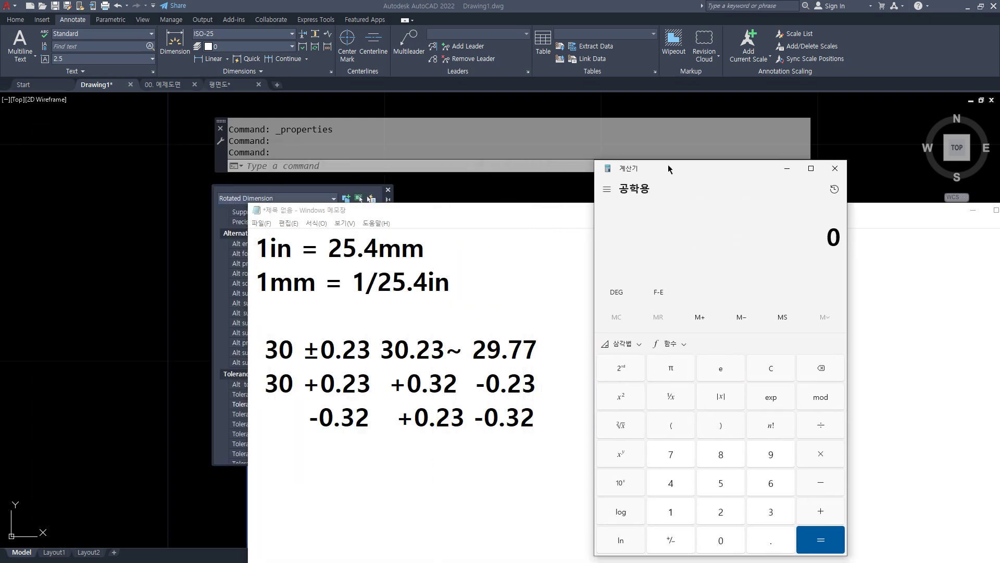
pyautogui.write('30 - ')
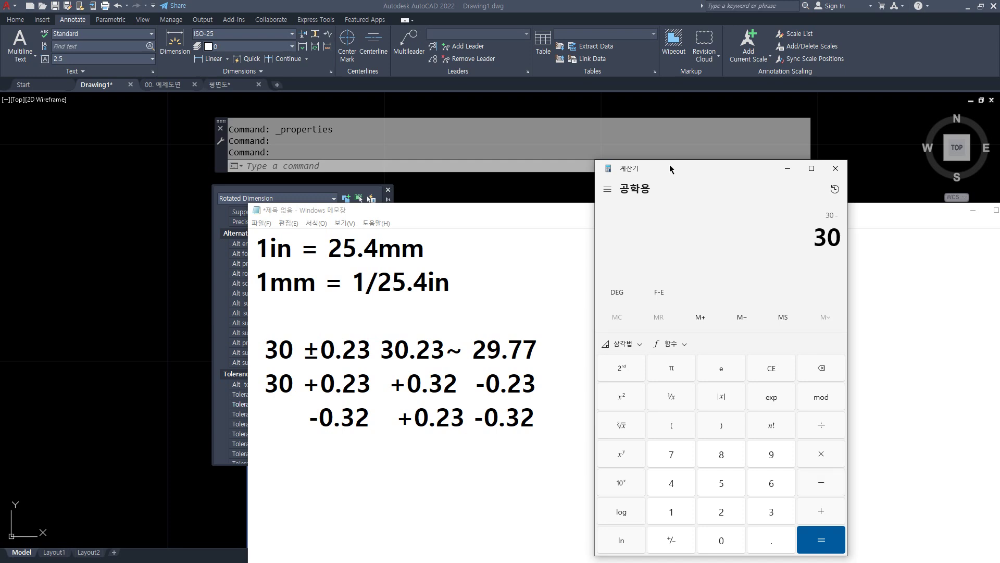
pyautogui.write('0.23')
pyautogui.press('Return')
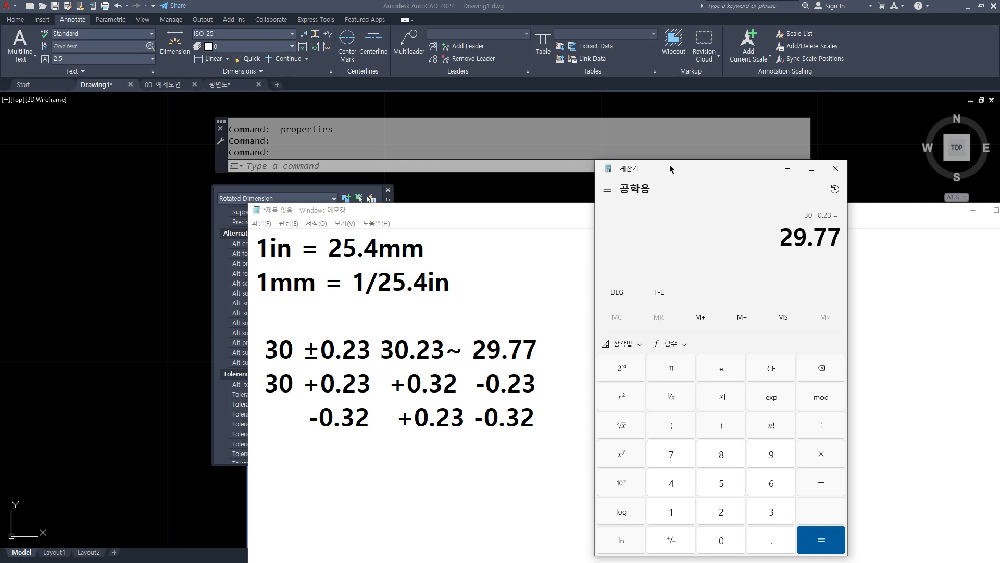
pyautogui.moveTo(384, 361); pyautogui.dragTo(534, 361)
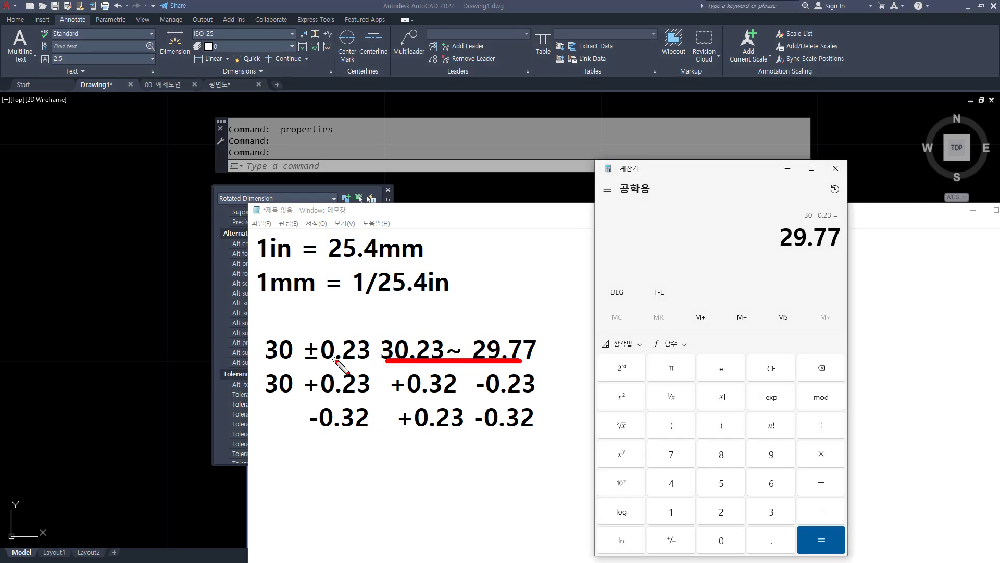
pyautogui.moveTo(367, 360); pyautogui.dragTo(264, 361)
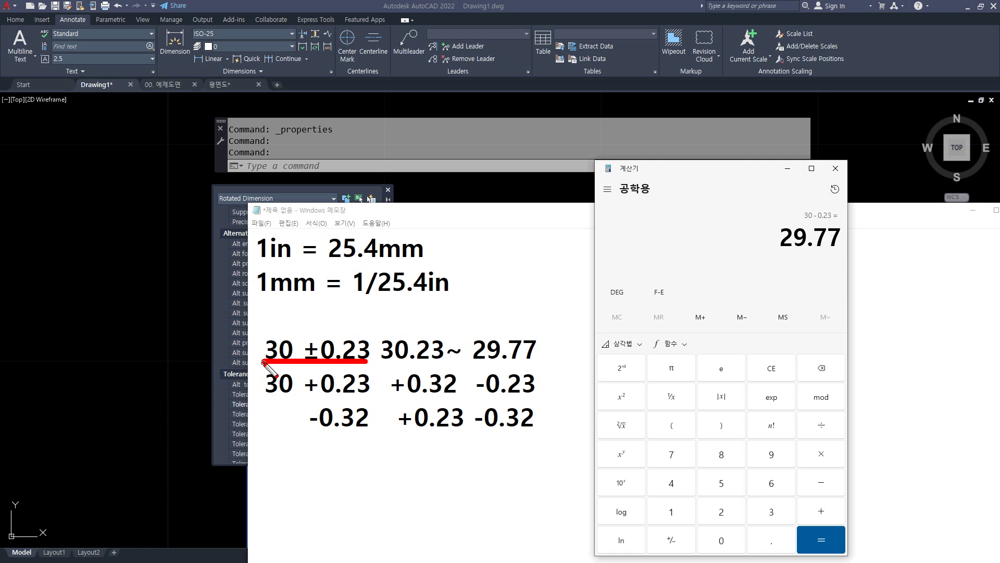
pyautogui.moveTo(385, 360); pyautogui.dragTo(544, 362)
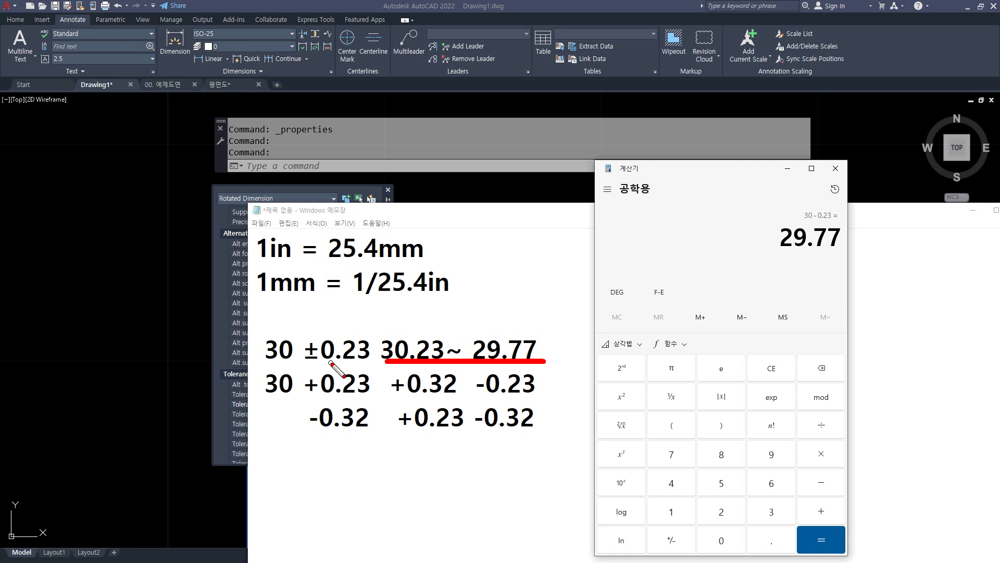
pyautogui.moveTo(387, 360); pyautogui.dragTo(538, 360)
pyautogui.moveTo(394, 360); pyautogui.dragTo(557, 359)
pyautogui.moveTo(366, 360); pyautogui.dragTo(260, 358)
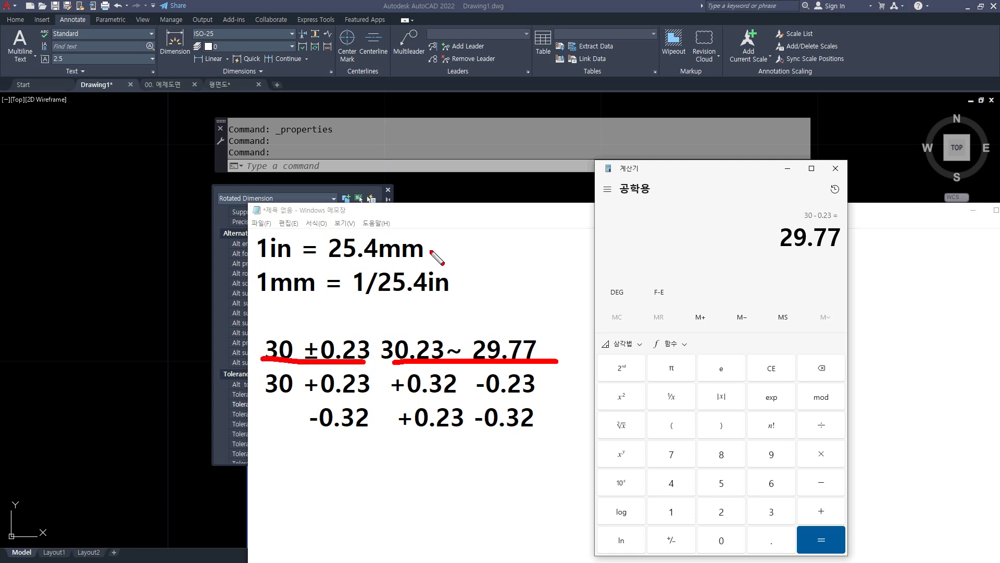
pyautogui.press('Escape')
pyautogui.press('Escape')
# Step: Switch back to AutoCAD and set the selected dimension's upper tolerance limit to 0.23
pyautogui.click(673, 108)
pyautogui.moveTo(515, 356); pyautogui.dragTo(591, 323, button='middle')
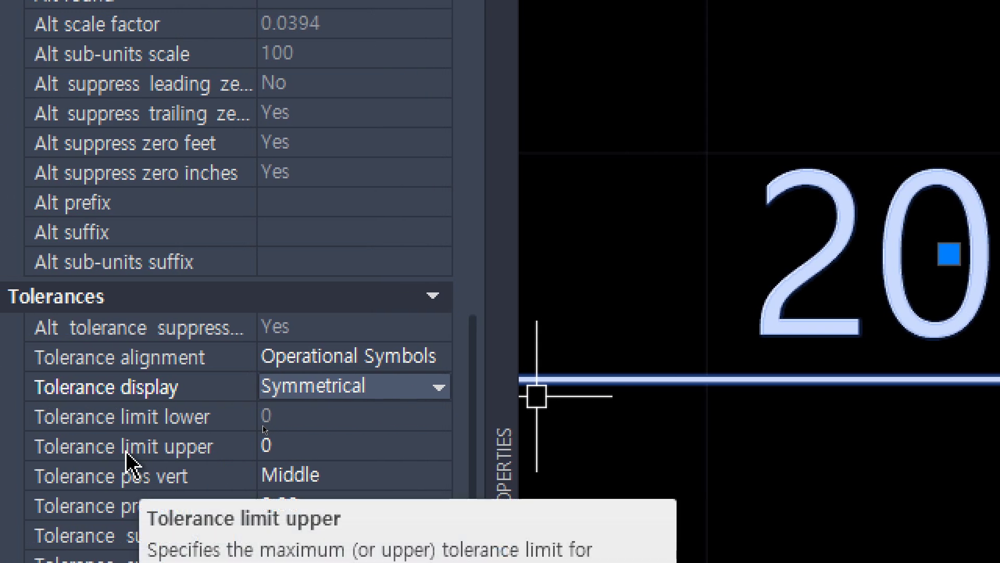
pyautogui.click(282, 447)
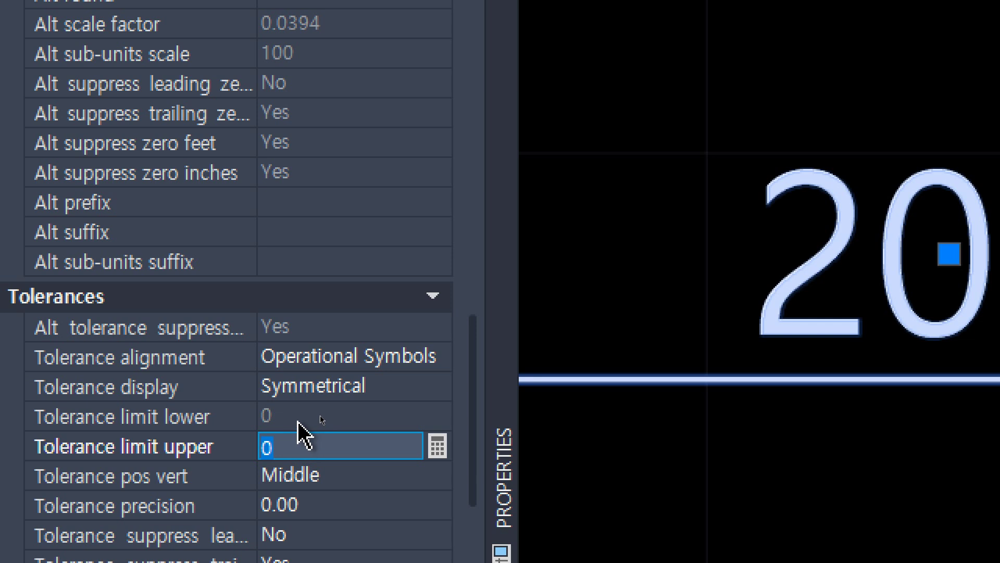
pyautogui.click(320, 417)
pyautogui.click(301, 446)
pyautogui.write('0.')
pyautogui.click(301, 464)
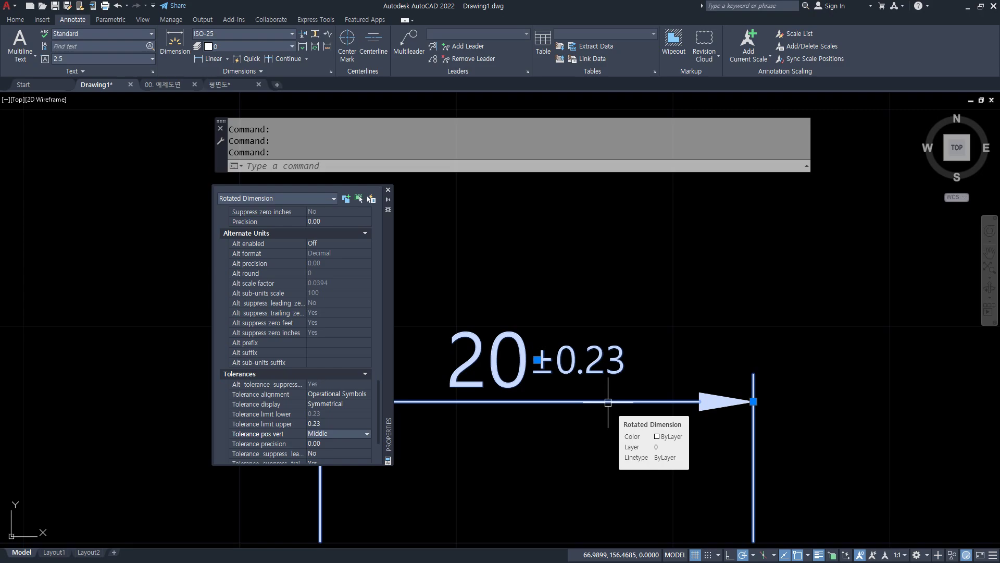
# Step: Change the tolerance display of the selected dimension to Deviation
pyautogui.press('Escape')
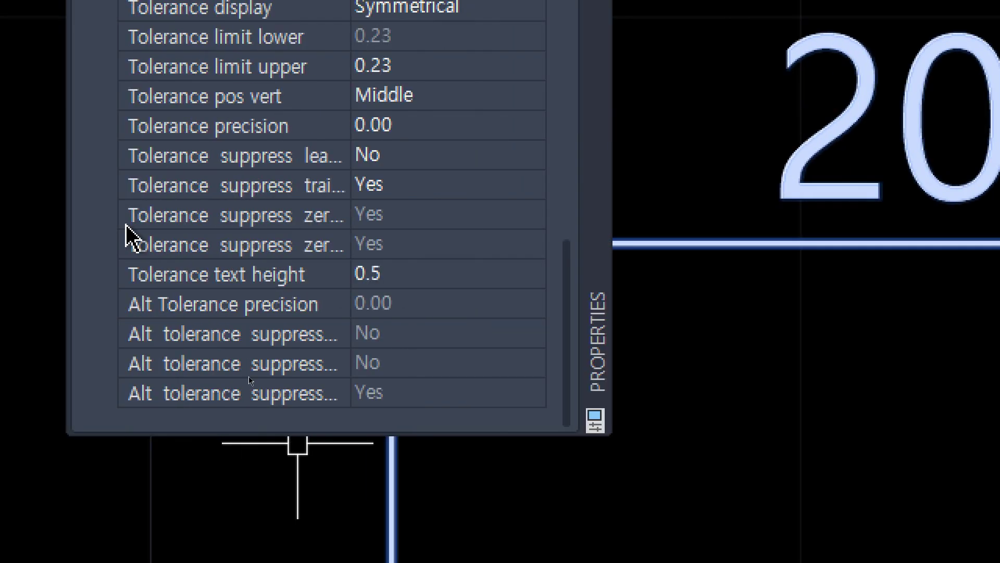
pyautogui.click(516, 9)
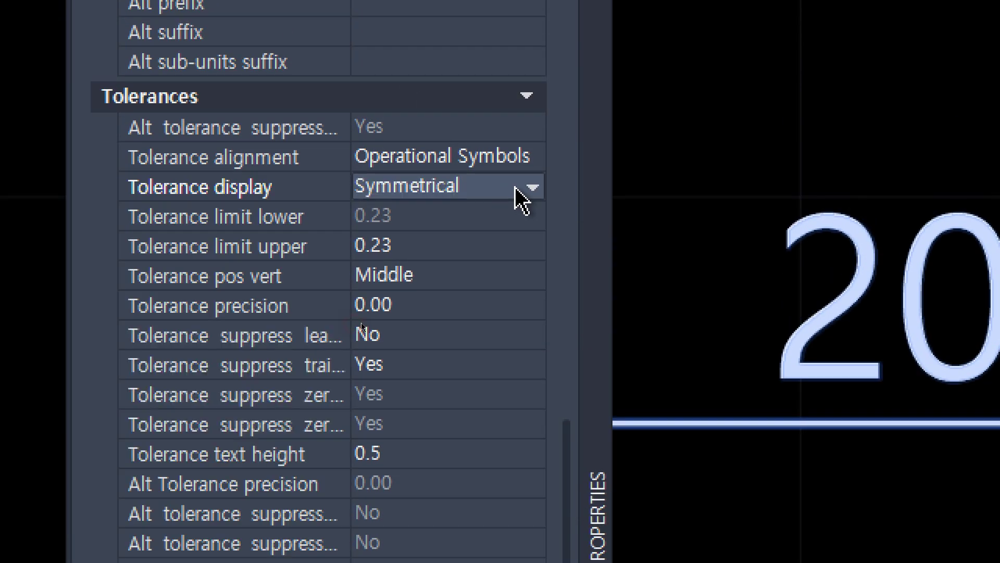
pyautogui.click(519, 196)
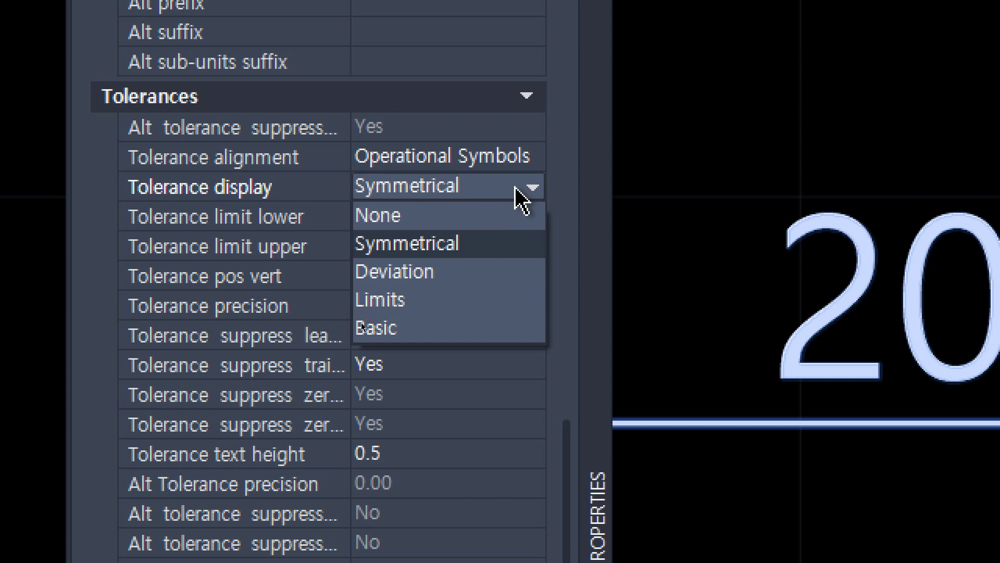
pyautogui.click(498, 270)
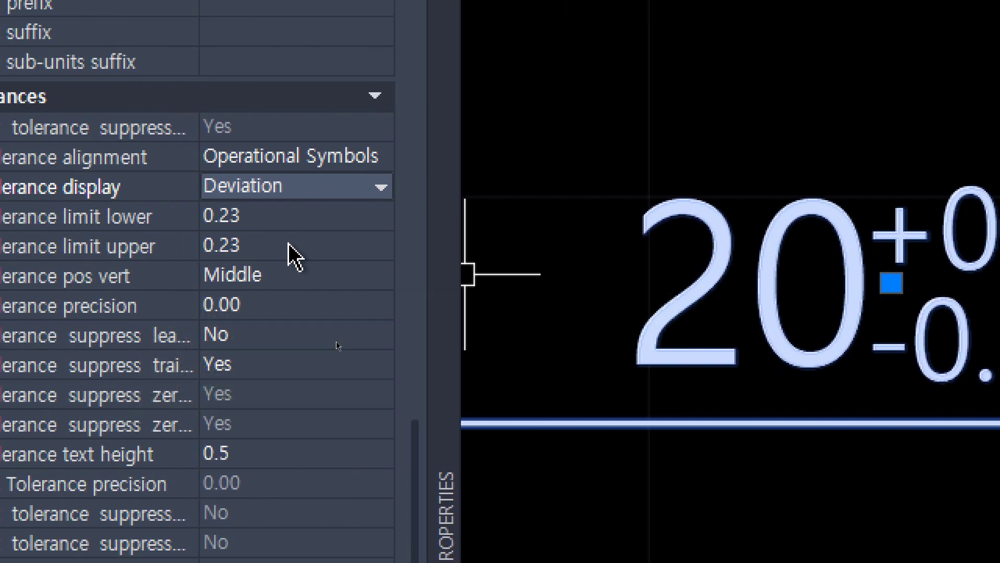
# Step: Set the selected dimension's upper tolerance limit to 0.32 and inspect its tolerance text
pyautogui.click(288, 215)
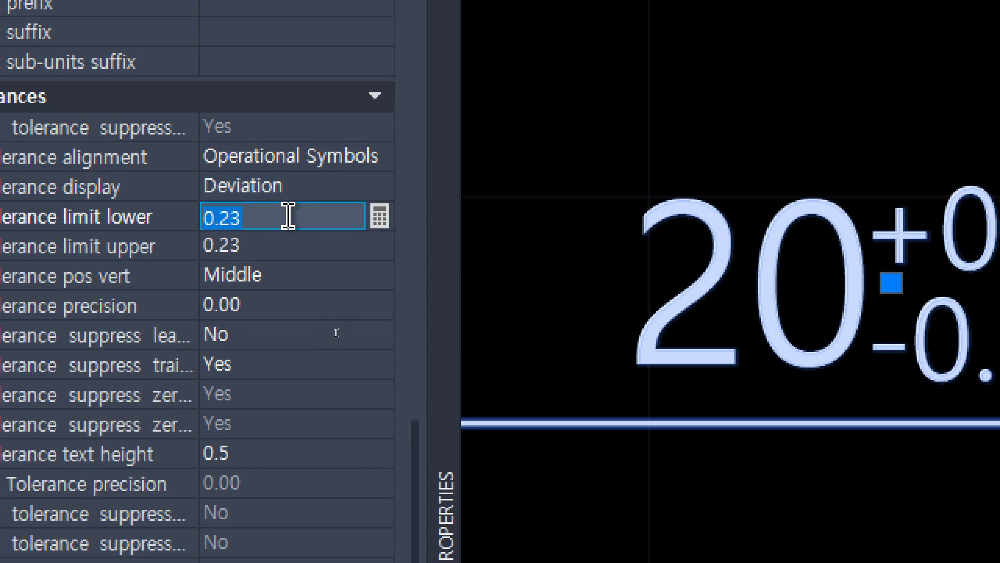
pyautogui.click(274, 246)
pyautogui.write('0.32')
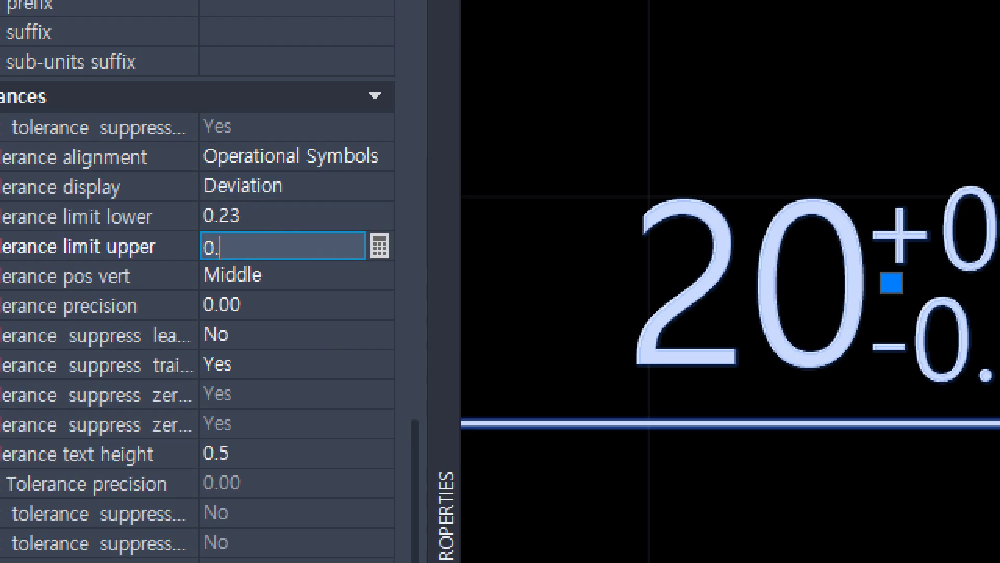
pyautogui.click(272, 266)
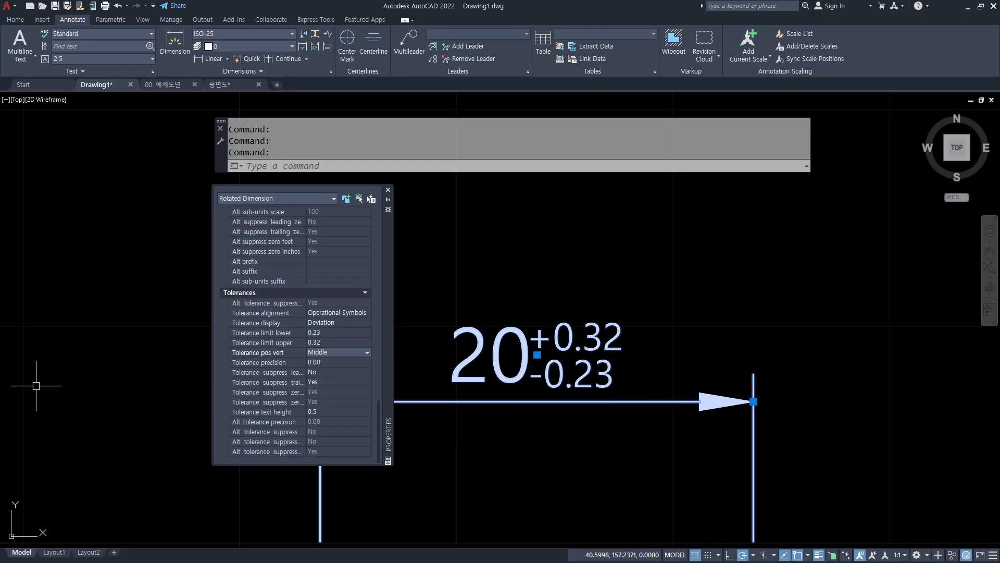
pyautogui.click(948, 376)
pyautogui.scroll(2, 575, 393)
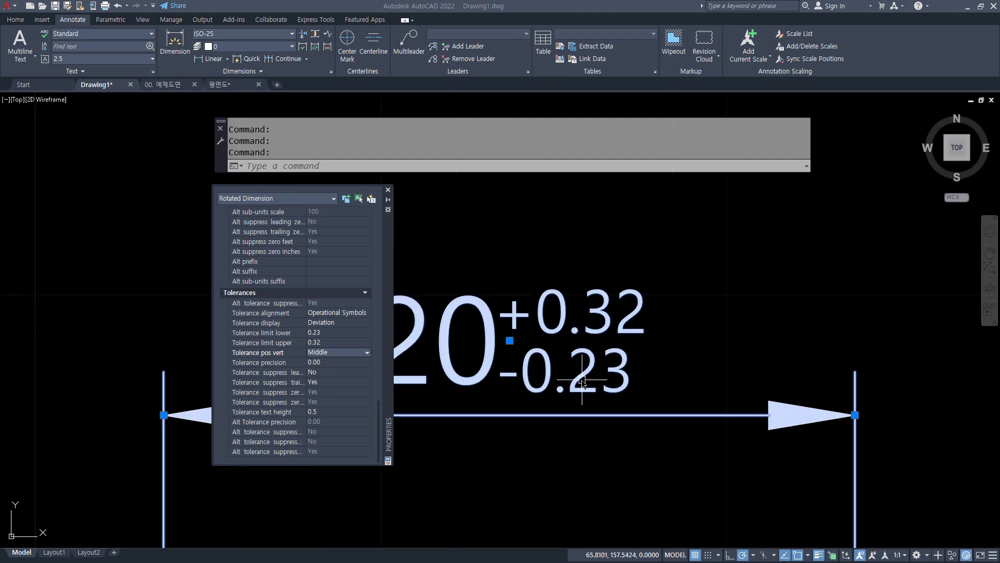
pyautogui.scroll(-1, 521, 375)
# Step: Review the selected dimension's upper and lower tolerance limits and try a lower limit of -0.23
pyautogui.moveTo(393, 247); pyautogui.dragTo(290, 227)
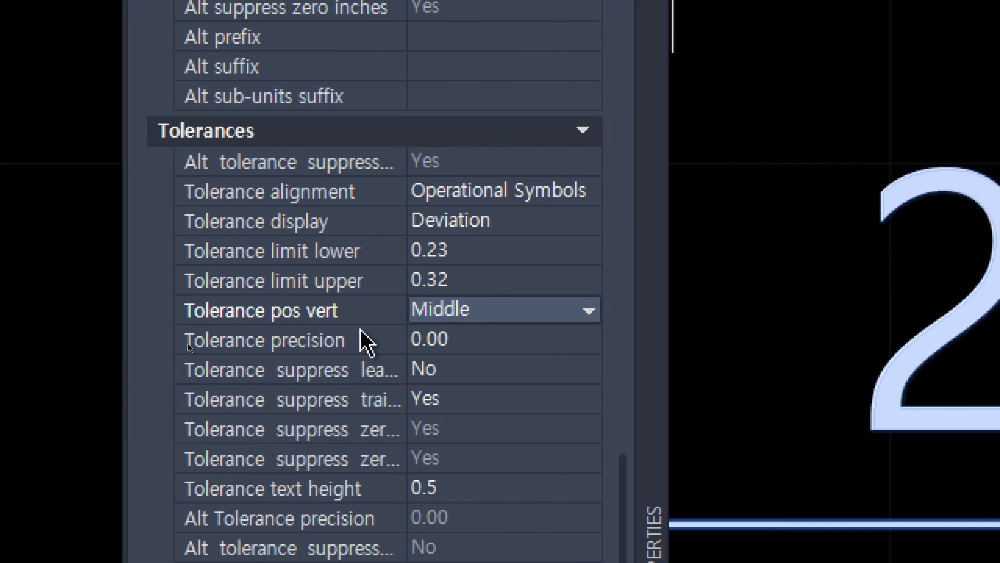
pyautogui.click(495, 277)
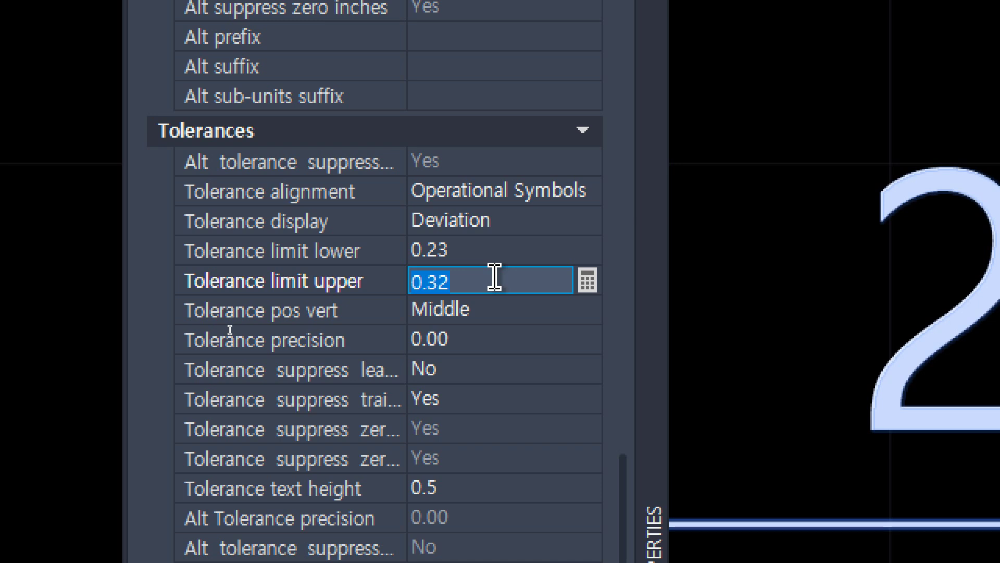
pyautogui.click(504, 252)
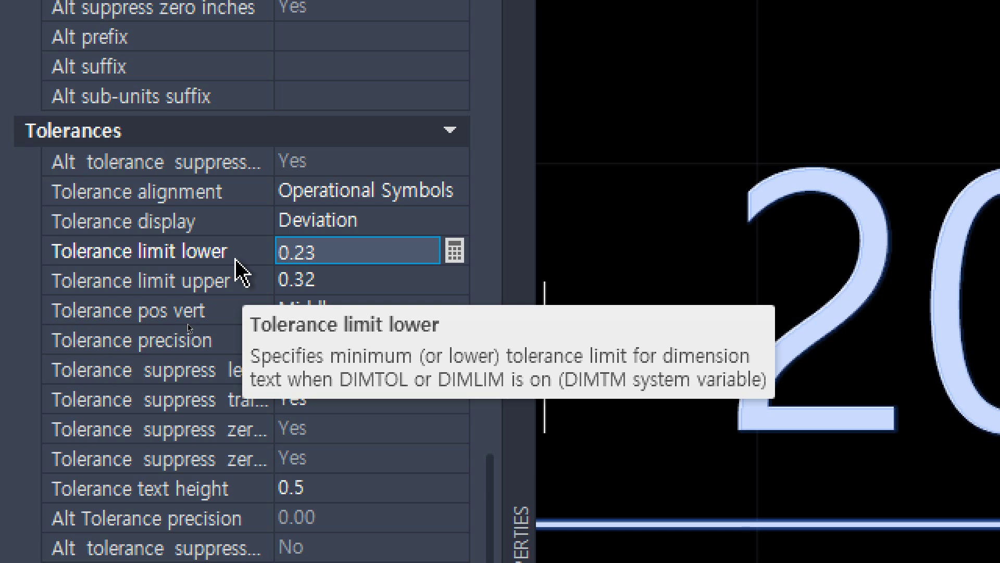
pyautogui.click(364, 279)
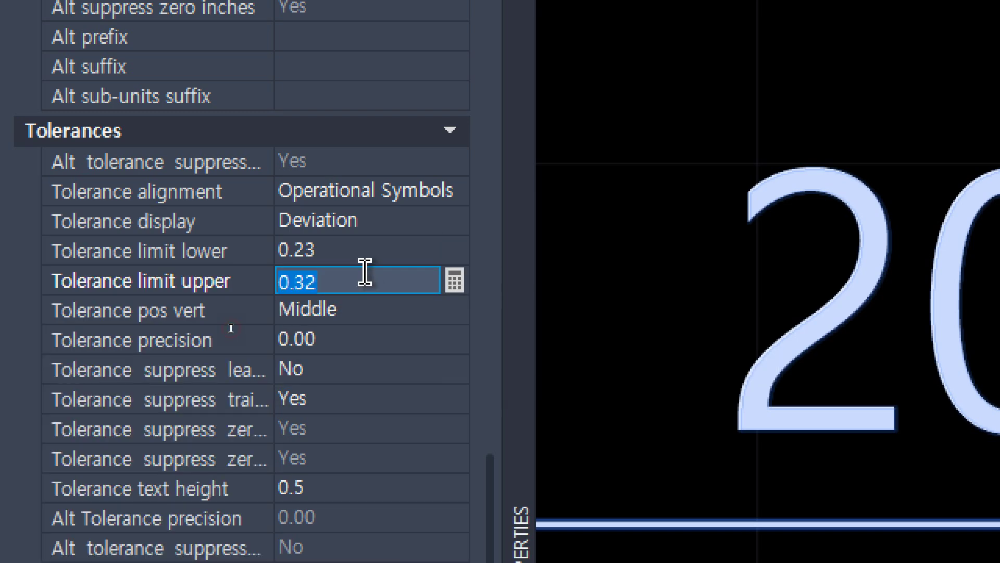
pyautogui.click(349, 252)
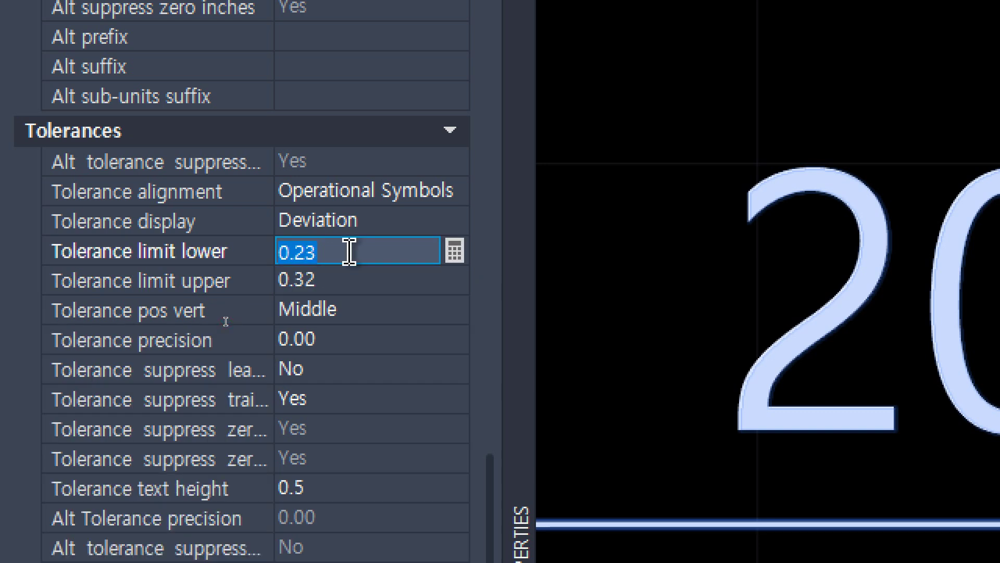
pyautogui.press('Home')
pyautogui.write('-')
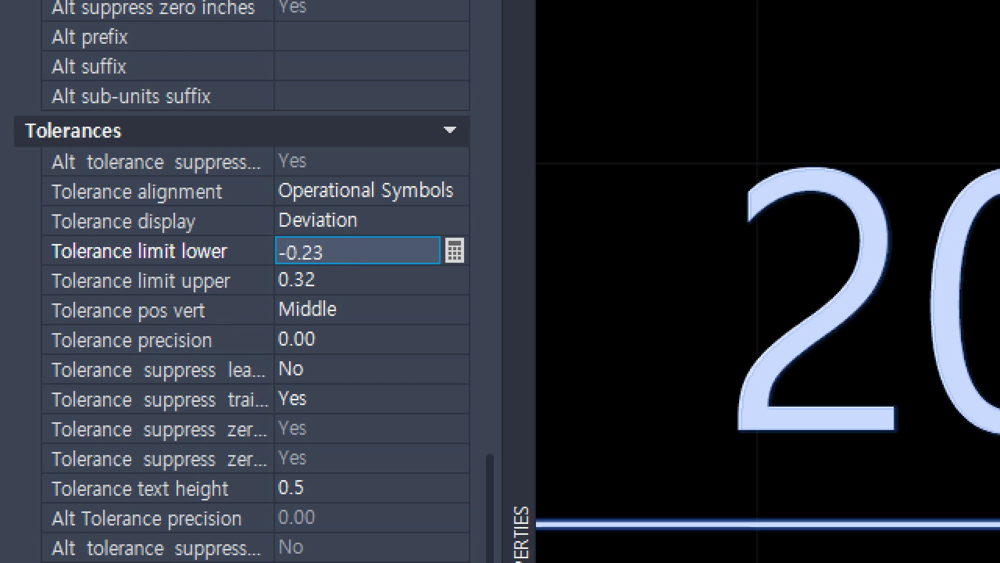
pyautogui.press('Tab')
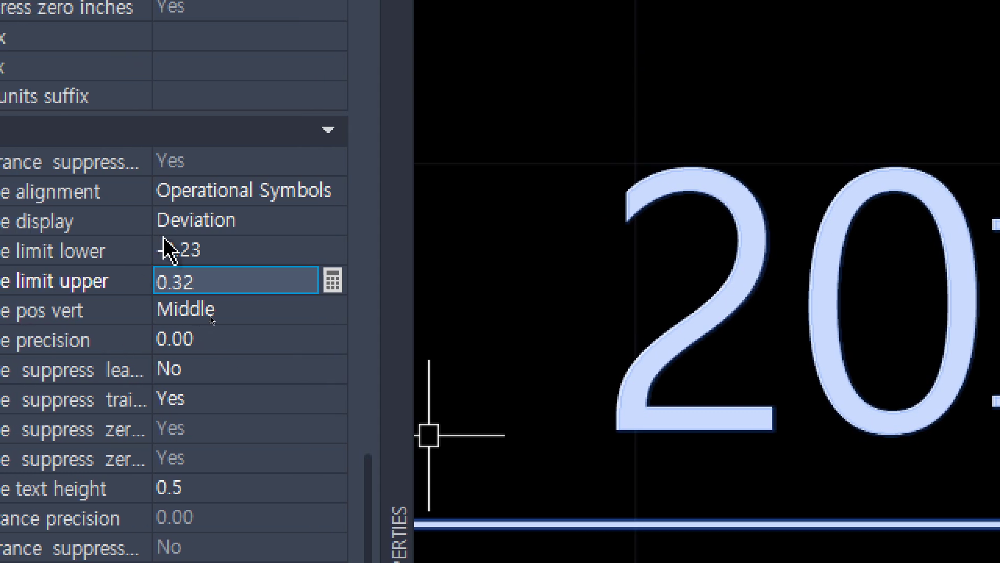
# Step: Set the selected dimension's lower tolerance limit back to 0.23
pyautogui.click(220, 245)
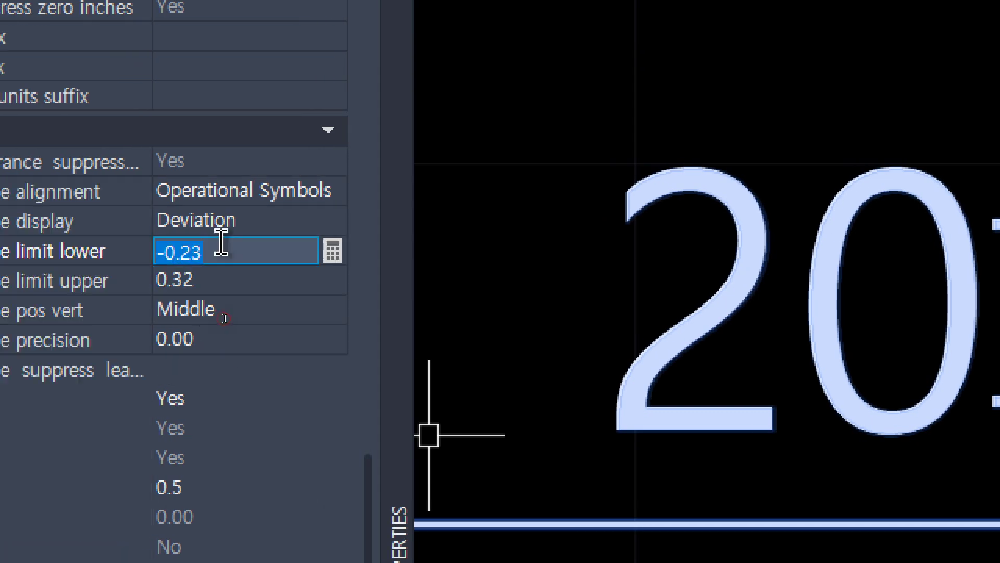
pyautogui.press('Home')
pyautogui.press('Delete')
pyautogui.press('Tab')
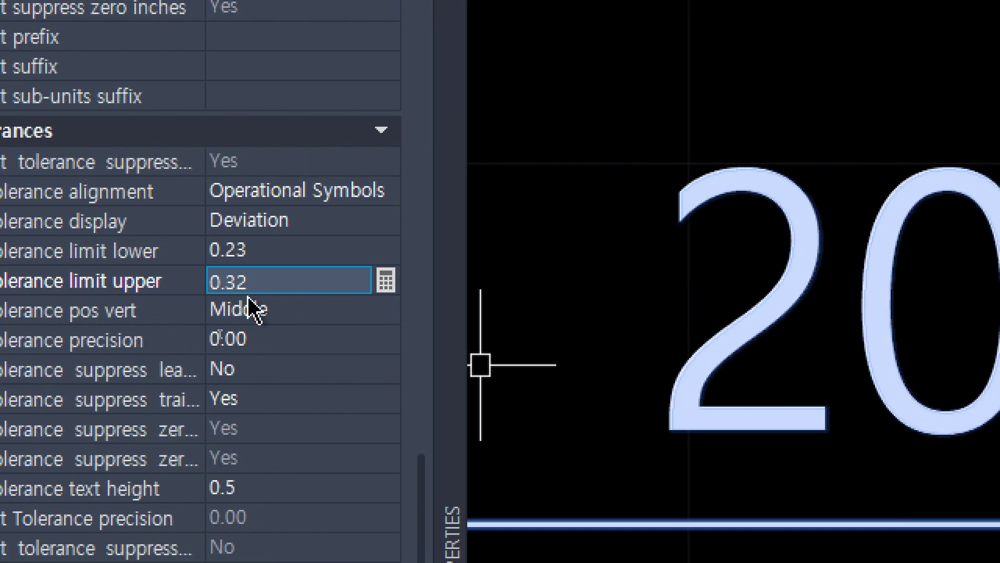
# Step: Set the selected dimension's upper tolerance limit to -0.12
pyautogui.click(266, 289)
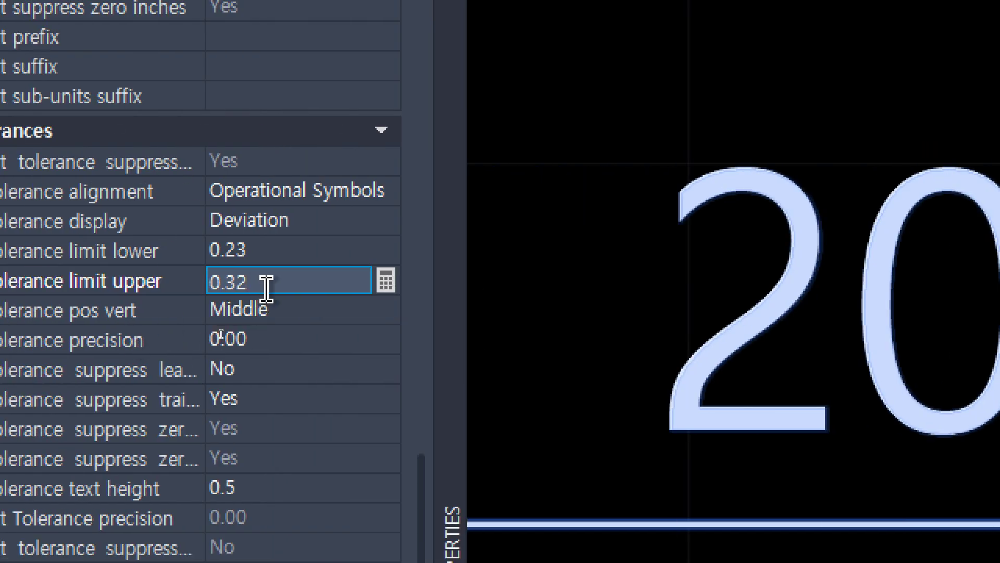
pyautogui.press('Delete')
pyautogui.press('Delete')
pyautogui.press('Delete')
pyautogui.press('Delete')
pyautogui.write('-0.12')
pyautogui.press('Tab')
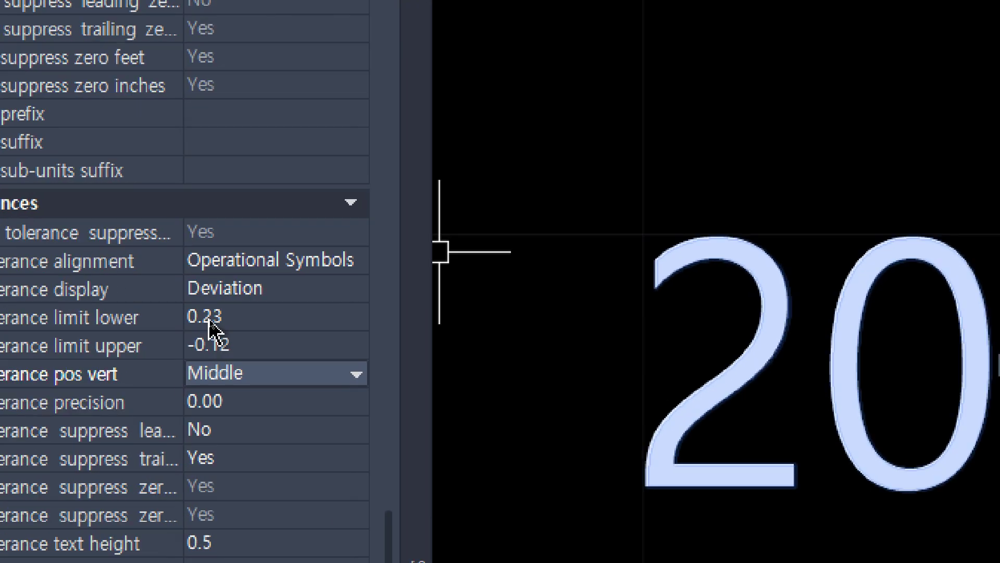
# Step: Change the tolerance display of the selected dimension to Limits
pyautogui.click(242, 292)
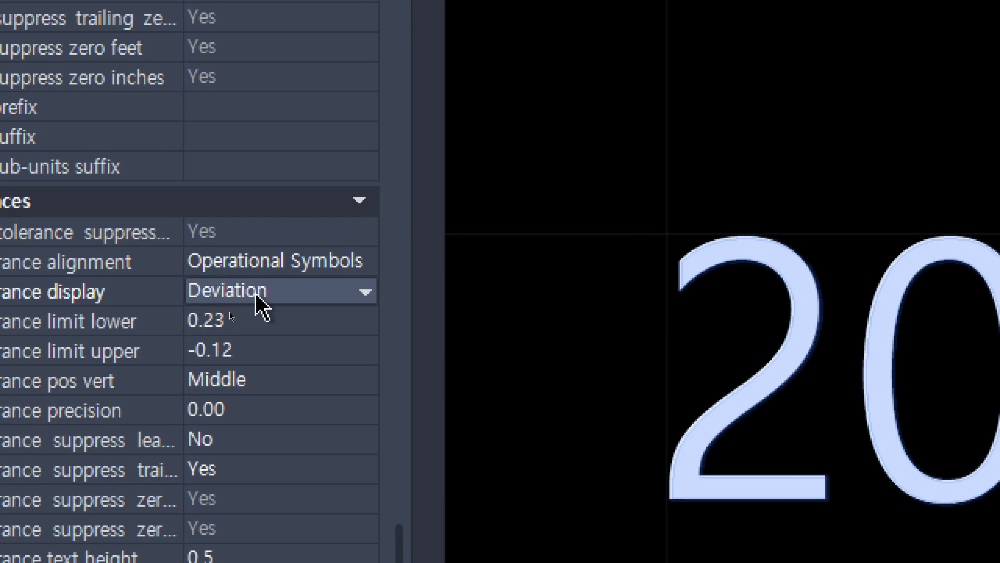
pyautogui.click(279, 292)
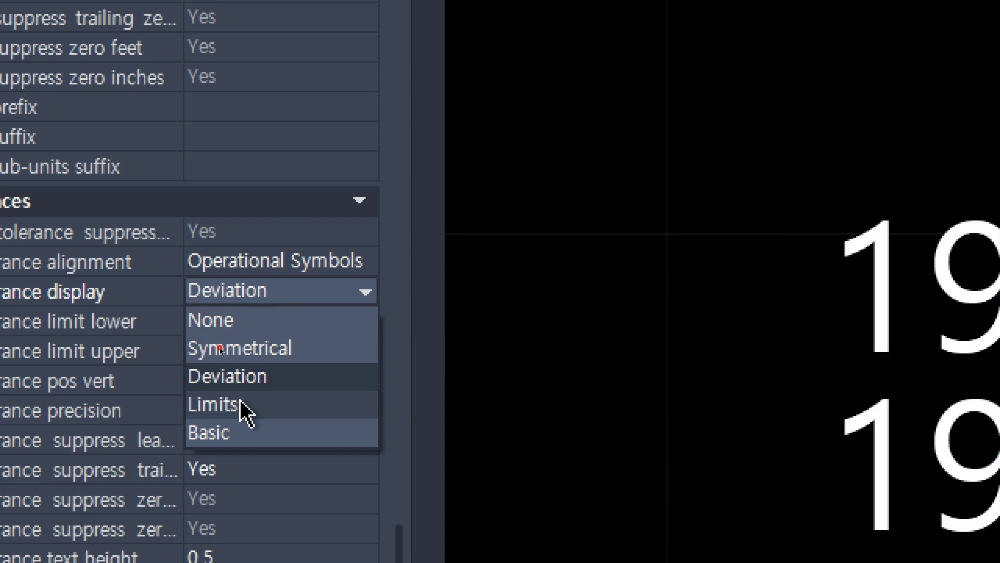
pyautogui.click(241, 408)
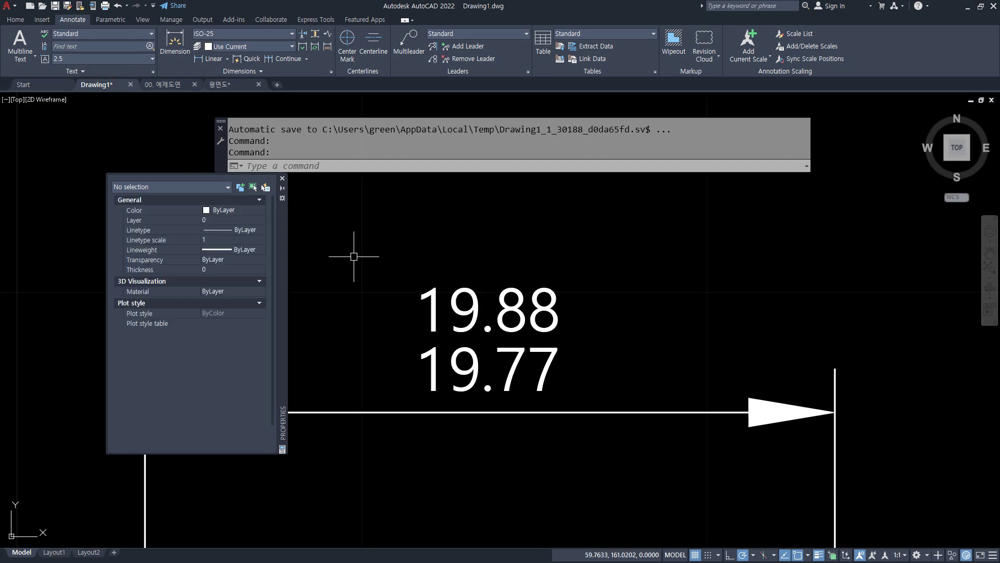
# Step: Reselect the dimension and set its tolerance display to None
pyautogui.click(480, 340)
pyautogui.click(438, 364)
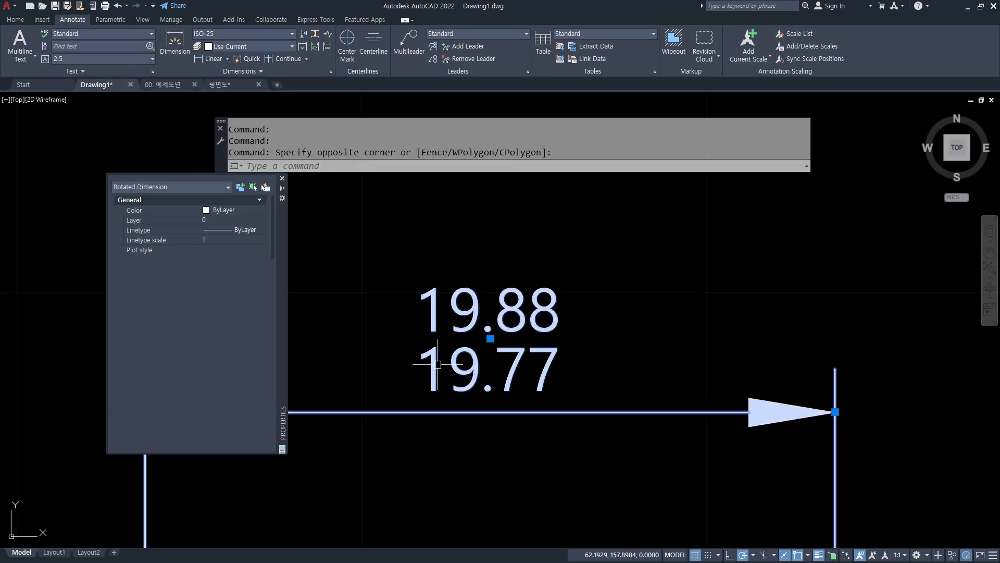
pyautogui.scroll(-10, 237, 357)
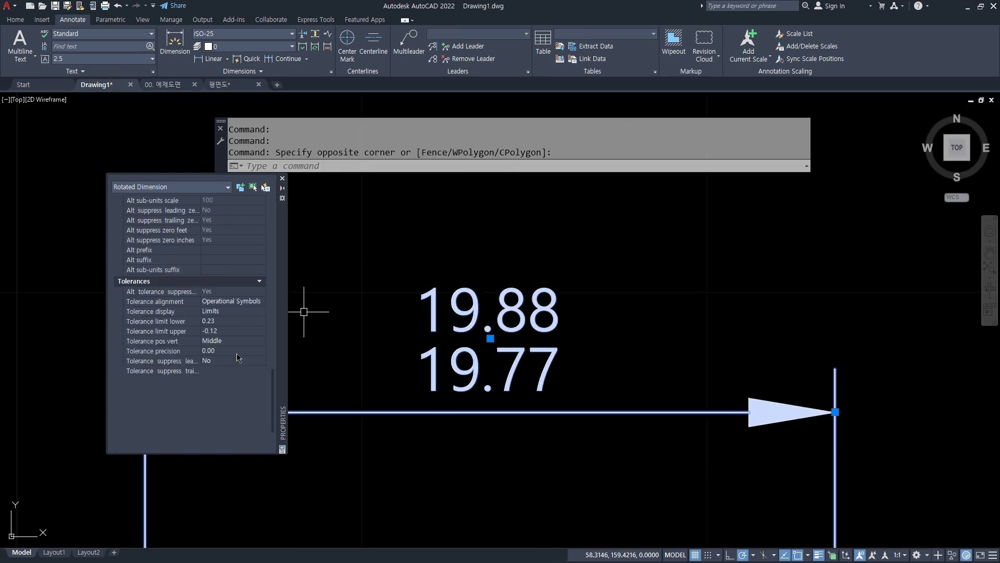
pyautogui.click(245, 316)
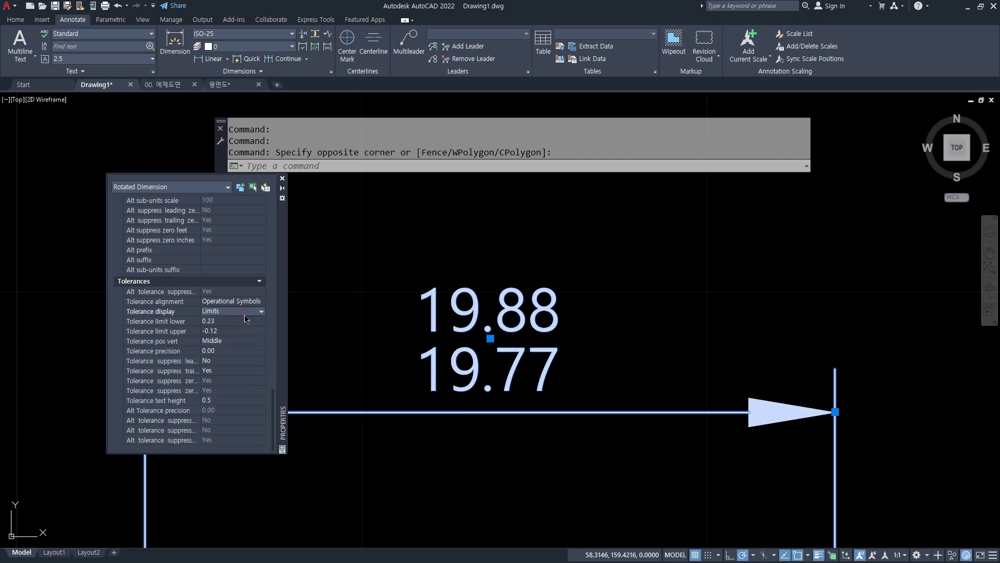
pyautogui.click(244, 319)
pyautogui.click(232, 322)
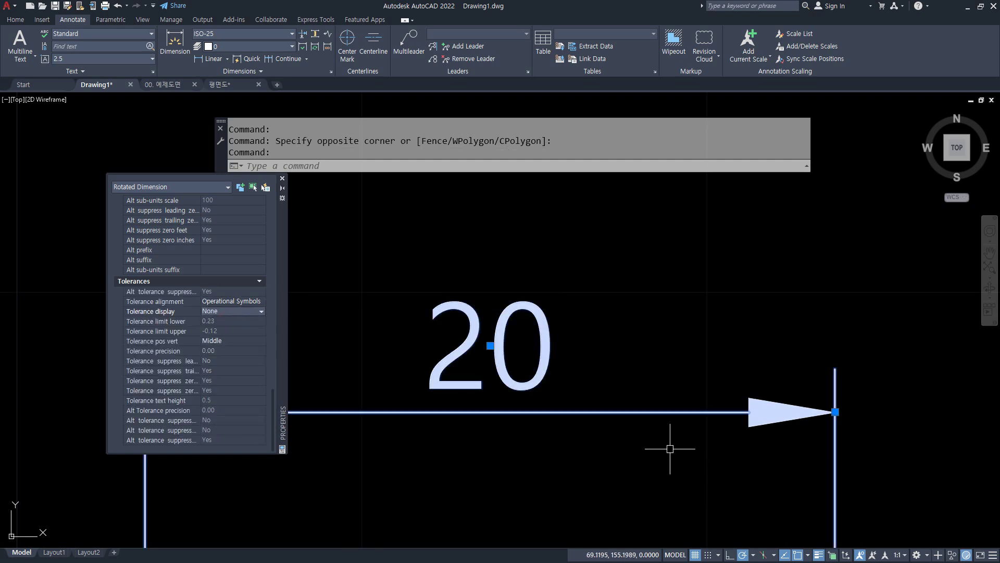
# Step: Override the dimension's text with 우리나라 and close the object properties
pyautogui.press('Escape')
pyautogui.press('Escape')
pyautogui.moveTo(527, 383); pyautogui.dragTo(556, 376, button='middle')
pyautogui.click(556, 377)
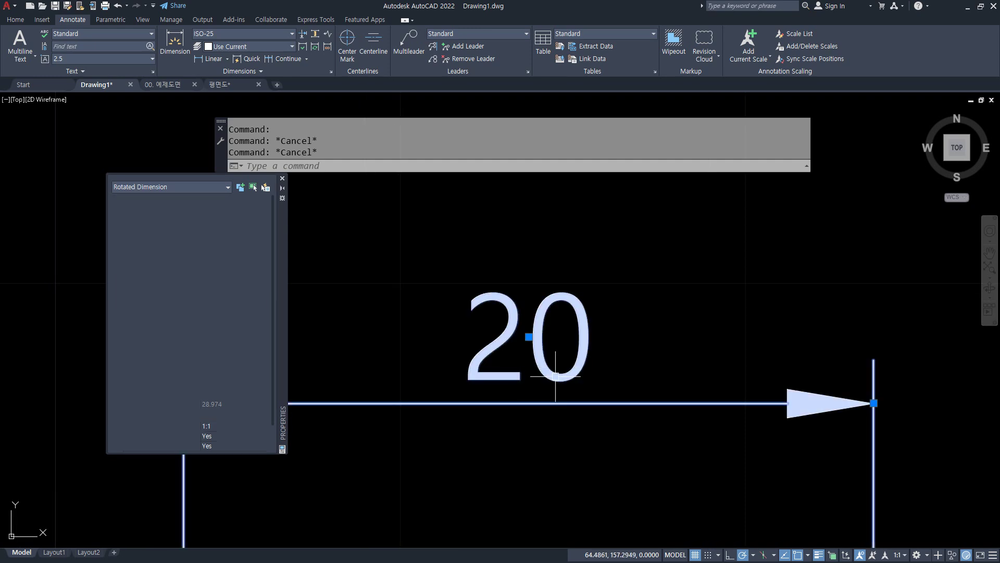
pyautogui.doubleClick(556, 376)
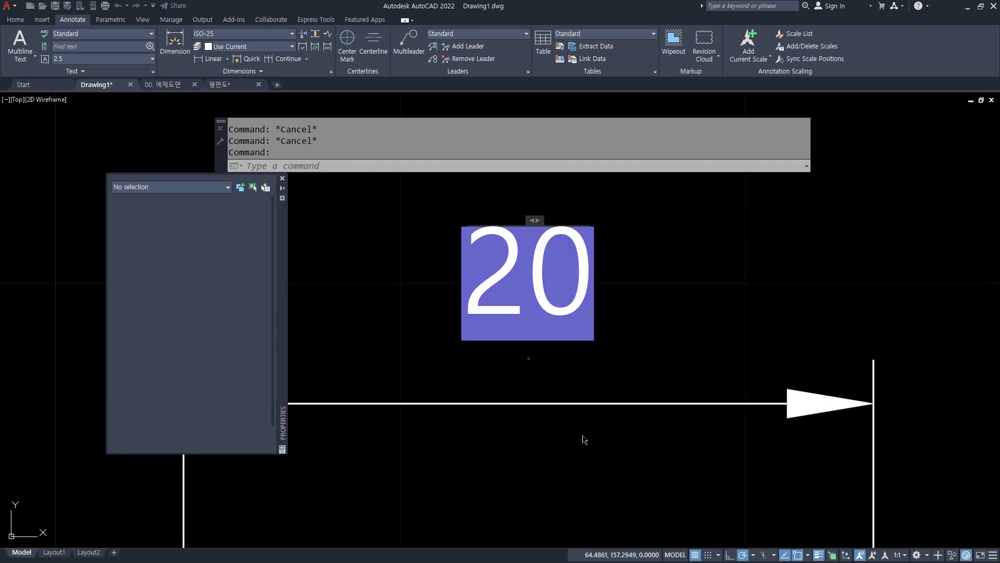
pyautogui.press('BackSpace')
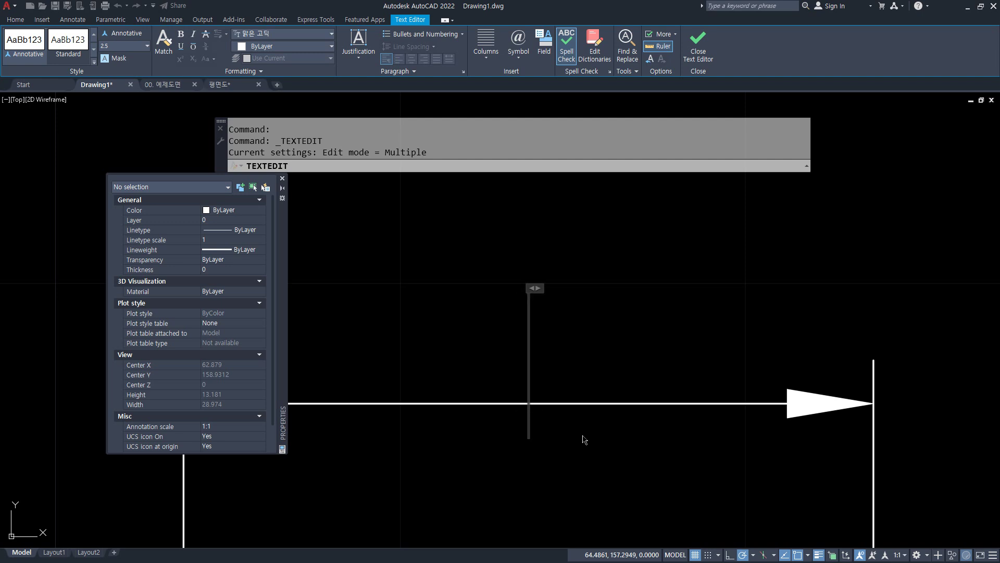
pyautogui.write('우리나라')
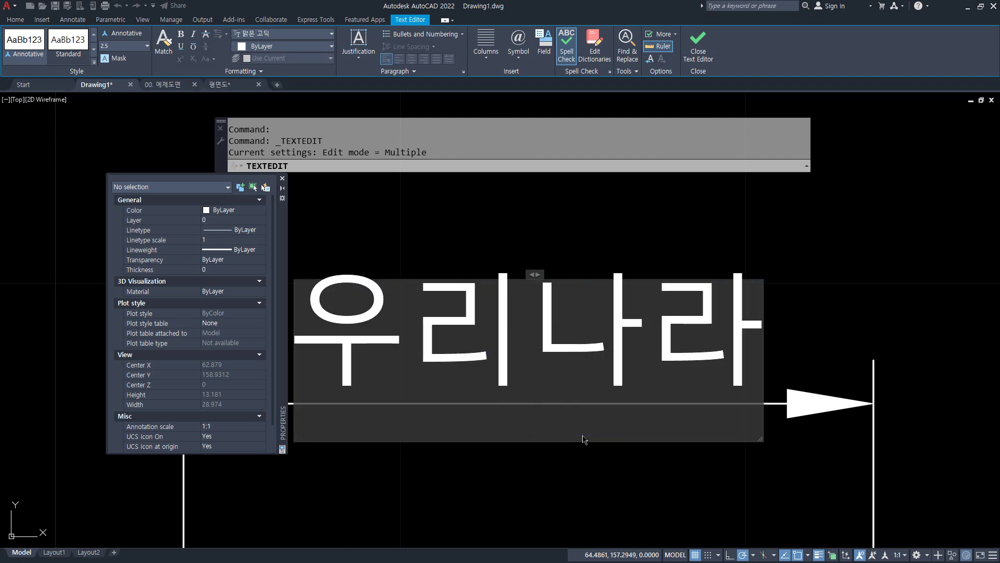
pyautogui.hotkey('ctrl', 'Return')
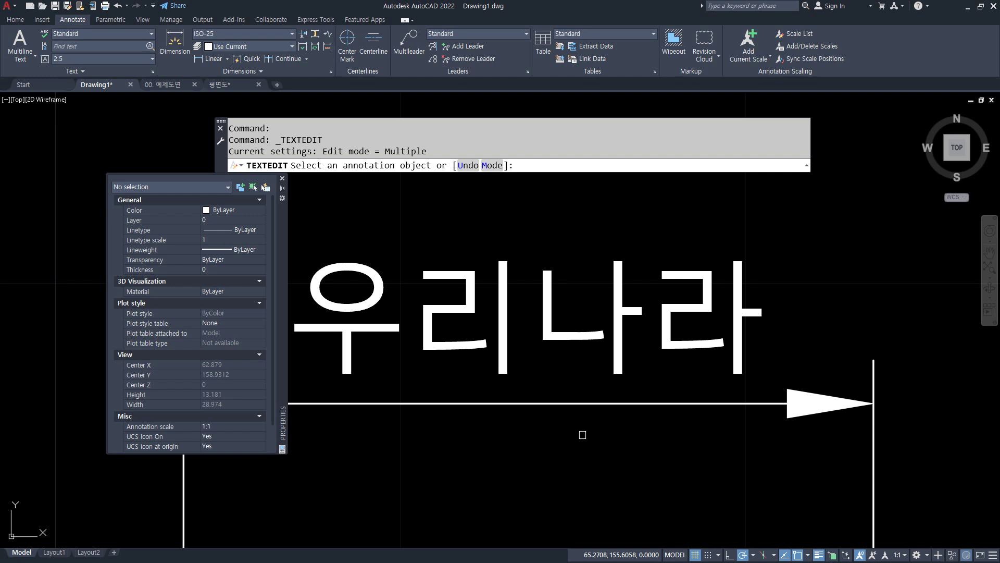
pyautogui.press('Escape')
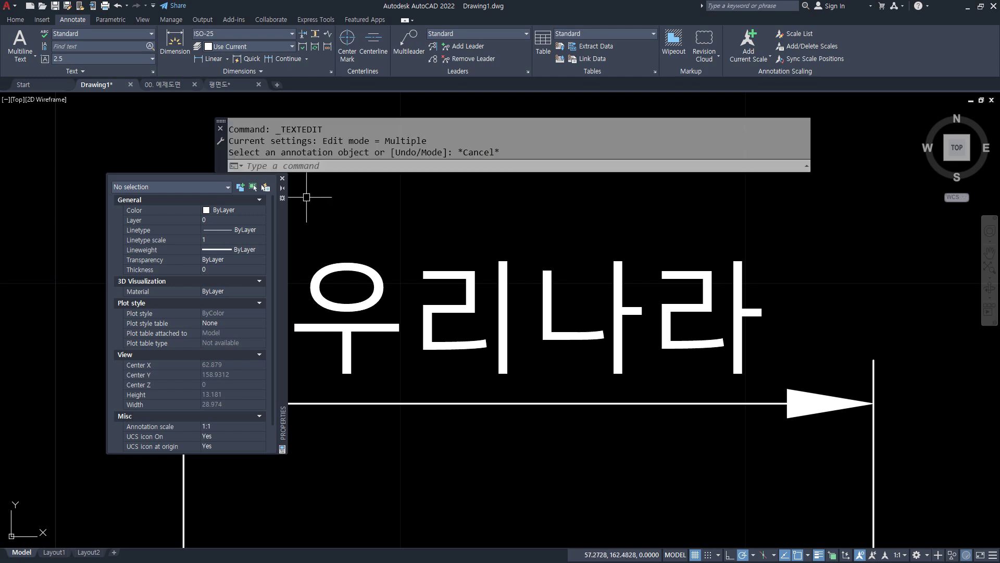
pyautogui.click(282, 179)
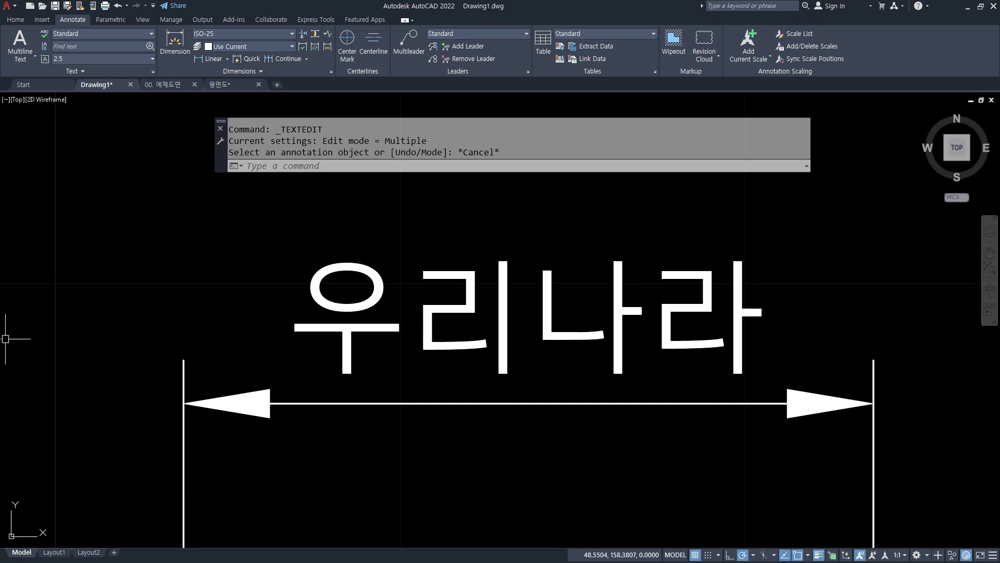
# Step: Switch to Notepad and add <> on a new line below the tolerance notes
pyautogui.hotkey('alt', 'Tab')
pyautogui.click(724, 441)
pyautogui.press('Return')
pyautogui.write('<>')
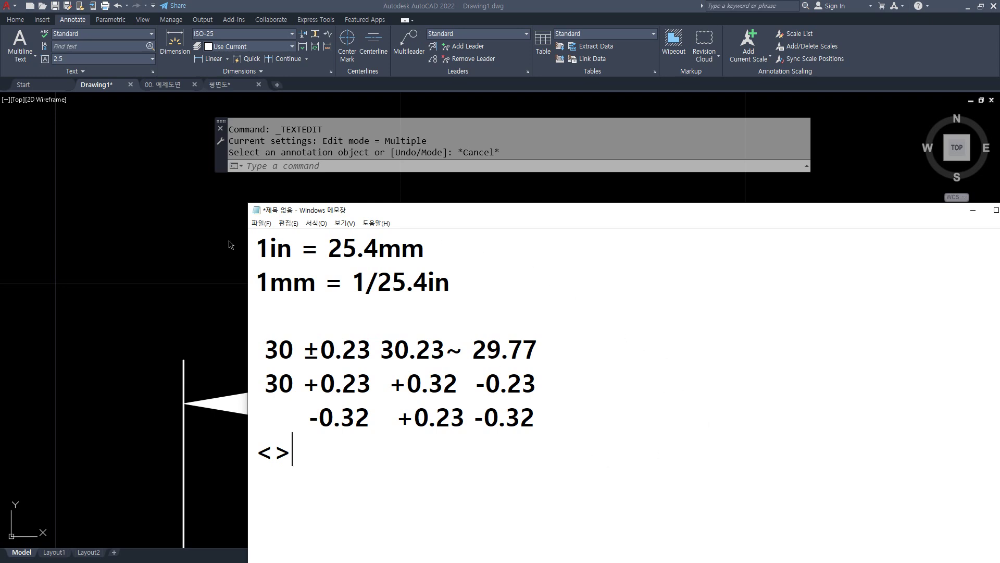
# Step: Switch back to AutoCAD and replace the dimension's text override with <> to restore the measured value
pyautogui.click(210, 245)
pyautogui.click(428, 328)
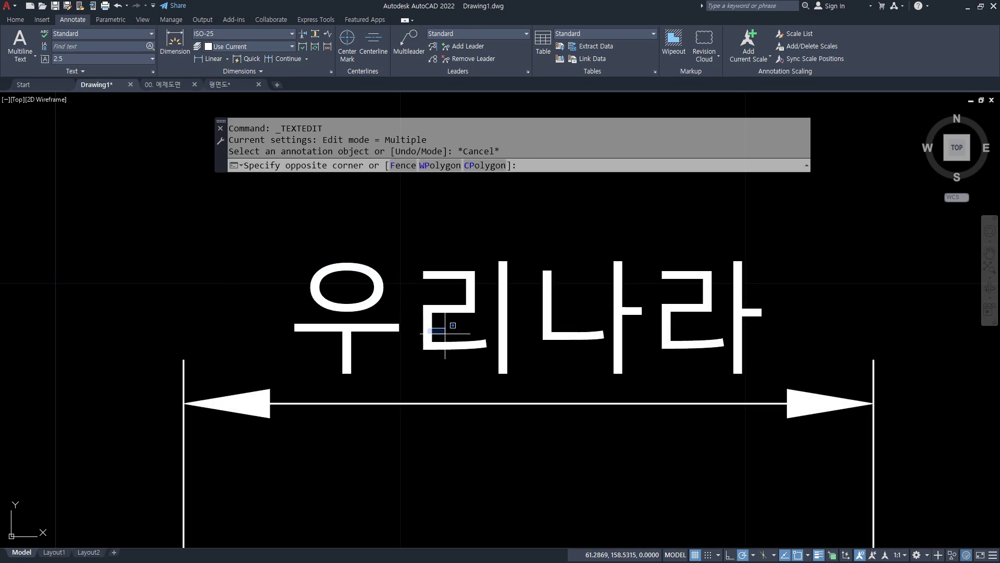
pyautogui.click(443, 338)
pyautogui.doubleClick(429, 342)
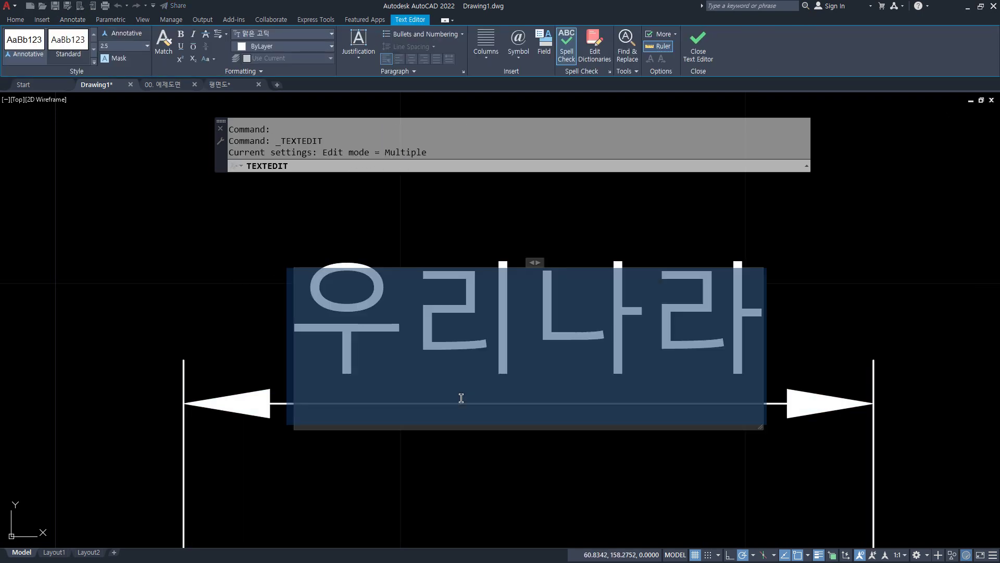
pyautogui.write('<')
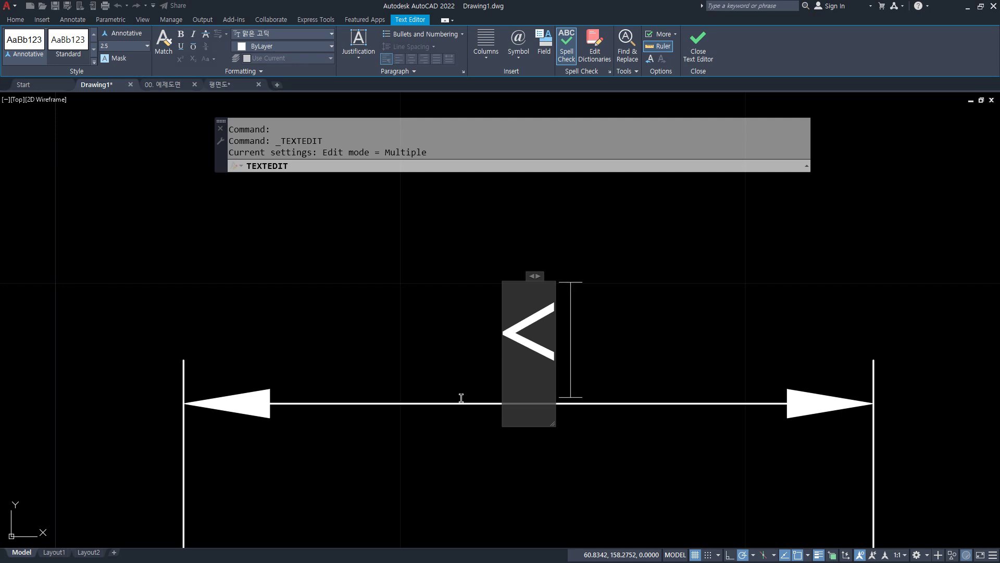
pyautogui.write('>')
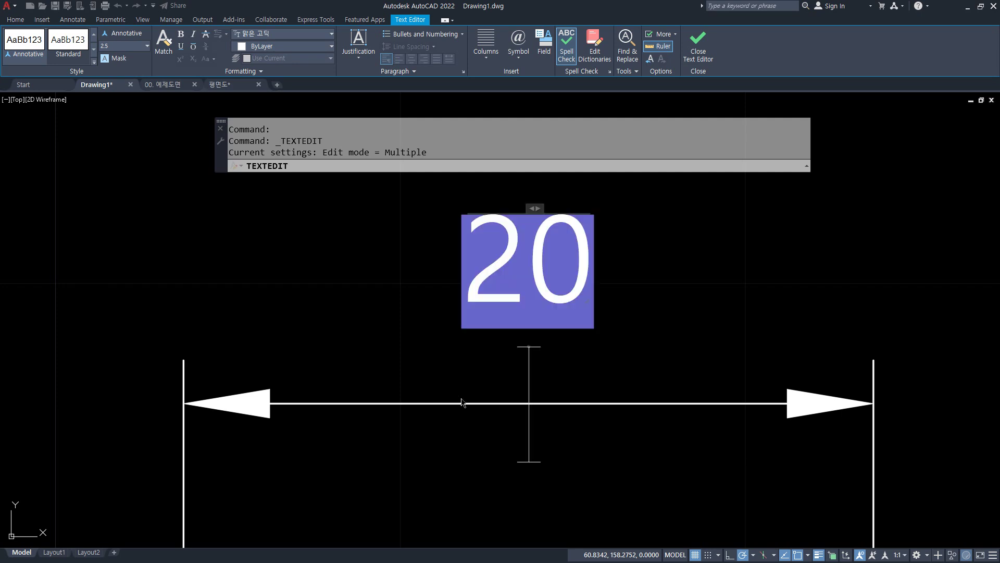
pyautogui.press('BackSpace')
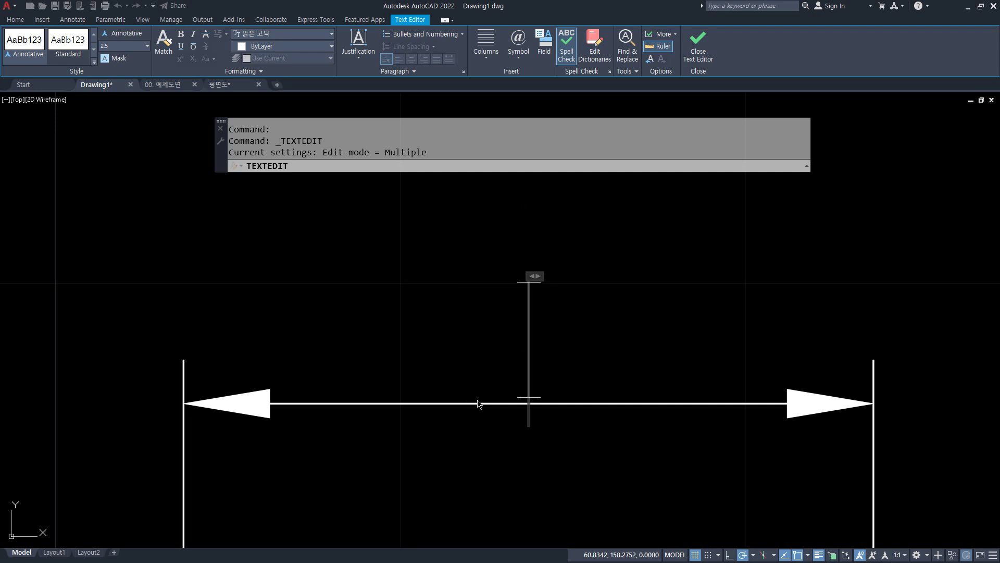
pyautogui.write('>')
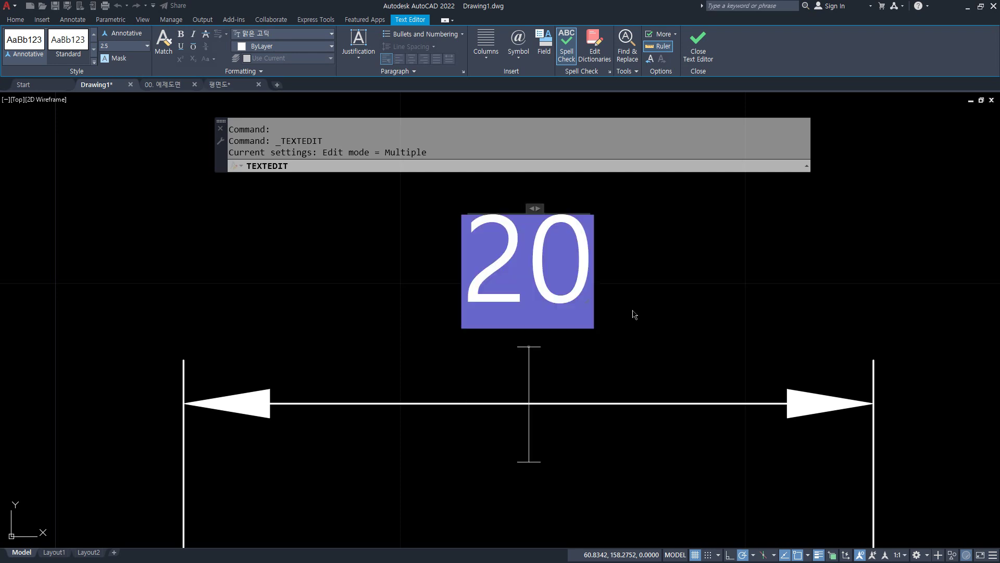
pyautogui.click(577, 346)
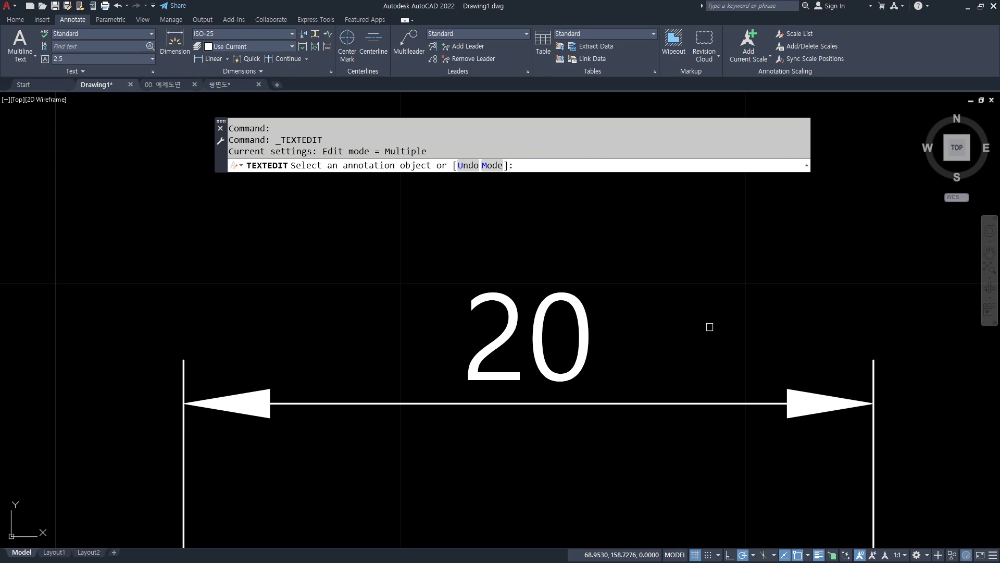